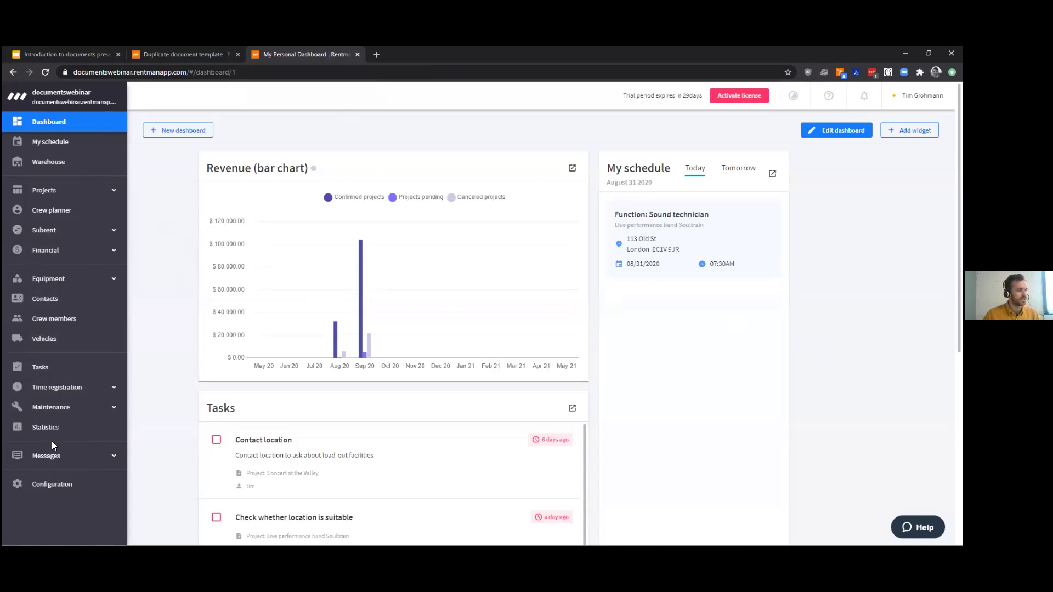
- Open the document templates settings under Customer Communication in the account configuration
left_click(57, 484)
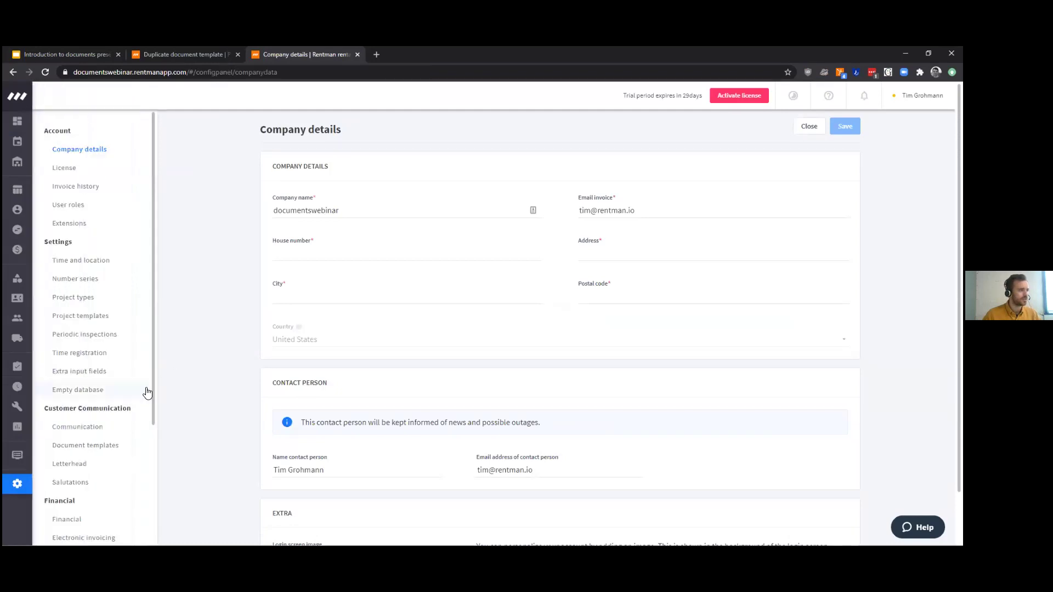
scroll(107, 348, "down", 3)
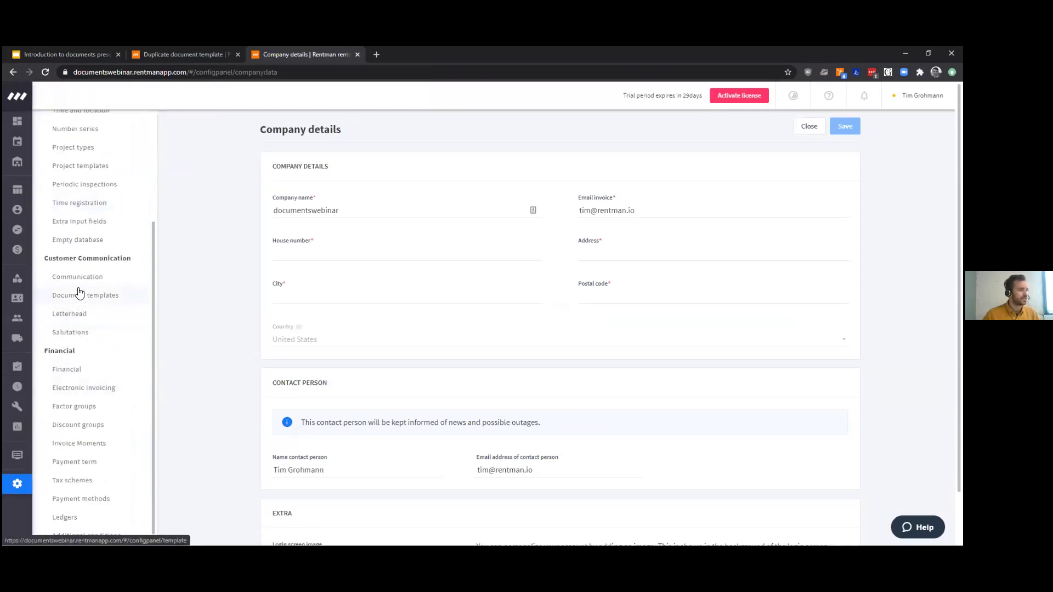
left_click_drag(43, 260, 134, 263)
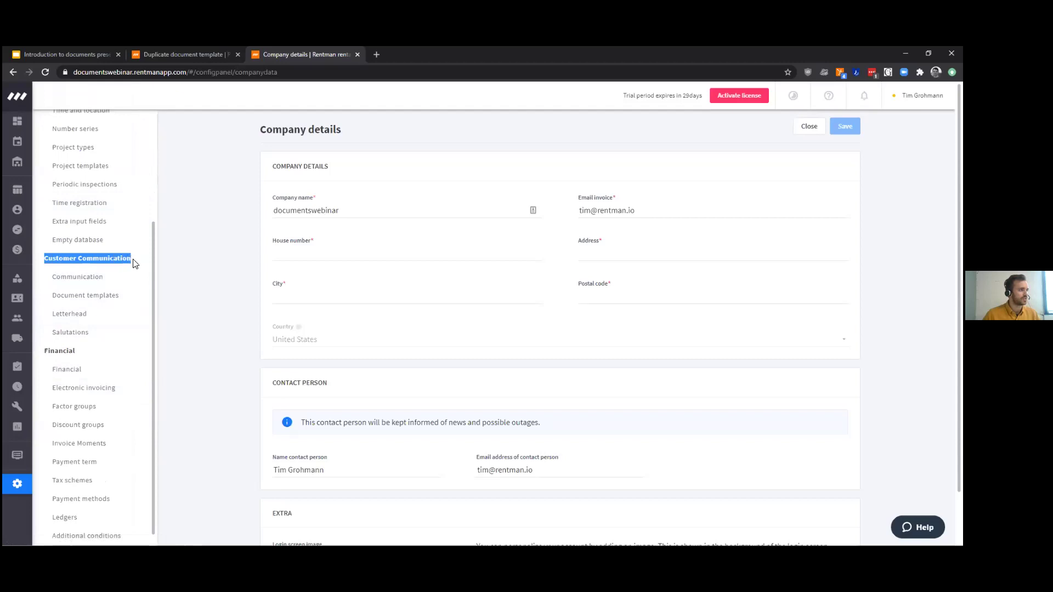
left_click(74, 298)
left_click(220, 310)
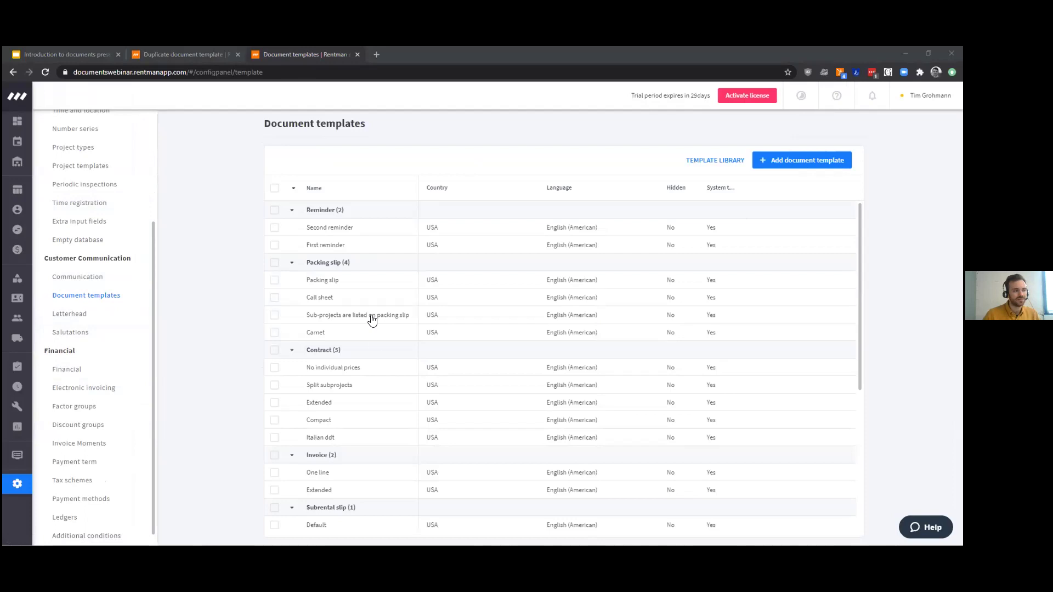
- Widen the system template column in the document templates list so its full heading fits
scroll(371, 407, "down", 3)
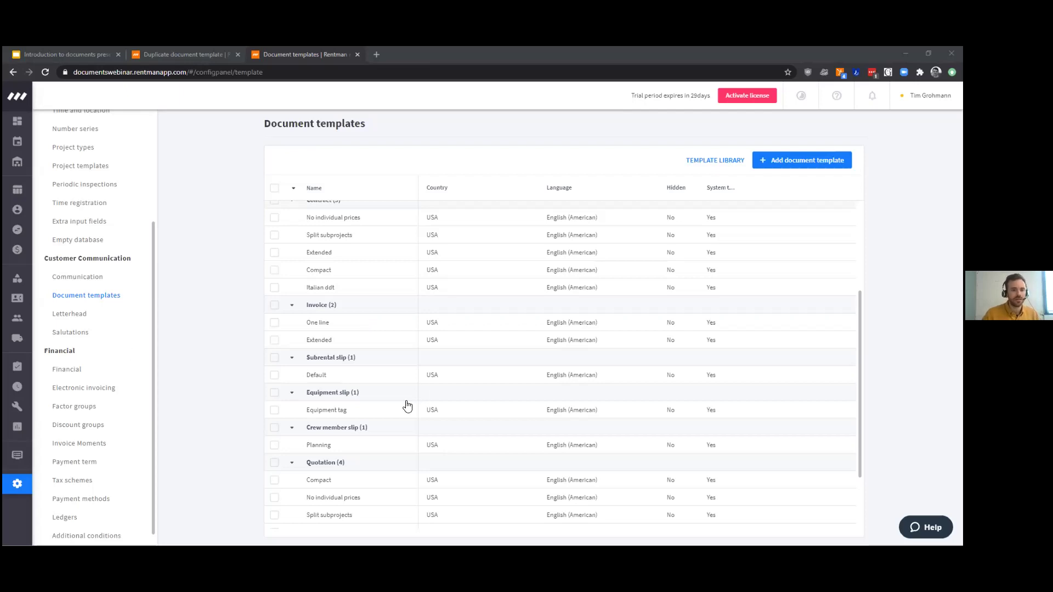
scroll(313, 285, "up", 3)
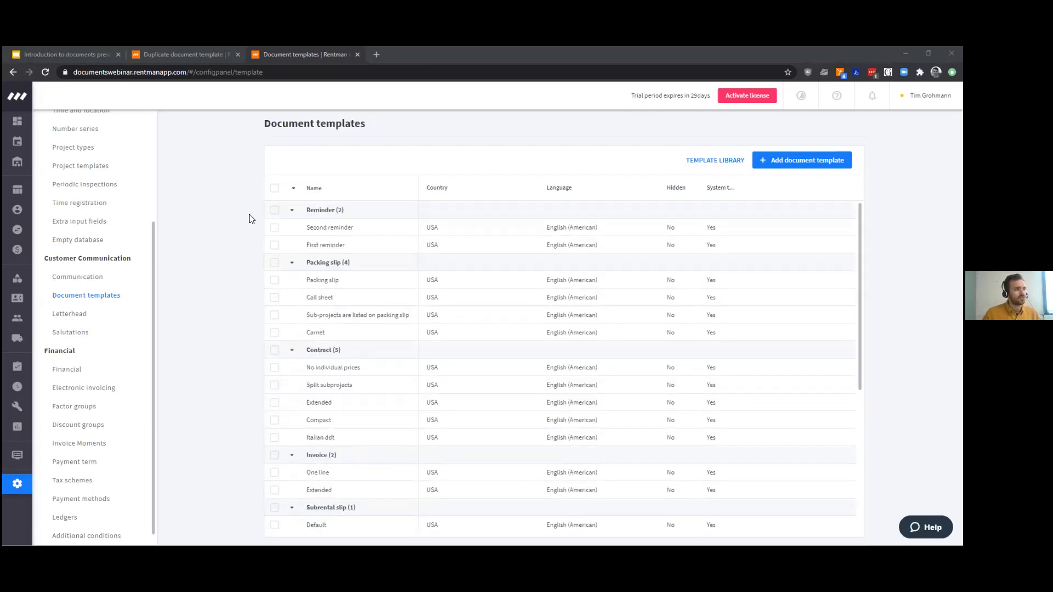
left_click(317, 189)
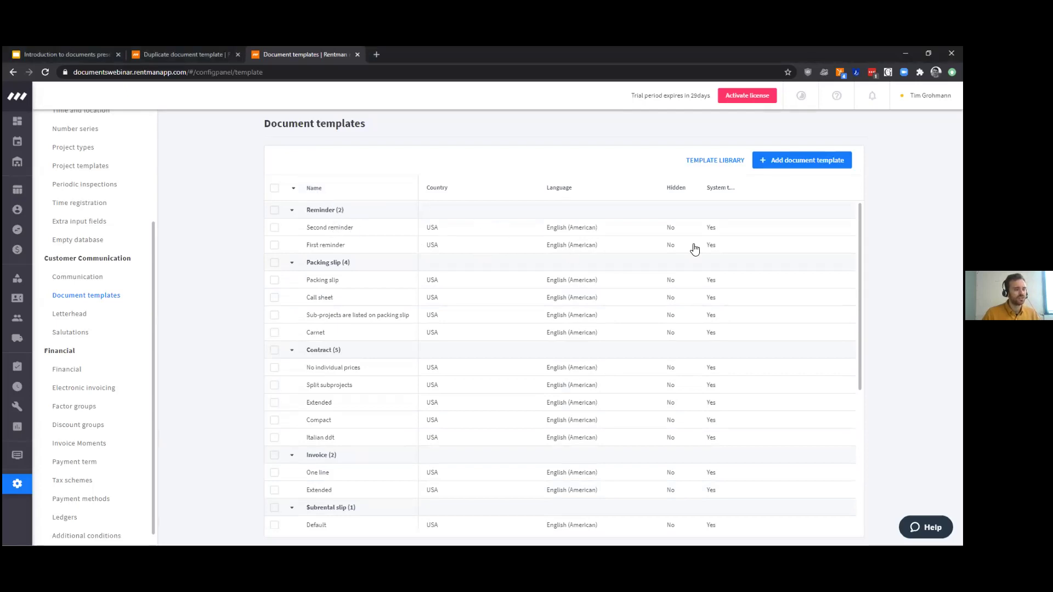
left_click_drag(736, 188, 793, 188)
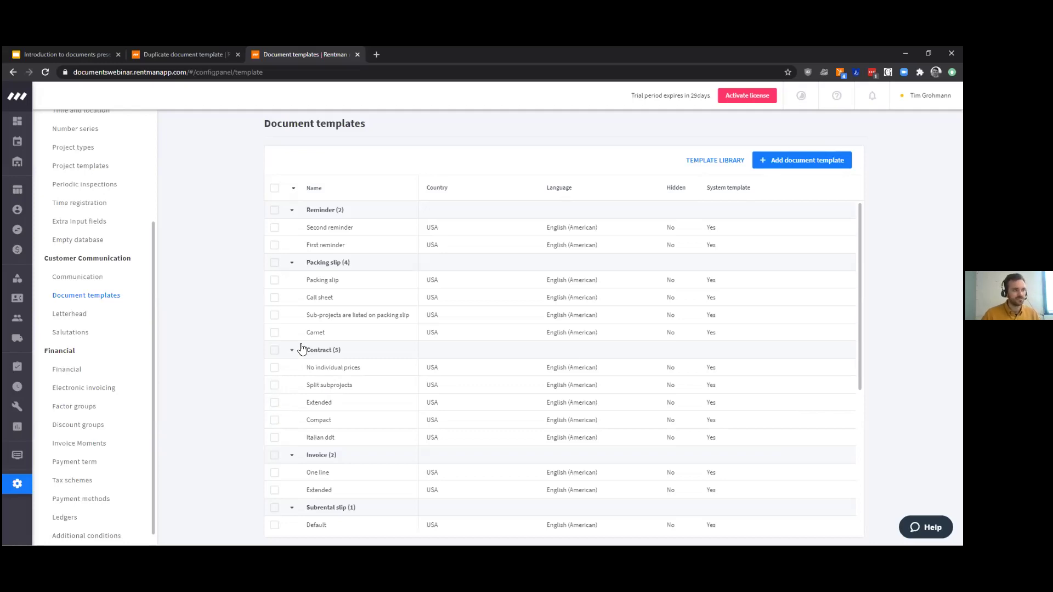
- Select and deselect the Extended contract template, and review the whole list of document templates by type
left_click(275, 403)
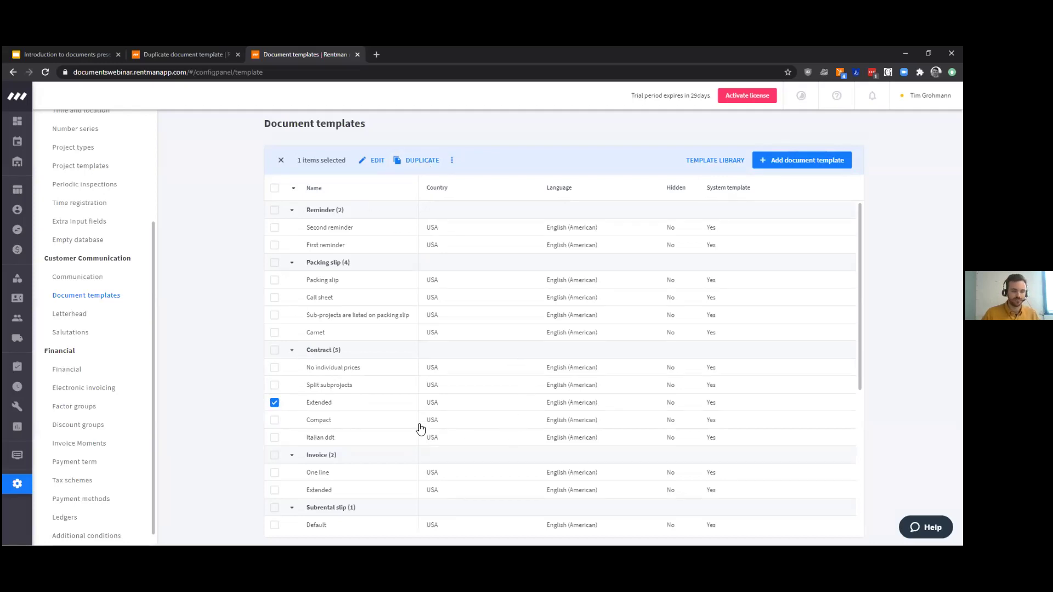
left_click(274, 403)
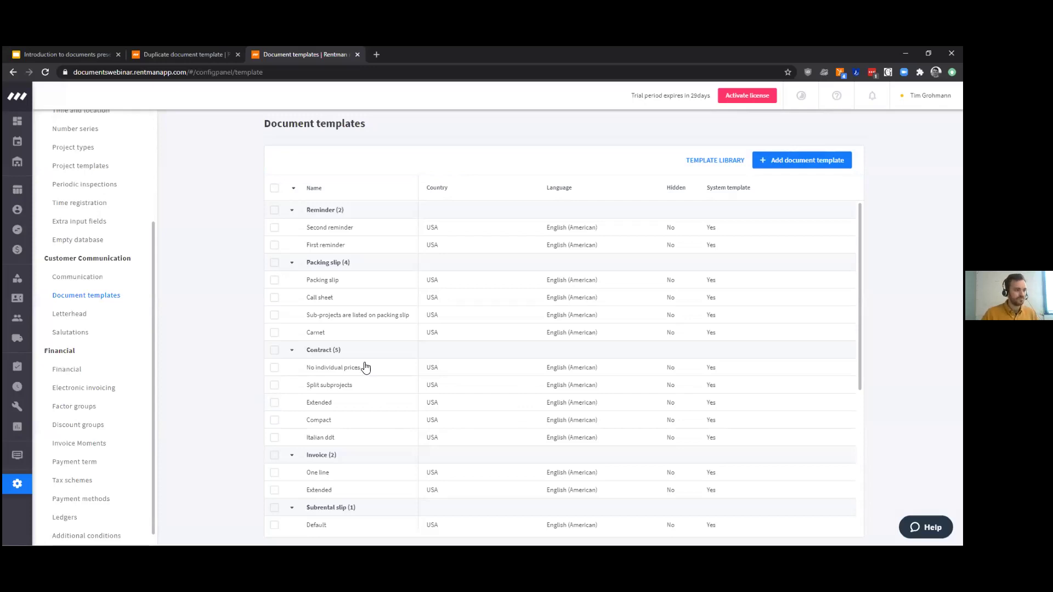
scroll(347, 252, "down", 2)
scroll(442, 433, "down", 3)
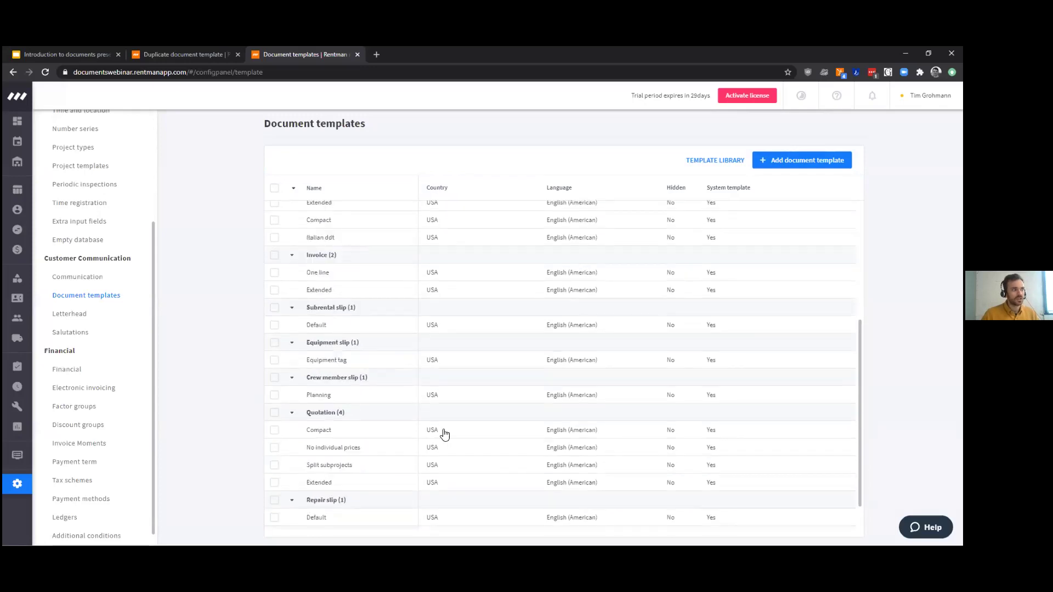
scroll(430, 404, "down", 1)
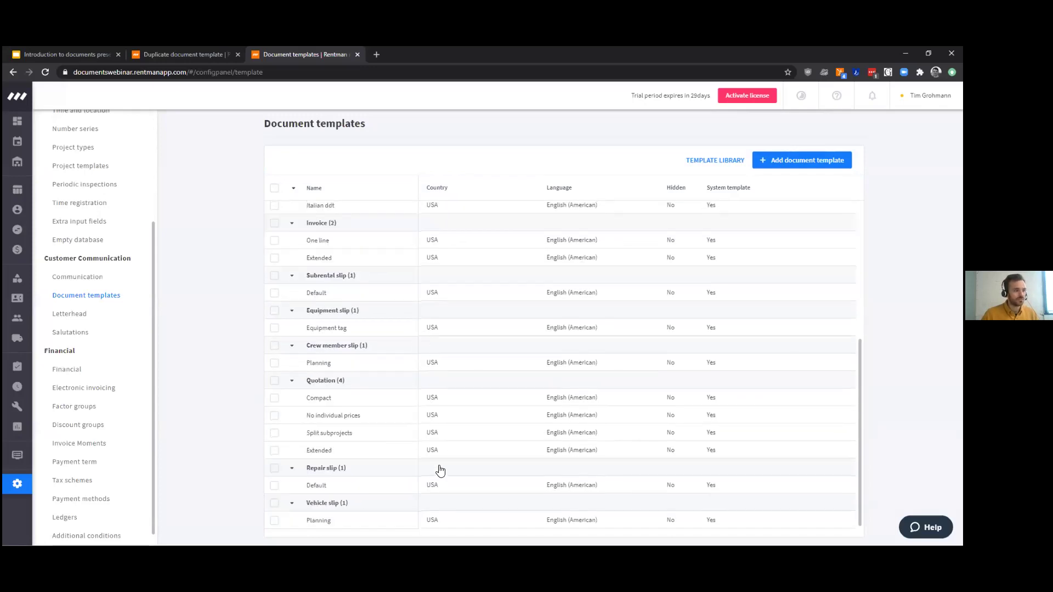
scroll(443, 426, "up", 5)
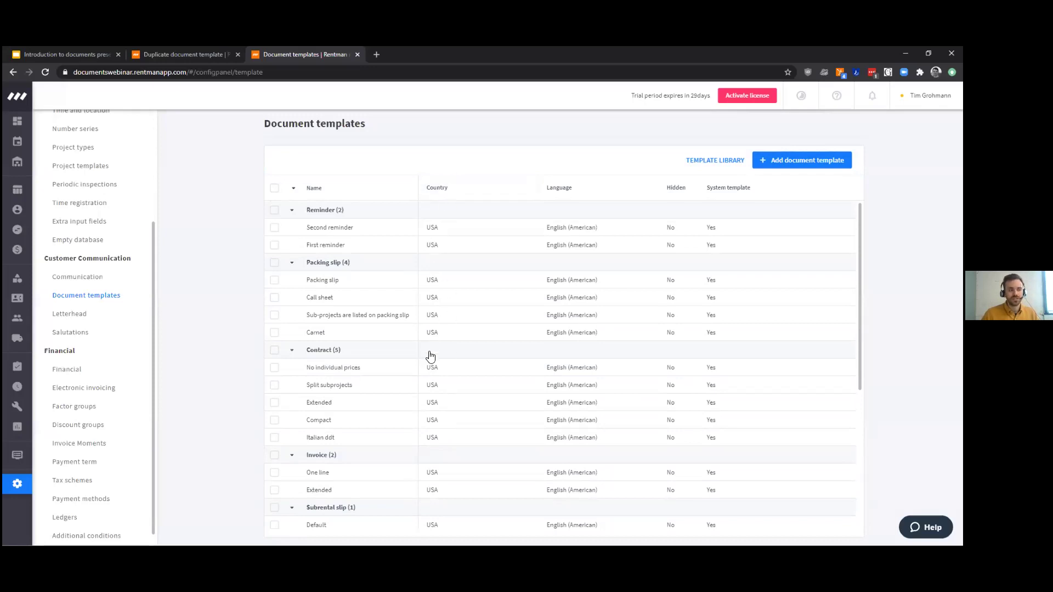
scroll(431, 356, "down", 4)
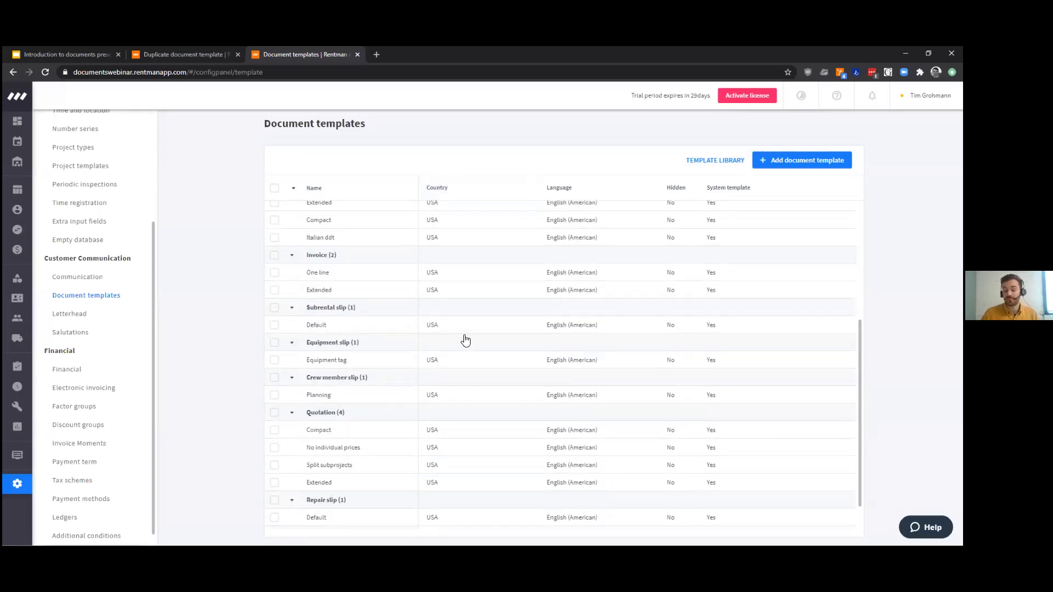
scroll(491, 361, "up", 4)
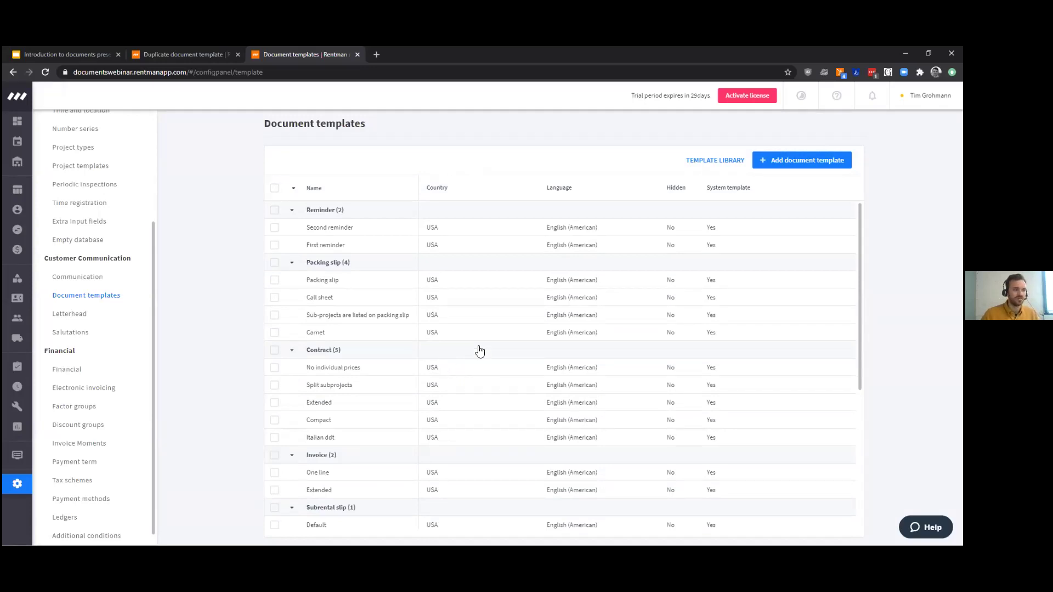
- Open the template library, collapse all language groups and inspect the templates in the Icelandic group
left_click(744, 160)
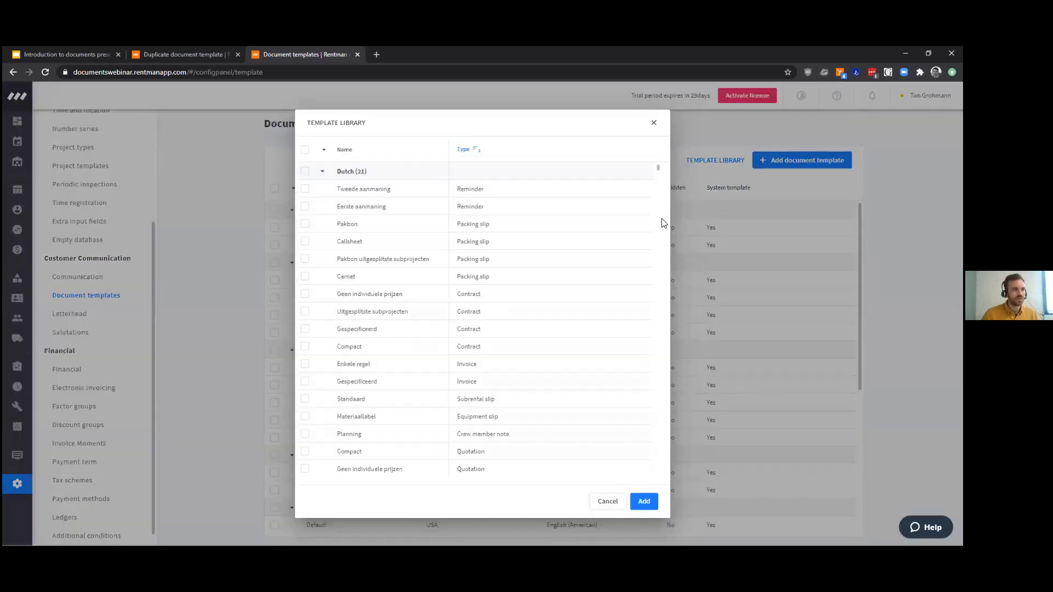
left_click(324, 150)
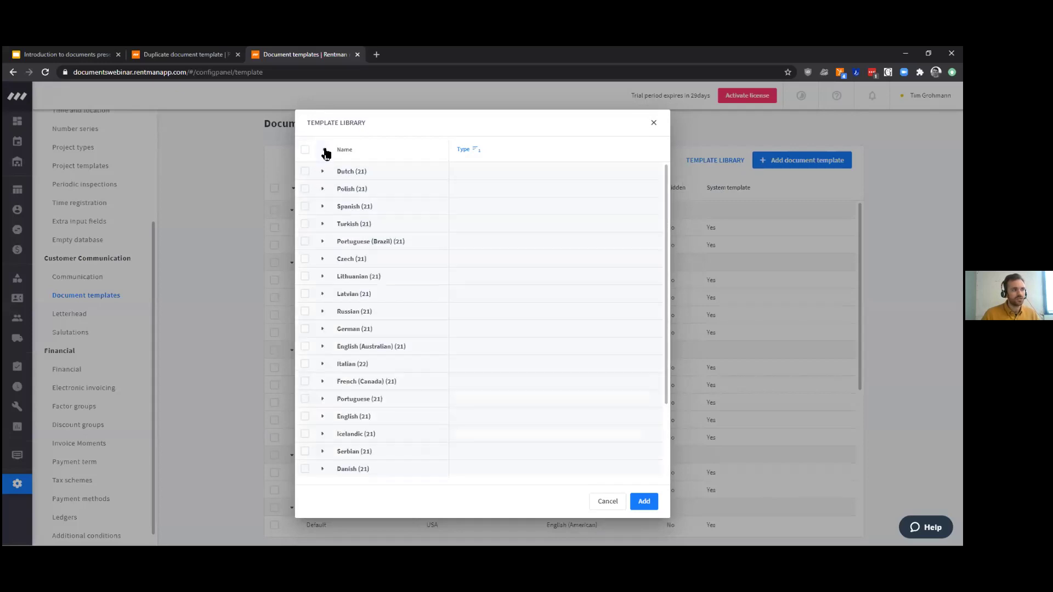
scroll(390, 261, "down", 2)
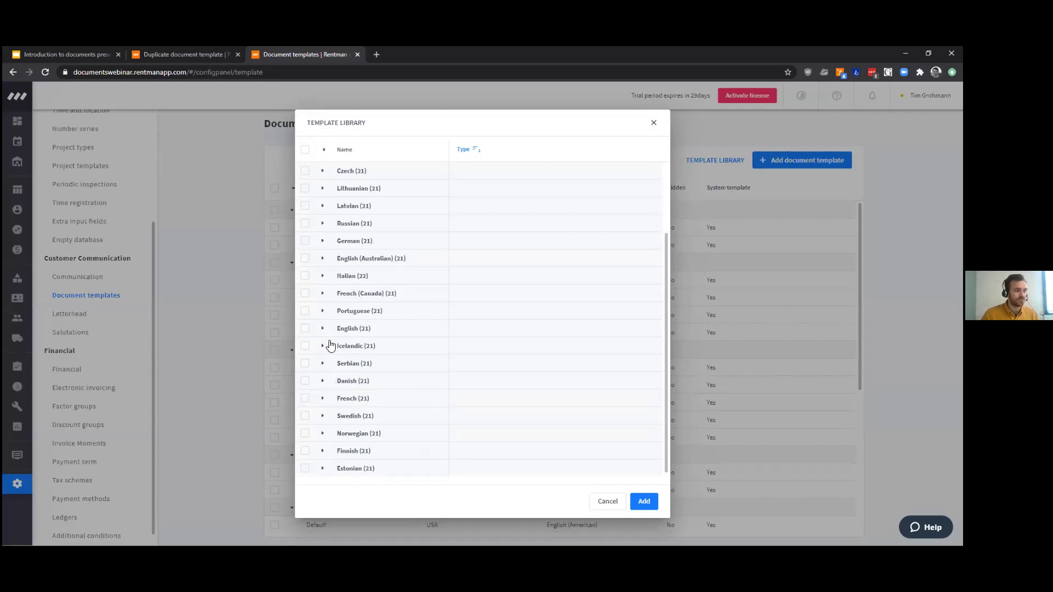
scroll(331, 345, "up", 1)
scroll(326, 364, "down", 1)
left_click(323, 346)
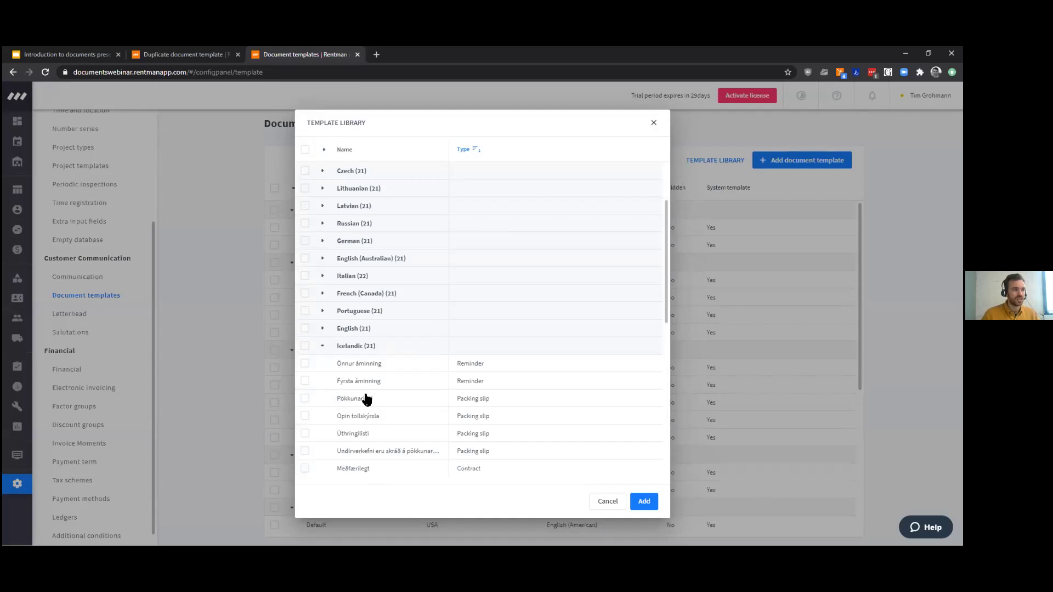
left_click(323, 346)
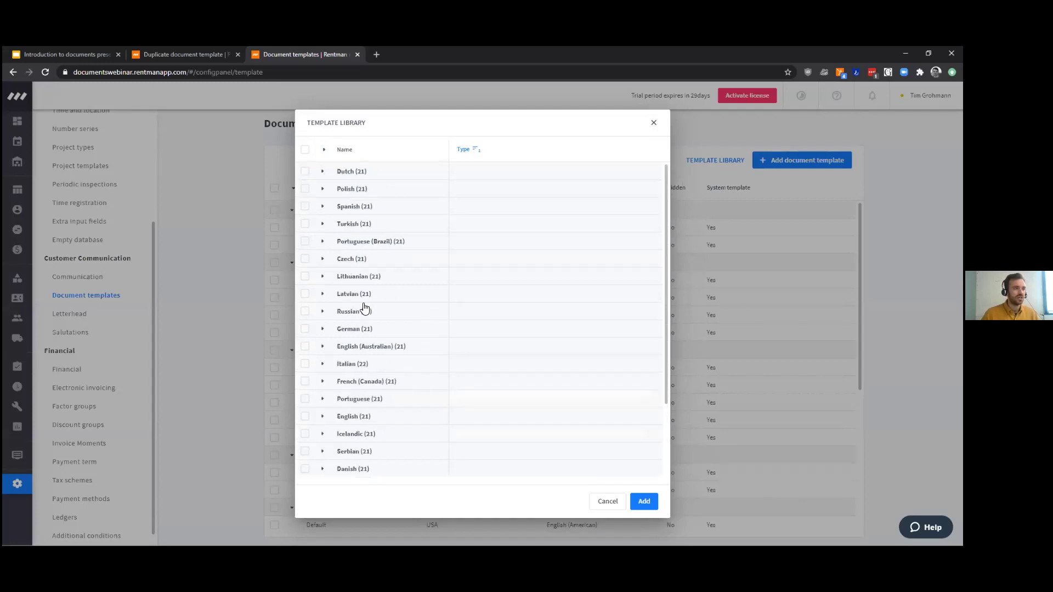
- Check the Russian group in the template library, and close the library without adding any template
left_click(323, 311)
left_click(323, 313)
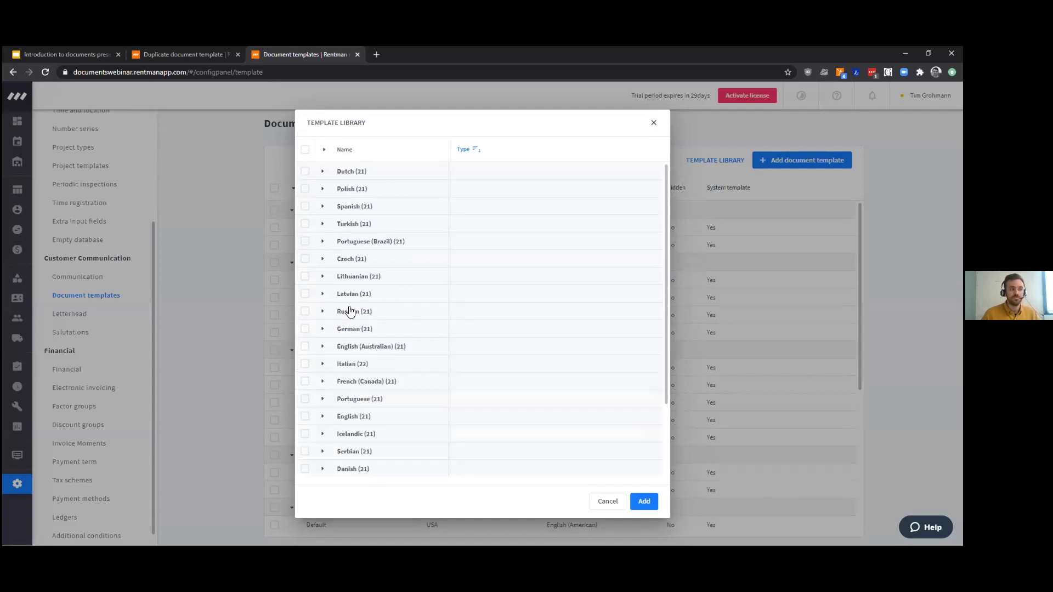
scroll(384, 181, "down", 1)
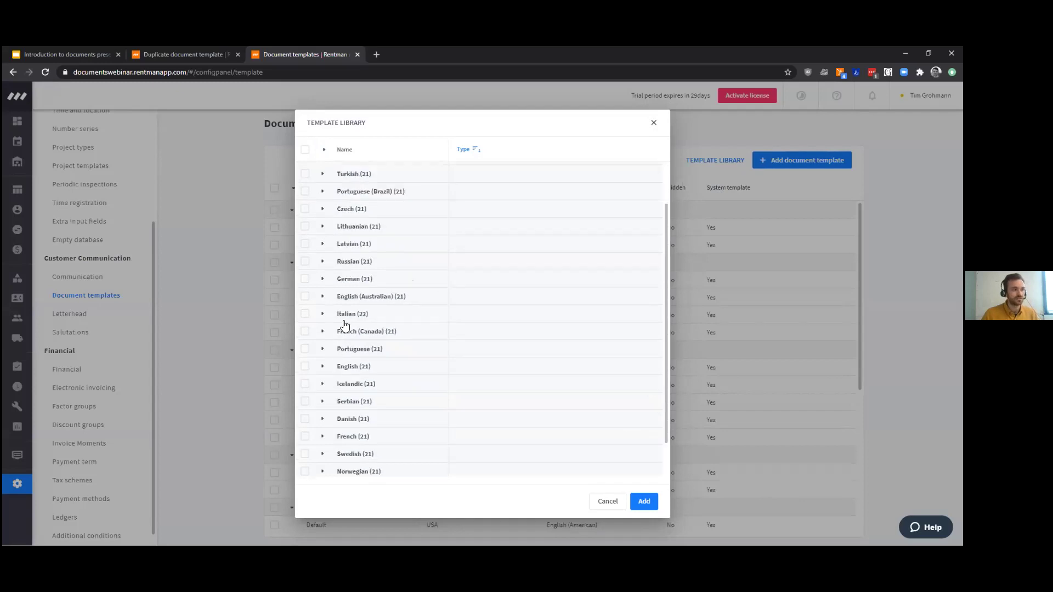
scroll(341, 329, "up", 1)
left_click(611, 502)
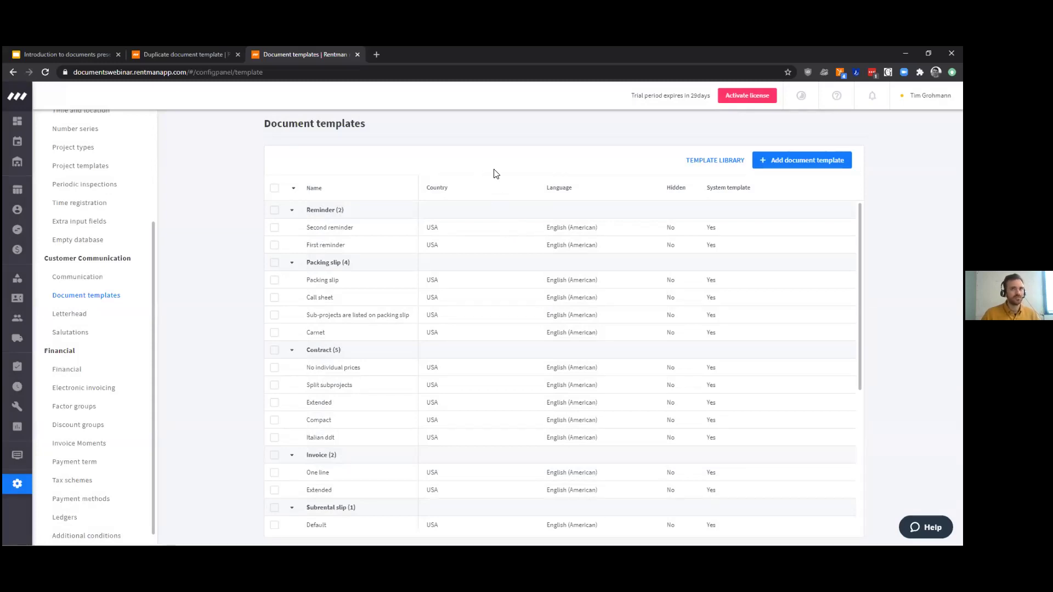
- Examine the document template types in the list, from reminders and packing slips to quotations and vehicle slips
scroll(325, 307, "down", 2)
scroll(326, 307, "down", 2)
scroll(325, 307, "down", 1)
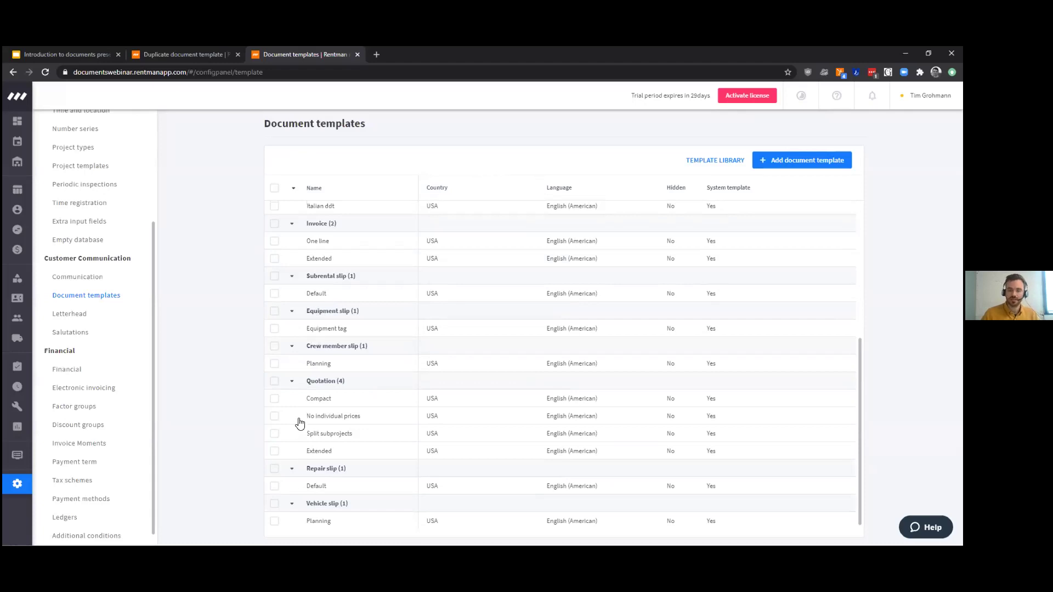
scroll(557, 286, "up", 4)
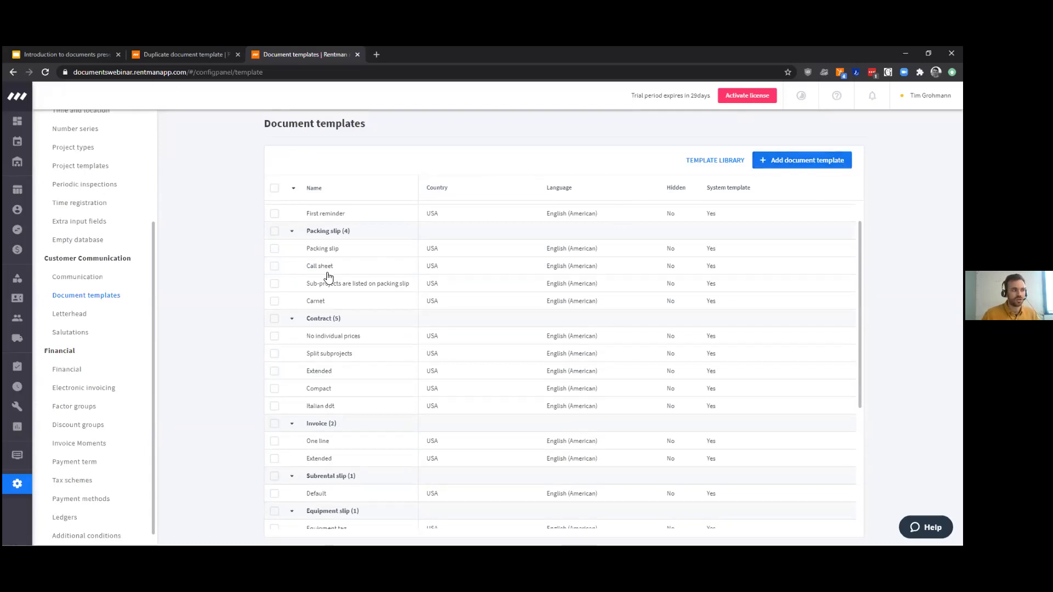
scroll(328, 277, "down", 2)
scroll(321, 387, "down", 2)
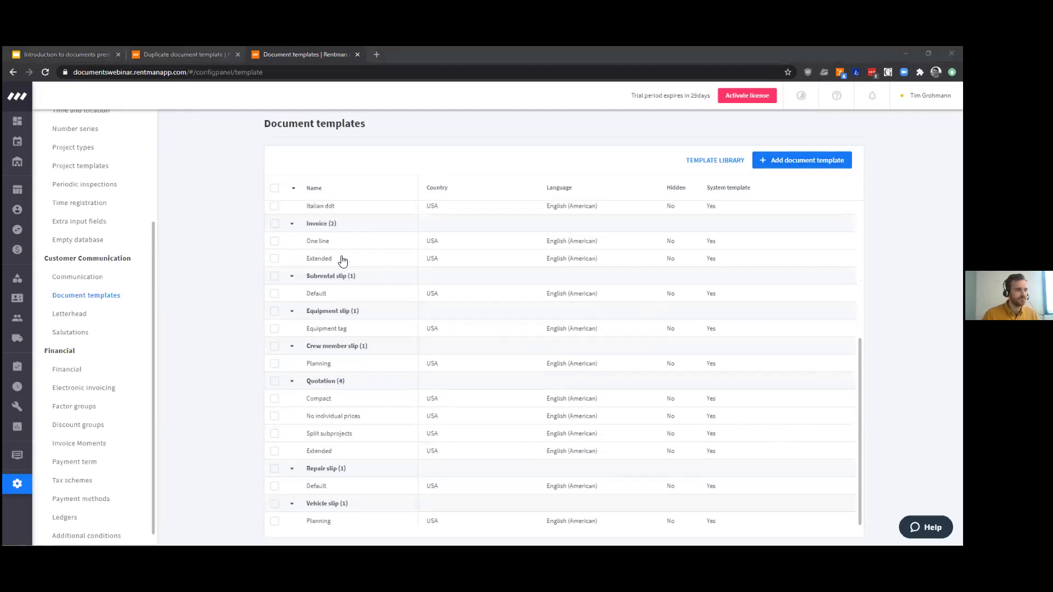
scroll(317, 255, "up", 5)
scroll(318, 256, "down", 1)
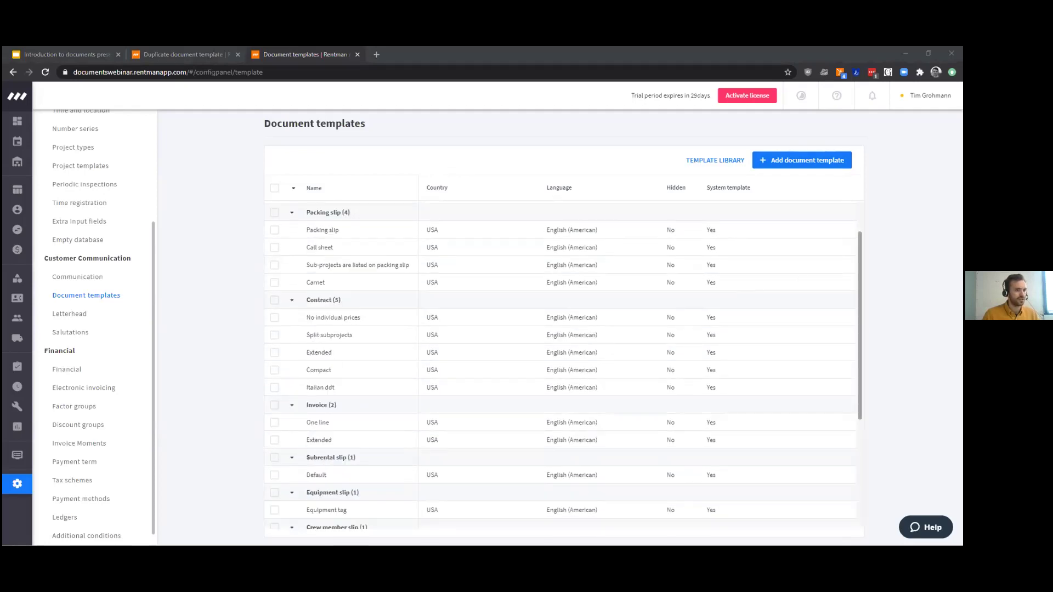
- Duplicate the Extended template from the Quotation group
scroll(846, 425, "down", 4)
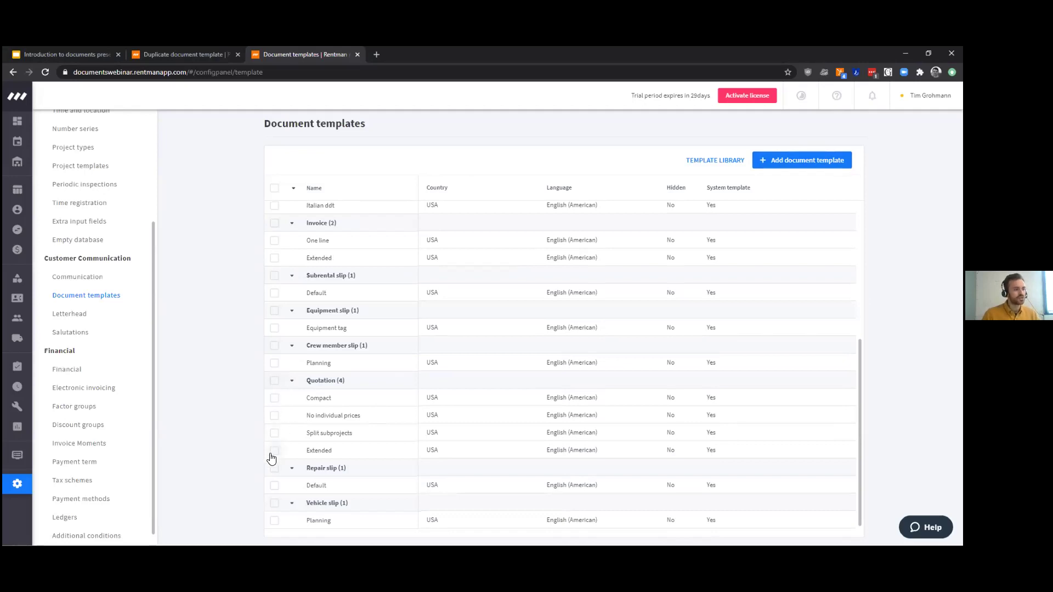
left_click(275, 450)
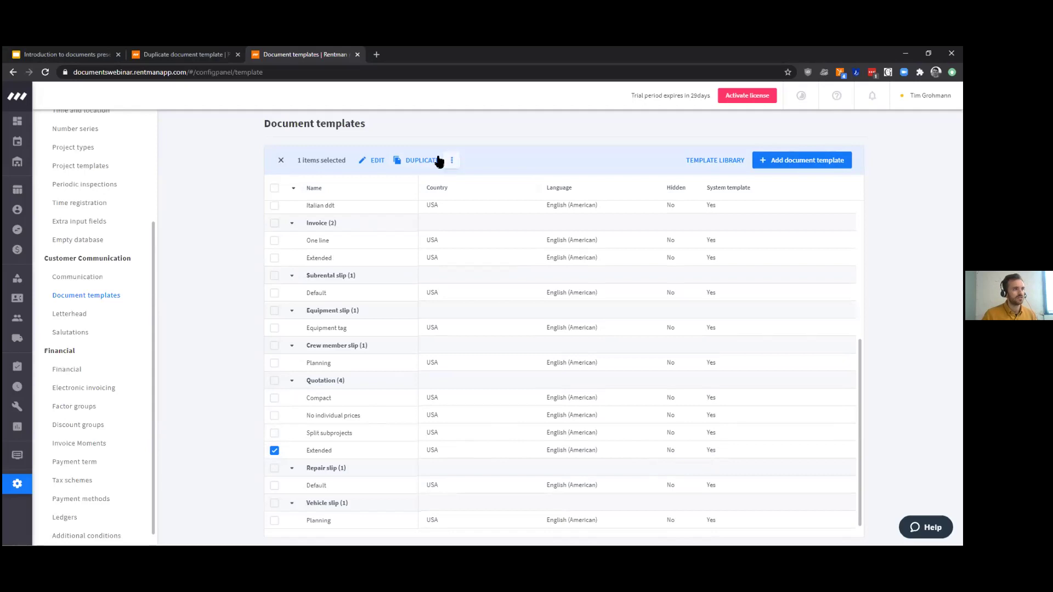
left_click(442, 164)
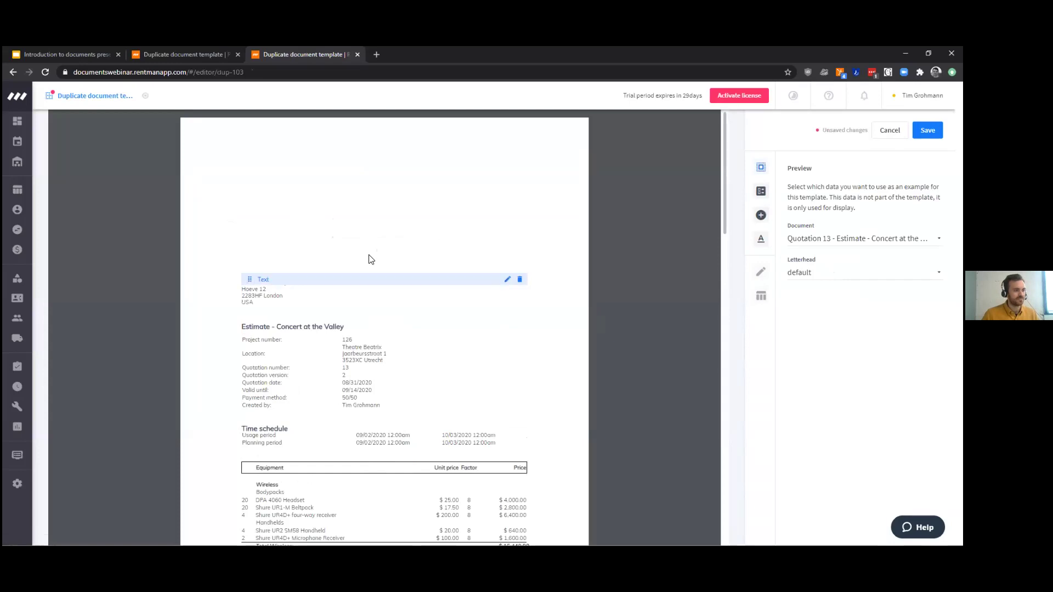
- Review the duplicated quotation template's layout, including its project details, time schedule and equipment table
scroll(409, 323, "down", 2)
scroll(411, 336, "down", 2)
scroll(411, 336, "up", 3)
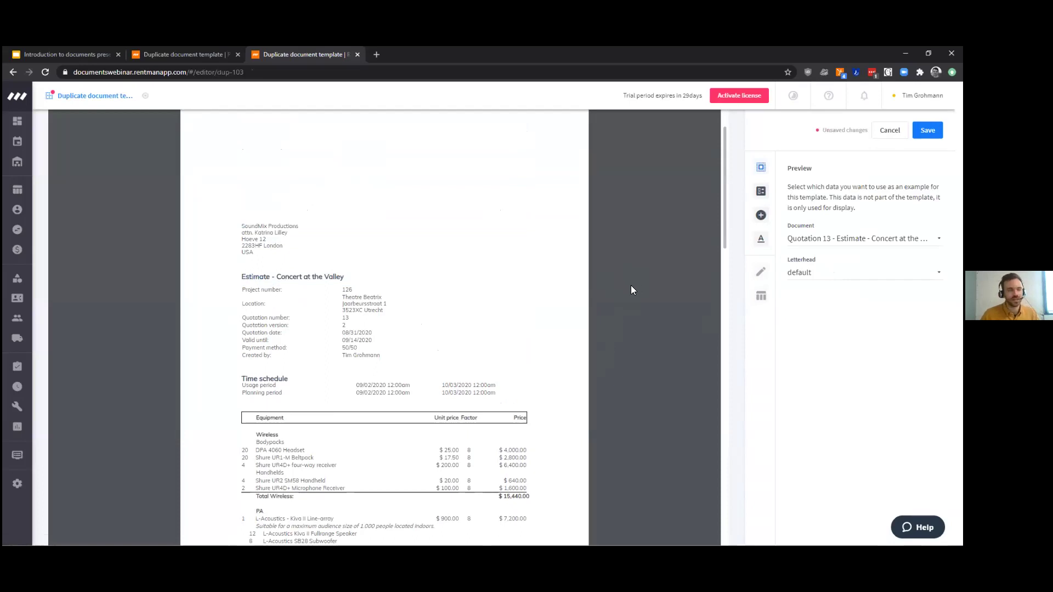
scroll(631, 286, "down", 1)
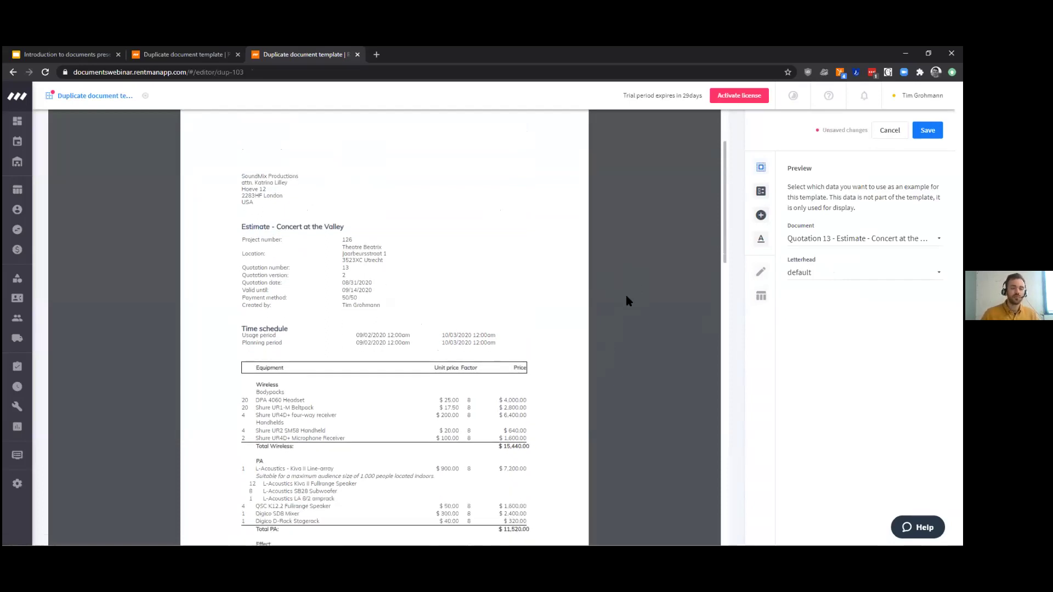
scroll(565, 373, "up", 1)
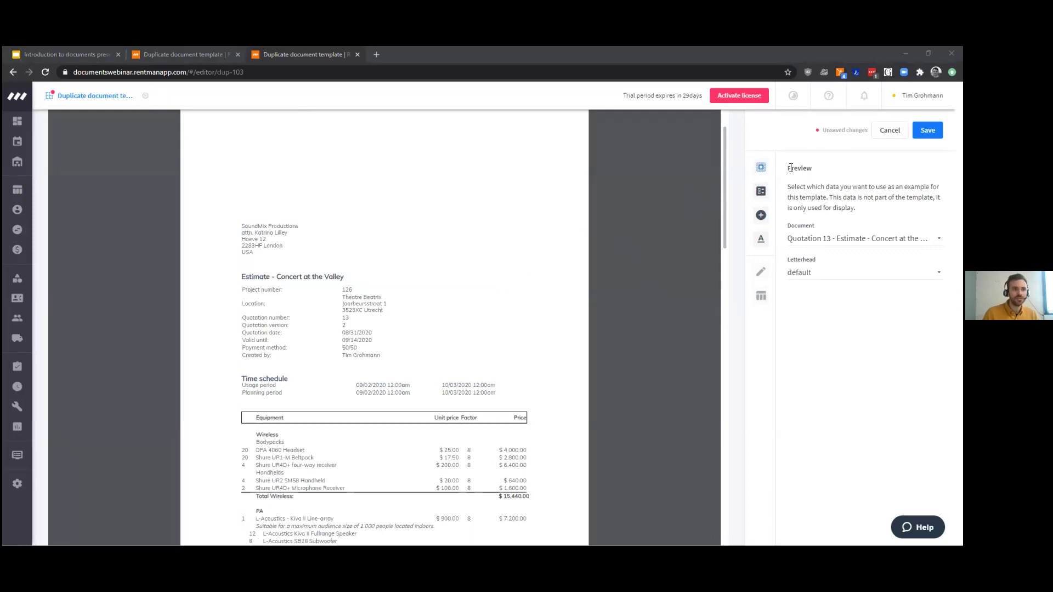
- Preview the template with the data of Quotation 4 - Regarding: Musical Tarzan, and switch the preview back to Quotation 13
left_click_drag(788, 187, 820, 197)
left_click(860, 195)
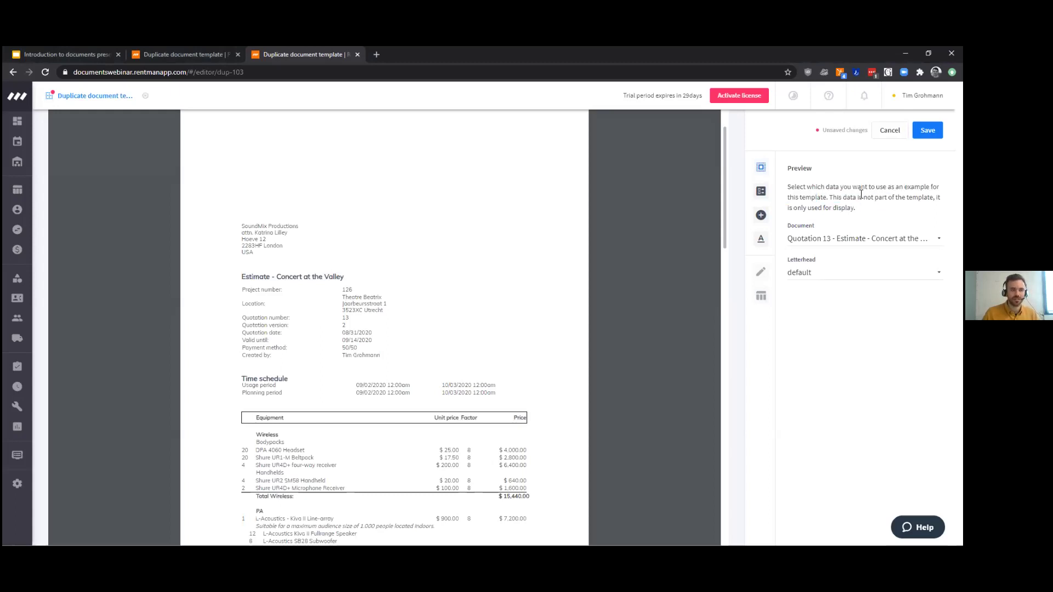
left_click(848, 242)
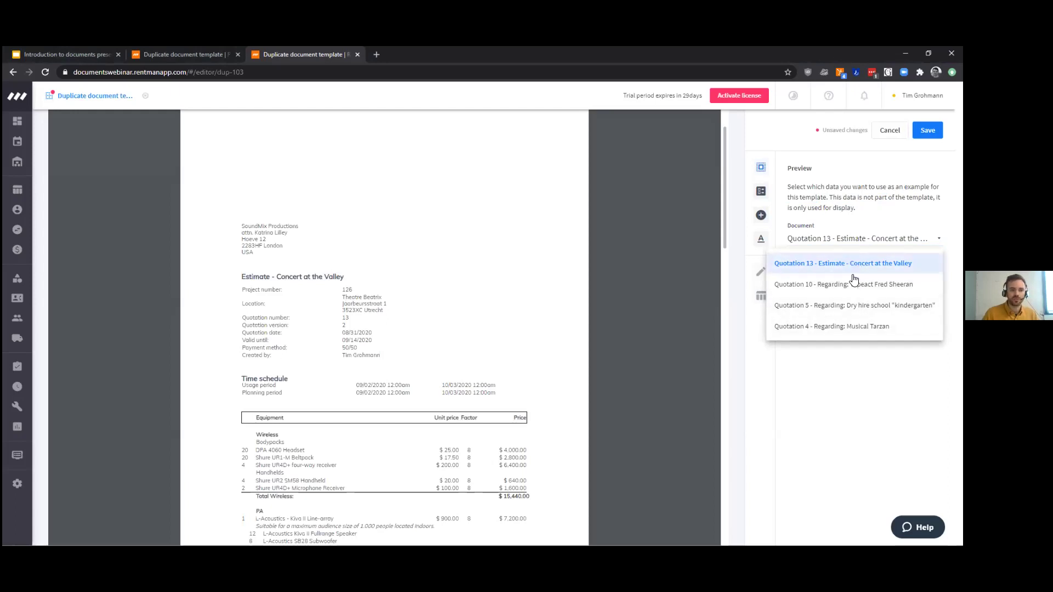
left_click(861, 332)
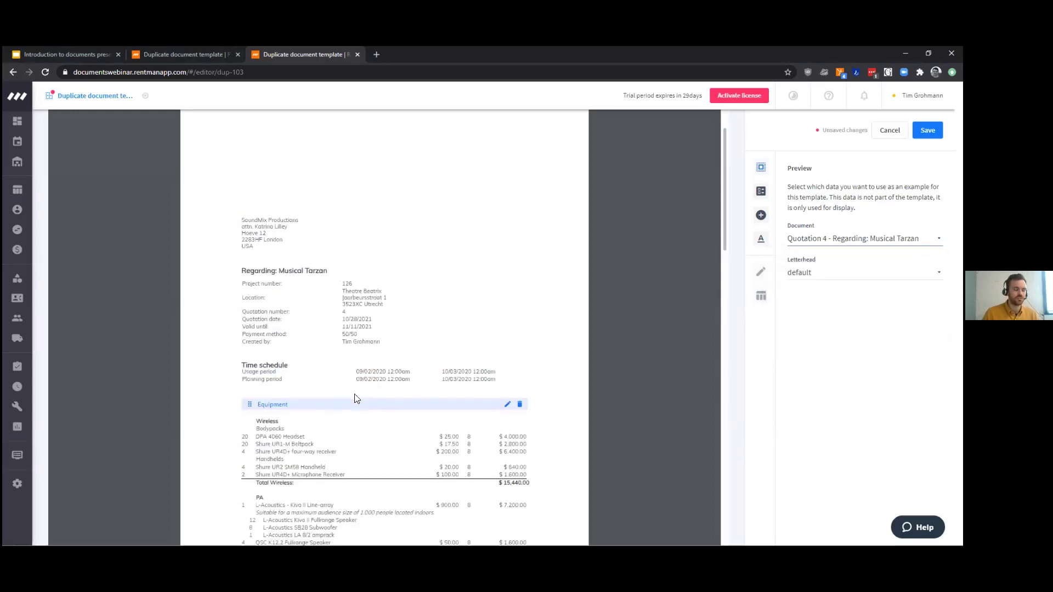
scroll(357, 400, "up", 1)
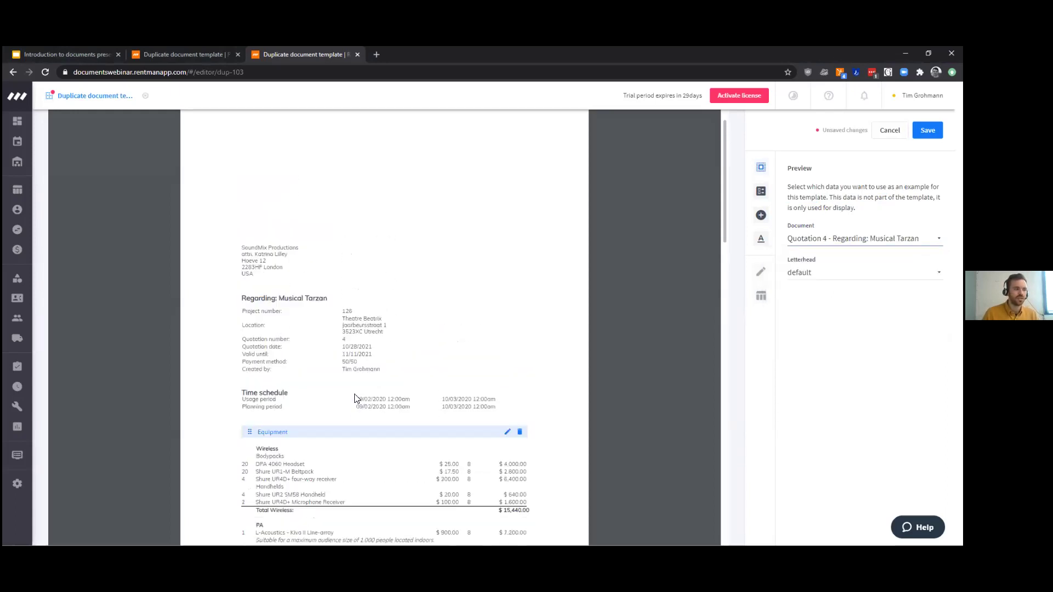
left_click(858, 245)
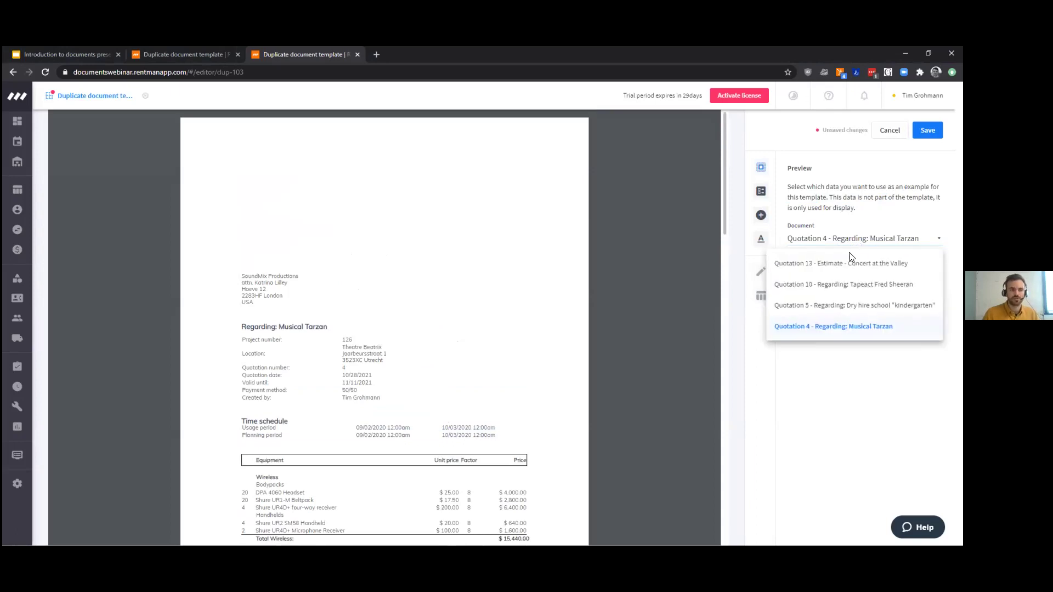
left_click(850, 265)
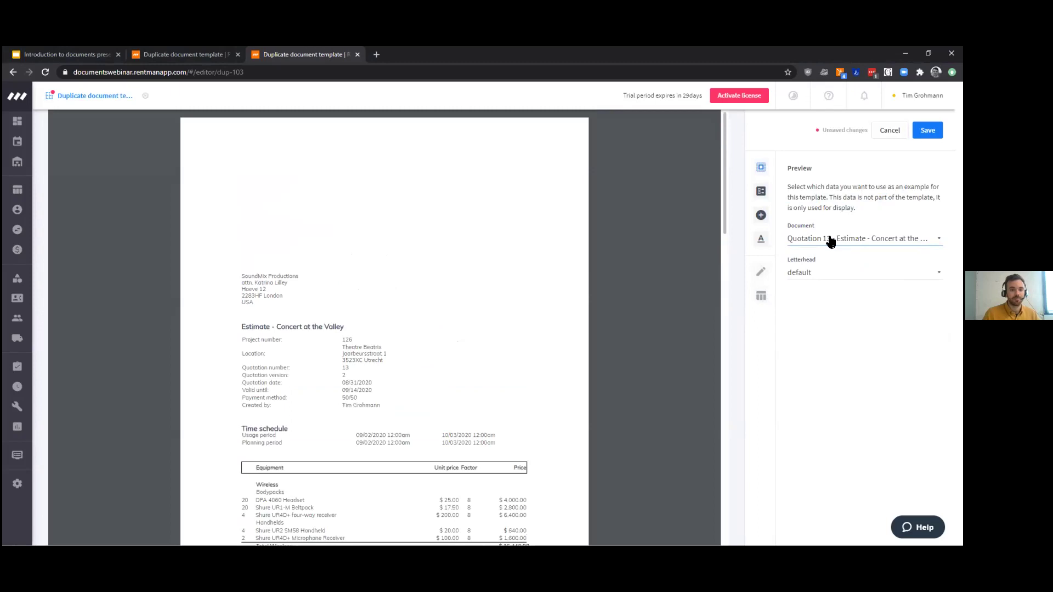
- Check the letterheads available for the preview and keep the default one
left_click(807, 278)
left_click(810, 294)
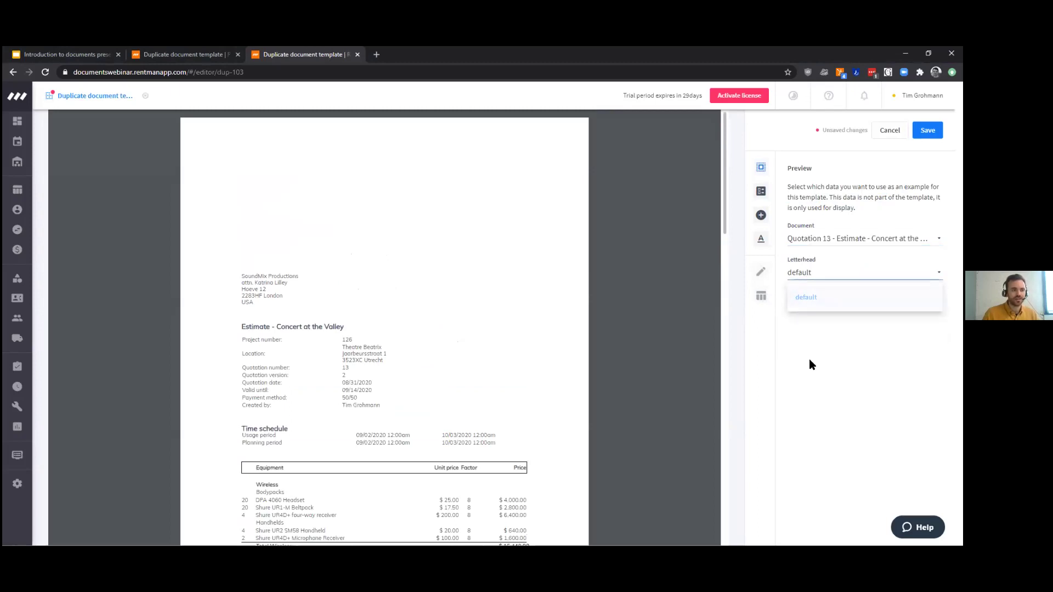
mouse_move(813, 280)
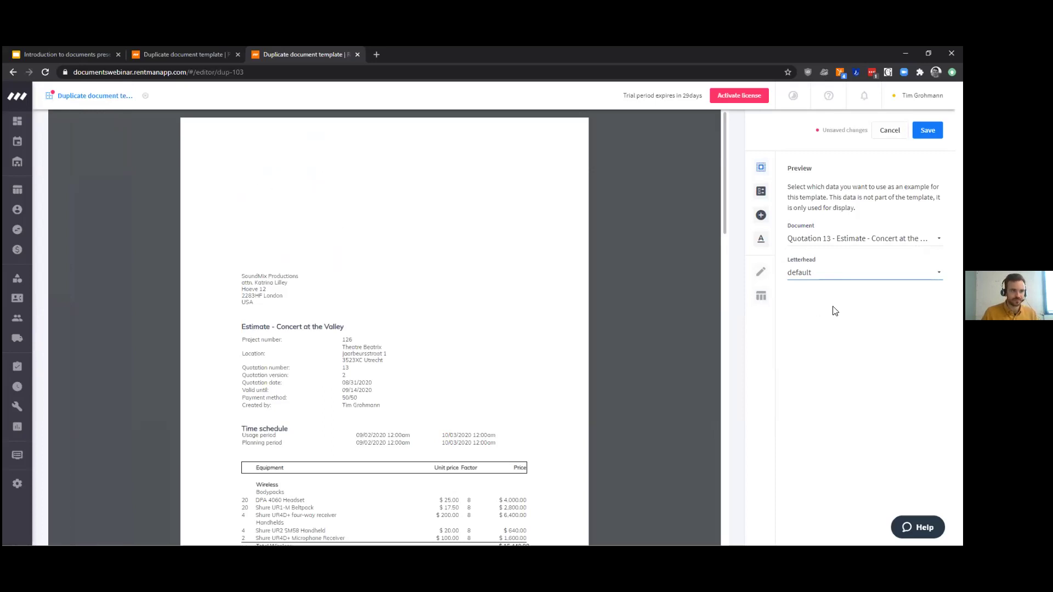
- Rename the template with the owner's first name in the possessive, followed by "Extended Template"
left_click(762, 194)
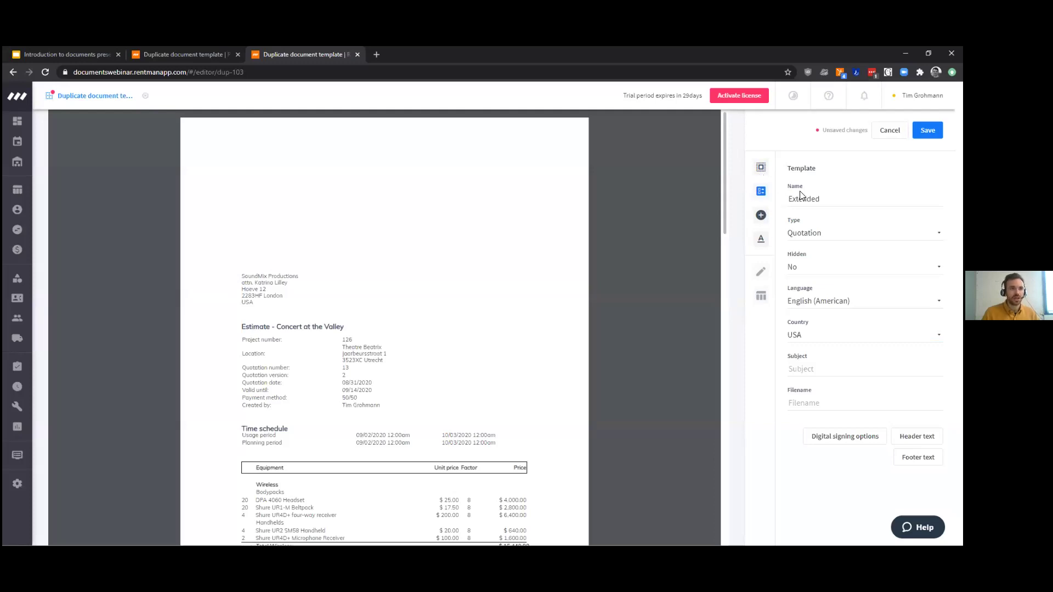
double_click(811, 200)
left_click(847, 197)
double_click(822, 193)
left_click(829, 200)
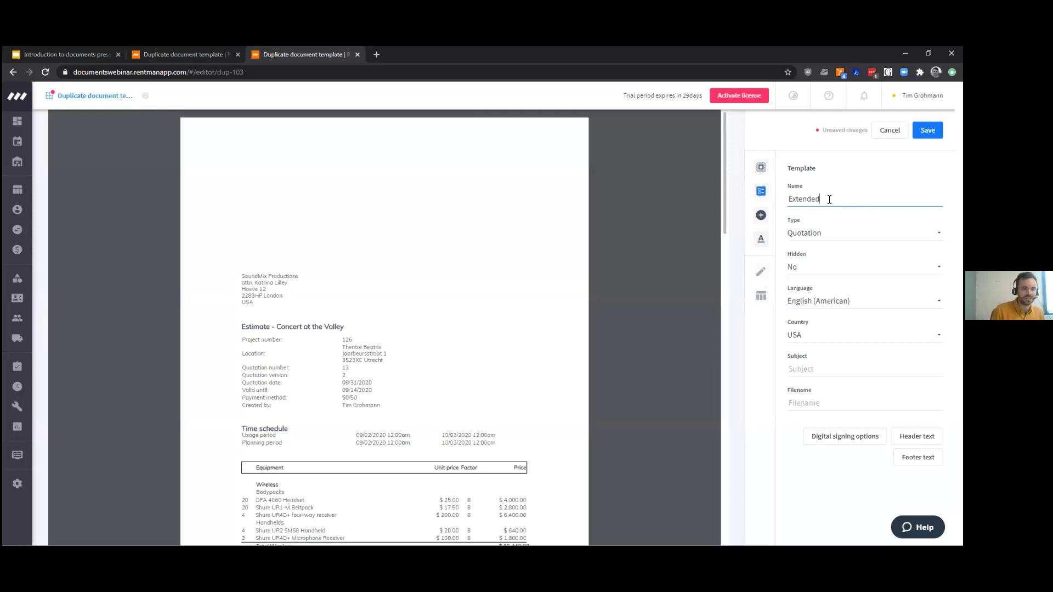
type("Tim's Extended")
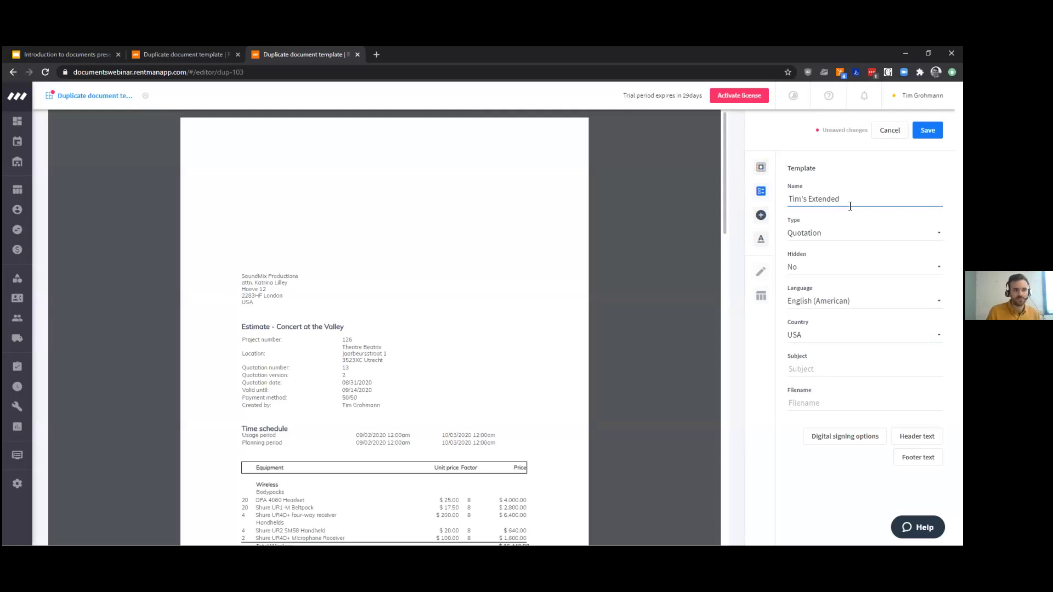
type(" Template")
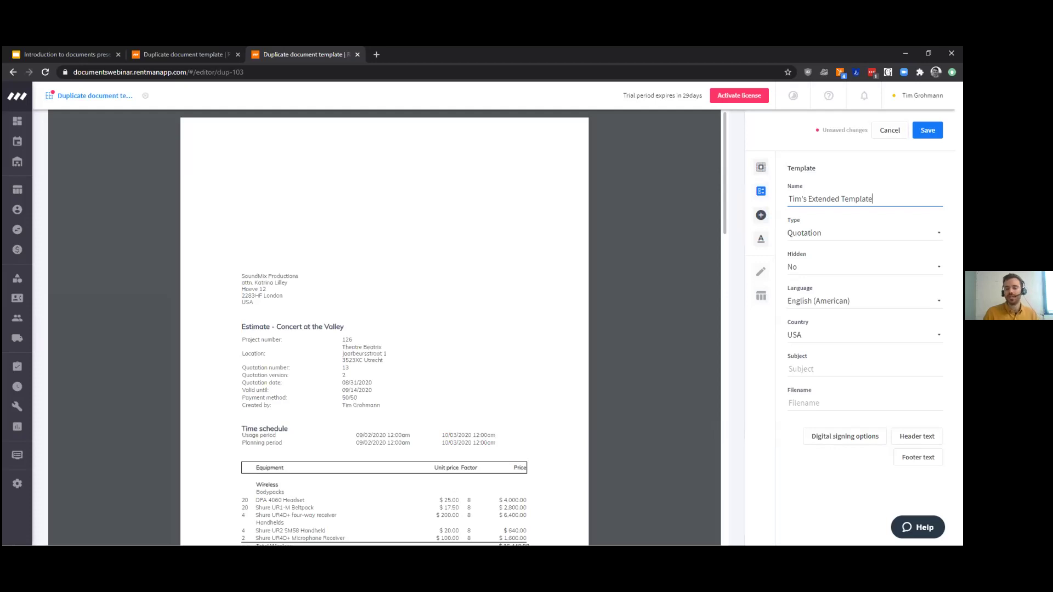
- Examine the layout, subproject, content and module blocks that can be inserted into the template
left_click(763, 217)
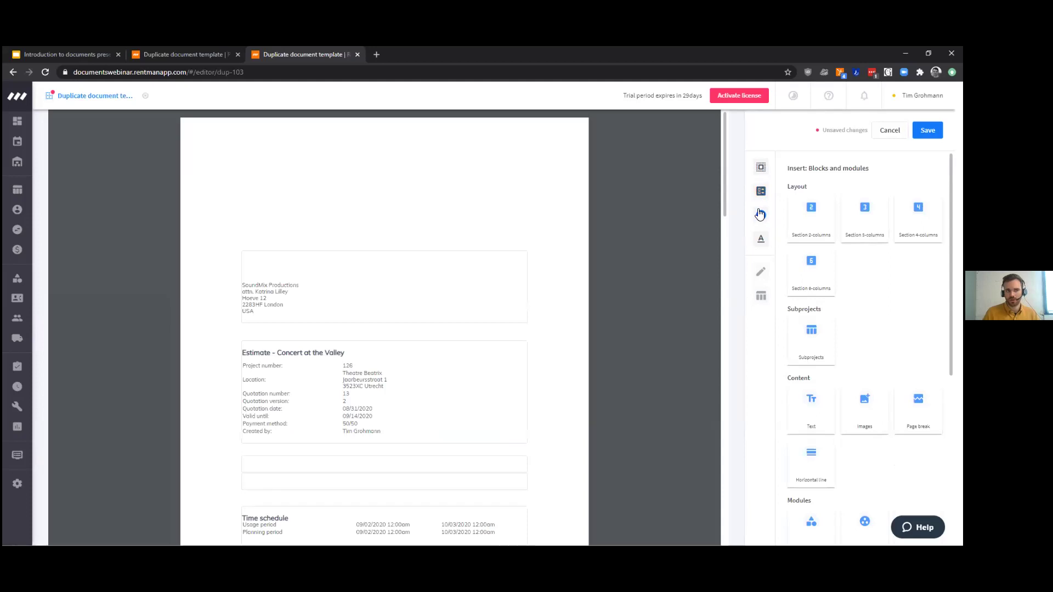
scroll(845, 304, "down", 2)
scroll(843, 305, "up", 2)
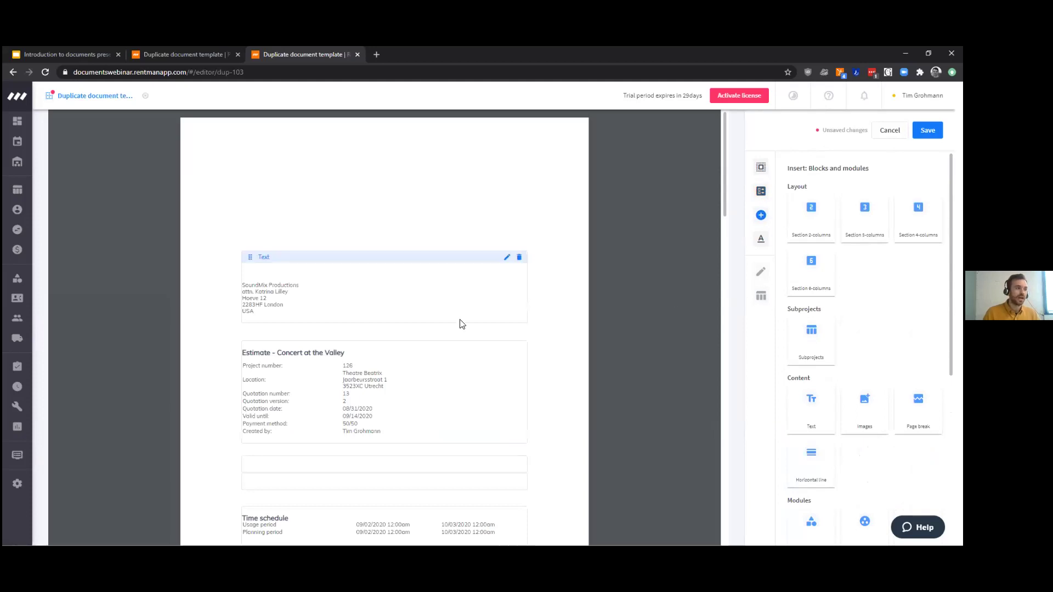
scroll(842, 376, "down", 5)
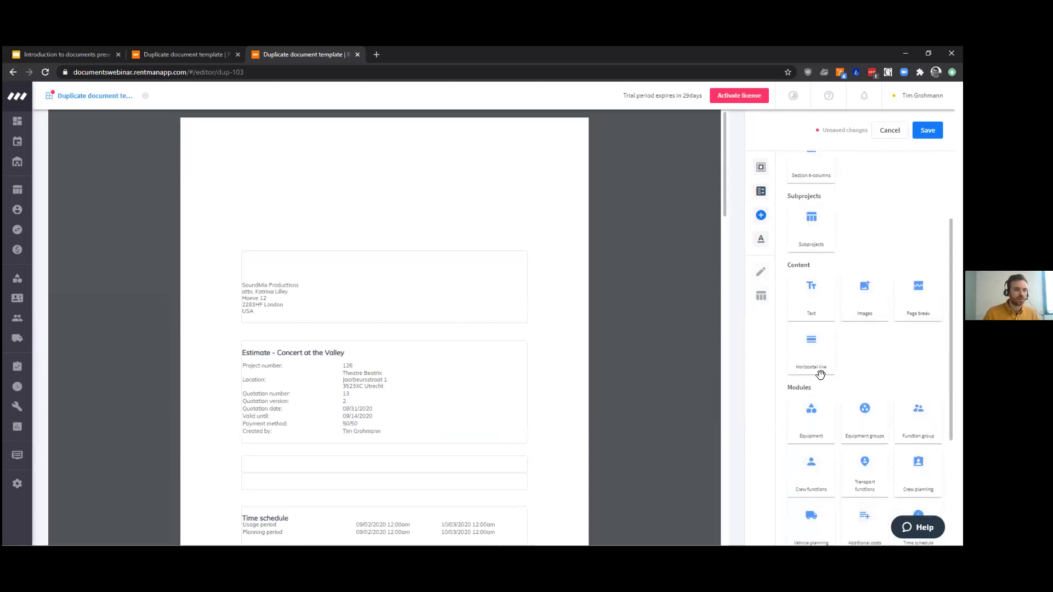
scroll(827, 314, "up", 6)
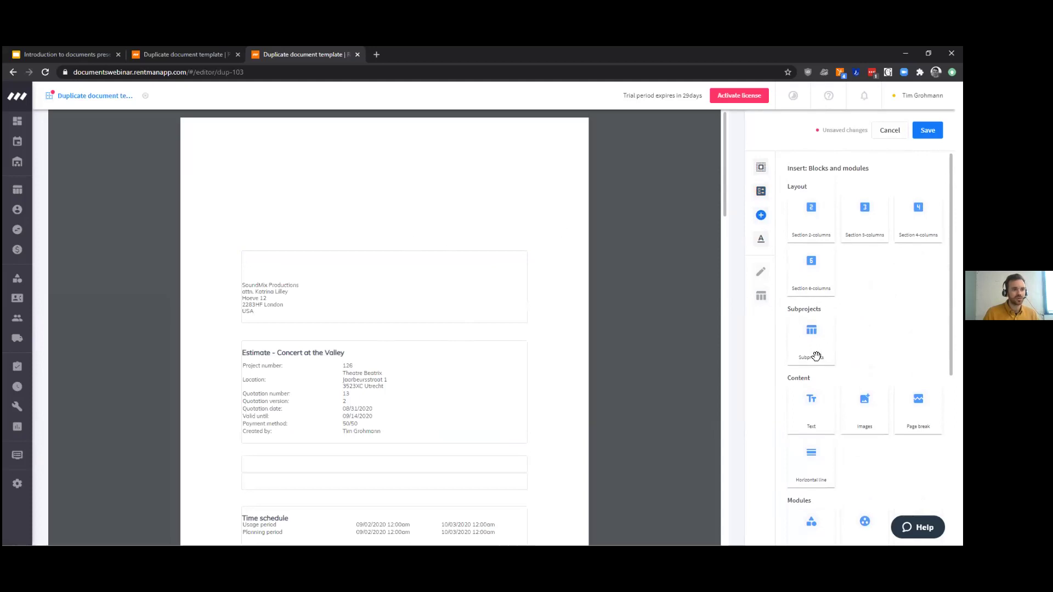
scroll(829, 369, "down", 3)
left_click_drag(821, 260, 481, 302)
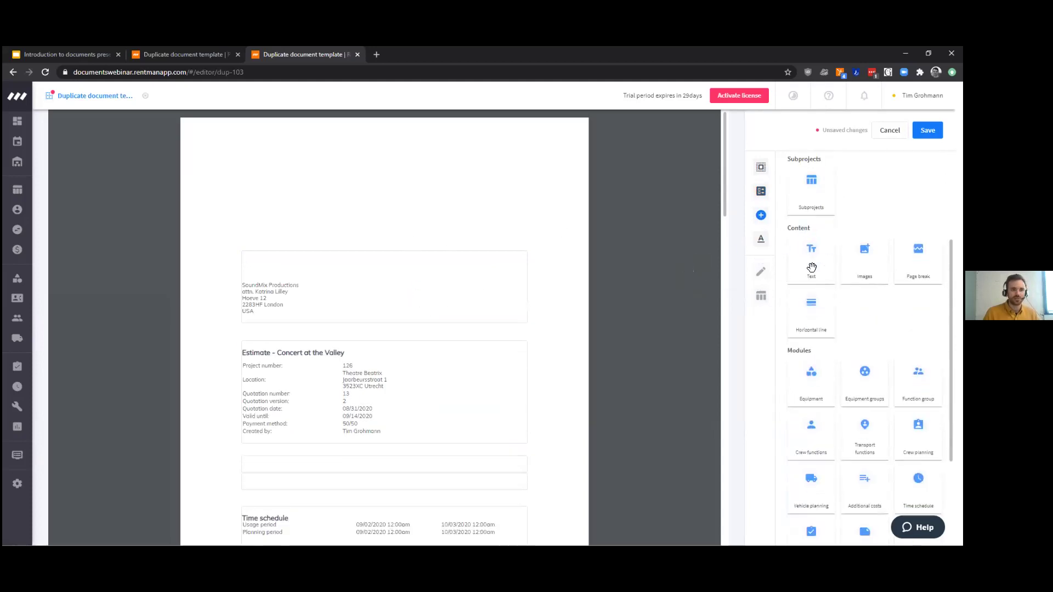
scroll(373, 406, "down", 5)
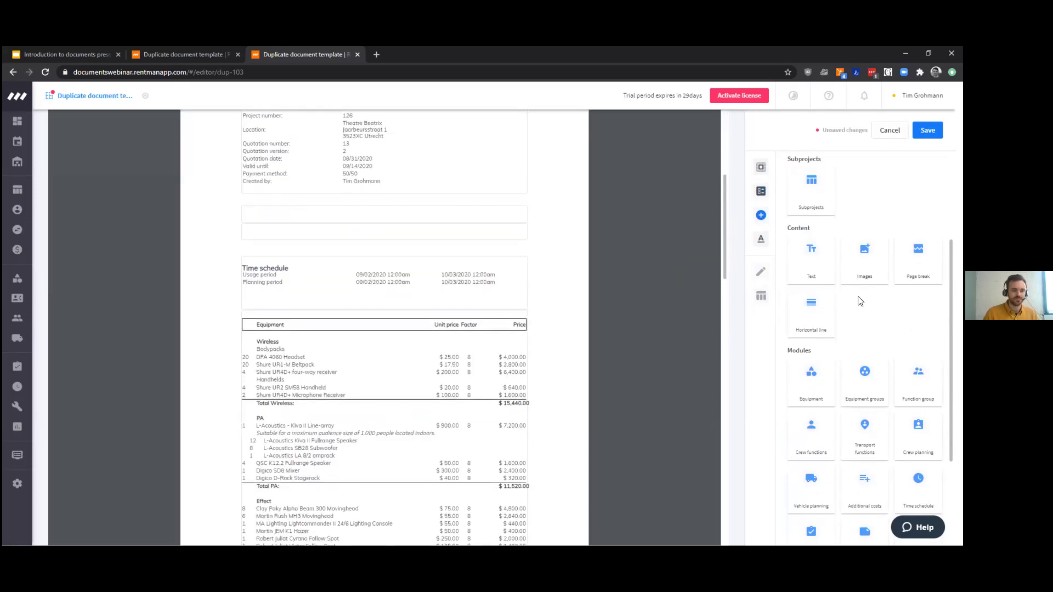
scroll(859, 302, "down", 3)
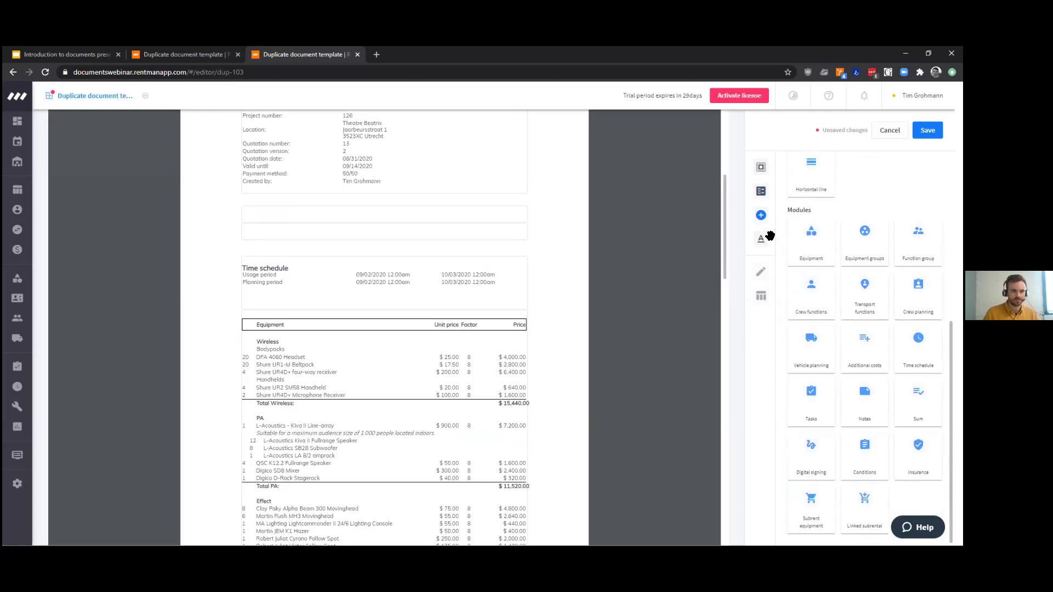
scroll(858, 273, "up", 5)
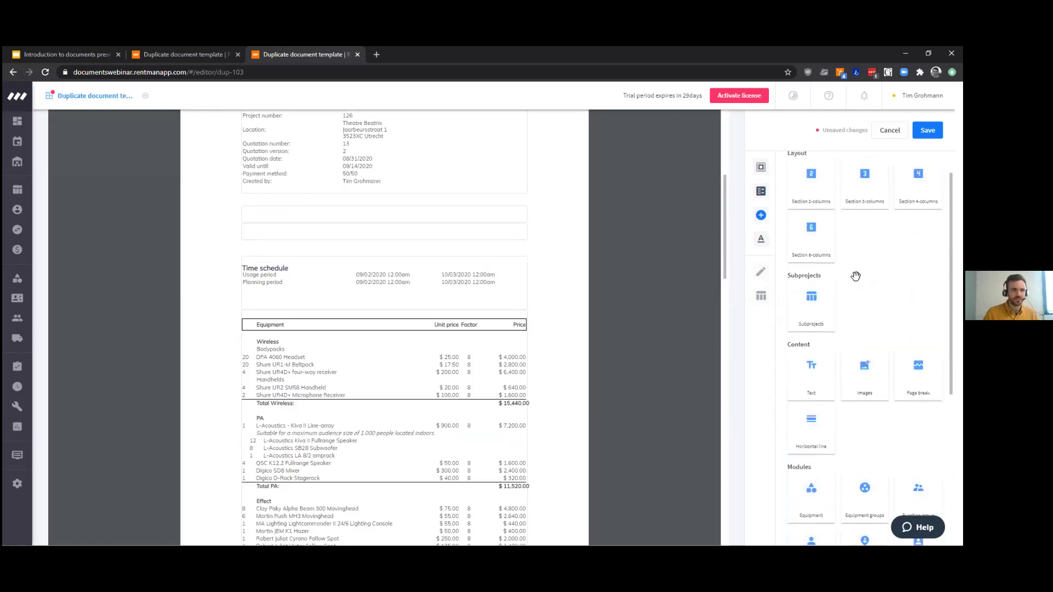
- Open the template's style settings, and compare the editor with the duplicated Extended template in the old interface
left_click(760, 239)
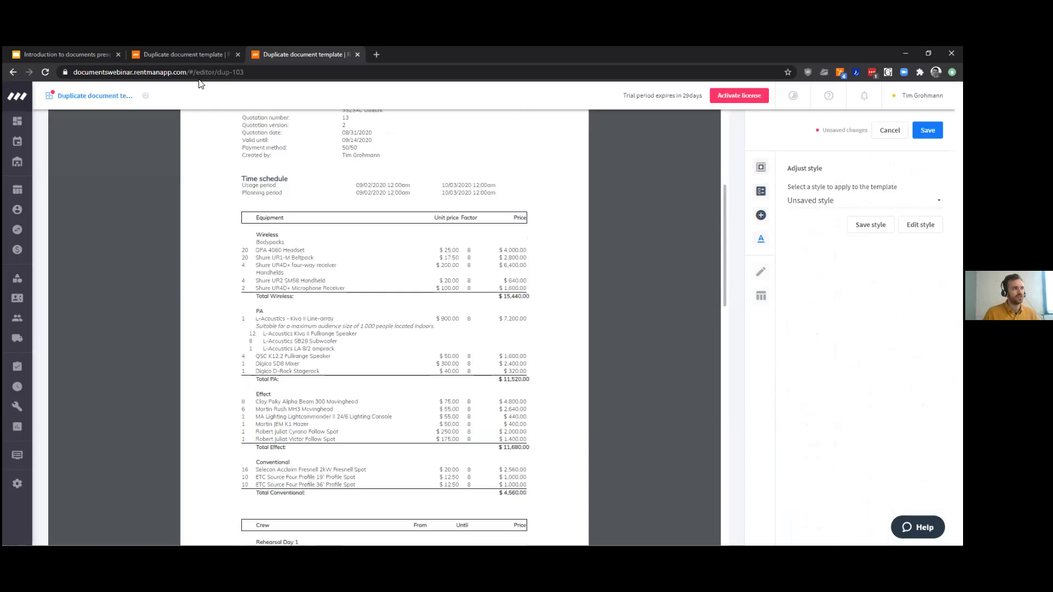
scroll(358, 223, "up", 5)
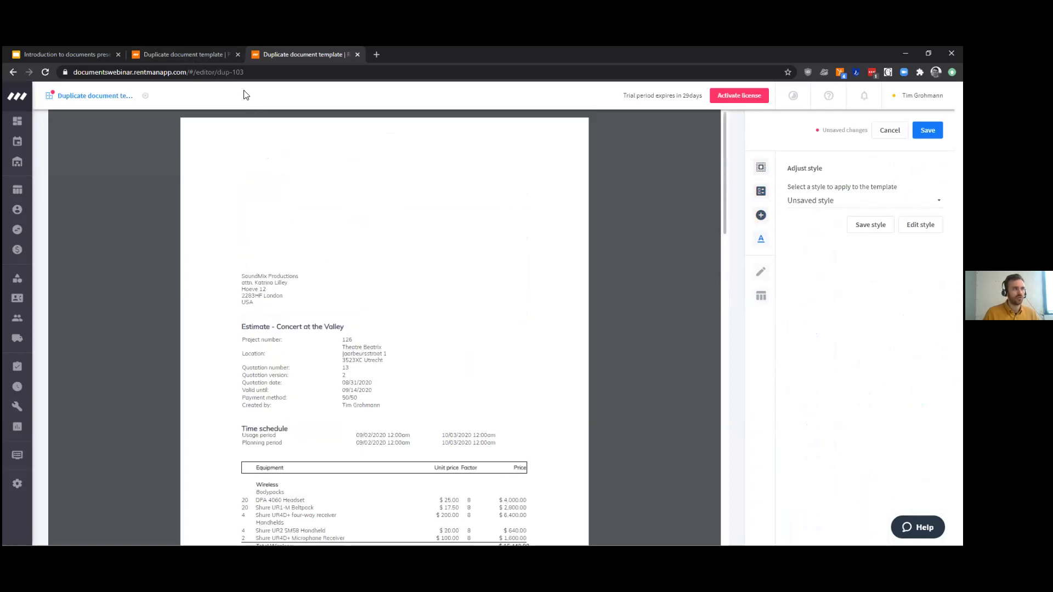
left_click(180, 54)
scroll(503, 282, "up", 1)
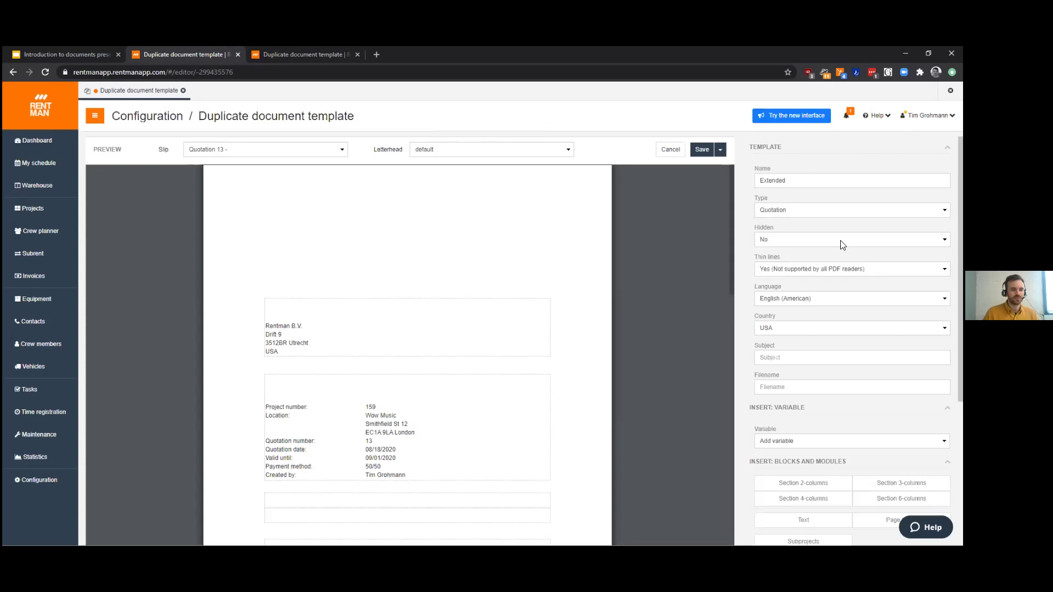
scroll(840, 240, "down", 4)
scroll(817, 277, "up", 4)
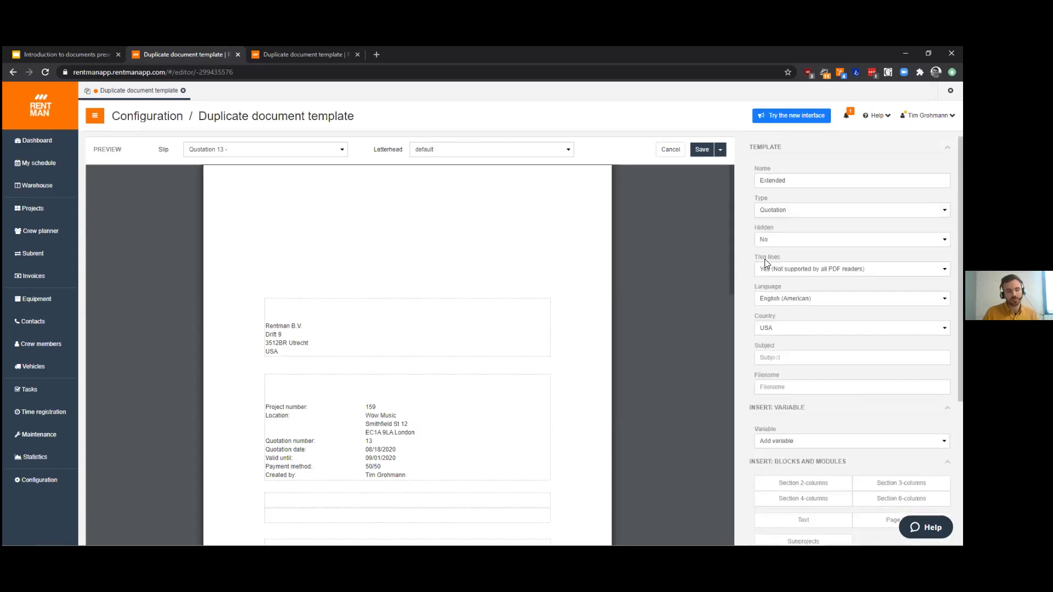
- Return to the quotation template in the new interface and look over its block and style options
left_click(313, 63)
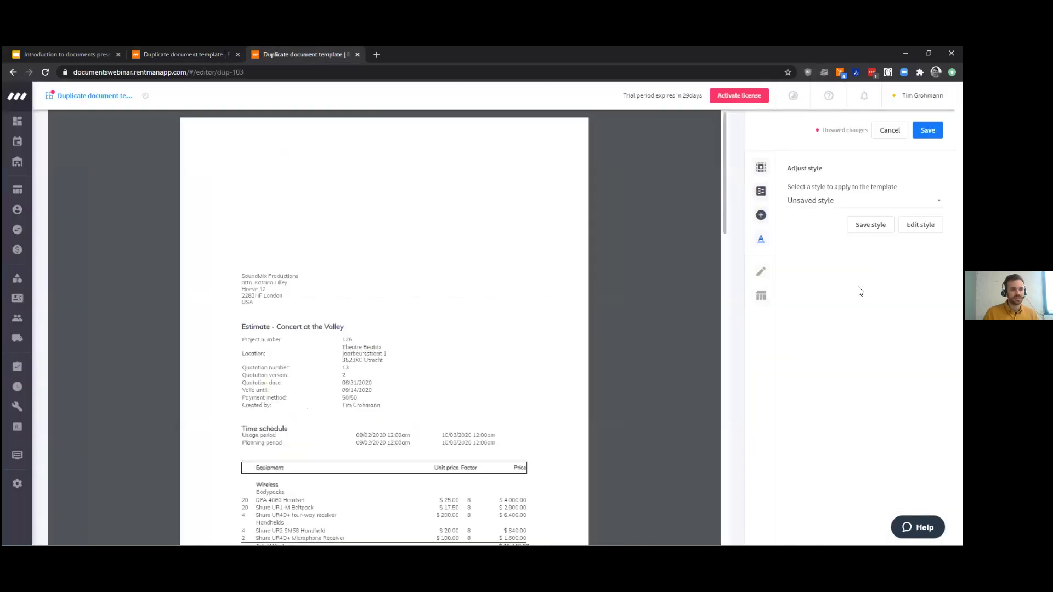
left_click(761, 215)
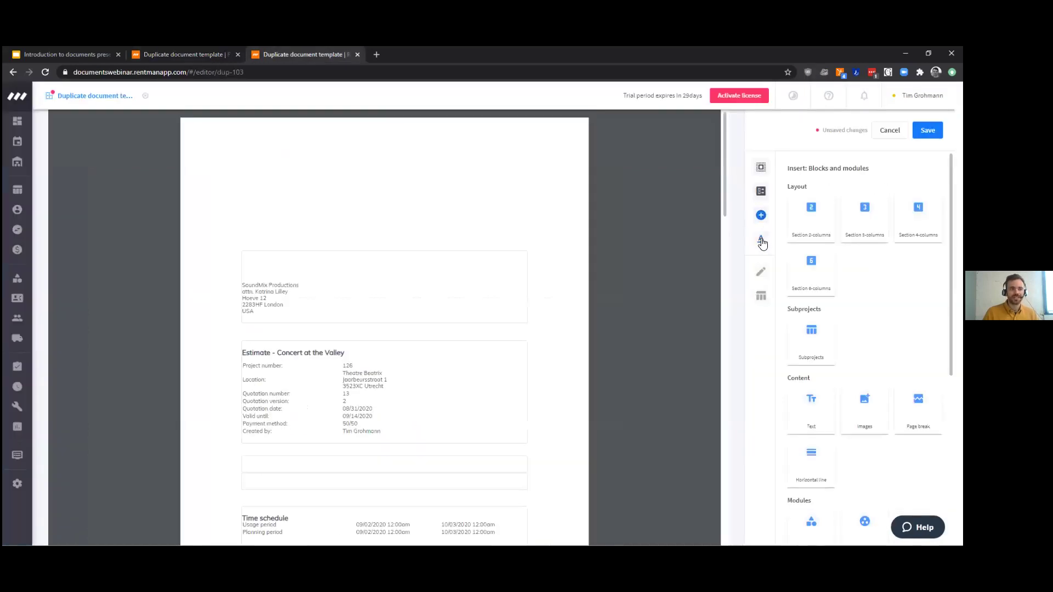
left_click(761, 241)
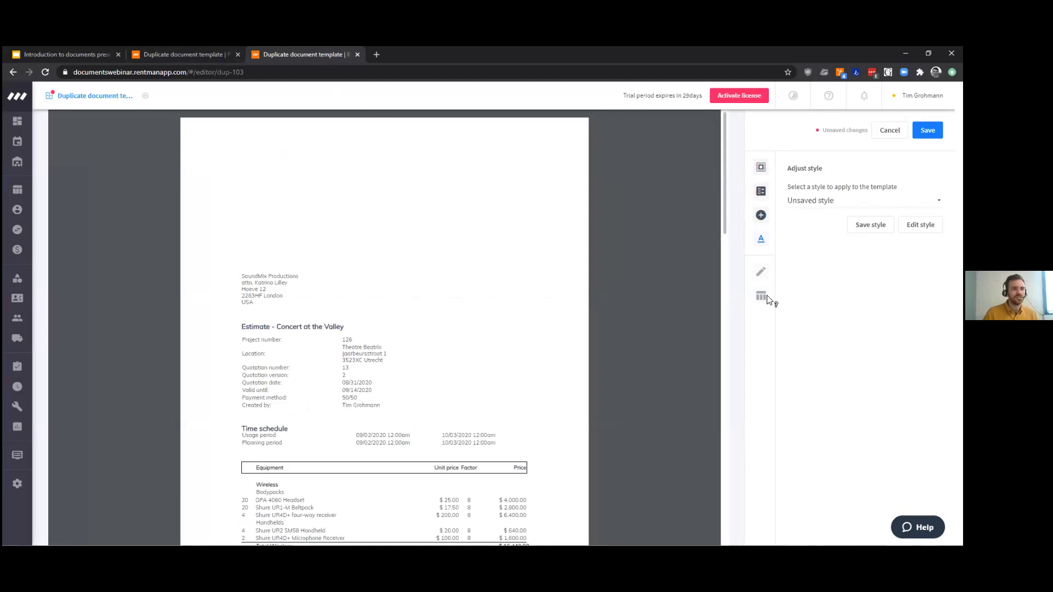
scroll(513, 266, "down", 1)
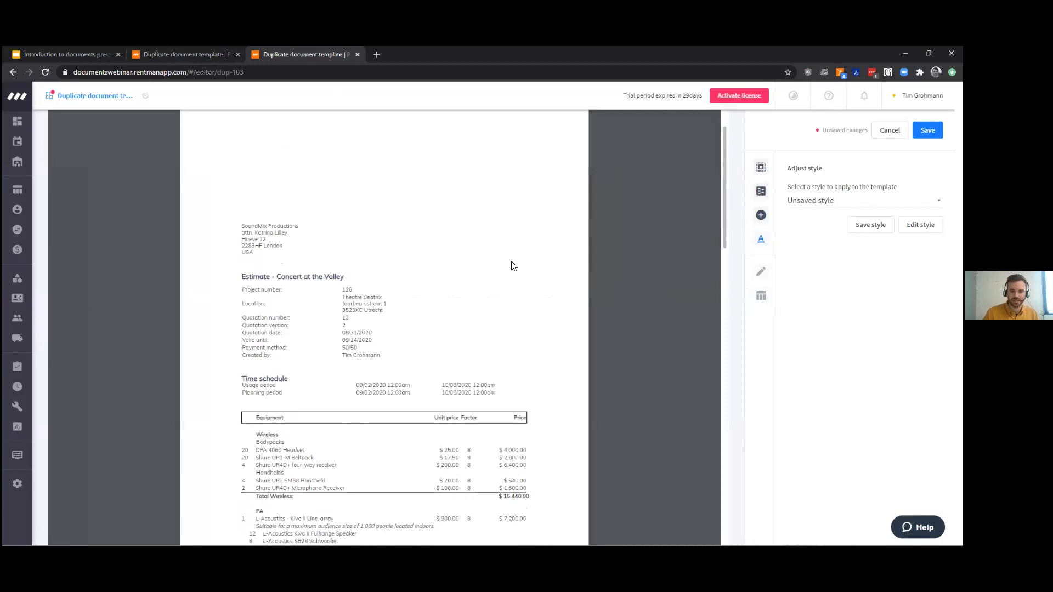
mouse_move(521, 258)
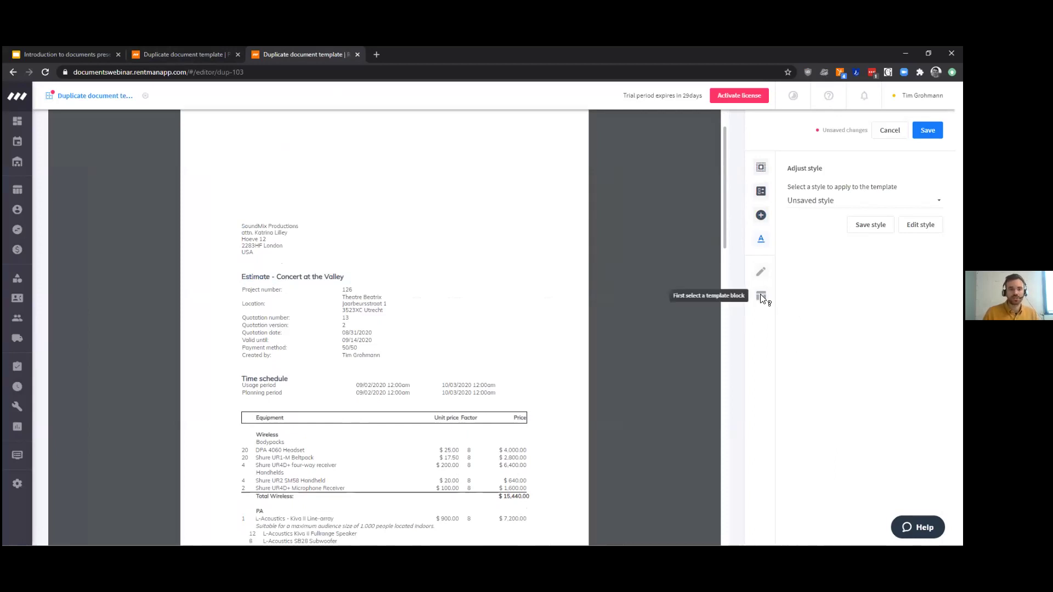
scroll(527, 277, "down", 1)
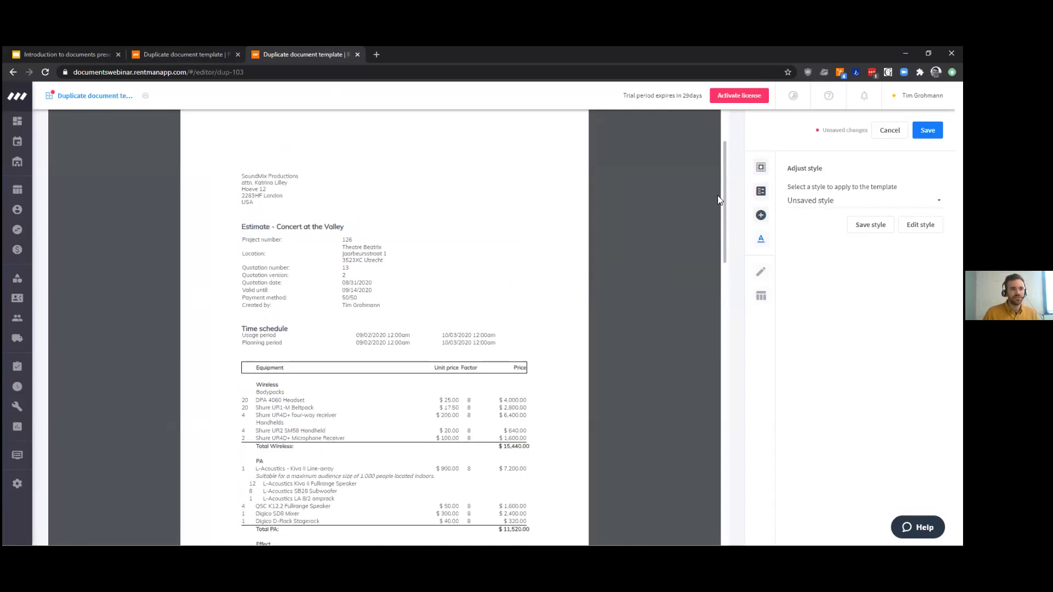
- Apply the system style Rentman style 2 to the quotation template, overwriting its current style
left_click(817, 203)
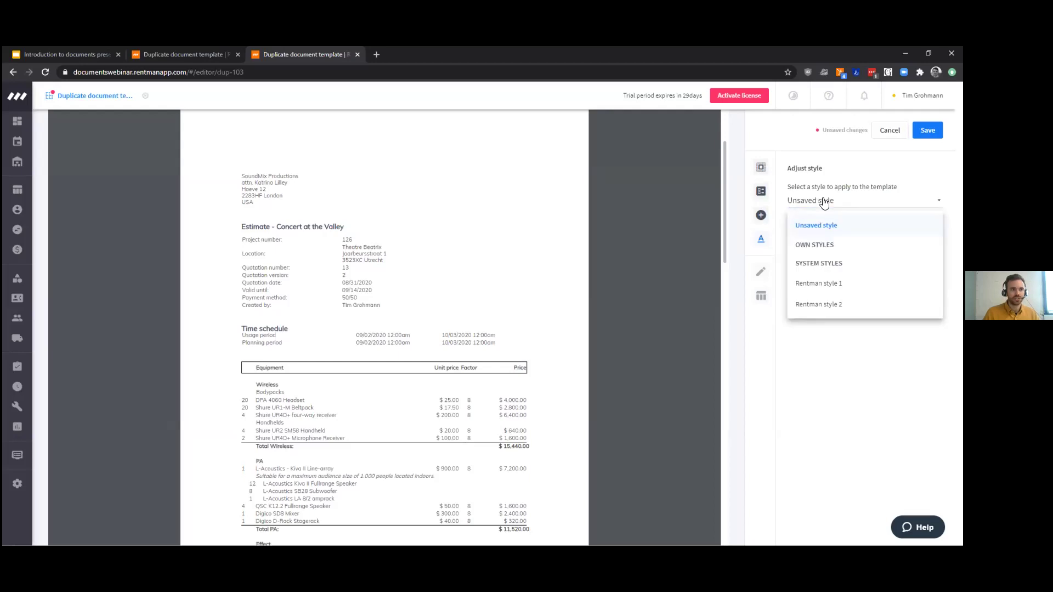
left_click(844, 305)
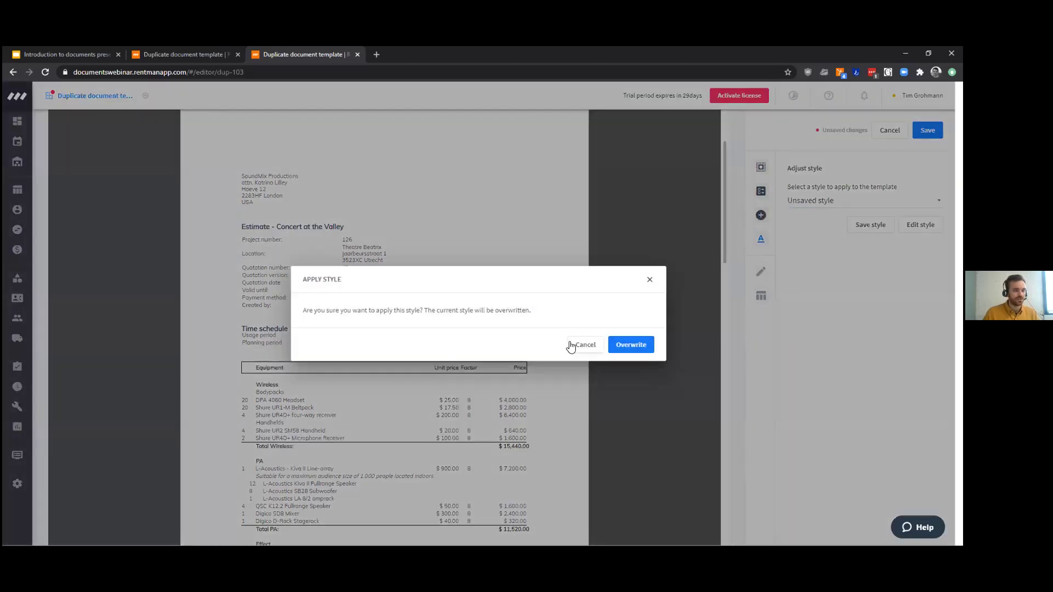
left_click(632, 346)
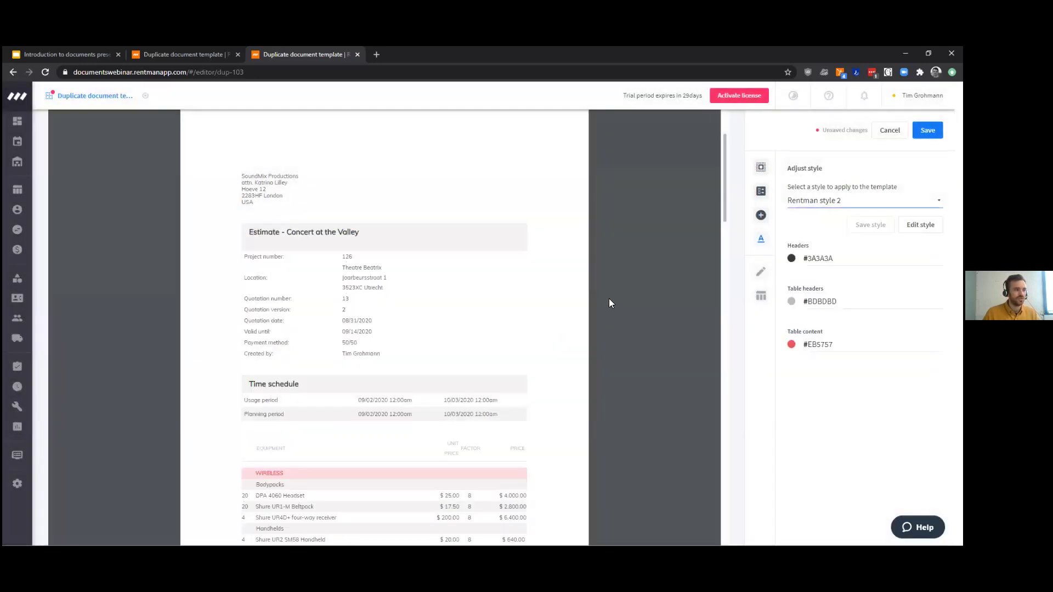
scroll(510, 323, "down", 1)
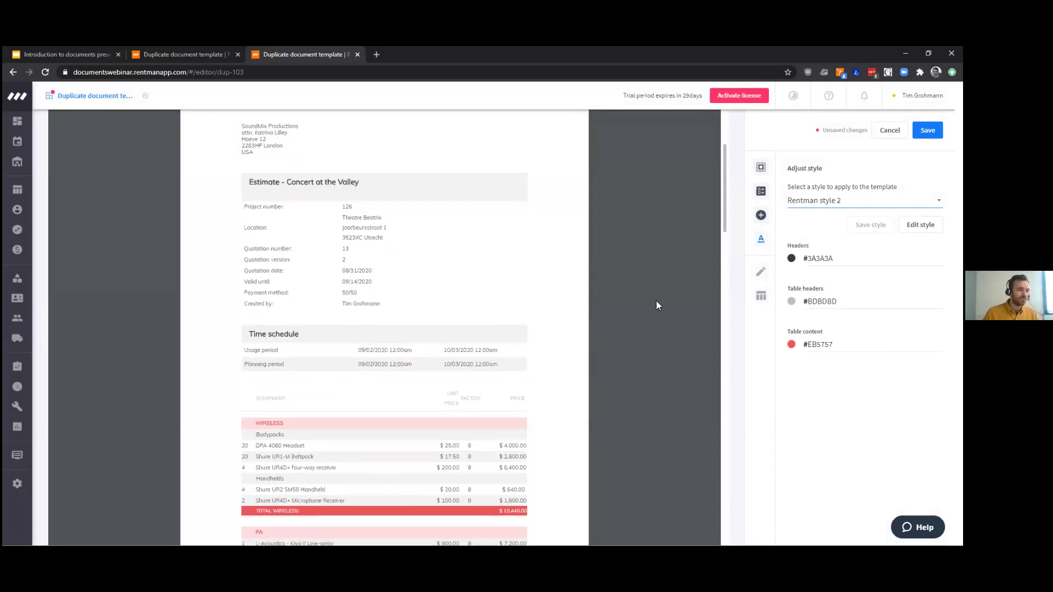
mouse_move(488, 306)
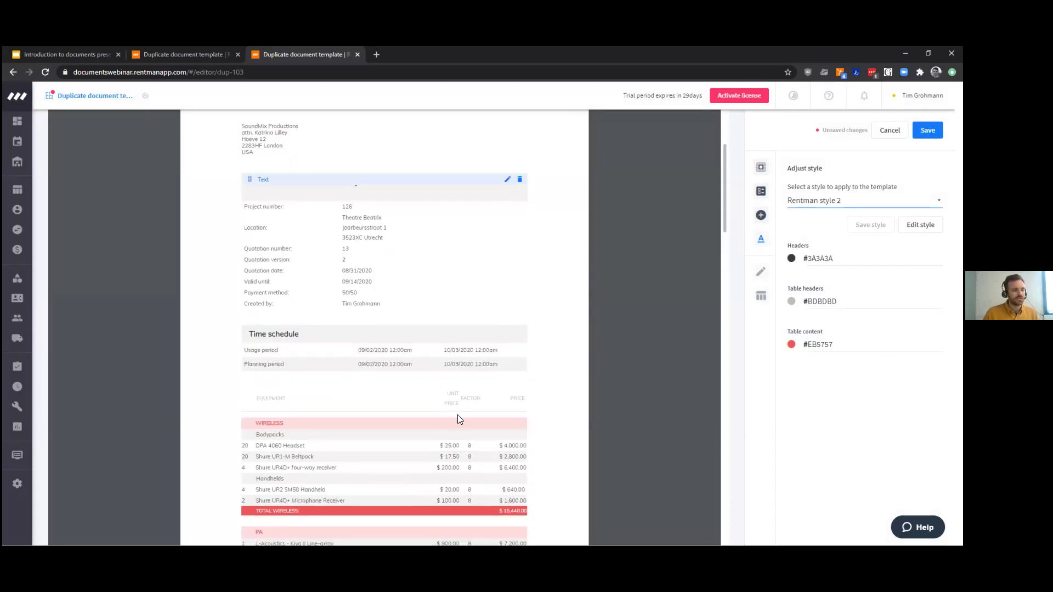
- Examine how the style's header, table header and table content colours are used in the quotation's equipment table
scroll(457, 415, "down", 1)
scroll(526, 334, "down", 2)
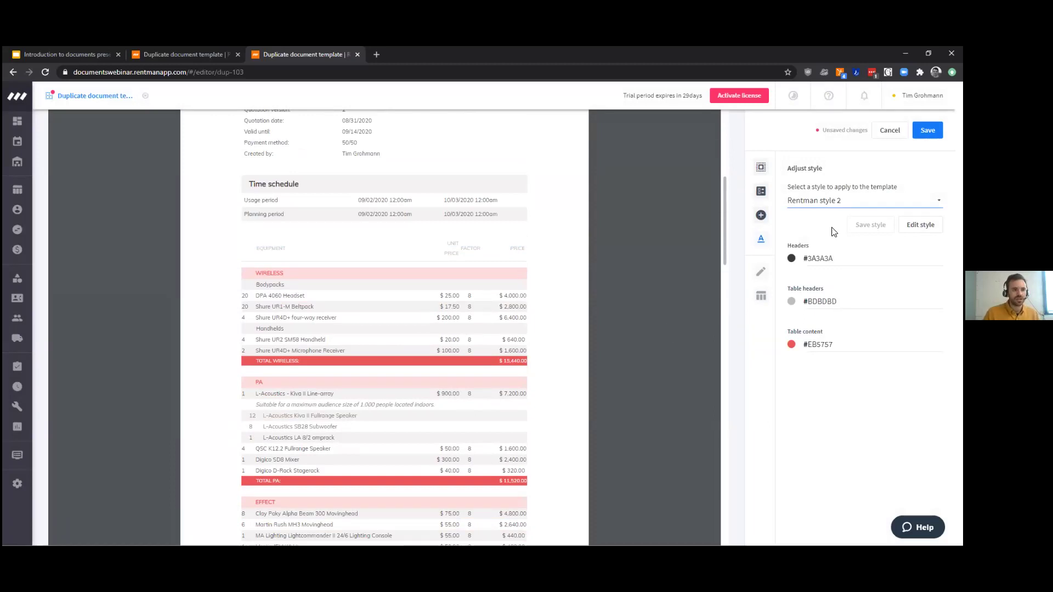
left_click_drag(839, 260, 810, 258)
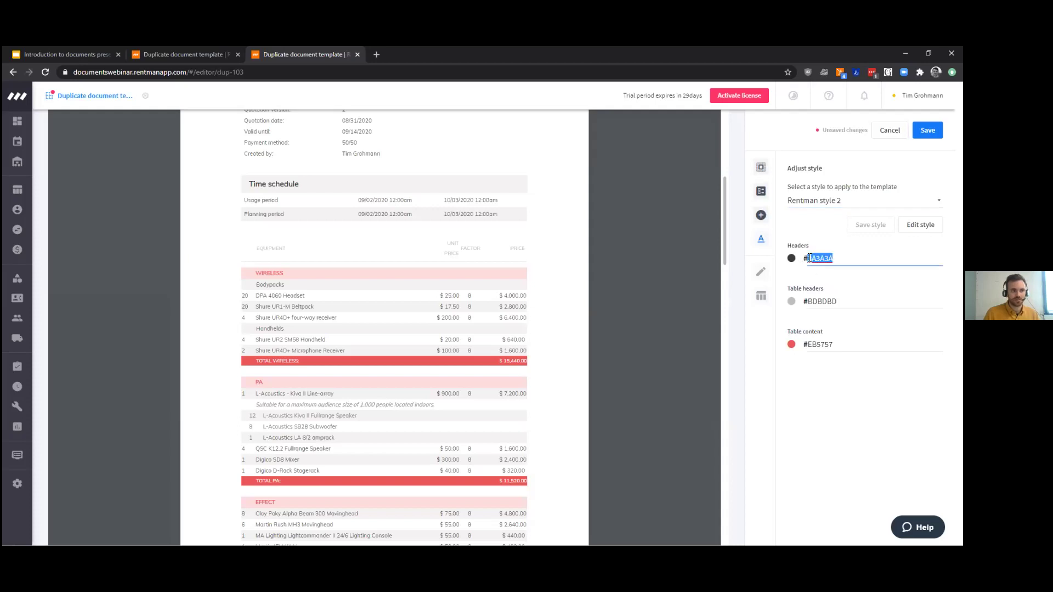
left_click(815, 259)
left_click_drag(837, 301, 802, 302)
left_click(854, 346)
left_click_drag(854, 346, 788, 347)
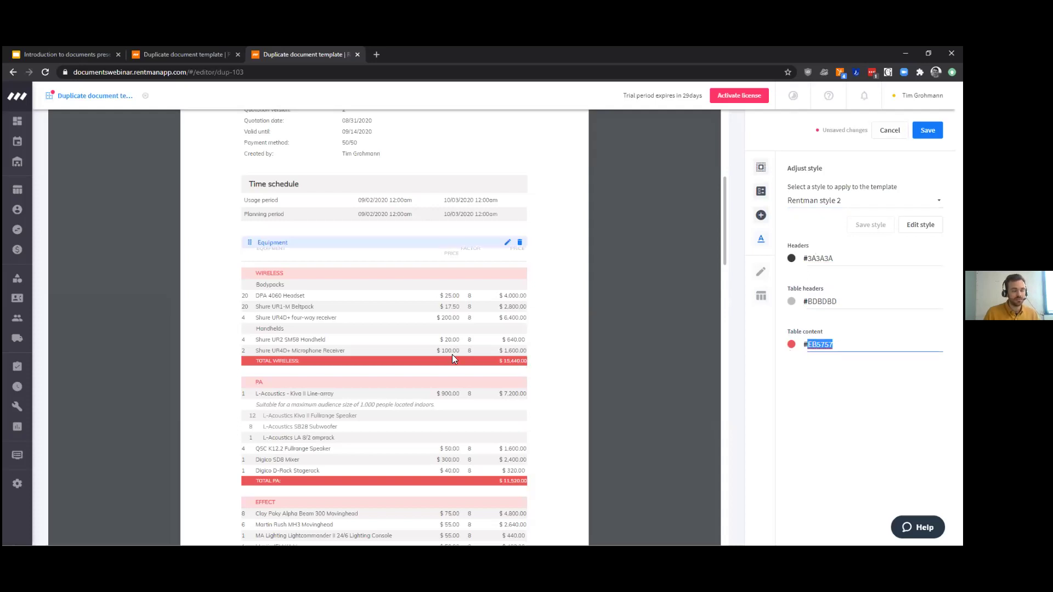
left_click(825, 344)
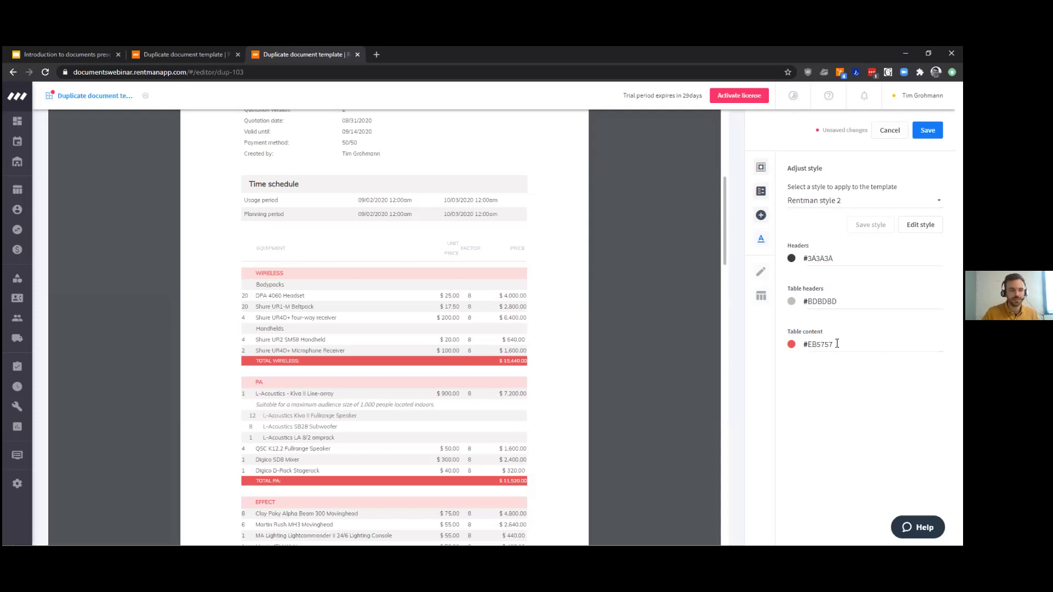
- Keep Rentman style 2 as the template's style and set its table content colour to #fd7400
left_click(839, 204)
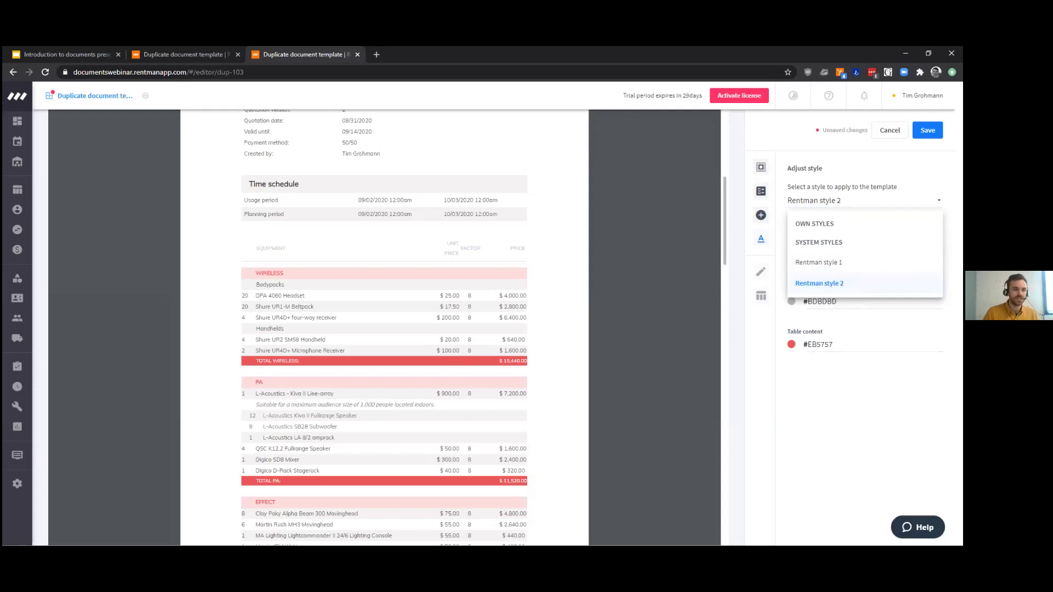
left_click(852, 288)
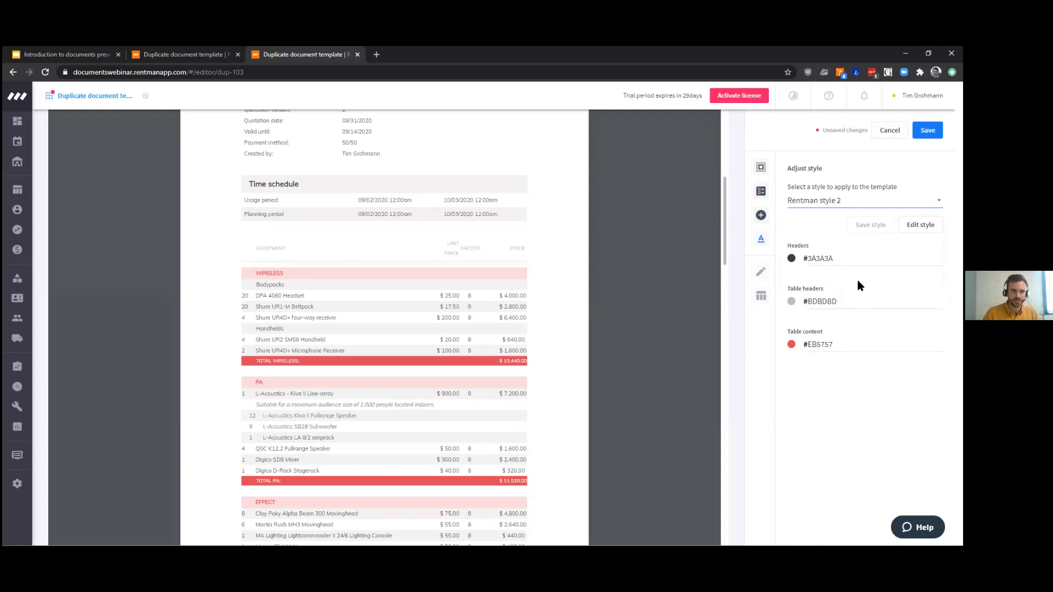
double_click(838, 345)
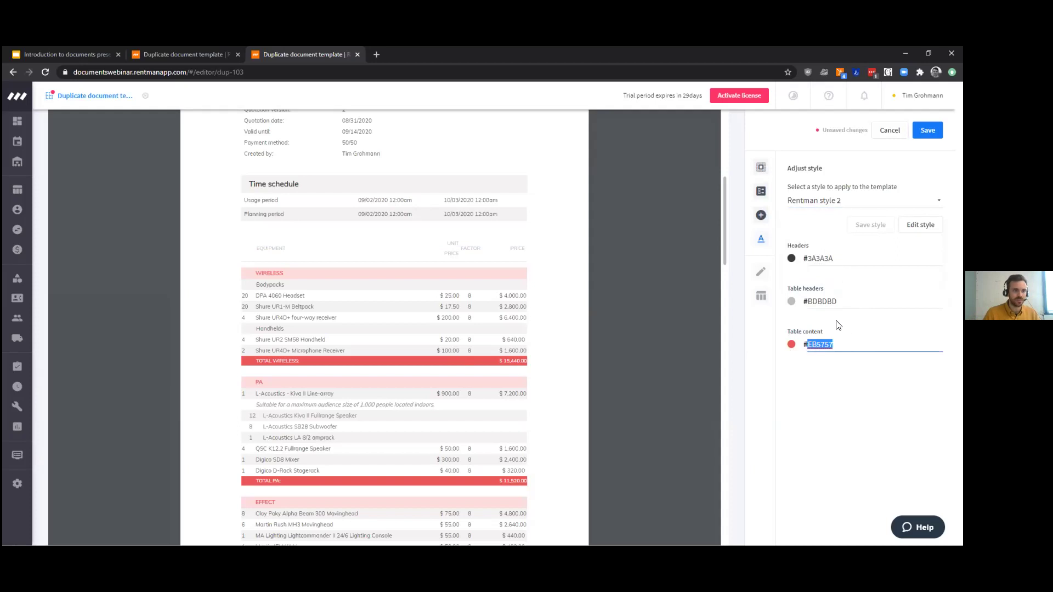
type("fd7400")
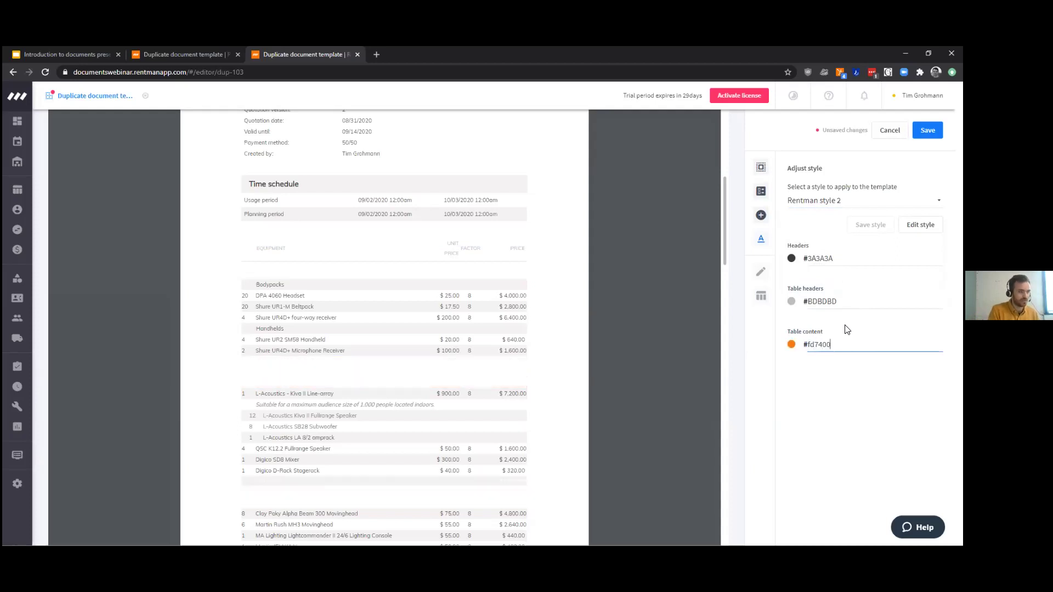
left_click(808, 405)
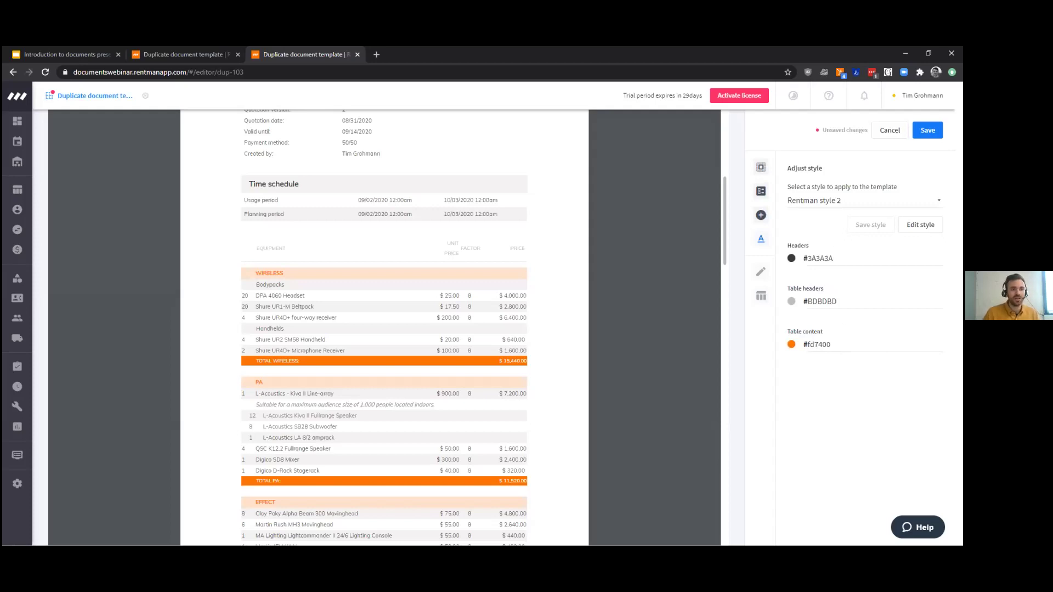
- Inspect the CSS code behind the style, from the header rules to the table rules, and leave it without saving
left_click(920, 225)
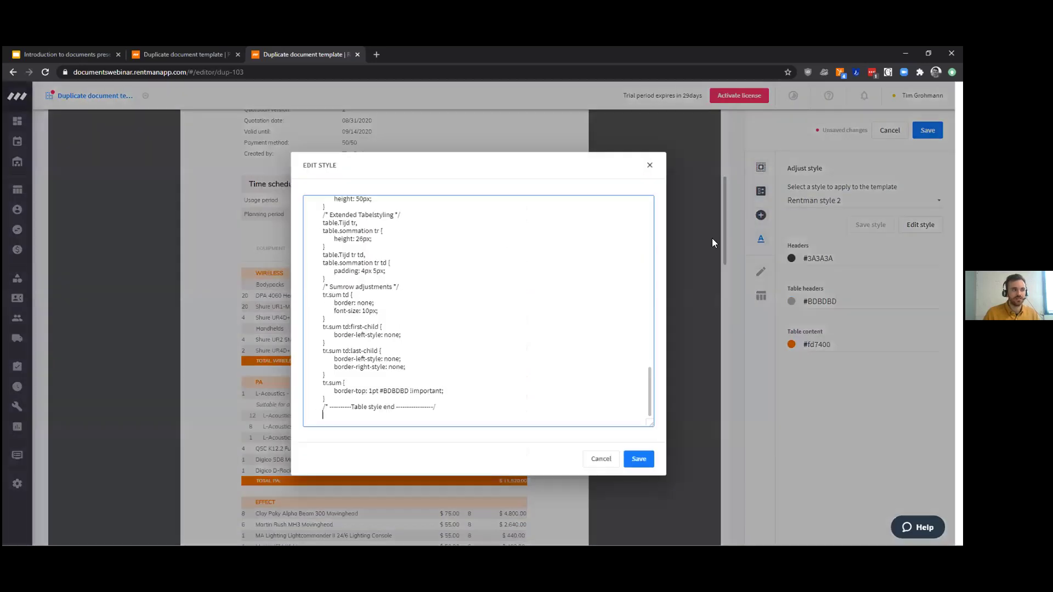
scroll(471, 344, "up", 15)
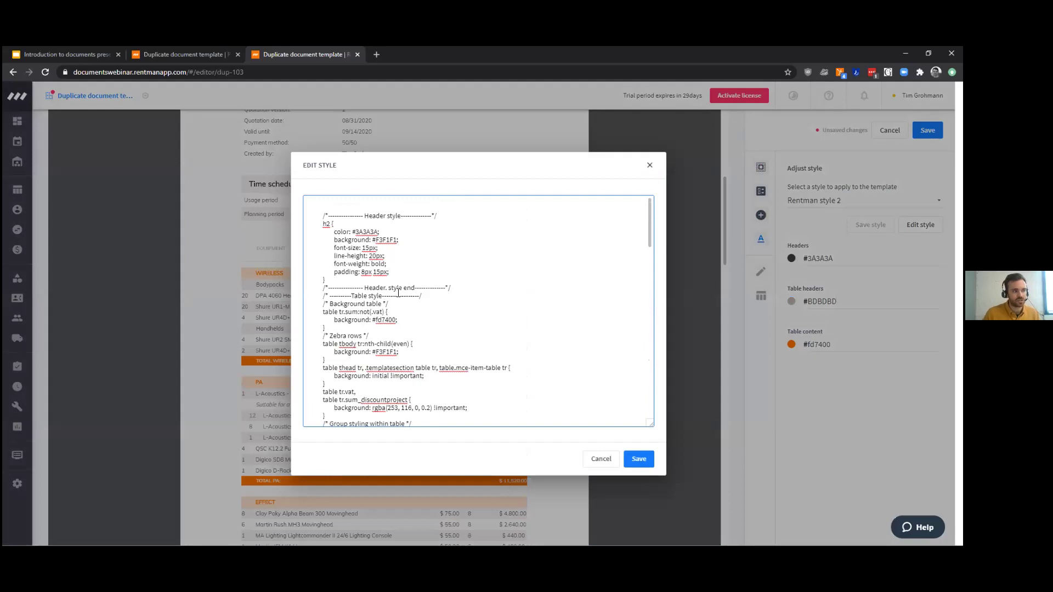
scroll(398, 292, "down", 2)
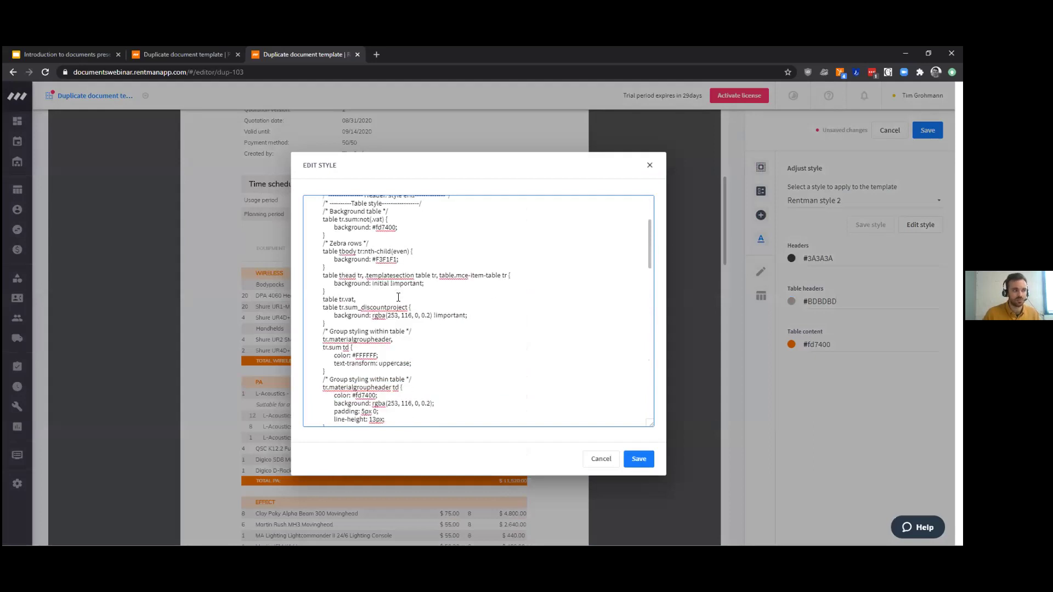
left_click(601, 461)
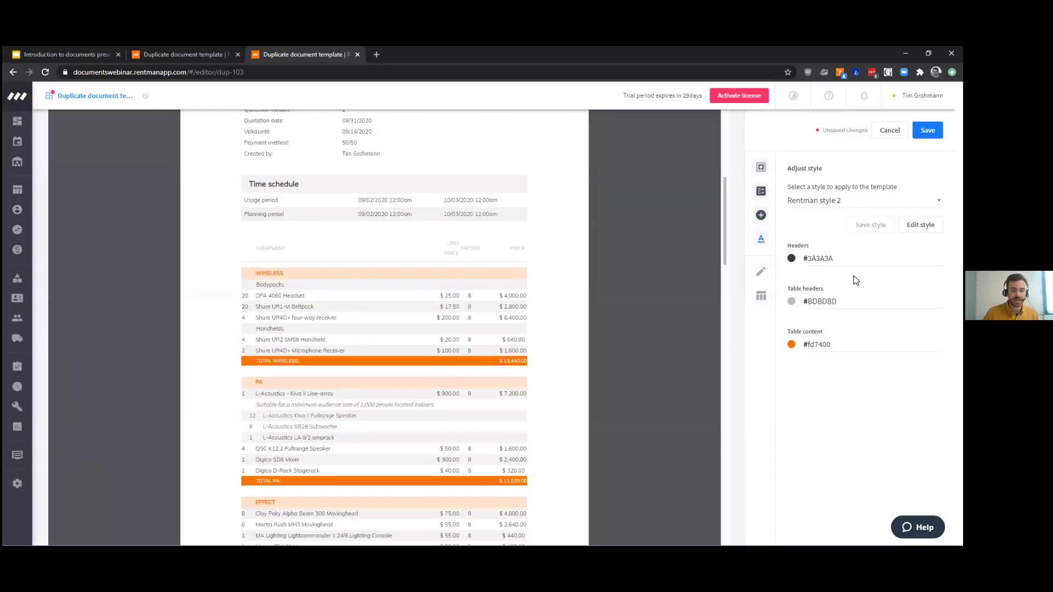
double_click(817, 344)
left_click(836, 381)
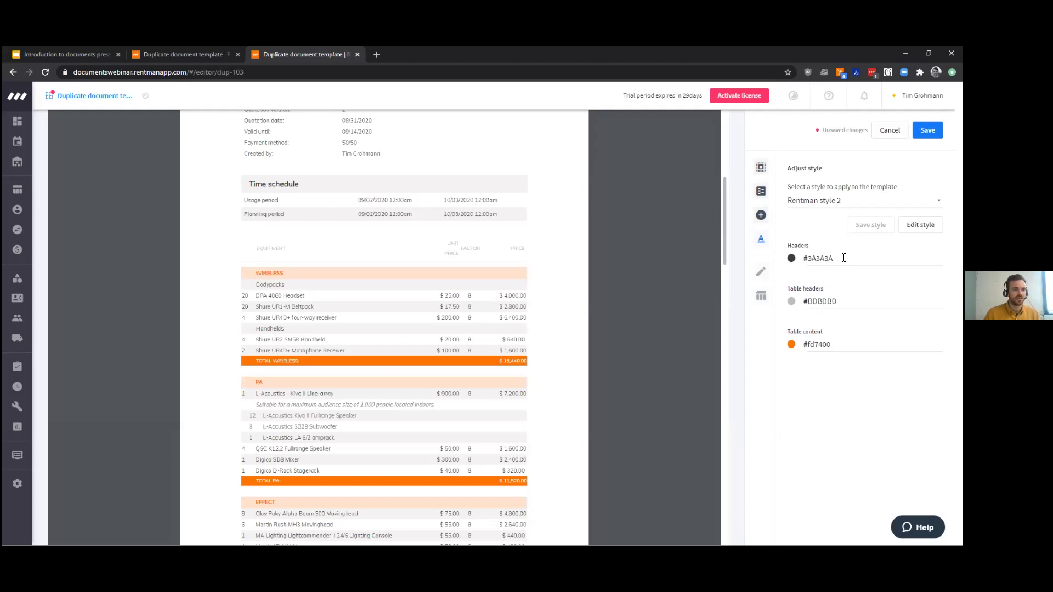
- Open the template's preview settings and look over the quotation's address, project details and time schedule
left_click(761, 167)
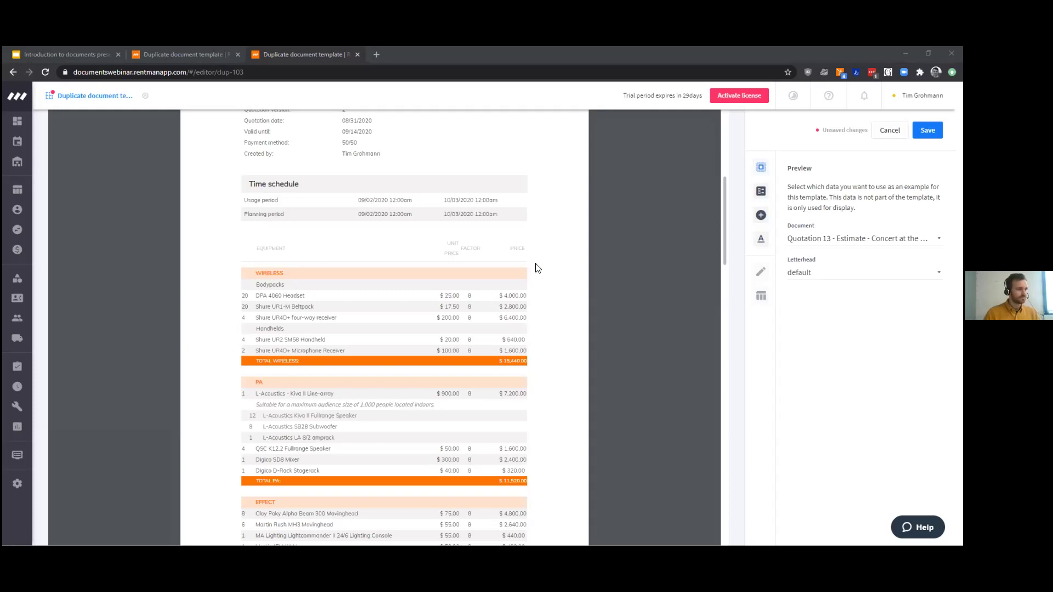
scroll(517, 308, "up", 5)
scroll(531, 309, "down", 3)
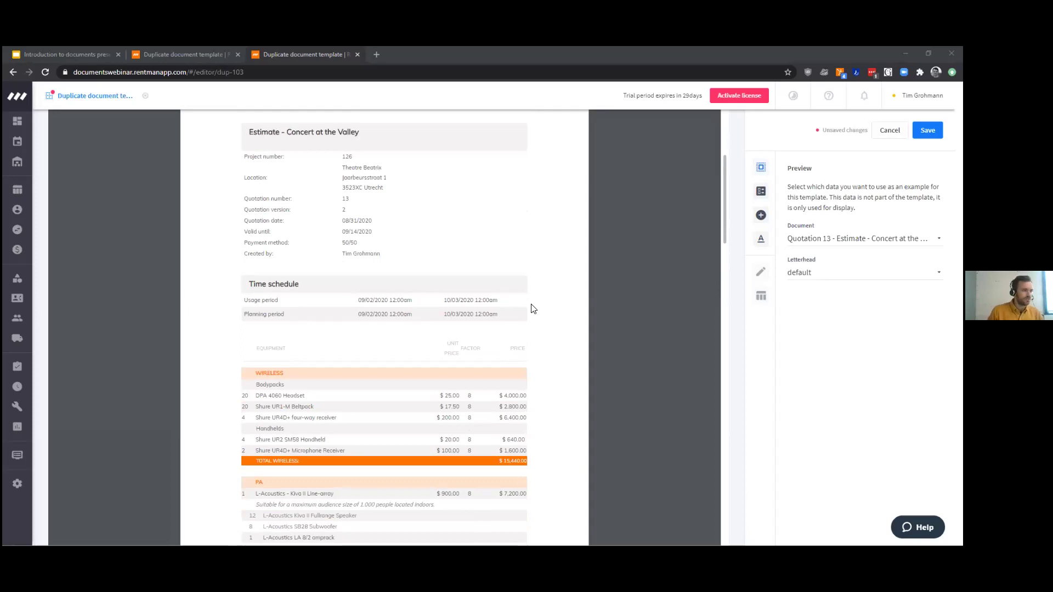
scroll(491, 225, "up", 2)
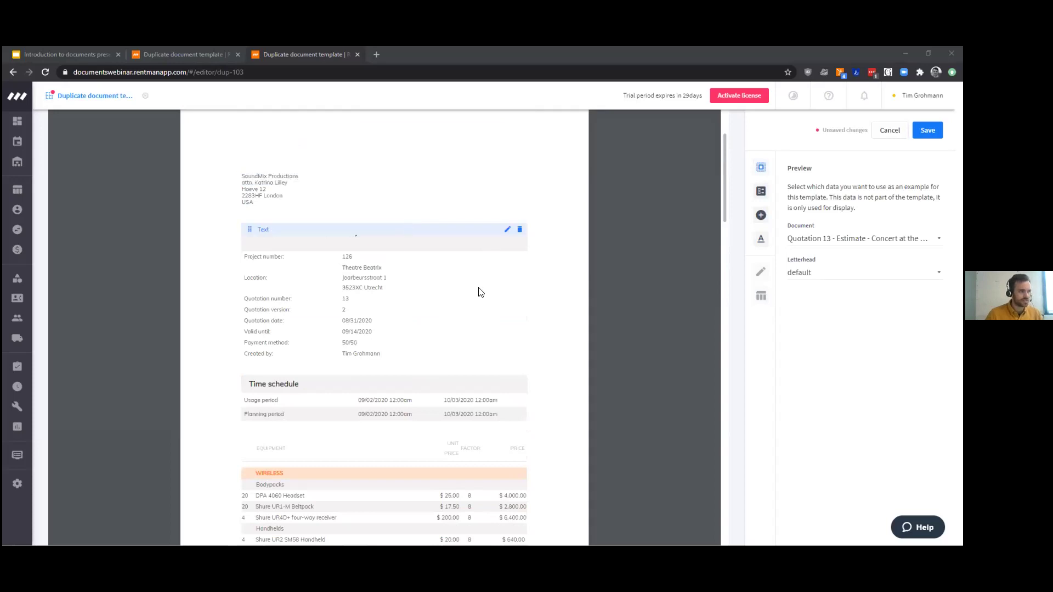
scroll(548, 242, "down", 2)
scroll(548, 242, "up", 2)
scroll(646, 230, "down", 2)
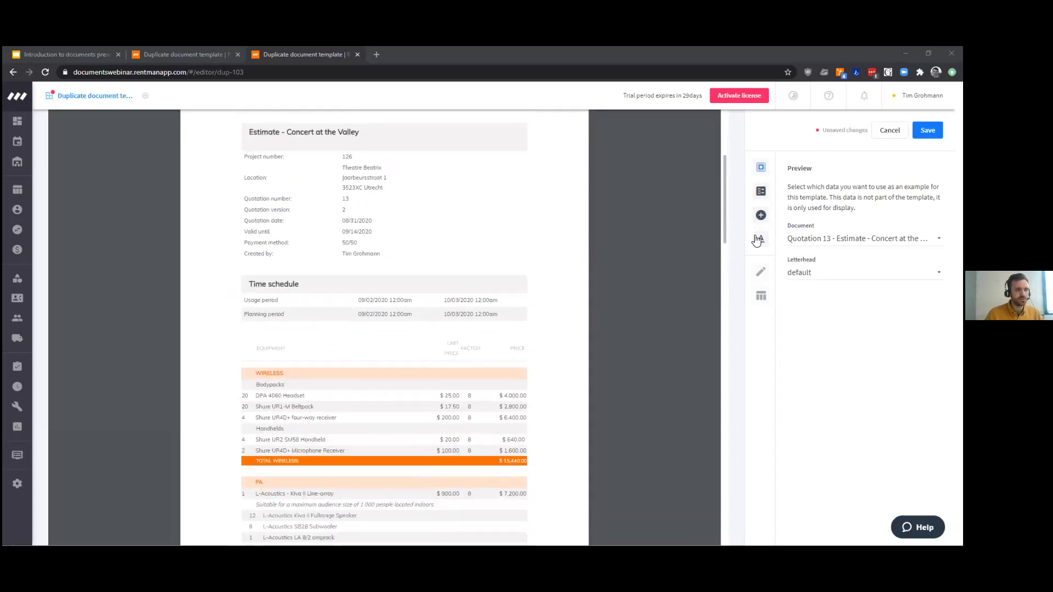
- Show the insertable blocks and modules, and examine how the text, time schedule and equipment blocks divide the template
left_click(762, 218)
left_click(761, 215)
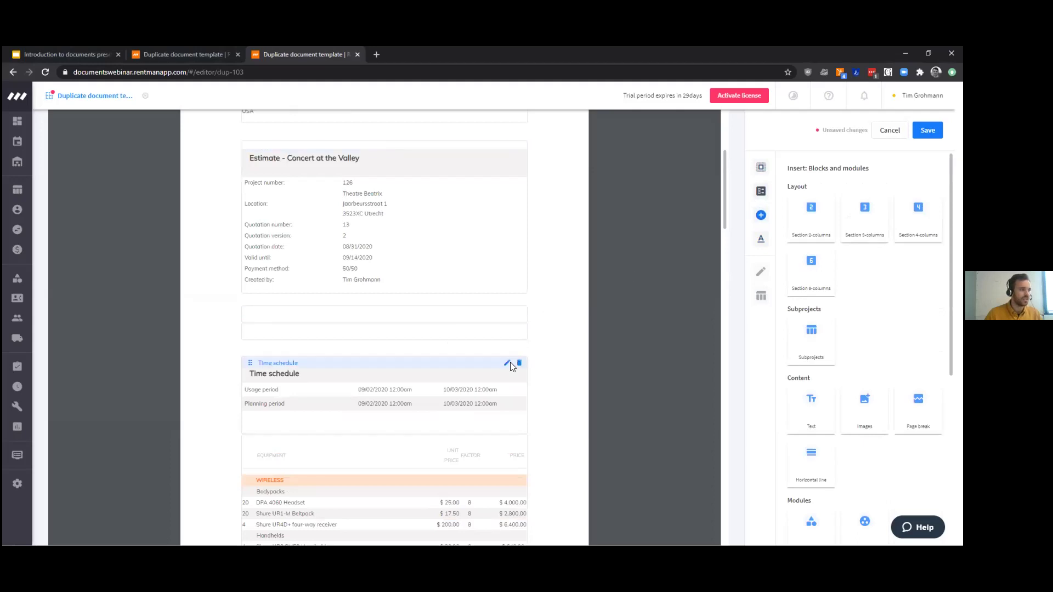
scroll(493, 384, "down", 1)
scroll(491, 351, "up", 2)
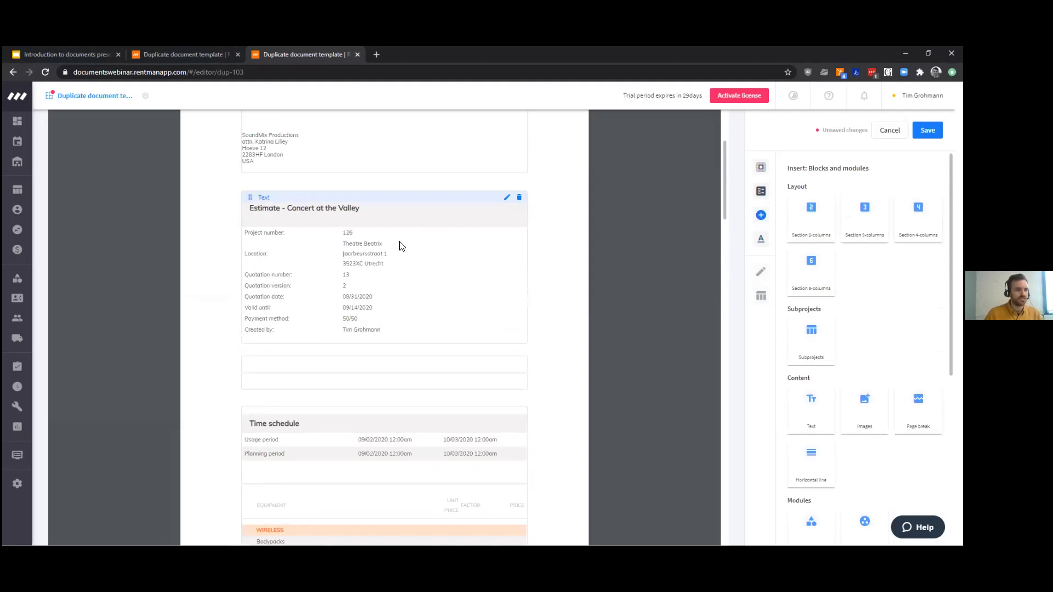
scroll(403, 248, "down", 1)
scroll(296, 436, "down", 1)
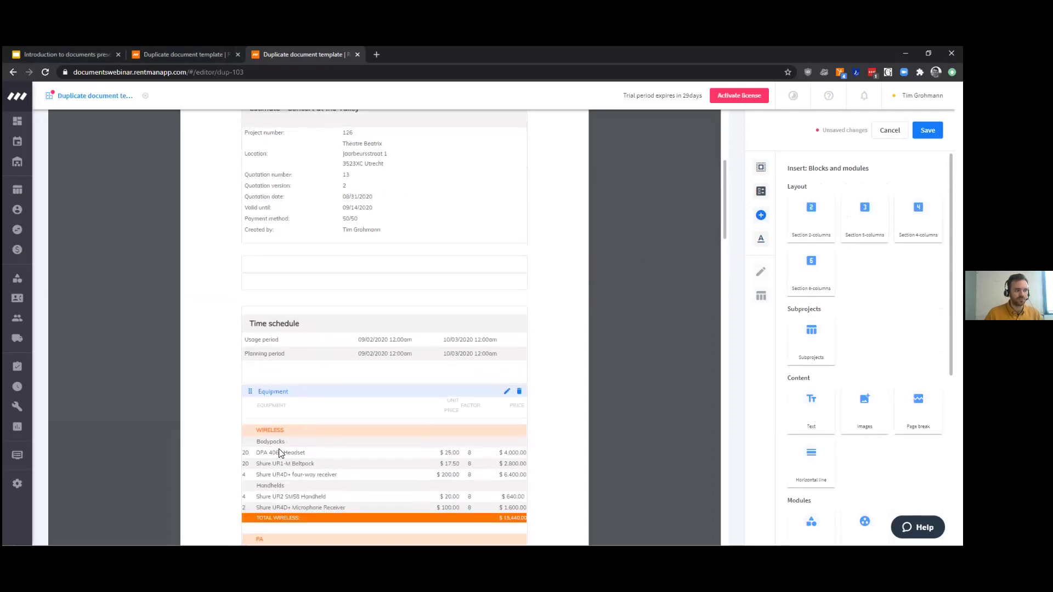
scroll(267, 398, "down", 4)
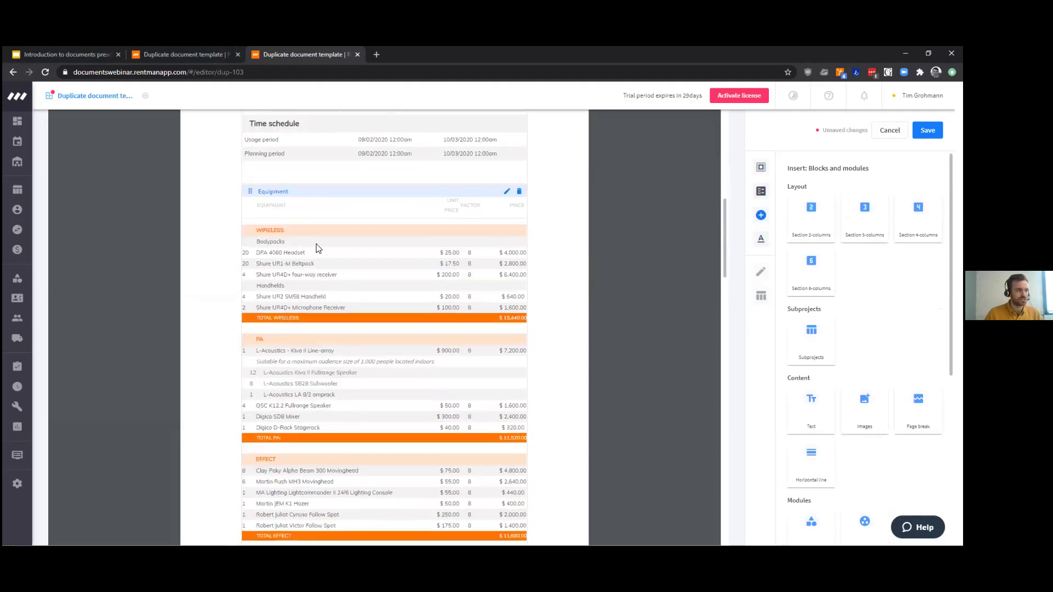
scroll(384, 274, "up", 6)
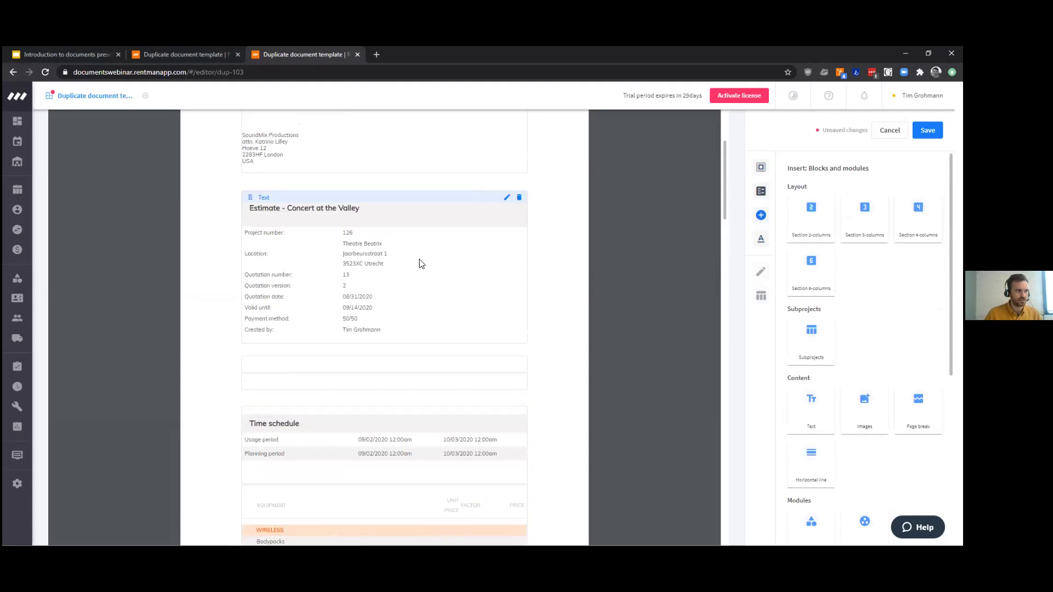
- Open the project details text block, examine the subject, location and creator variables behind its contents, and close it again
left_click(507, 201)
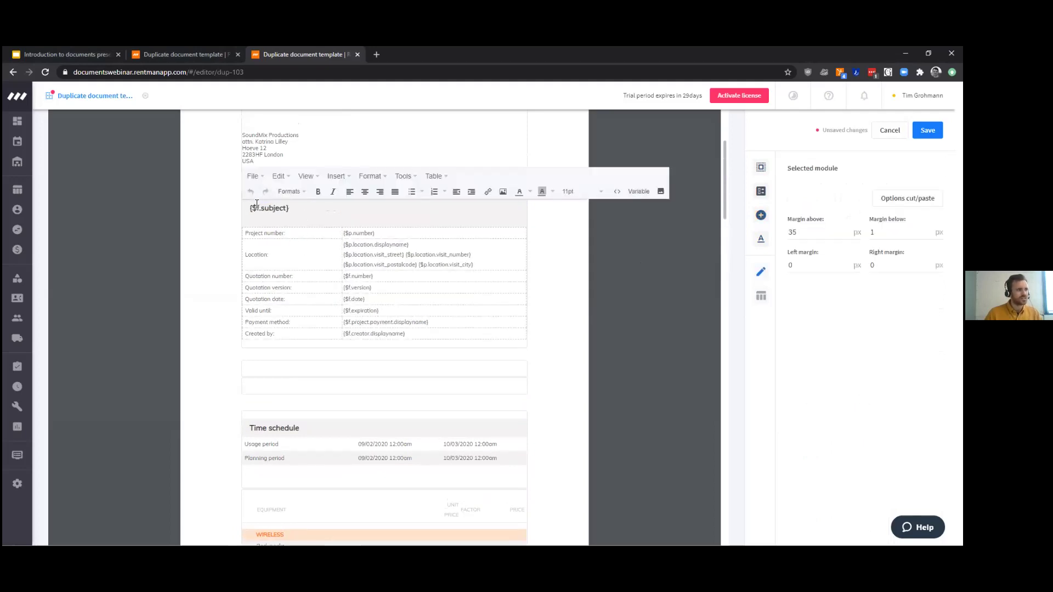
left_click_drag(247, 210, 313, 216)
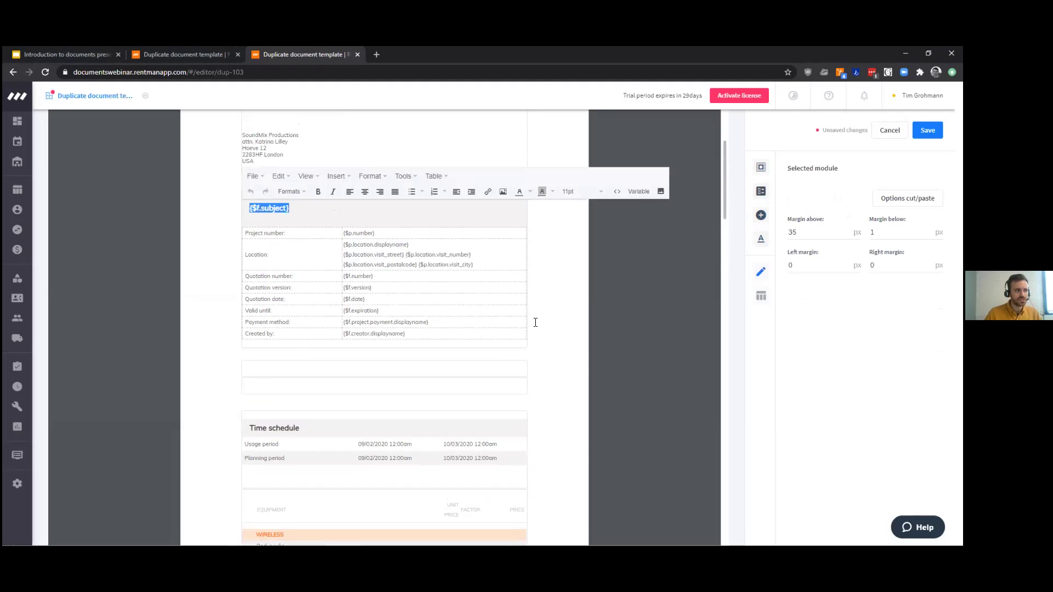
left_click_drag(280, 333, 242, 333)
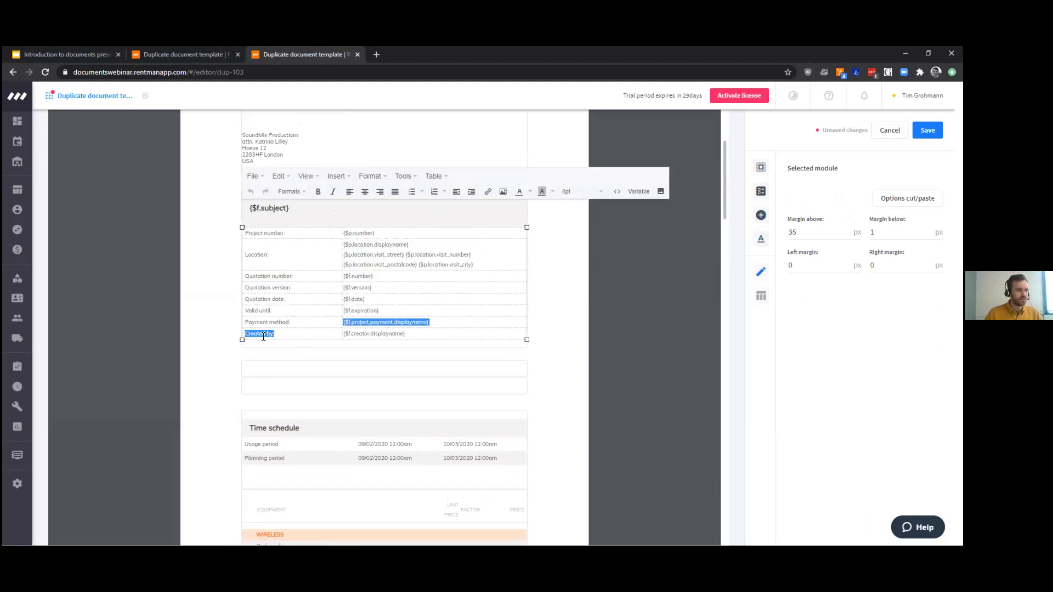
left_click(262, 335)
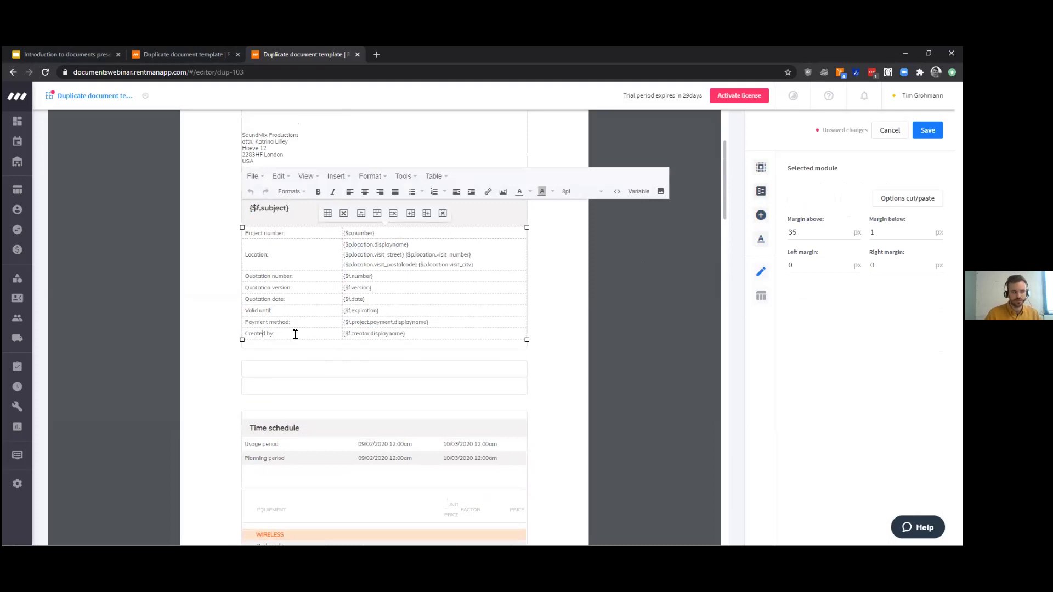
scroll(329, 162, "up", 1)
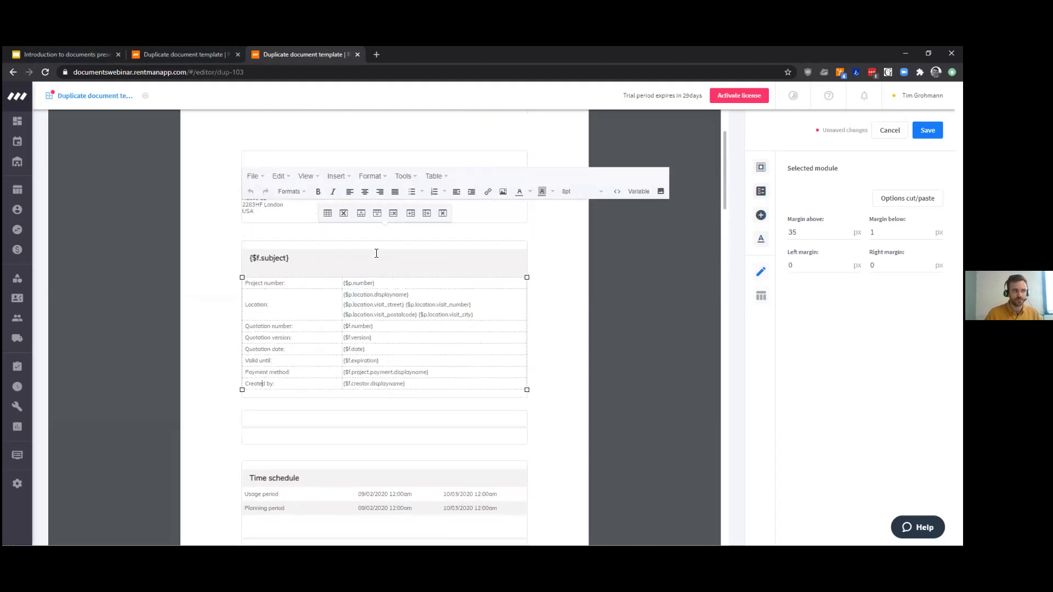
left_click(413, 381)
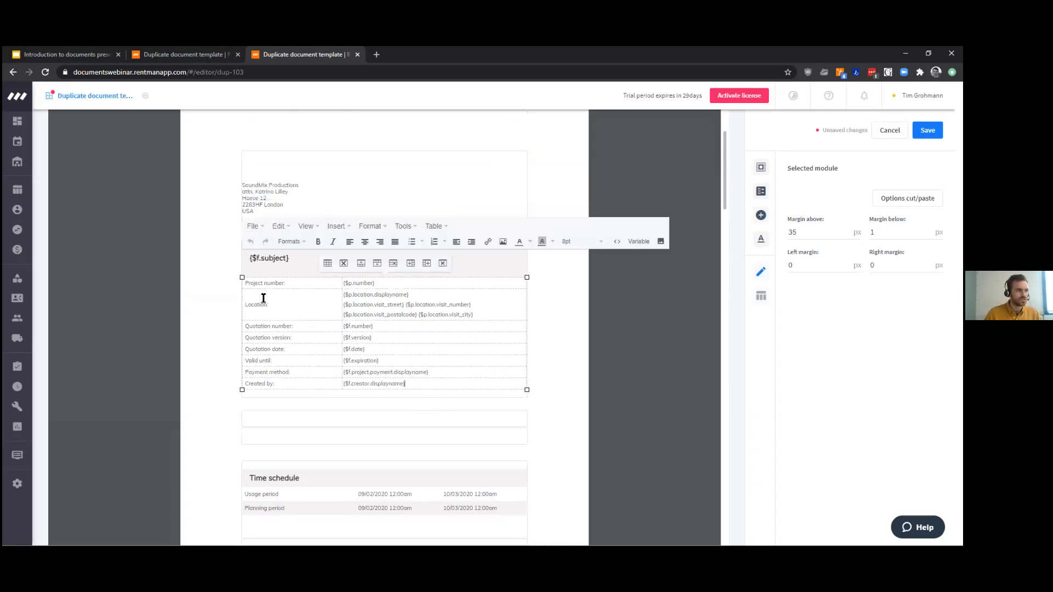
left_click_drag(246, 306, 438, 312)
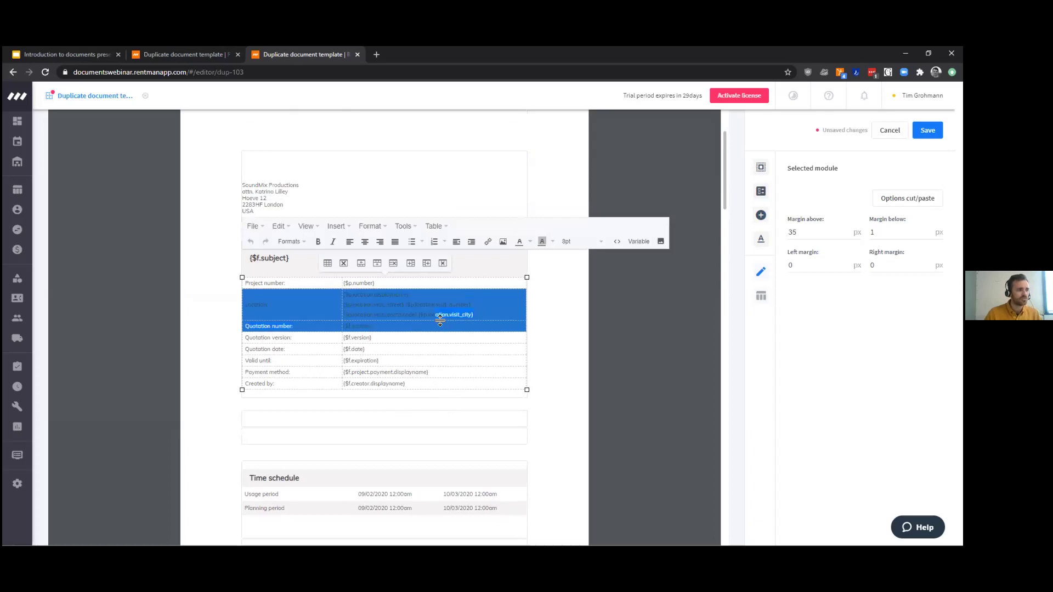
left_click(568, 314)
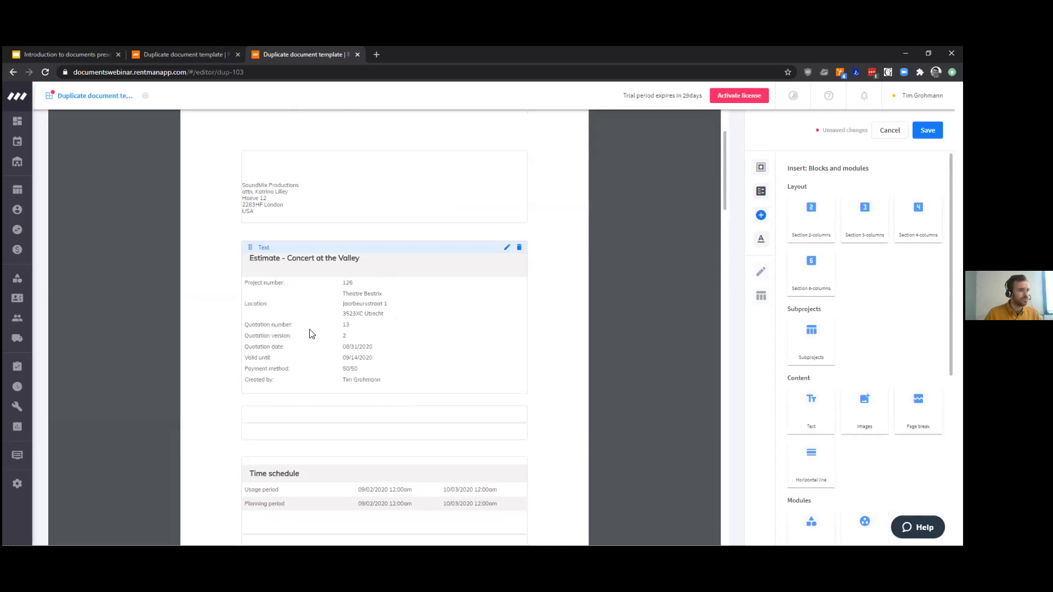
- Add a row labelled "Project price:" below "Created by:" in the project details table, and place the cursor in its value cell
left_click(506, 248)
left_click(358, 349)
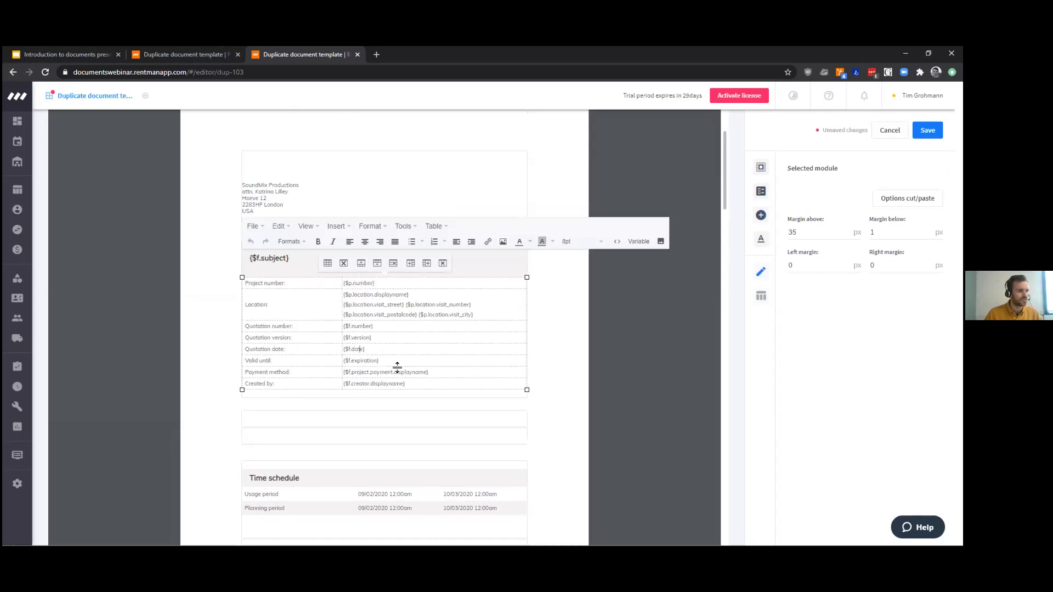
left_click(377, 264)
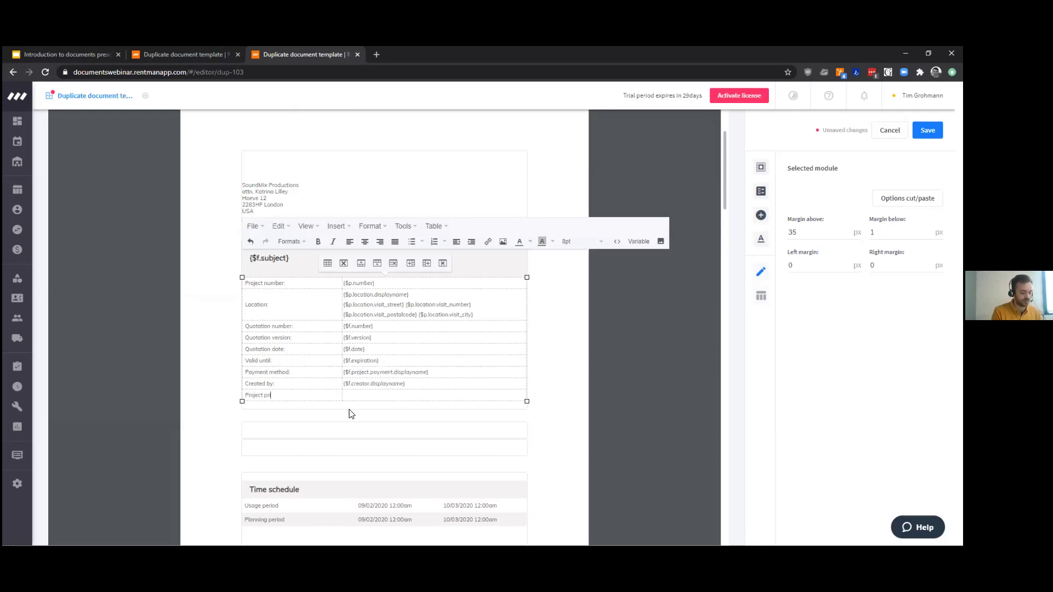
type(":")
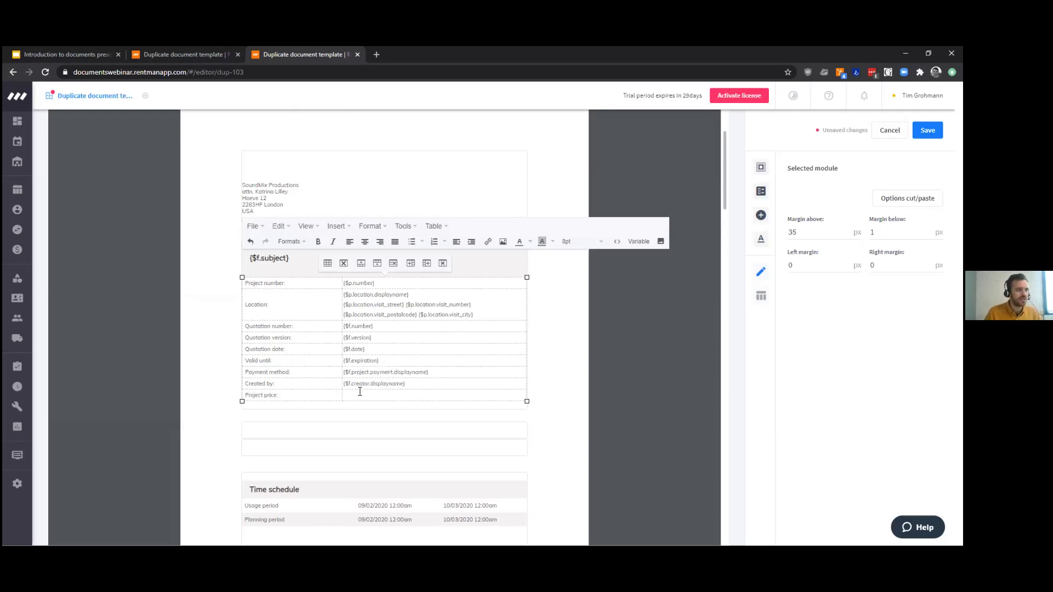
left_click(380, 395)
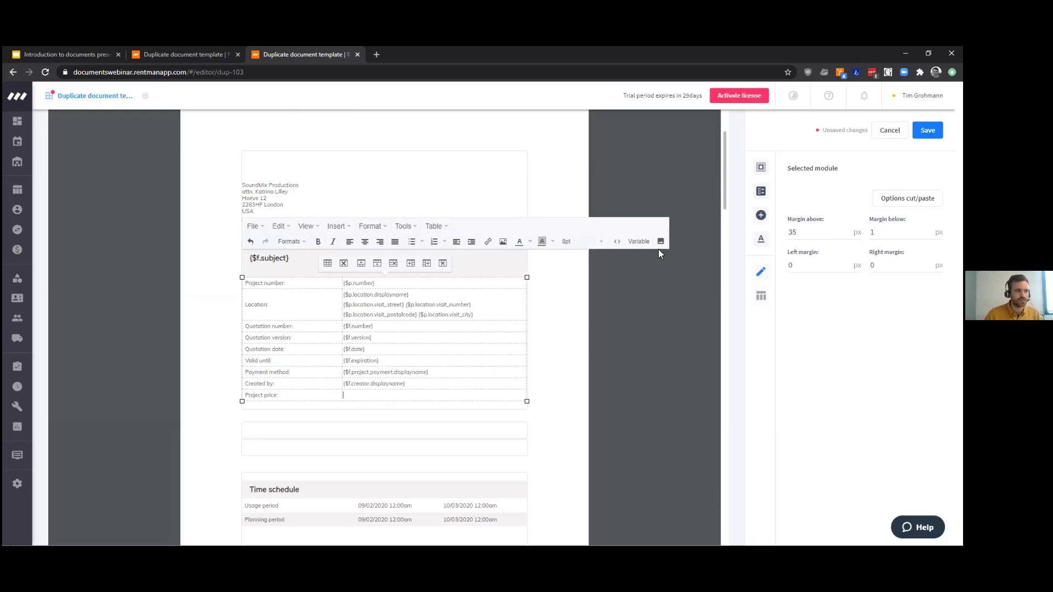
- Insert the quotation's Project price variable from the financial variables into the "Project price:" value cell and close the text block
left_click(640, 242)
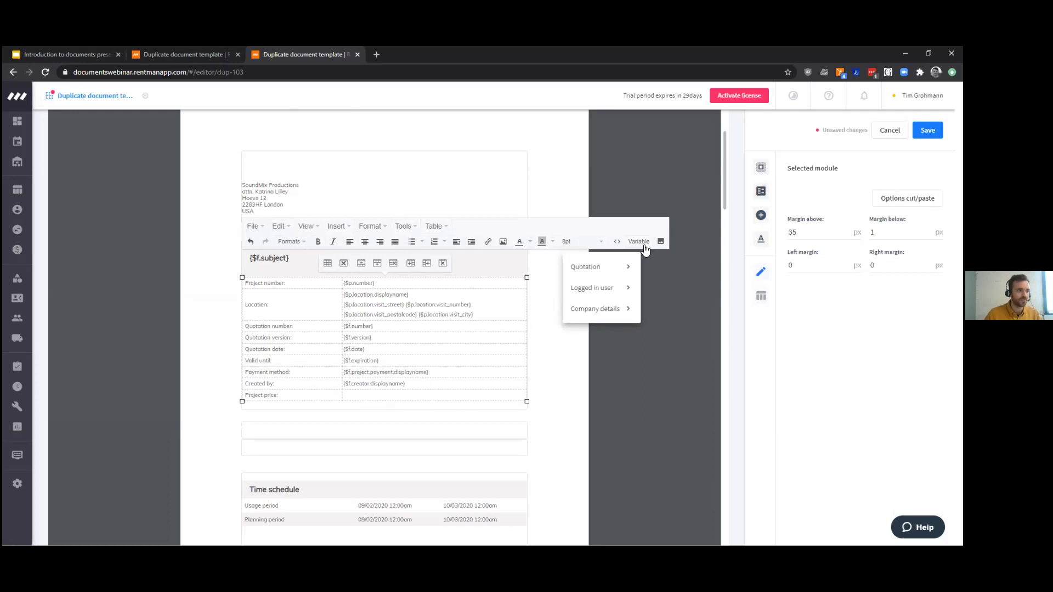
left_click(601, 267)
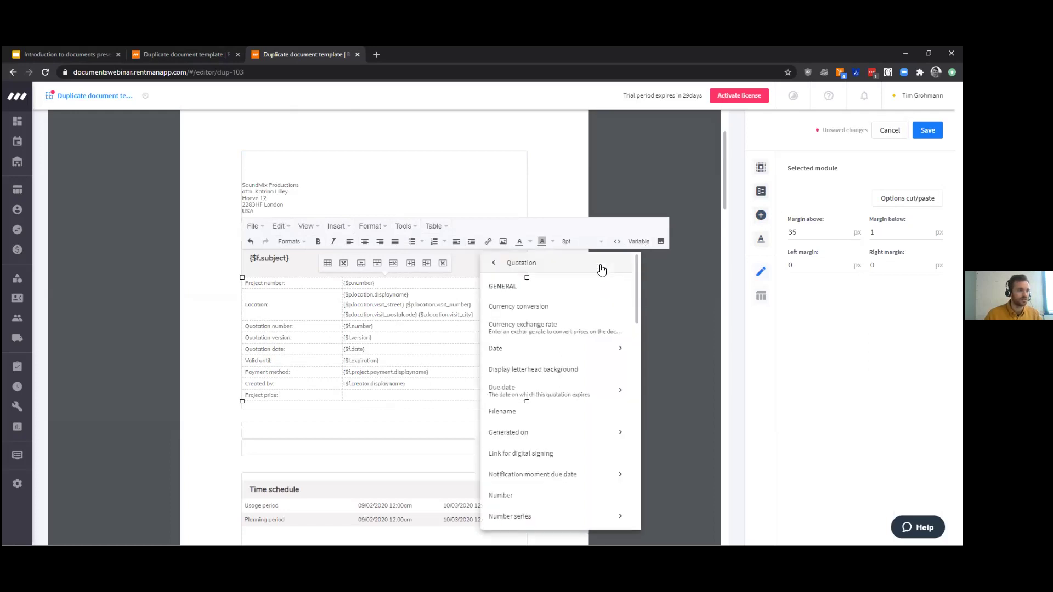
scroll(537, 330, "down", 2)
scroll(536, 329, "down", 3)
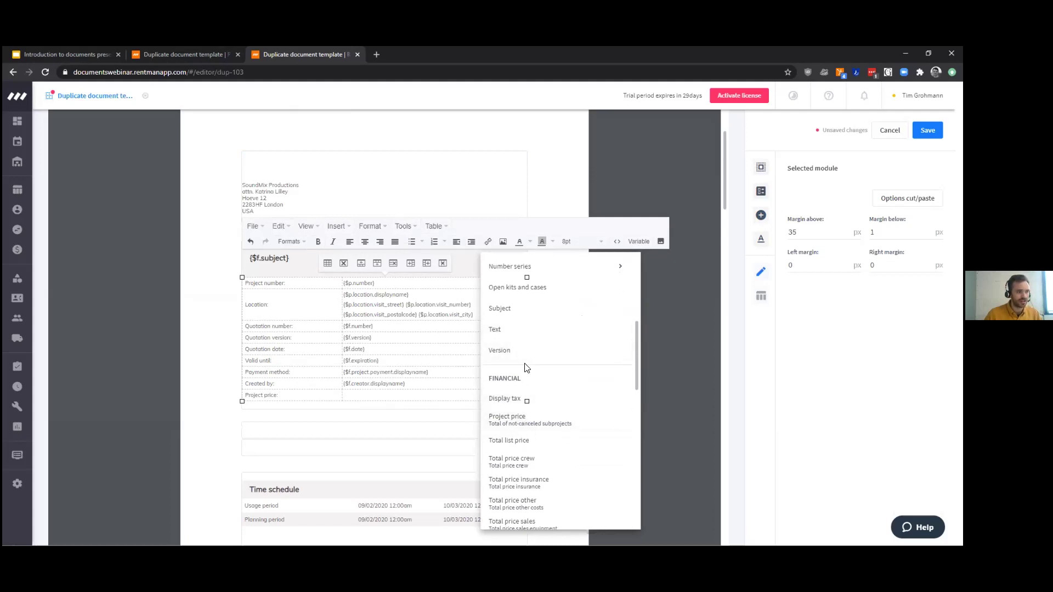
scroll(524, 367, "down", 1)
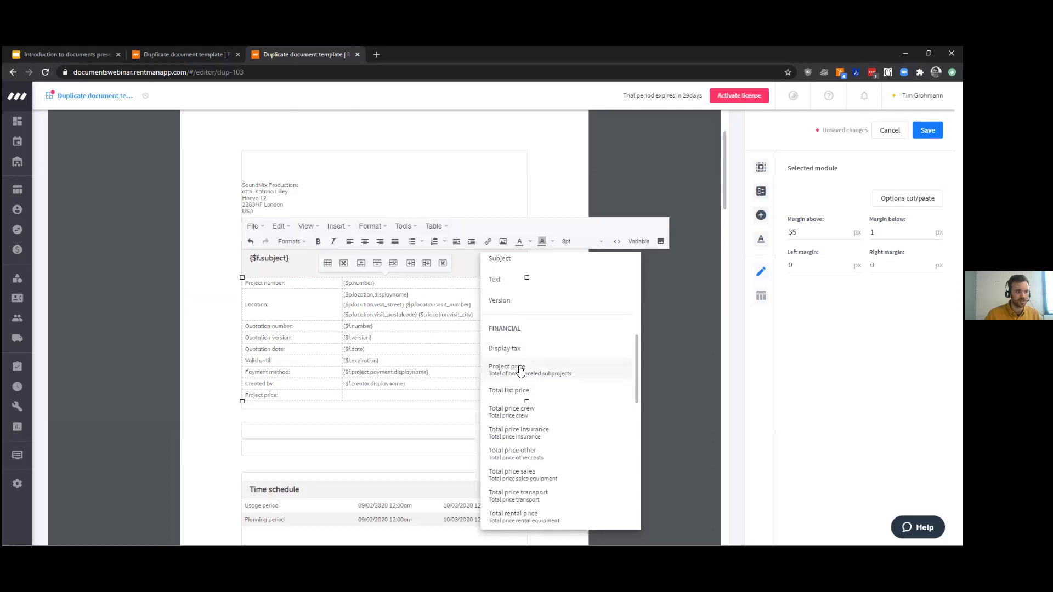
mouse_move(635, 345)
left_mouse_down()
mouse_move(637, 469)
mouse_move(632, 351)
mouse_move(632, 362)
left_mouse_up()
scroll(561, 340, "up", 1)
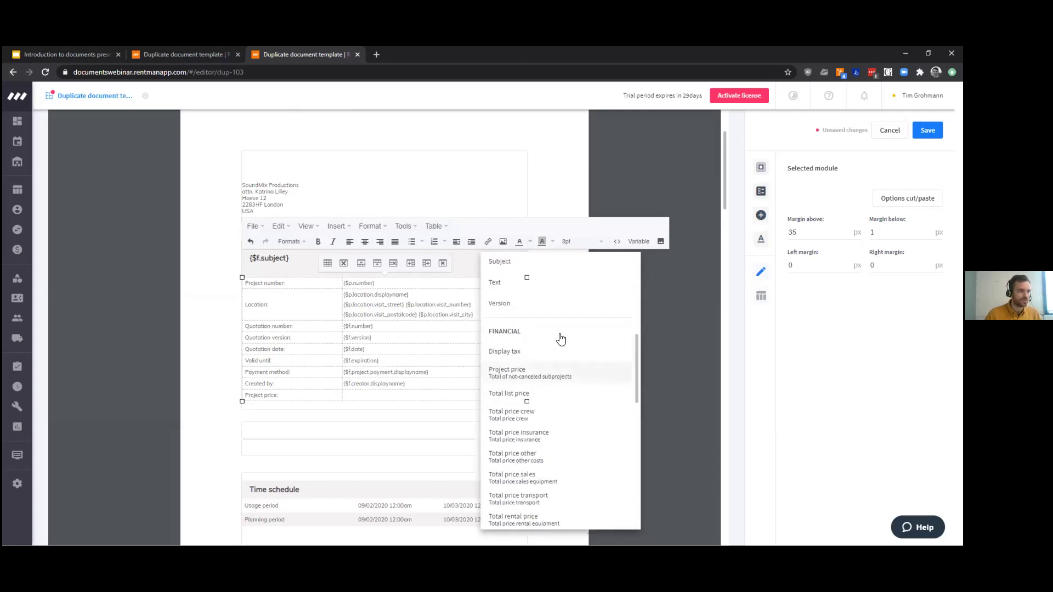
scroll(549, 345, "down", 1)
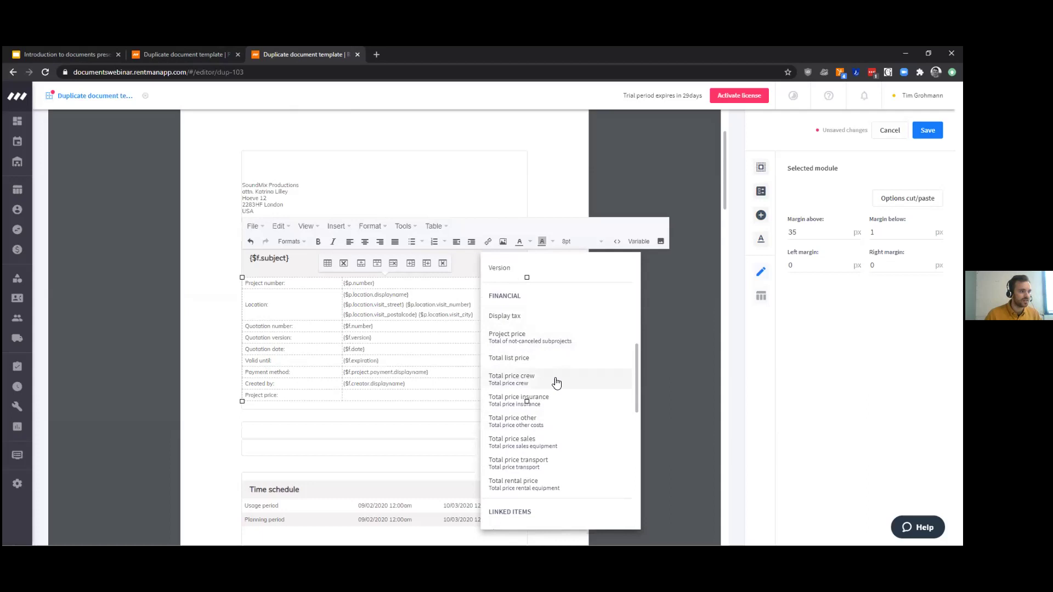
left_click(535, 336)
left_click_drag(383, 395, 349, 394)
left_click(384, 396)
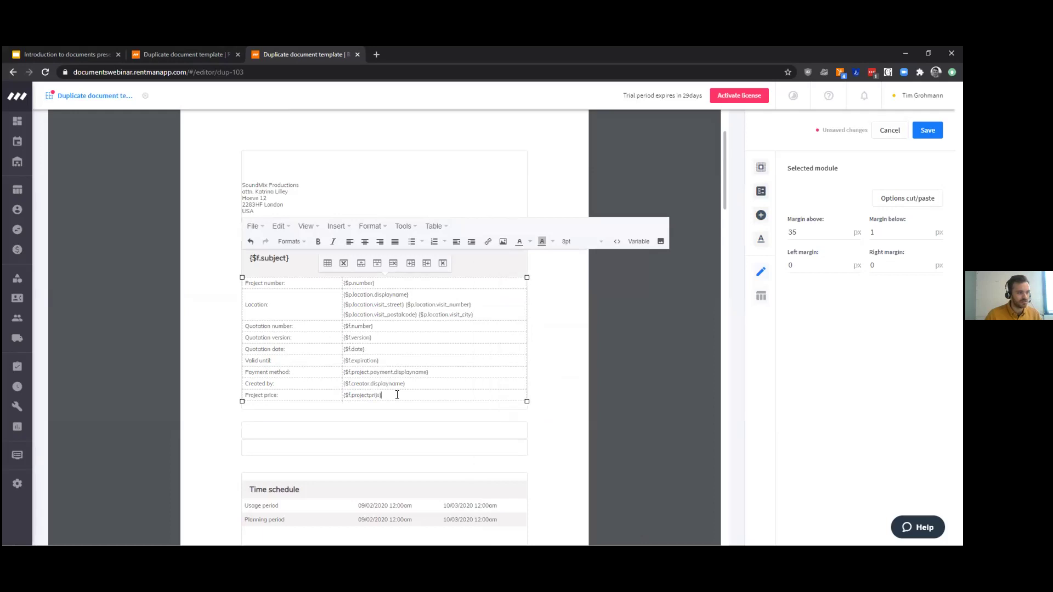
left_click(607, 380)
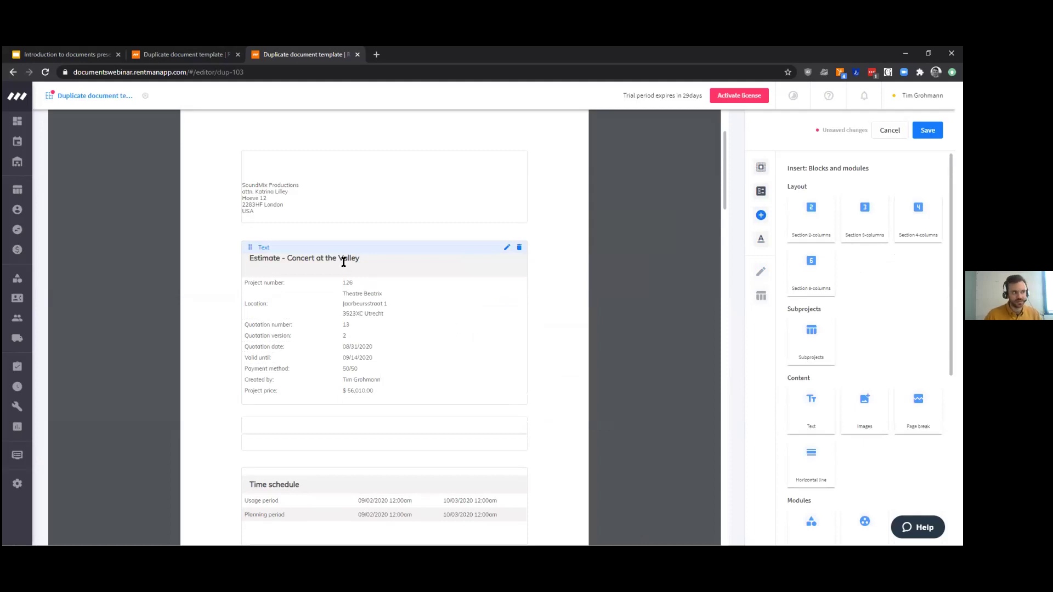
- Review the variables in the project details text block, and examine the customer and contact variables in the address text block
left_click(506, 249)
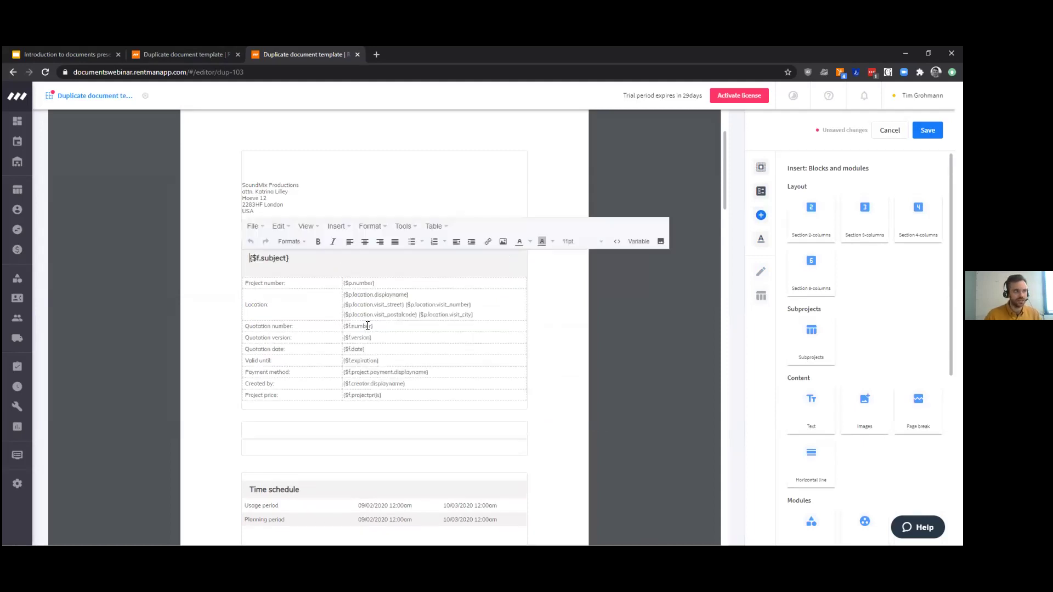
left_click(590, 278)
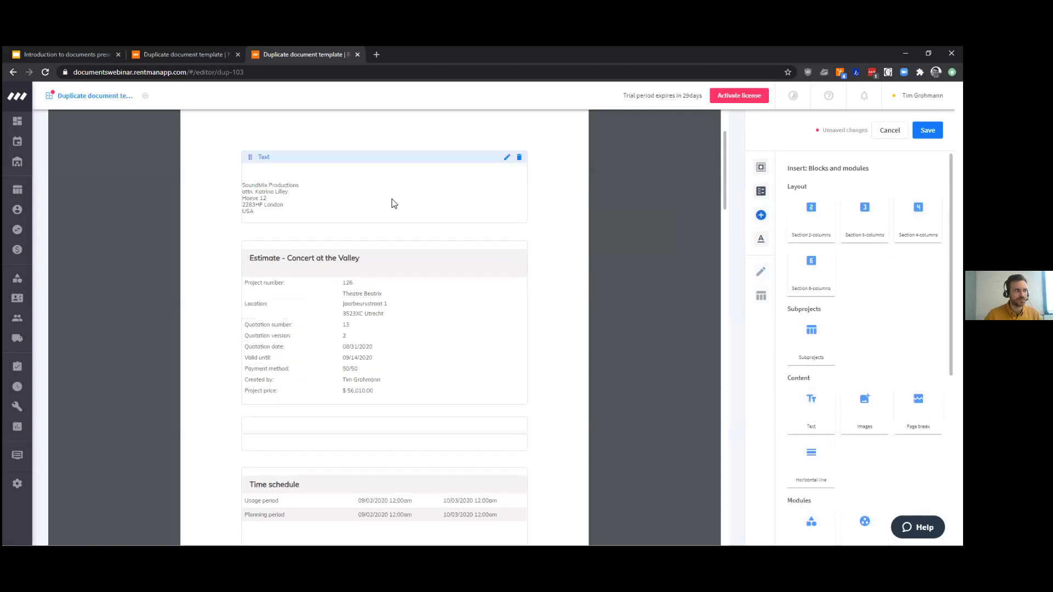
left_click(507, 158)
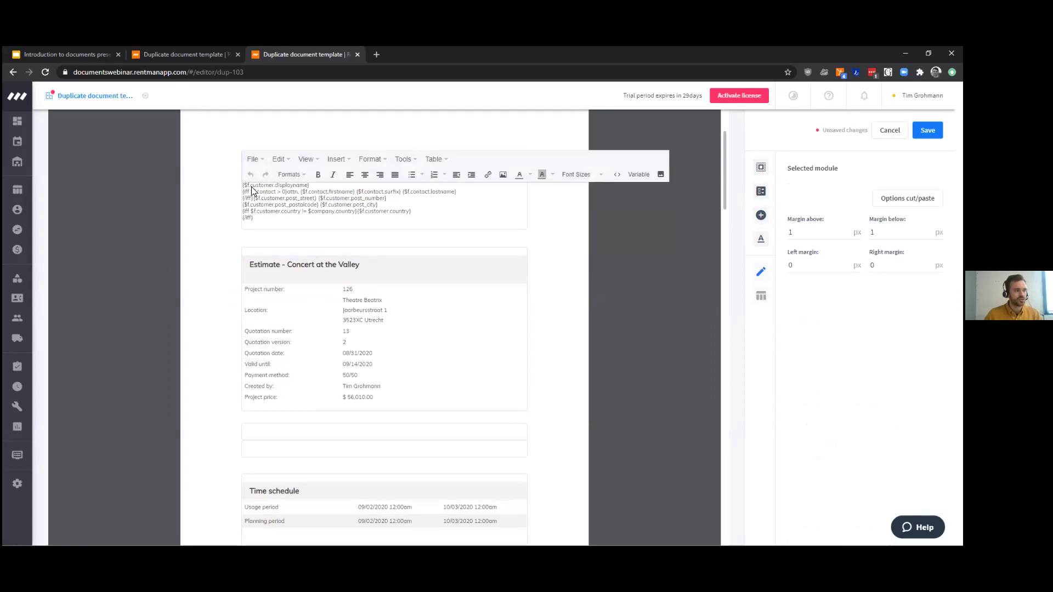
left_click(577, 225)
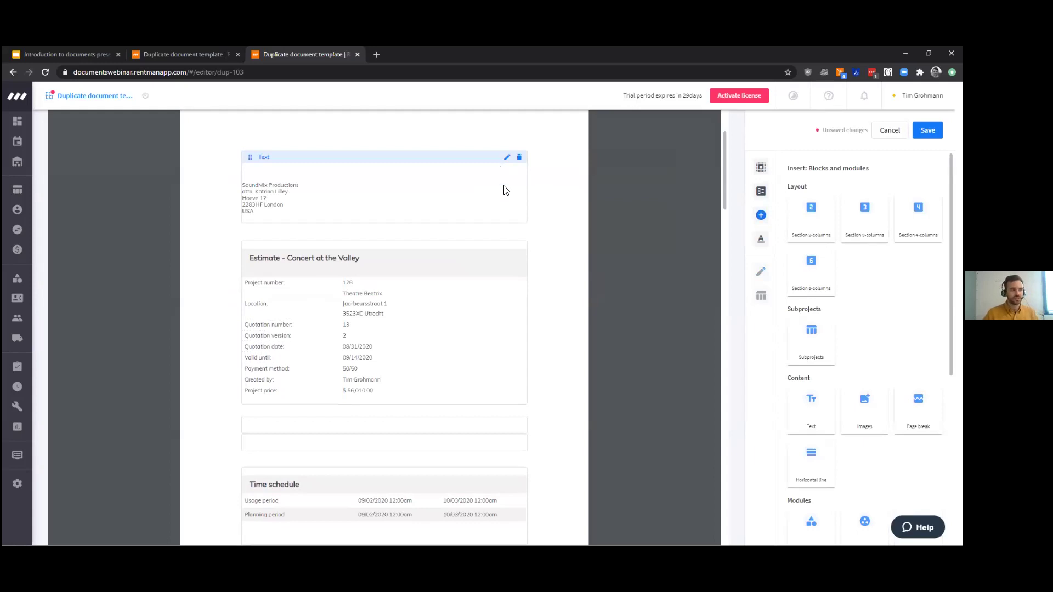
- Reopen the project details block to compare the quotation number label with its variable, and recheck the address block's variables
left_click(504, 246)
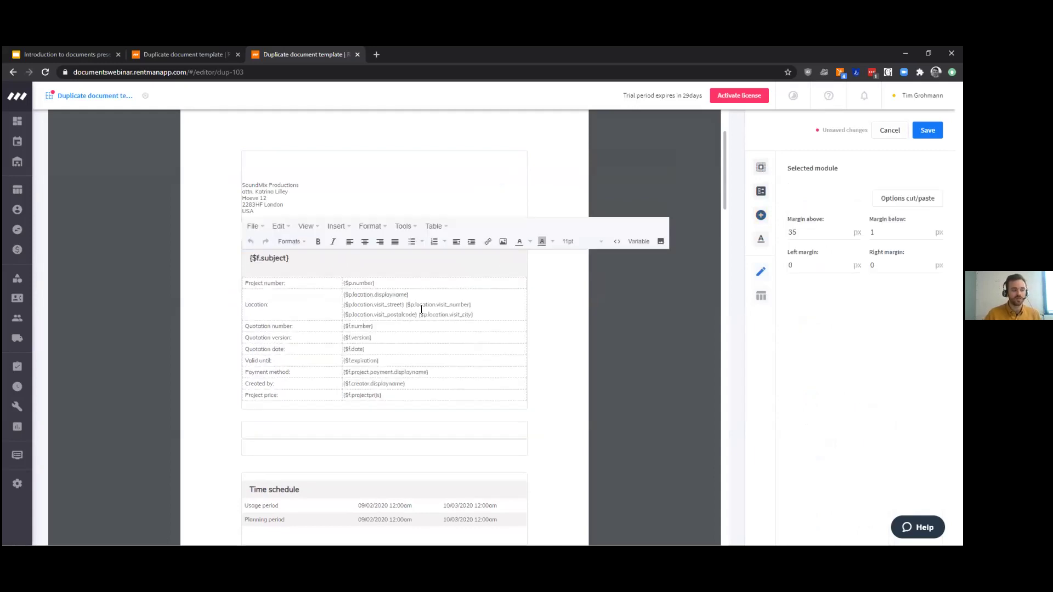
left_click_drag(244, 326, 307, 324)
left_click(314, 324)
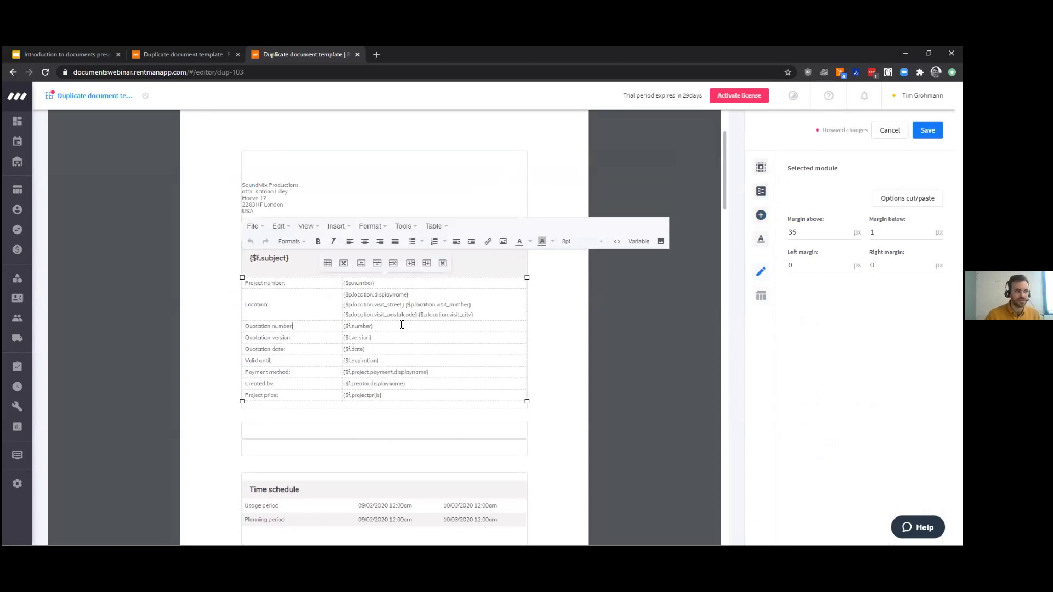
left_click(552, 321)
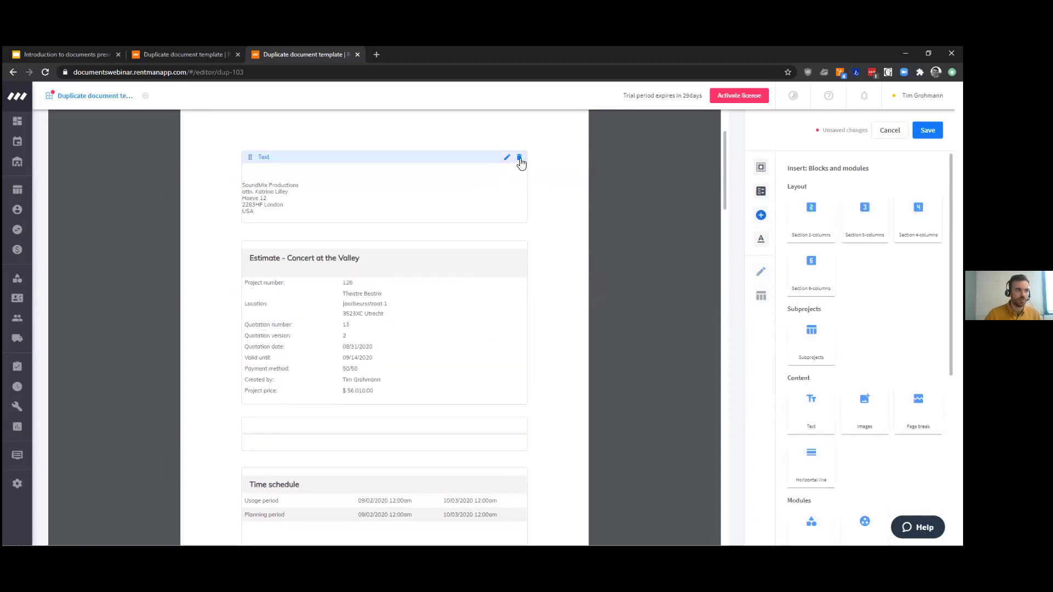
left_click(506, 159)
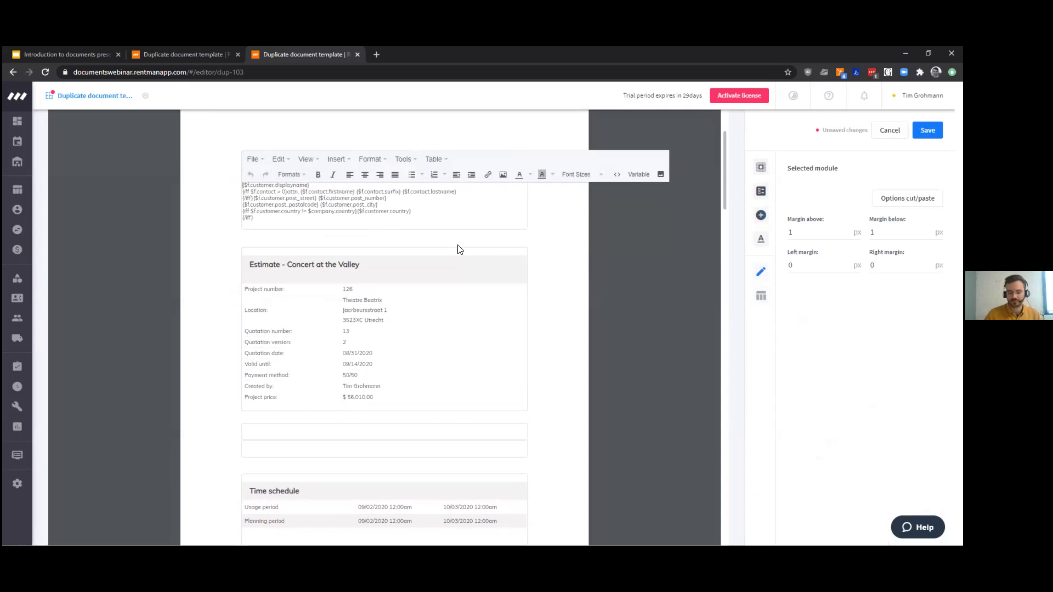
left_click(588, 272)
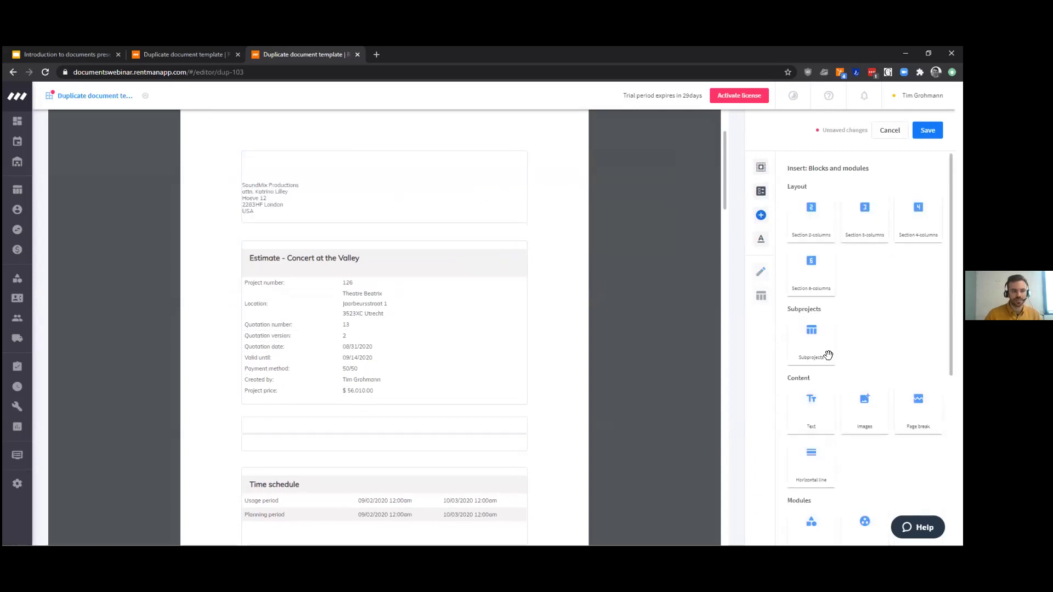
- Look through the insertable layout, content and module blocks, and compare them with the time schedule and equipment modules in the template
scroll(829, 356, "down", 1)
mouse_move(801, 361)
left_mouse_down()
mouse_move(428, 447)
mouse_move(417, 414)
mouse_move(418, 460)
mouse_move(814, 358)
left_mouse_up()
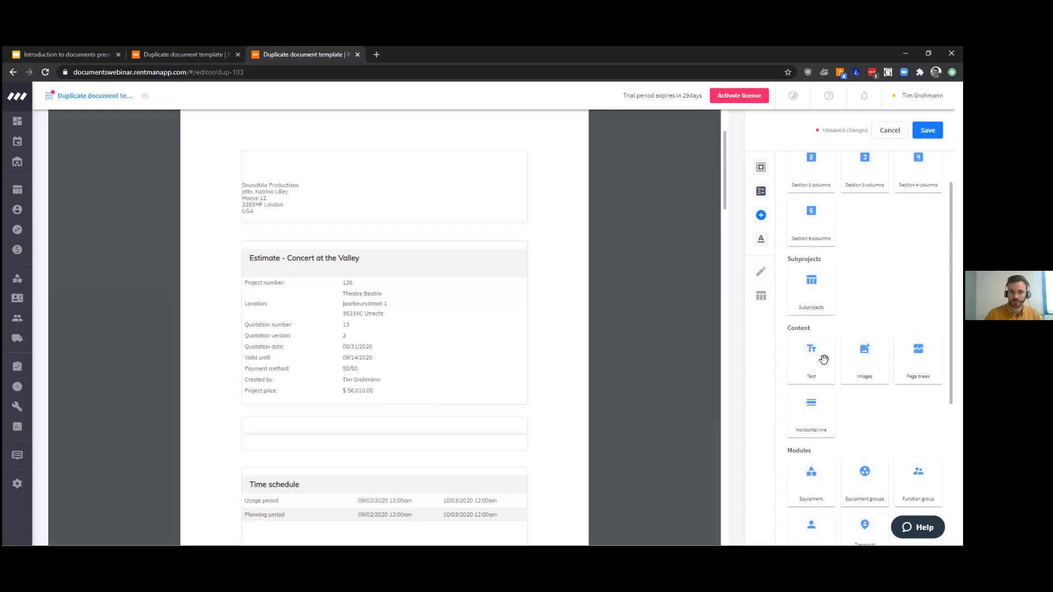
scroll(459, 320, "down", 2)
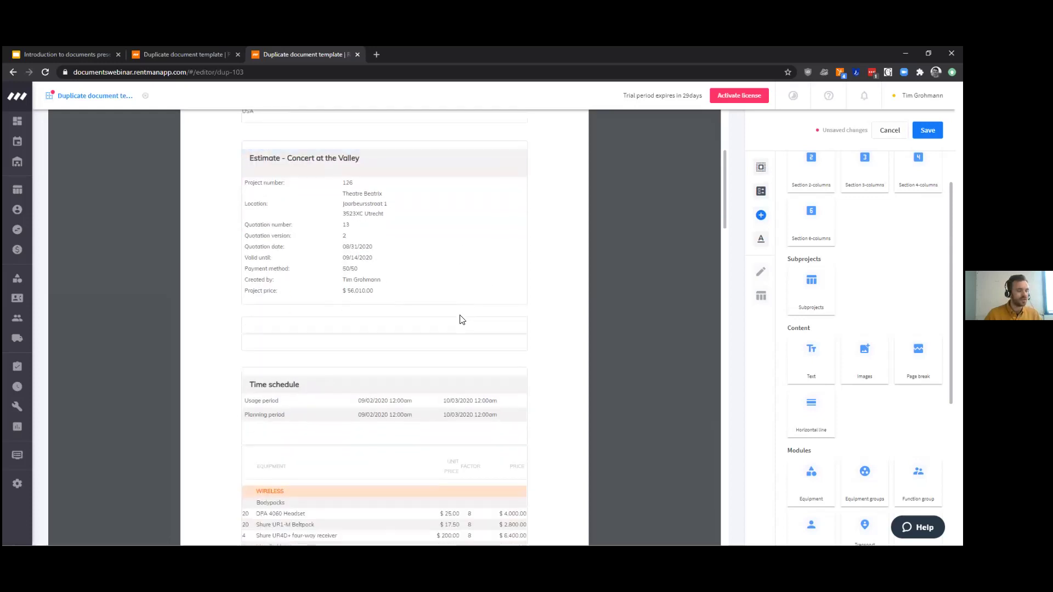
scroll(462, 319, "down", 3)
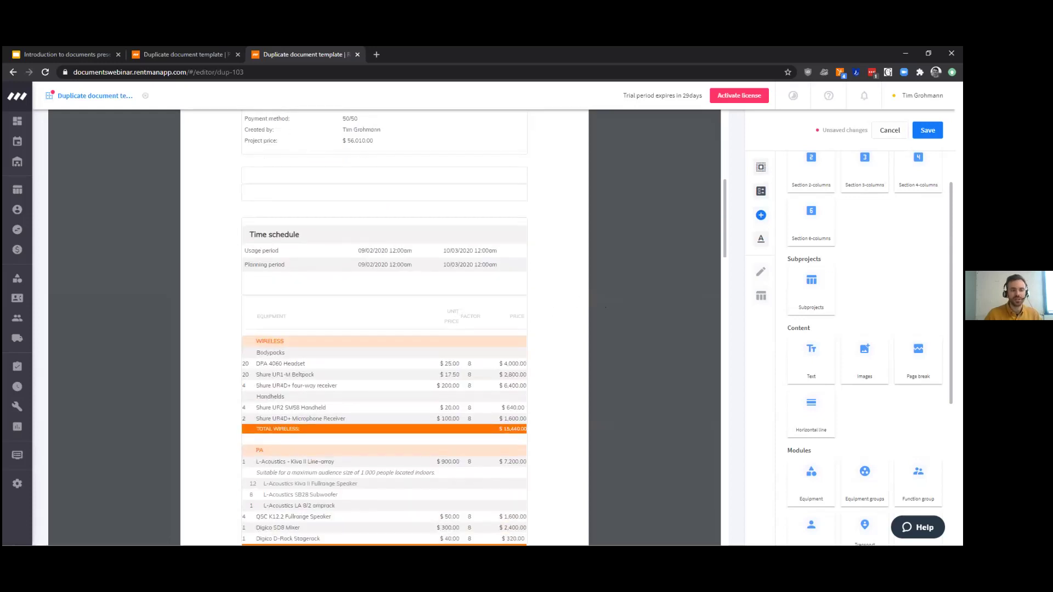
scroll(864, 340, "down", 4)
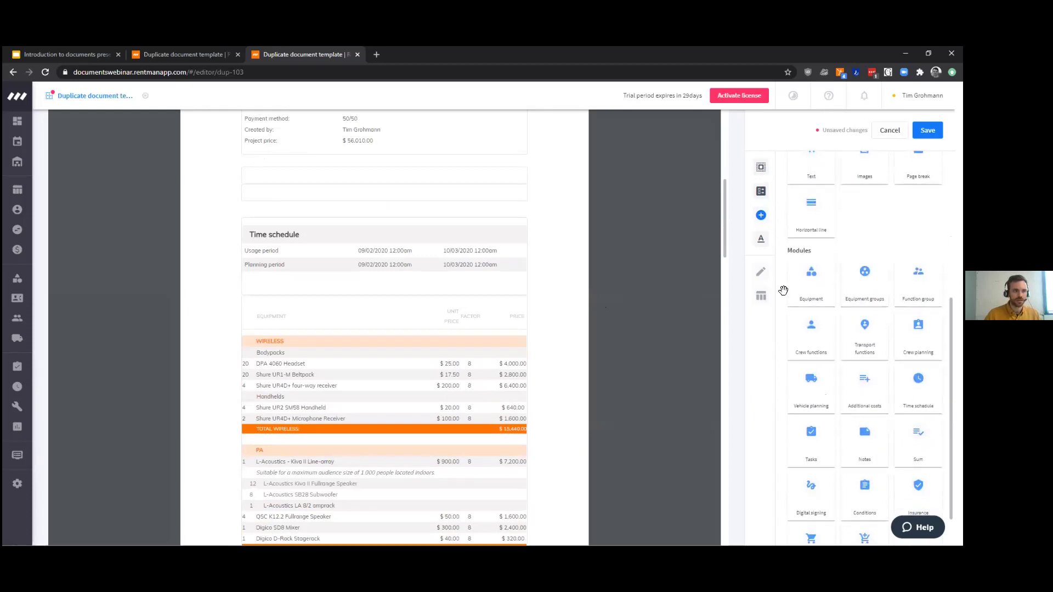
scroll(783, 290, "up", 5)
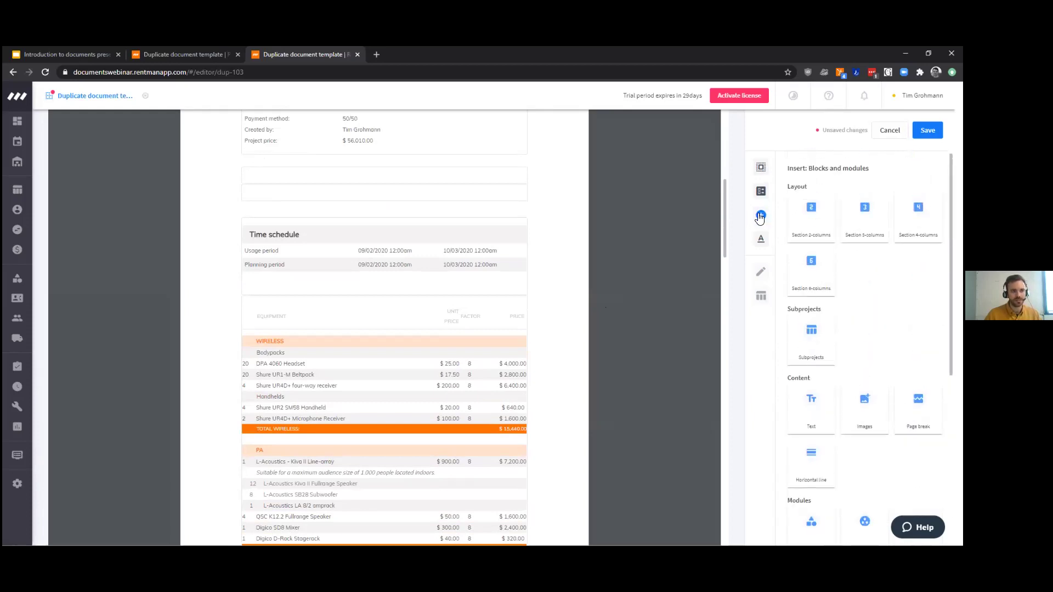
scroll(838, 304, "down", 1)
scroll(370, 372, "down", 1)
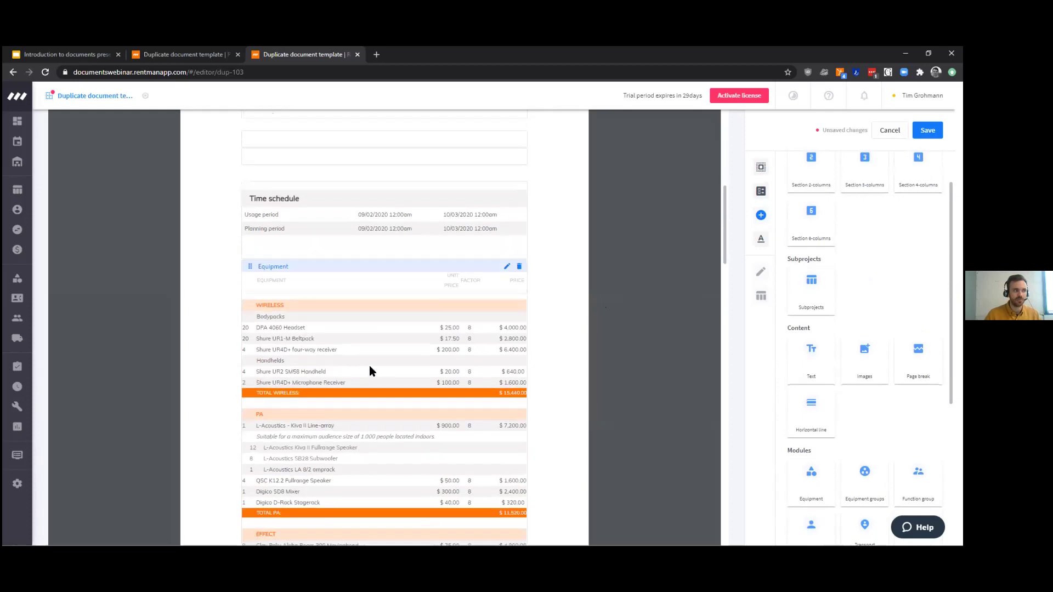
scroll(370, 372, "down", 1)
scroll(809, 351, "down", 3)
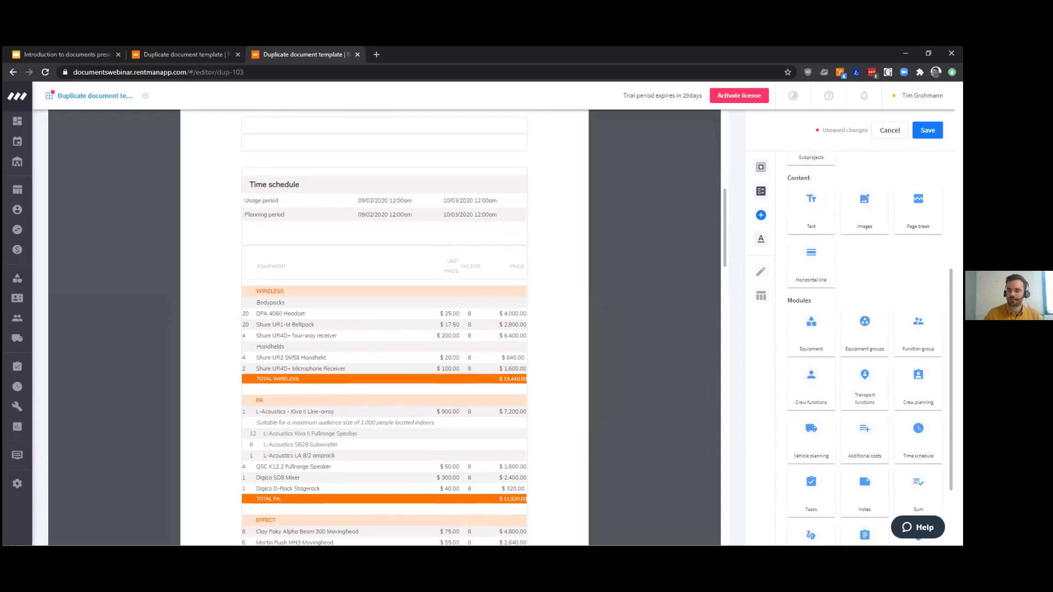
scroll(855, 342, "down", 1)
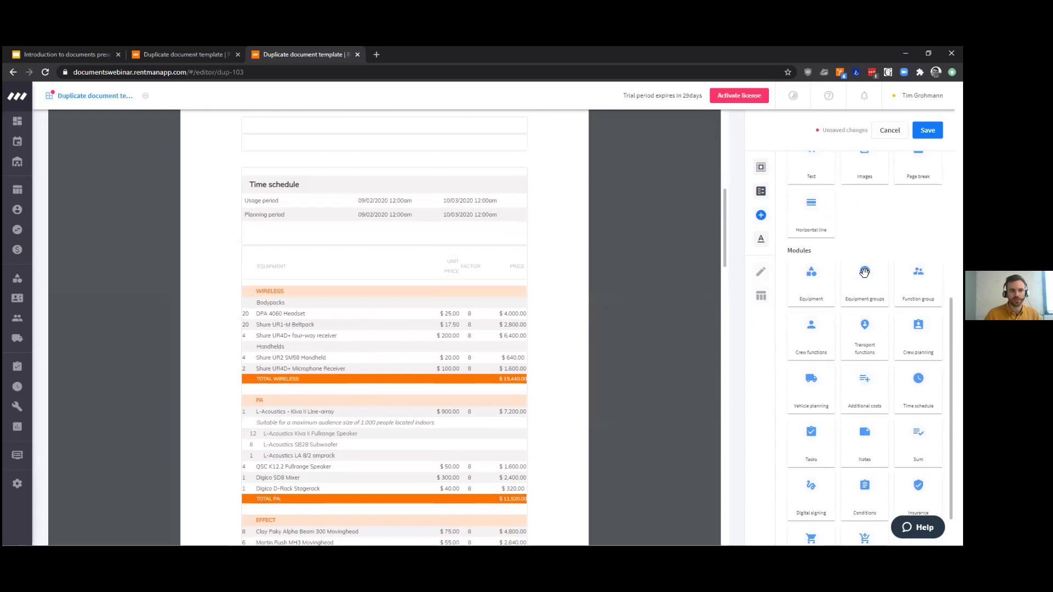
- Insert an Equipment groups module between the time schedule and the equipment list, look it over, and delete the module again
left_click_drag(866, 278, 848, 289)
left_click_drag(680, 305, 367, 235)
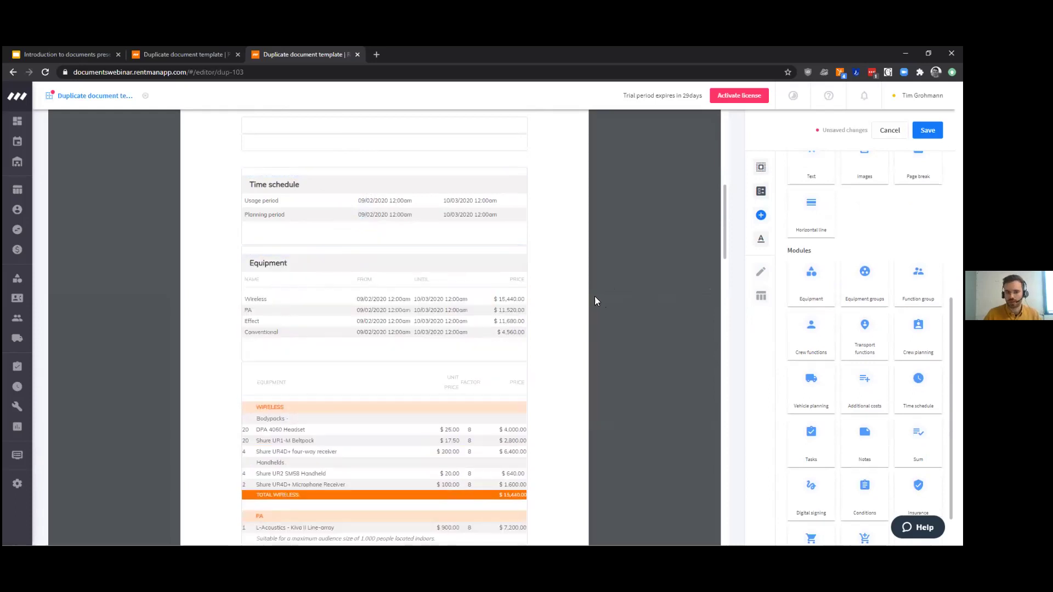
scroll(400, 236, "up", 5)
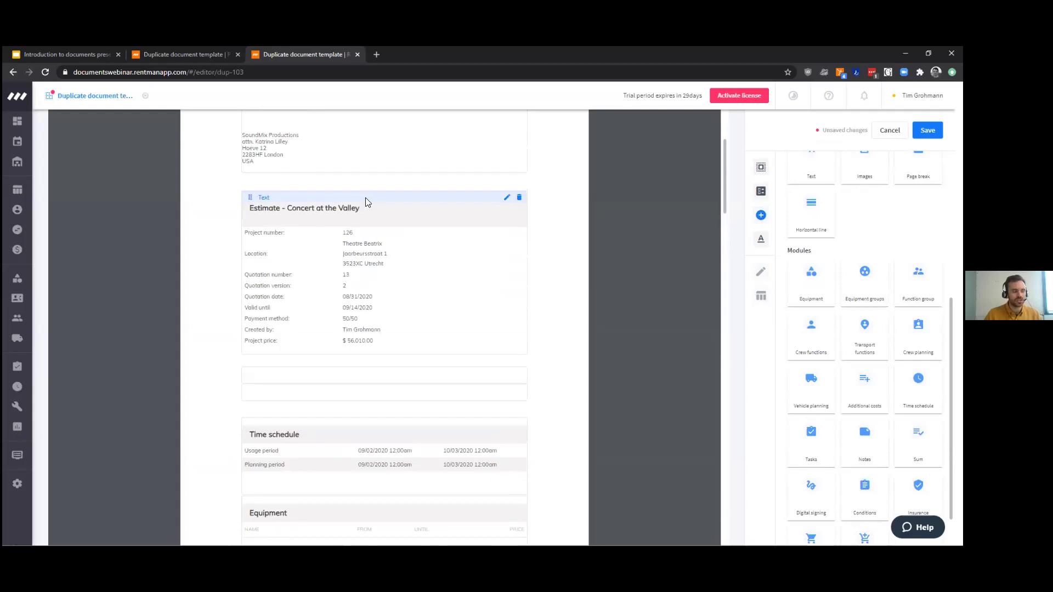
scroll(353, 388, "down", 5)
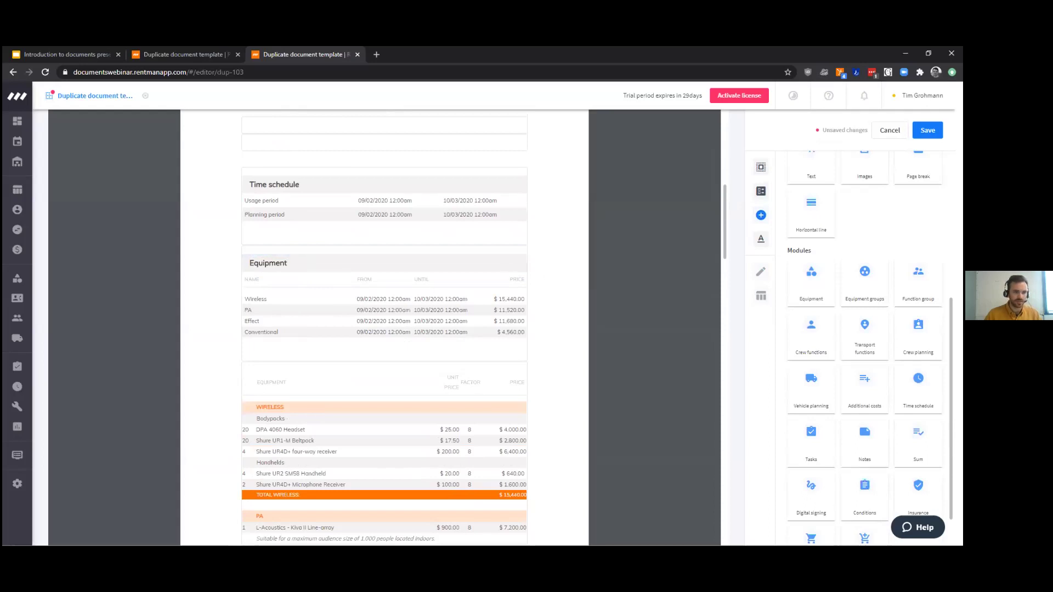
scroll(822, 392, "down", 1)
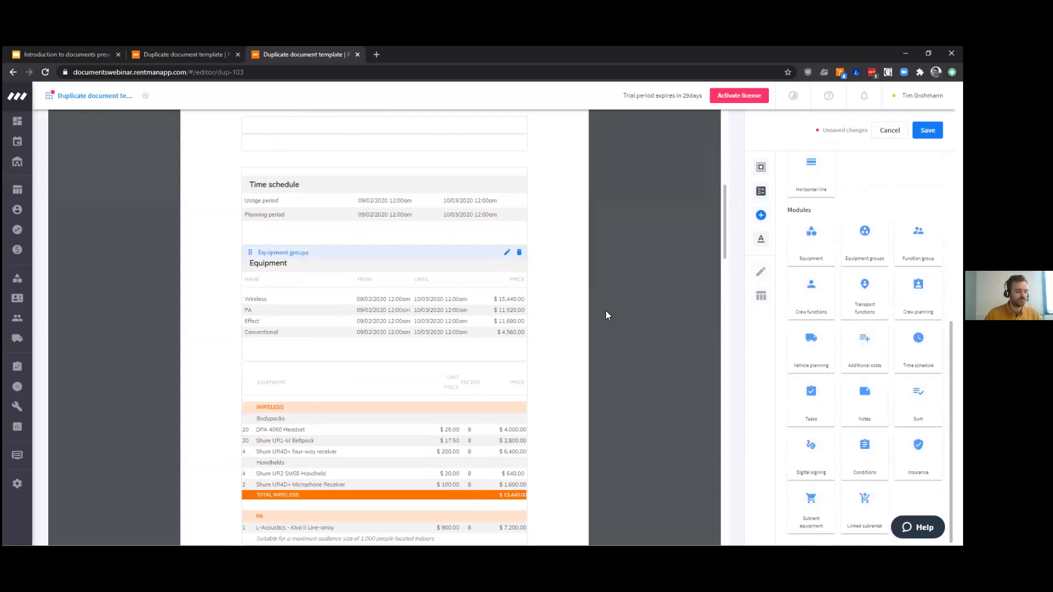
left_click(519, 254)
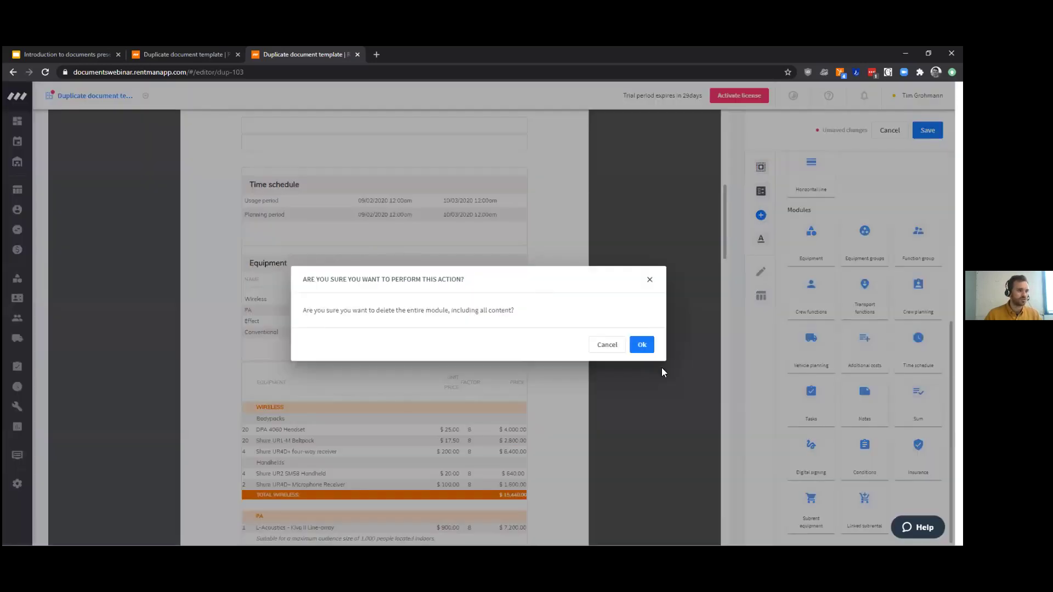
left_click(642, 344)
- Open the settings of the Equipment module below the time schedule to view its margin, header and selection options
scroll(515, 255, "down", 2)
scroll(523, 251, "up", 1)
scroll(523, 251, "up", 1)
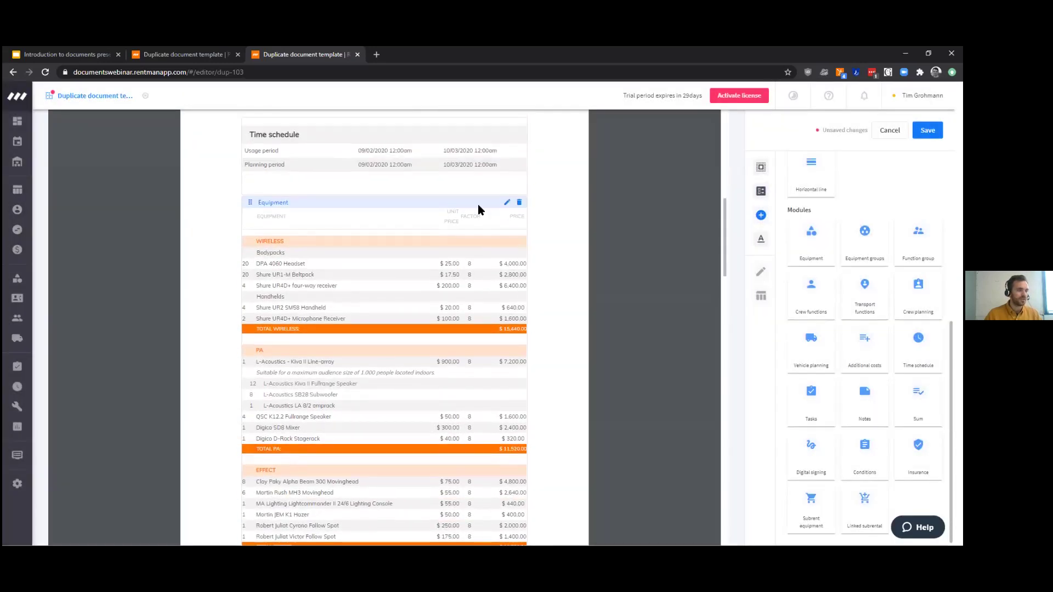
left_click(507, 205)
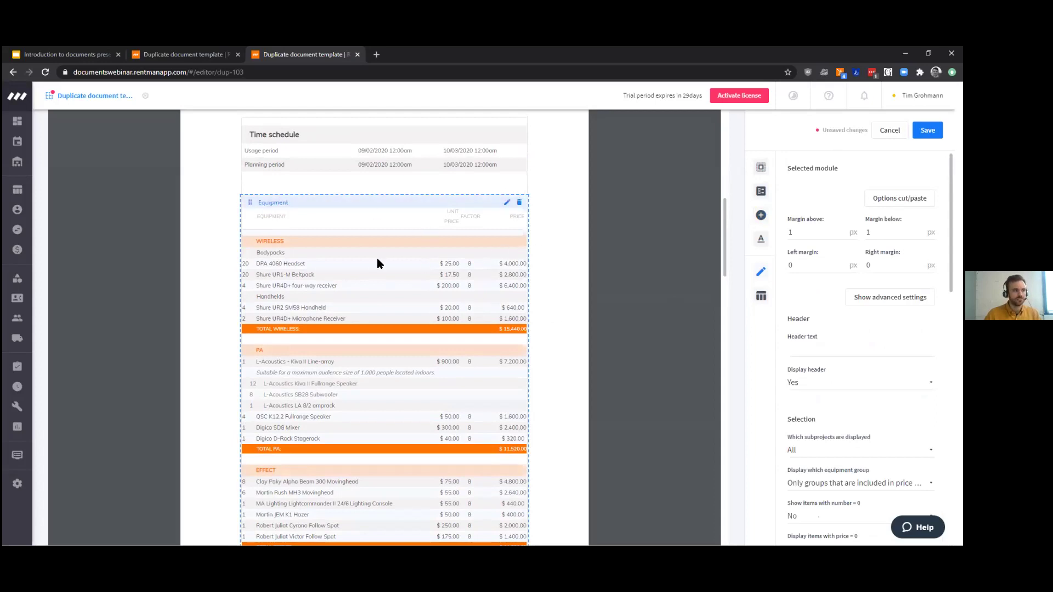
- Switch to the browser tab with the template in the old interface and open its Equipment block's settings
left_click(176, 54)
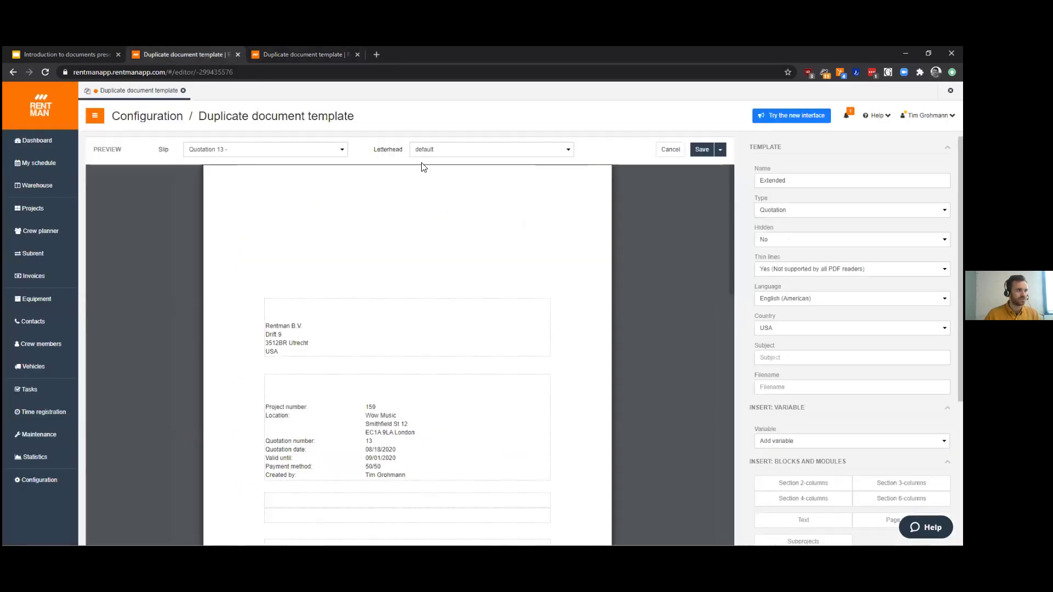
scroll(442, 333, "down", 3)
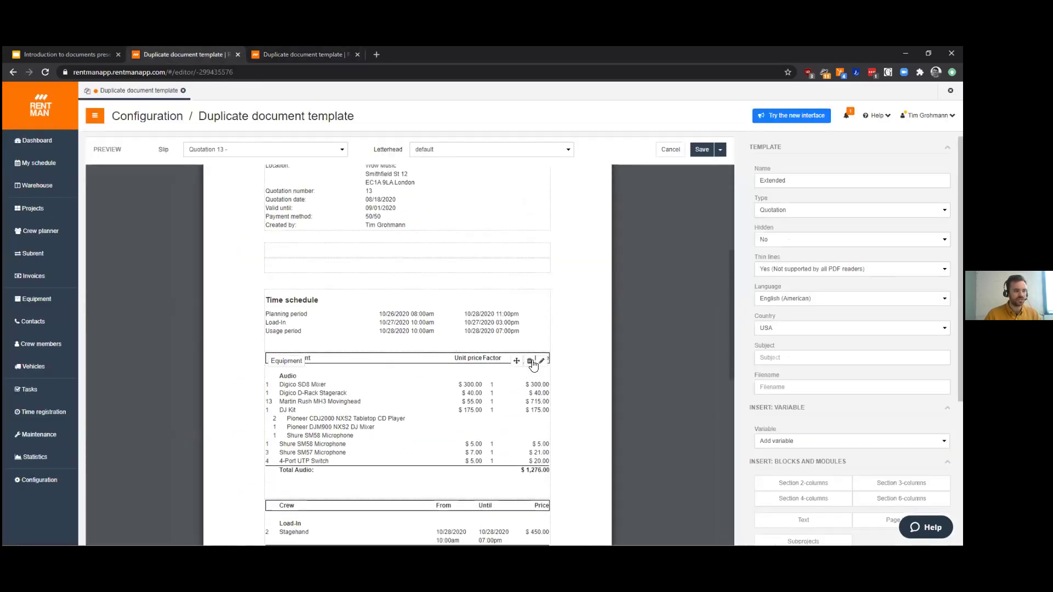
left_click(542, 362)
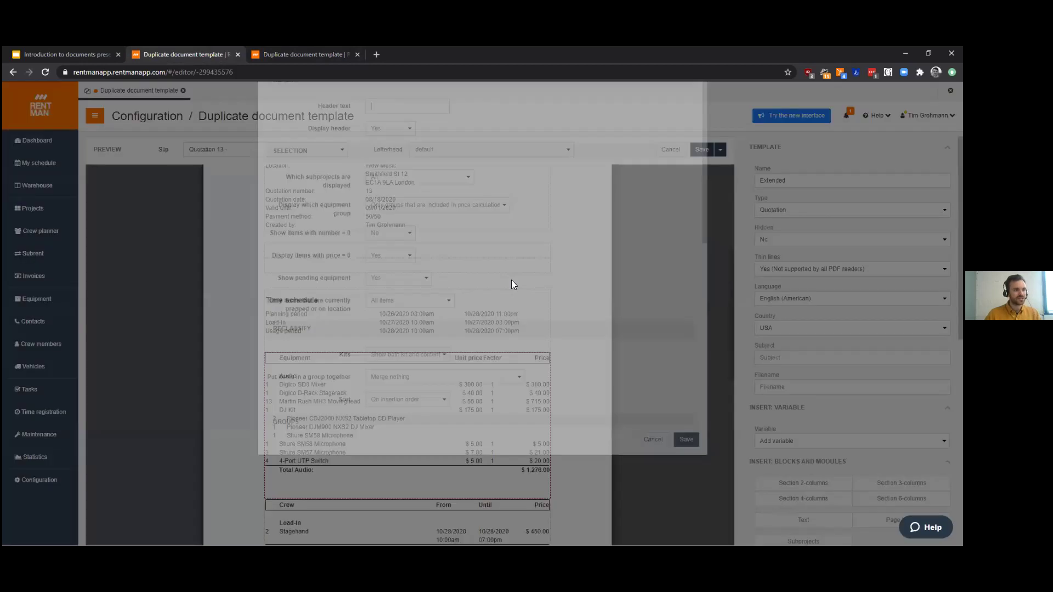
- Review the Equipment block's kit, group and equipment property options against the quotation preview, and close the settings without saving
scroll(347, 258, "down", 5)
scroll(410, 338, "down", 3)
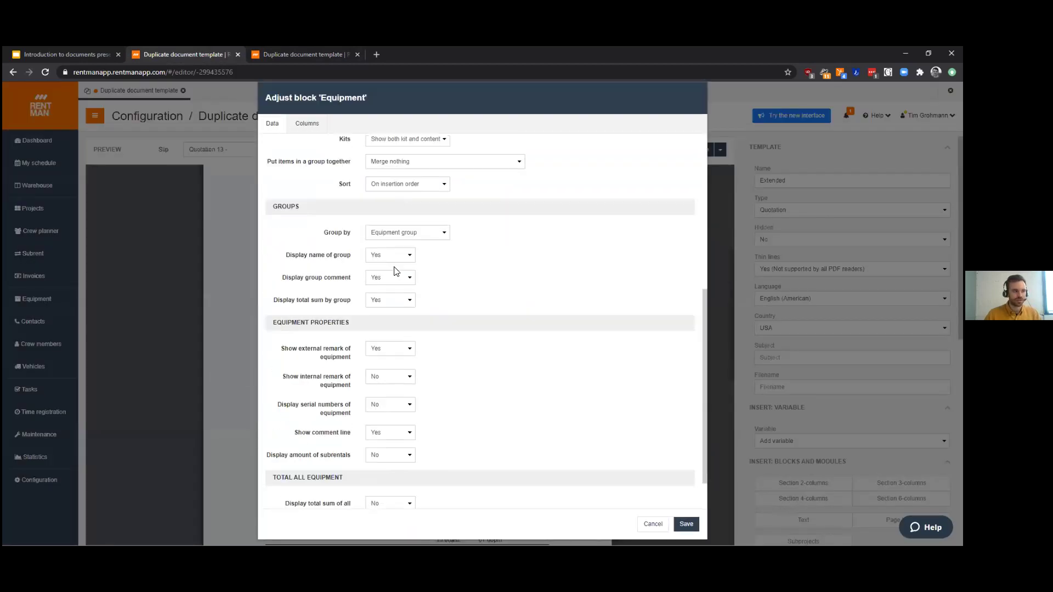
left_click_drag(452, 88, 622, 102)
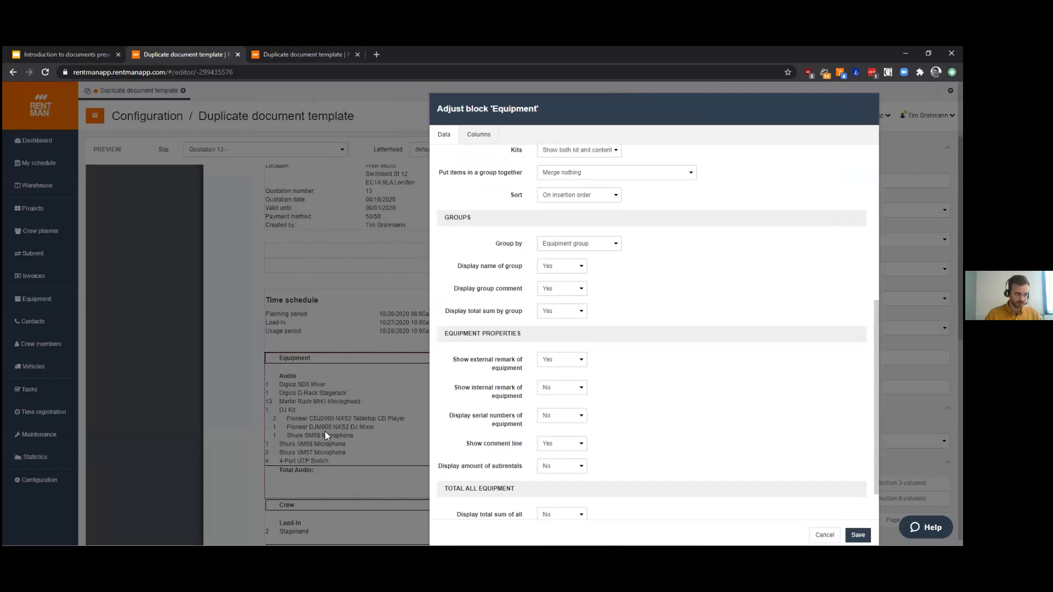
left_click_drag(689, 113, 493, 101)
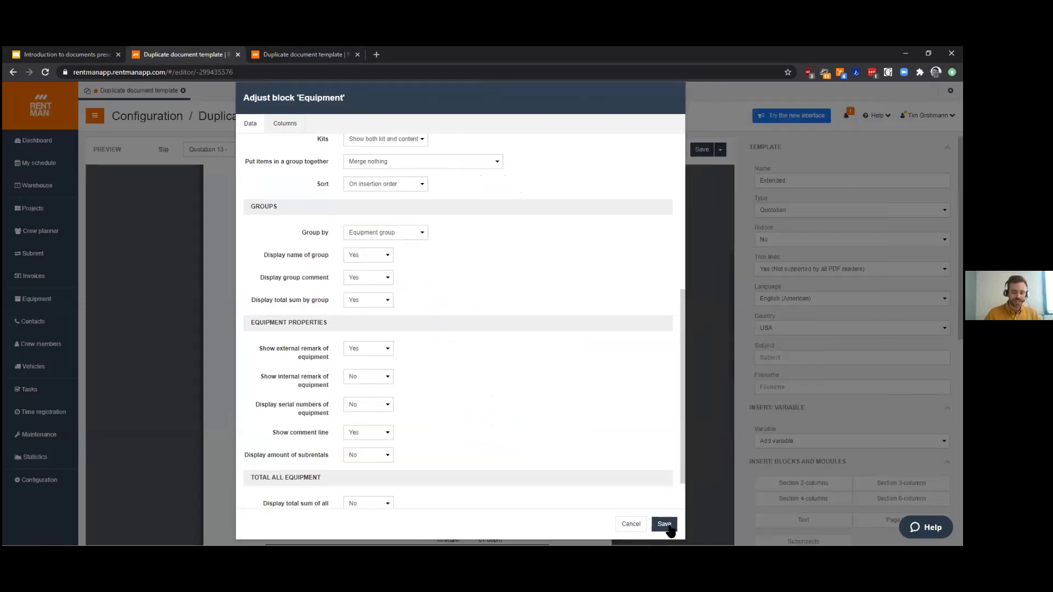
left_click(632, 526)
- Switch to the browser tab with the template in the new interface and review the Equipment module's selection, reclassify and group settings
left_click(332, 55)
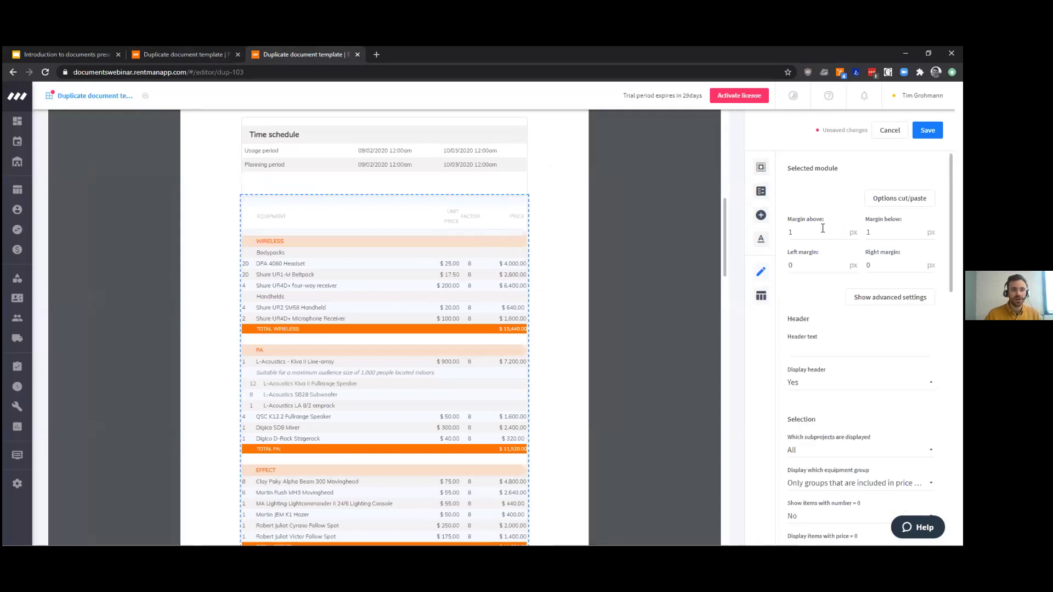
scroll(843, 343, "down", 1)
scroll(843, 343, "down", 7)
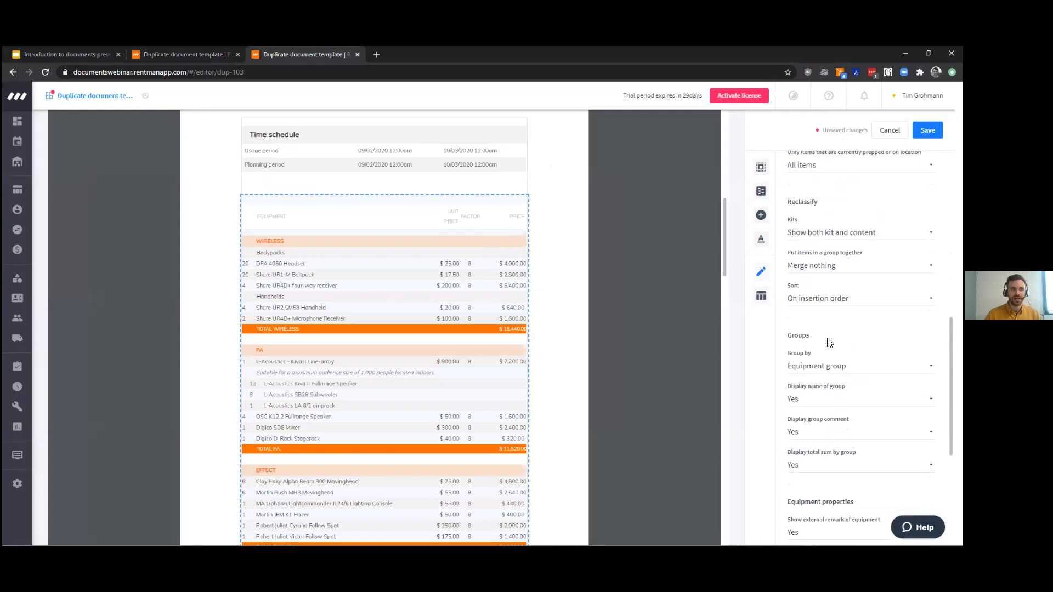
scroll(827, 344, "up", 4)
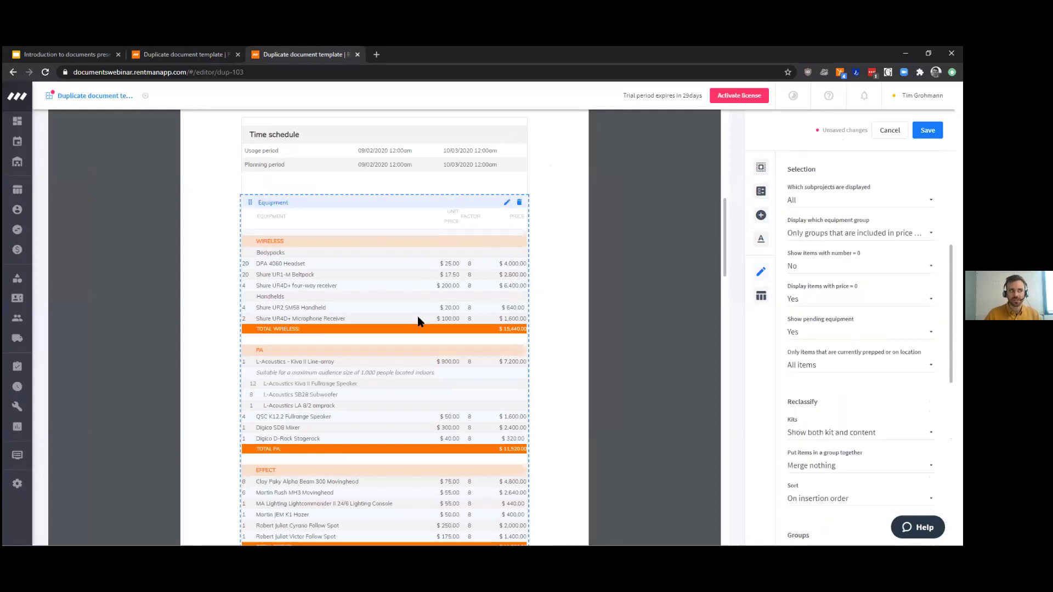
scroll(804, 329, "up", 5)
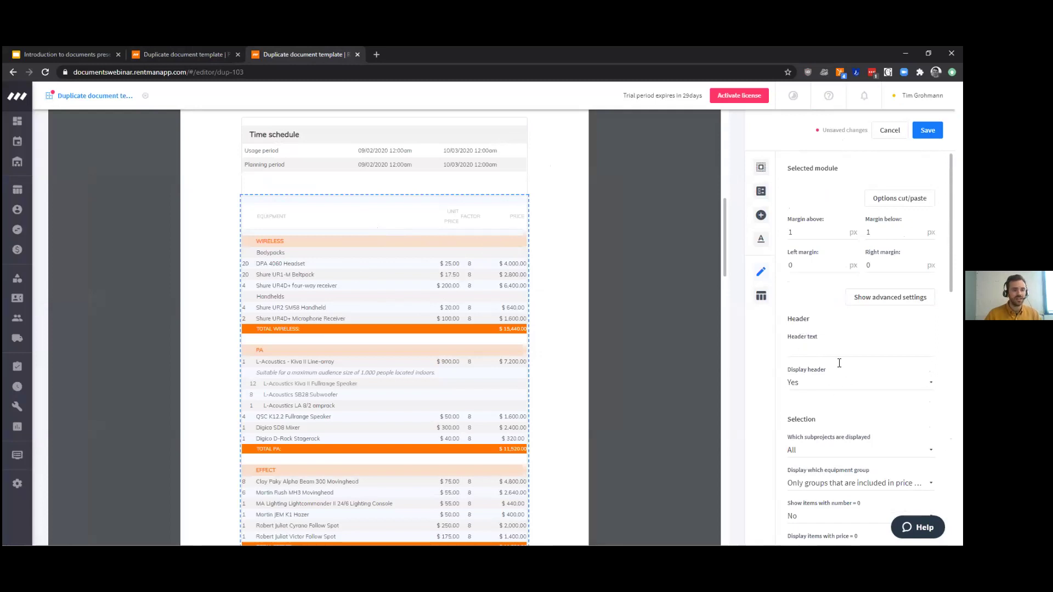
- Try Gear as the Equipment module's header text and clear the text again
left_click(812, 346)
type("Gear")
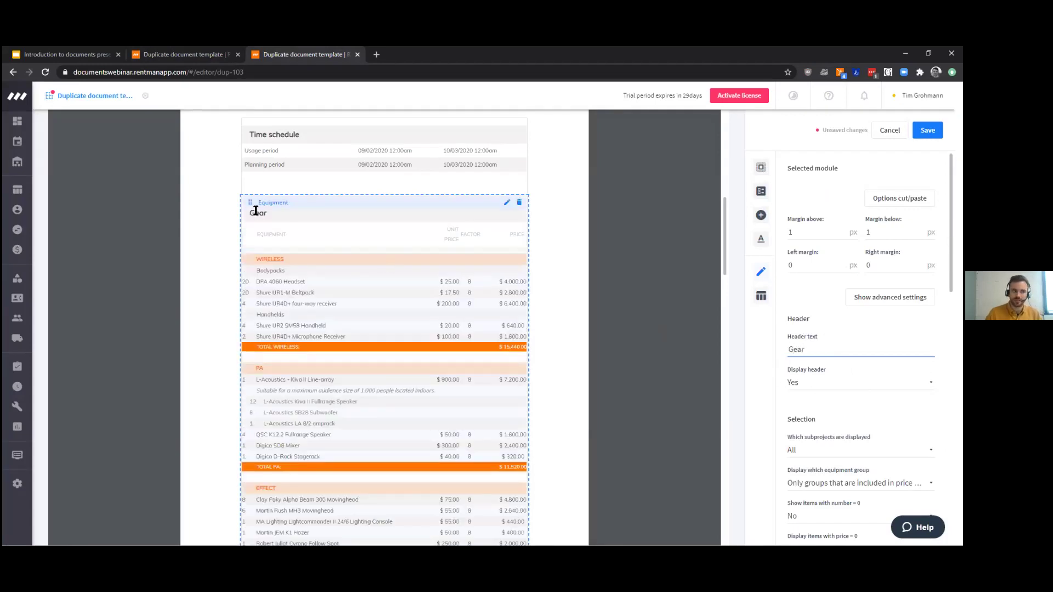
double_click(840, 352)
key("BackSpace")
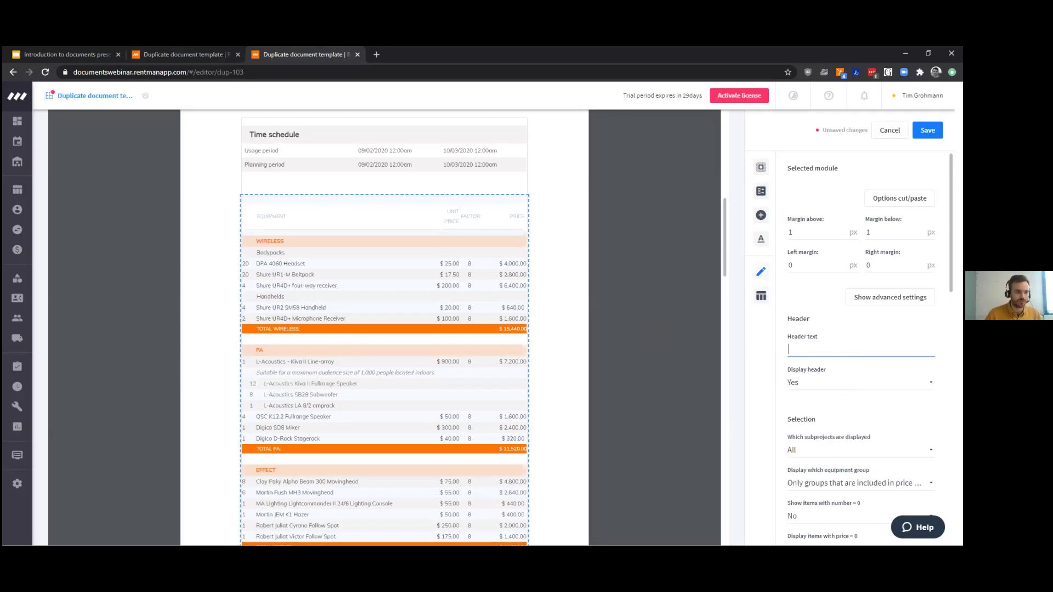
left_click(779, 349)
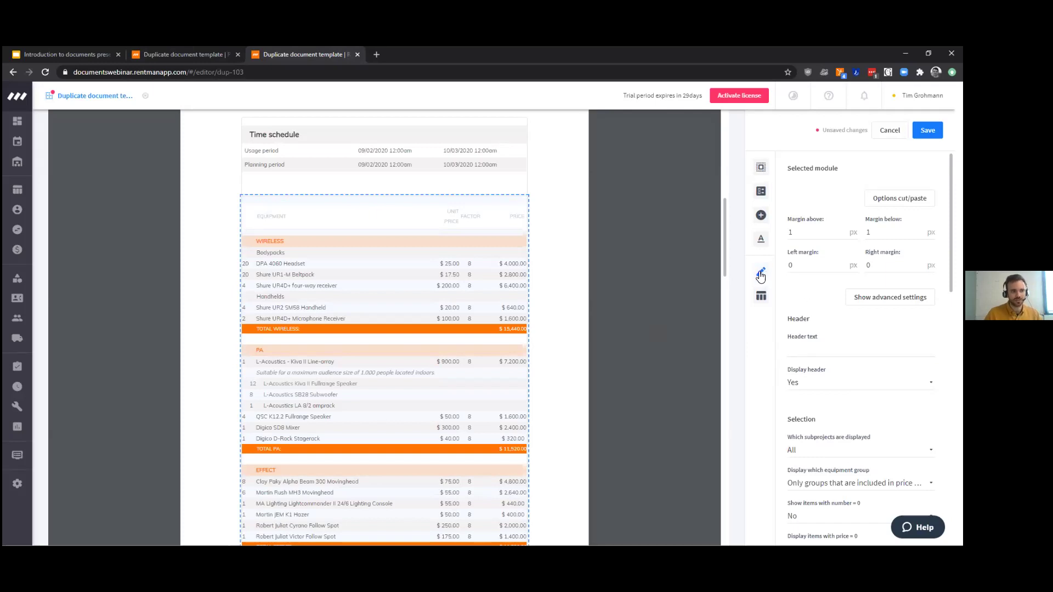
- Compare the Equipment module's header, selection, reclassify and group options with the equipment table and its column headings
scroll(833, 379, "down", 6)
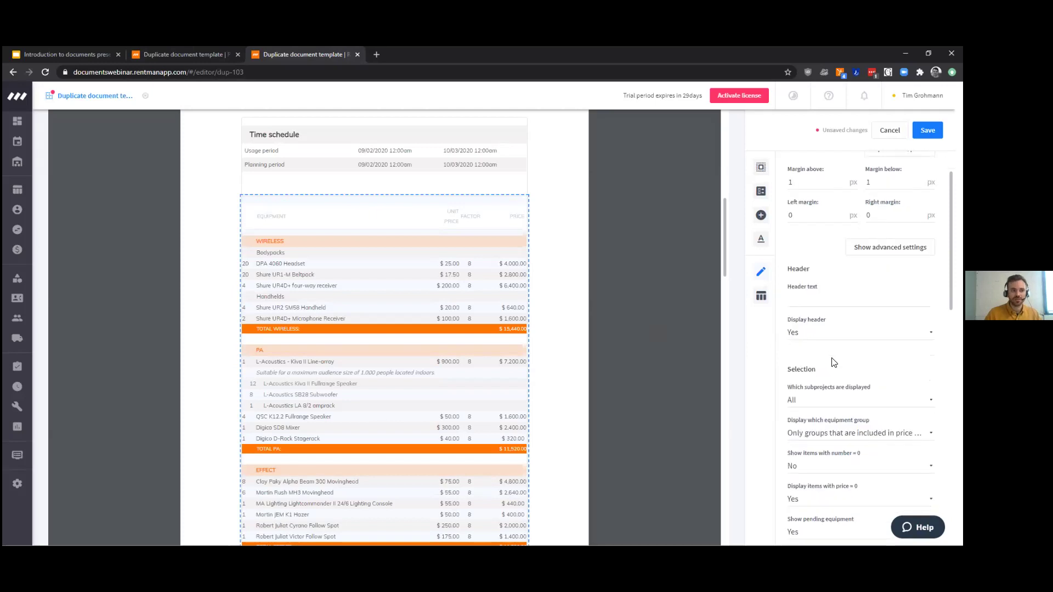
scroll(834, 378, "up", 1)
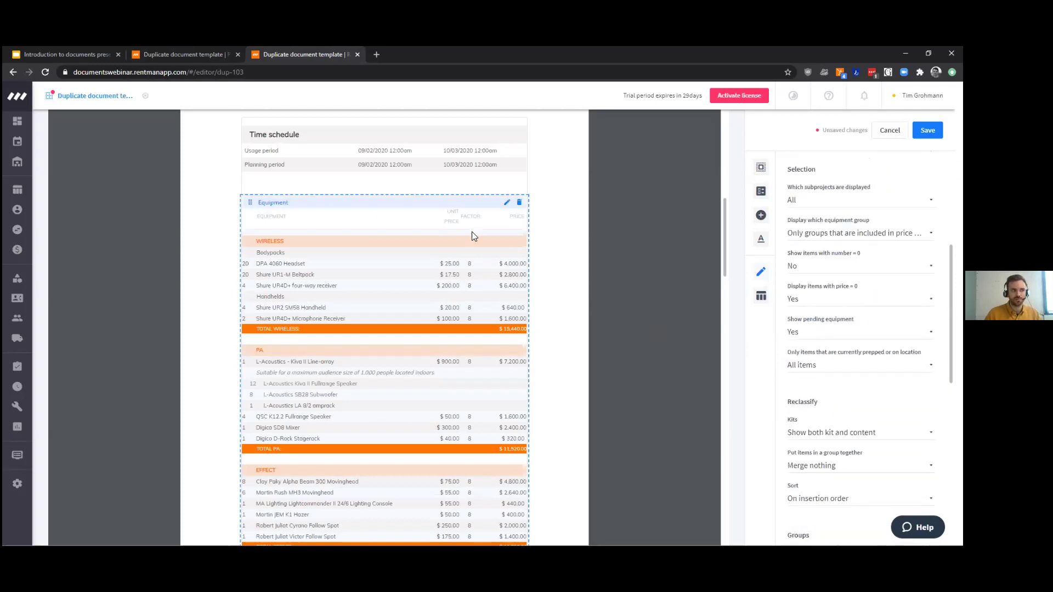
scroll(807, 387, "down", 1)
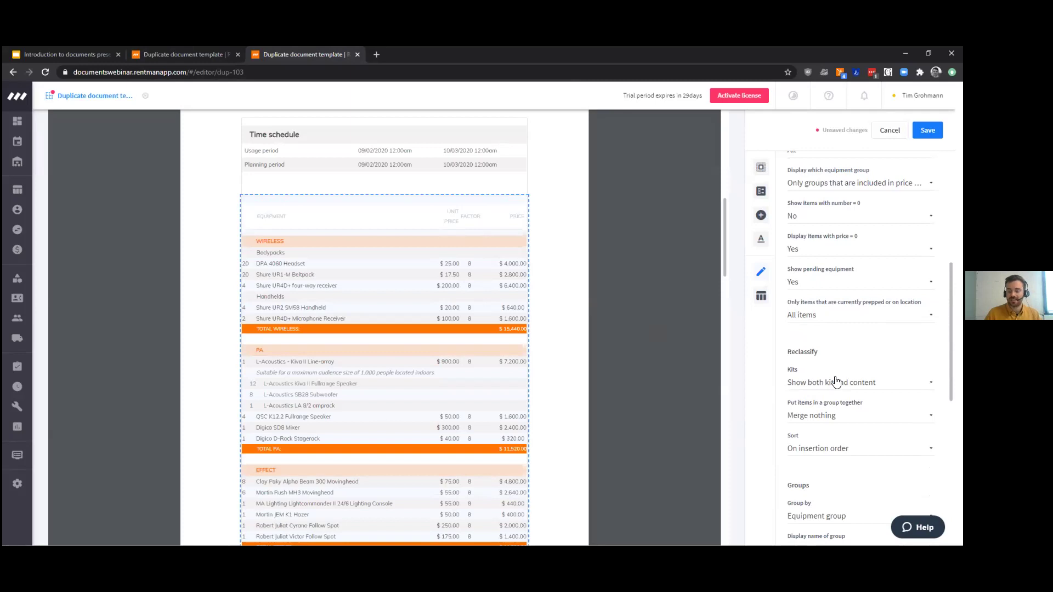
scroll(836, 382, "down", 1)
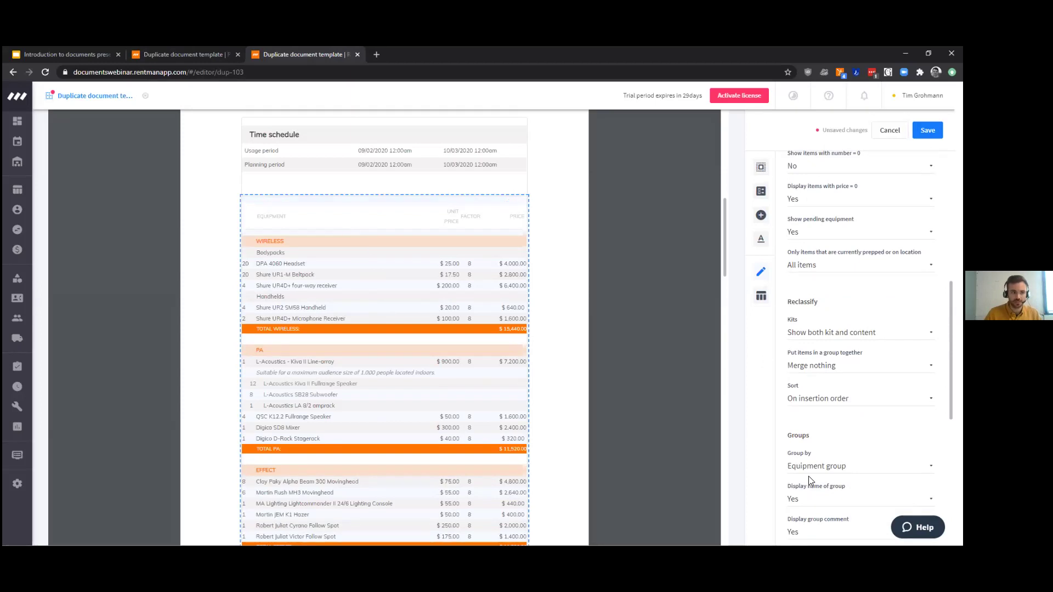
scroll(805, 466, "down", 1)
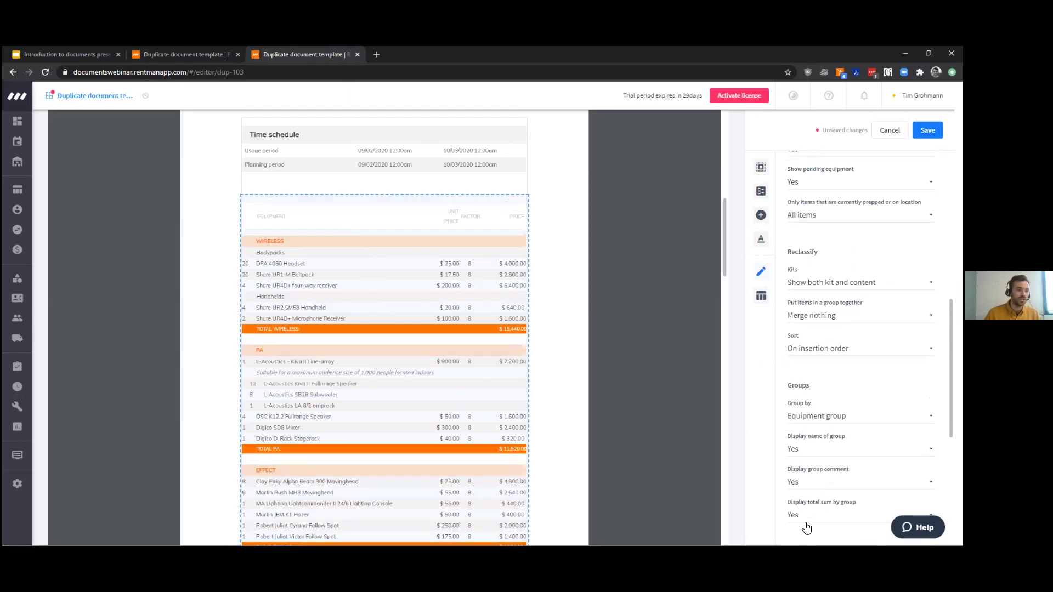
scroll(809, 329, "up", 6)
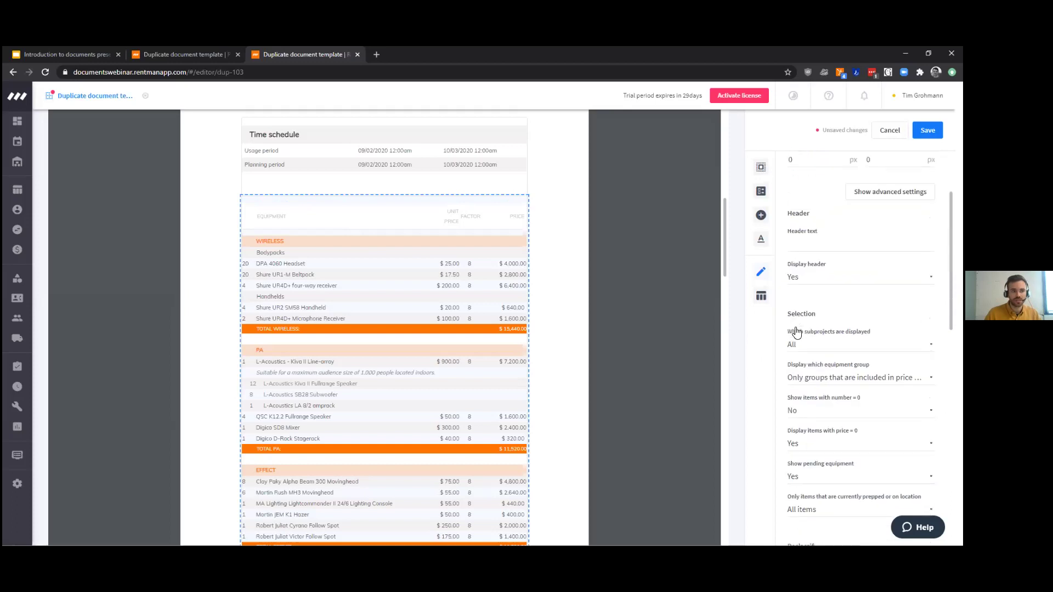
left_click(261, 217)
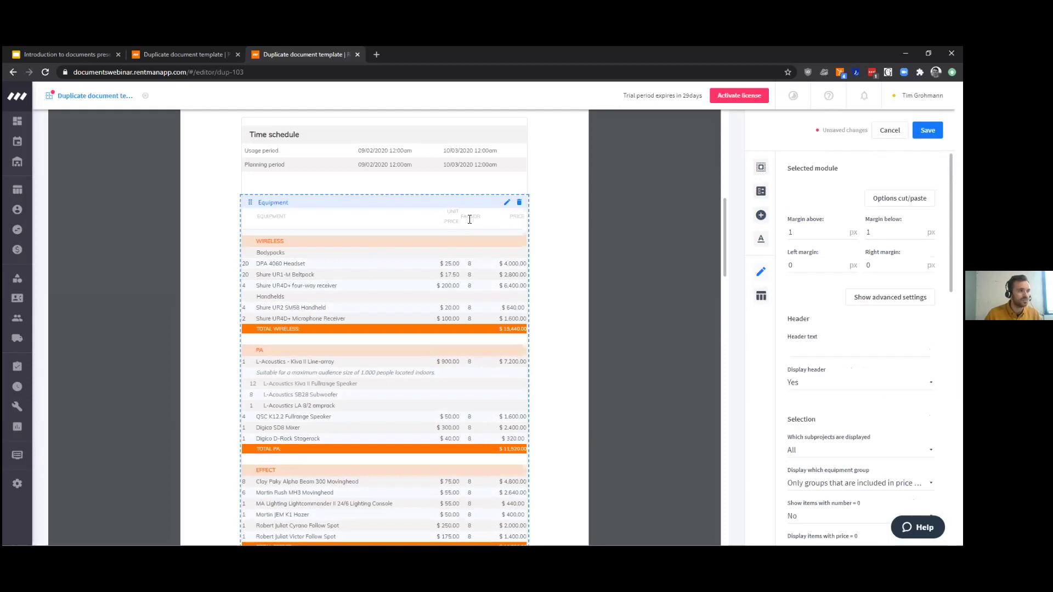
- Add a Quantity from own warehouse column from the equipment planning data to the Equipment module
left_click(761, 296)
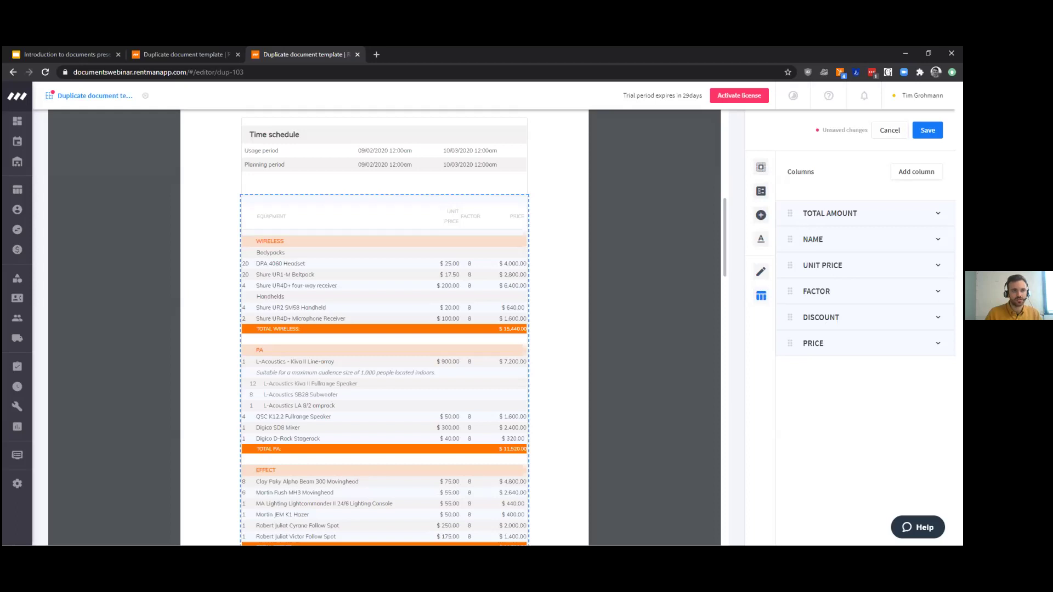
left_click(917, 172)
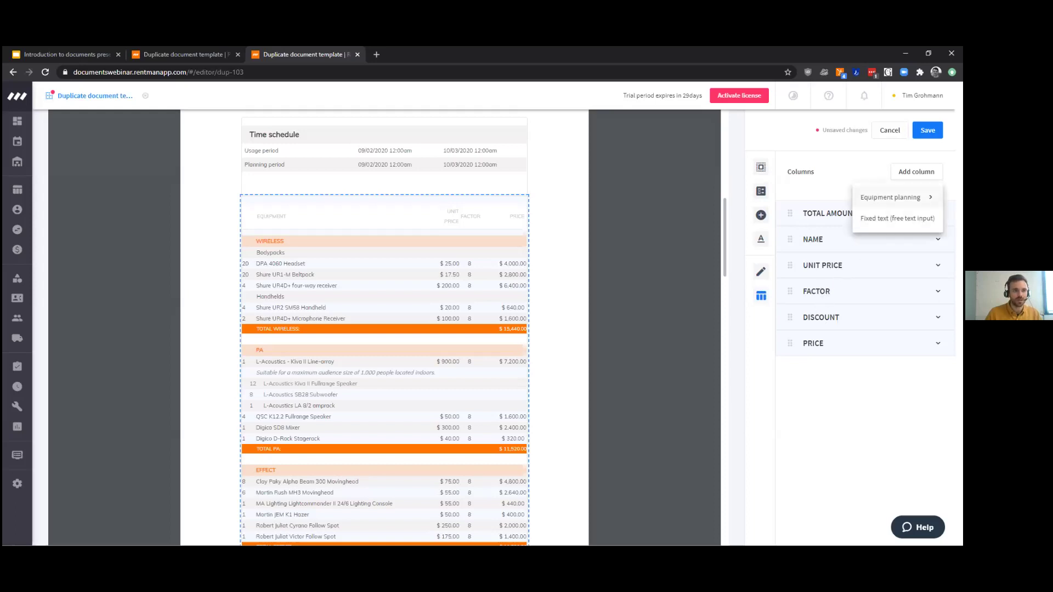
left_click(891, 198)
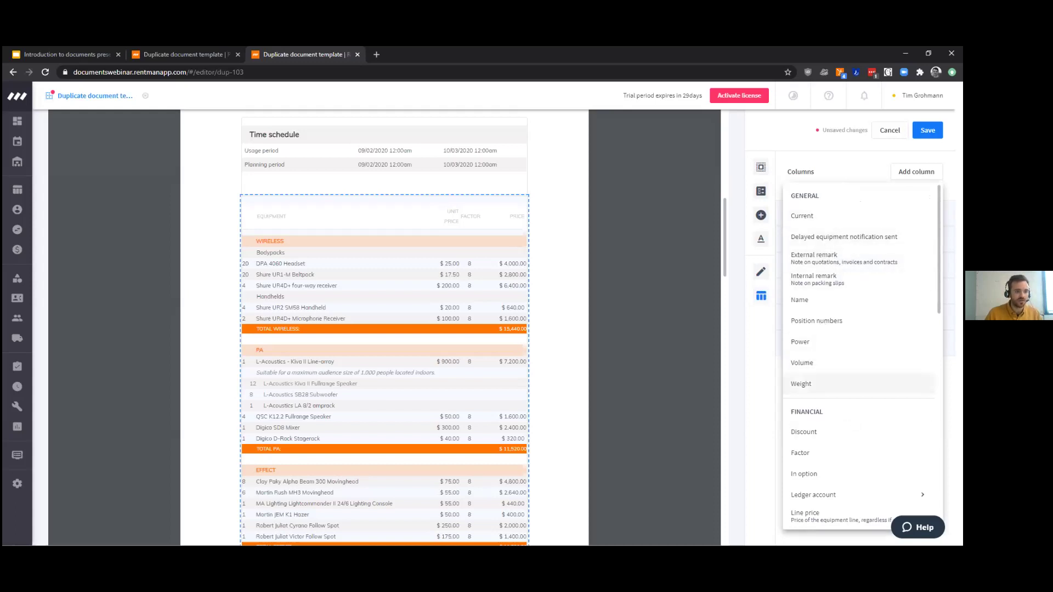
scroll(828, 384, "down", 1)
scroll(861, 356, "down", 4)
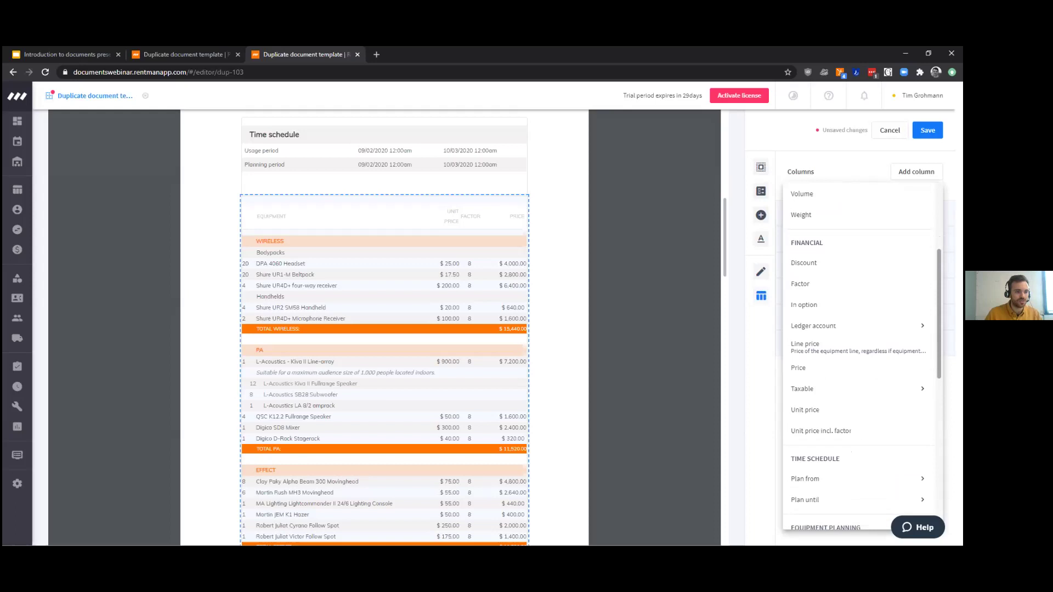
scroll(811, 418, "down", 2)
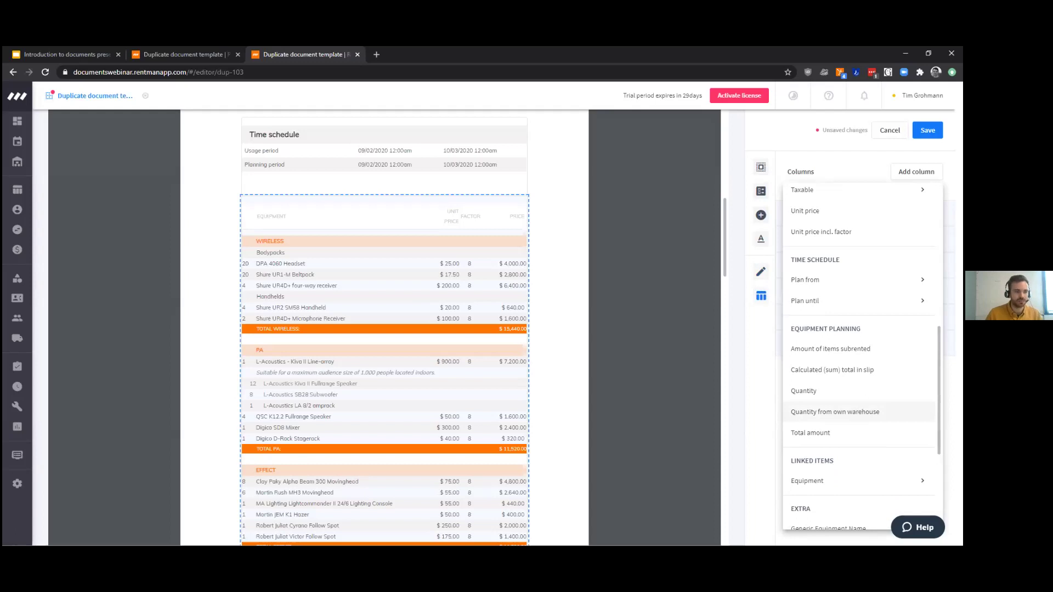
left_click(834, 412)
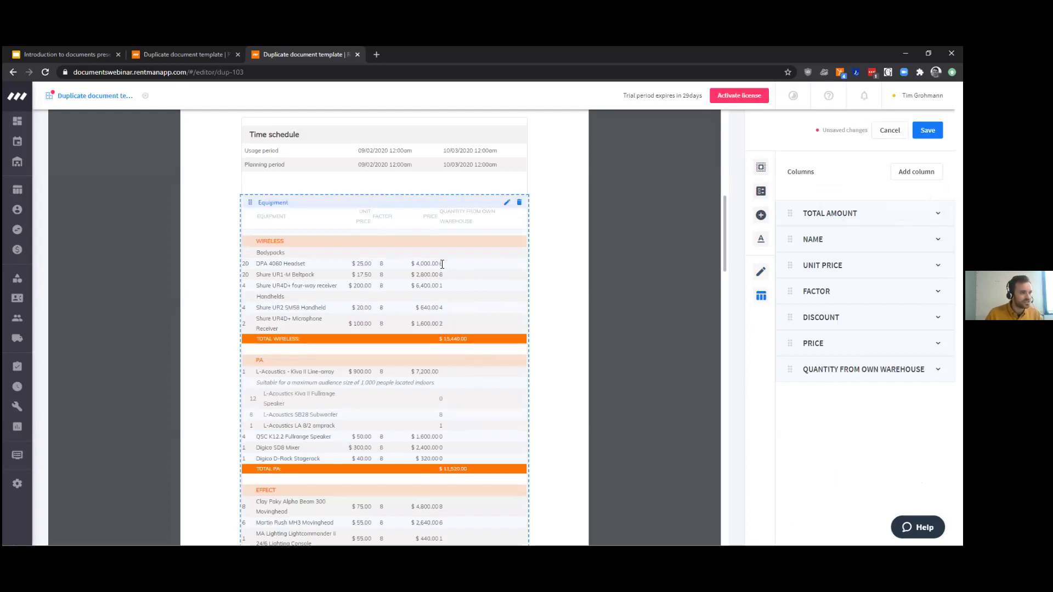
- Set the Quantity from own warehouse column's width to 20% and its left margin to 10 px
left_click(412, 265)
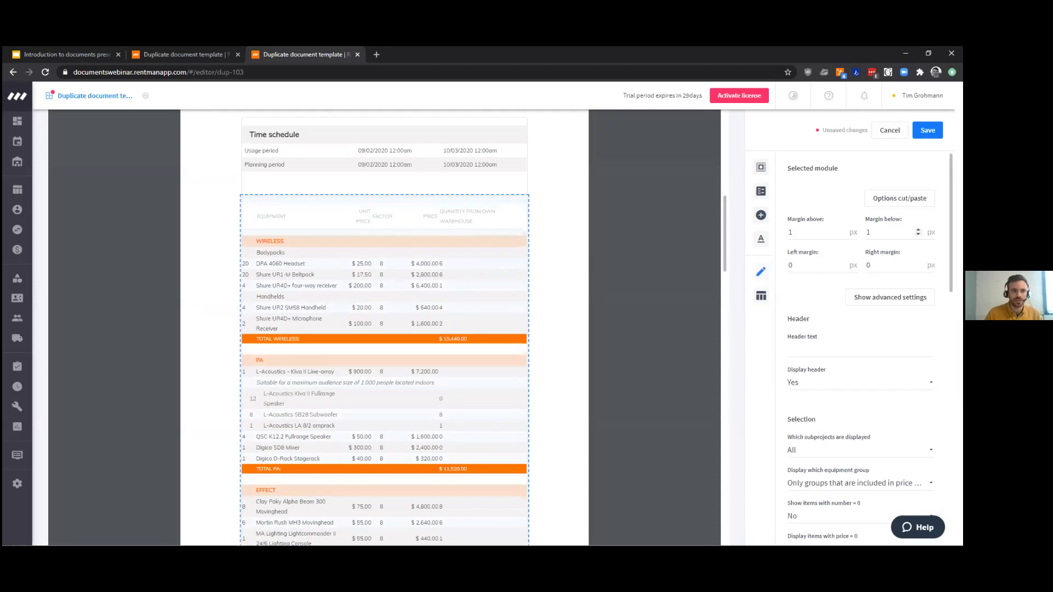
left_click(761, 297)
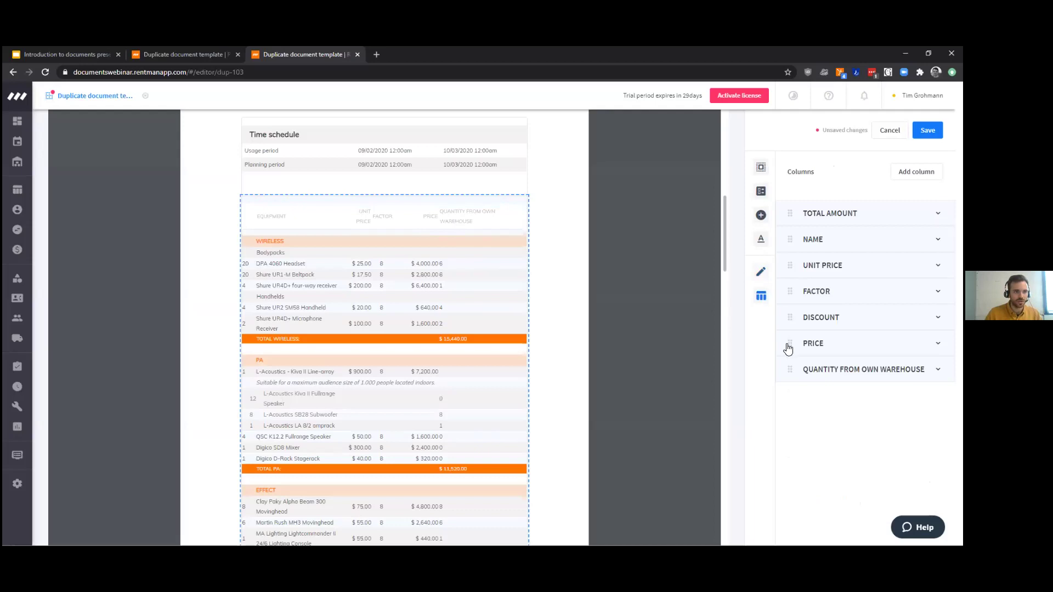
left_click(827, 373)
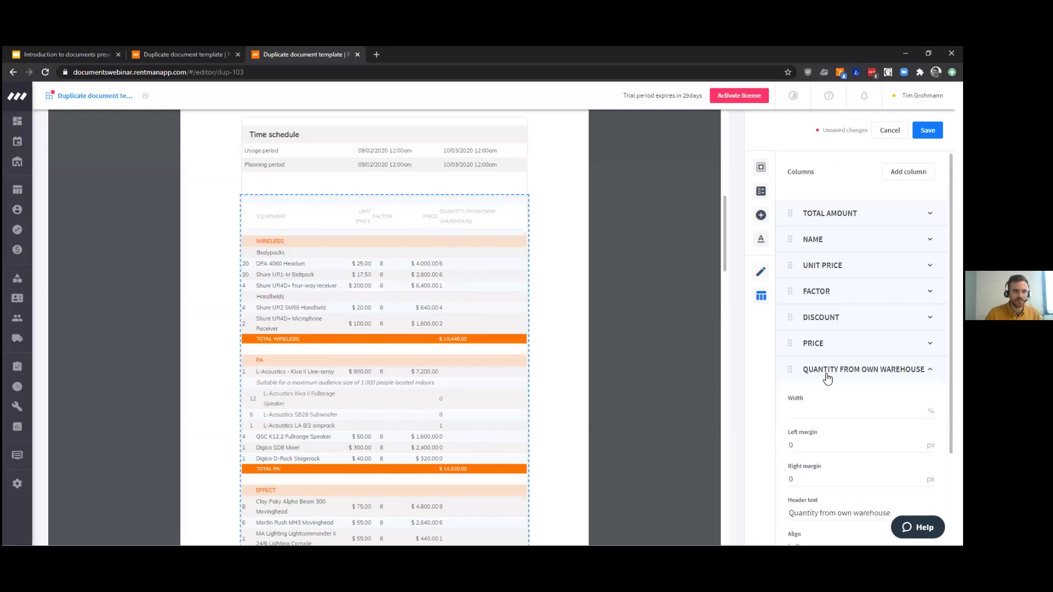
scroll(839, 430, "down", 1)
left_click(833, 363)
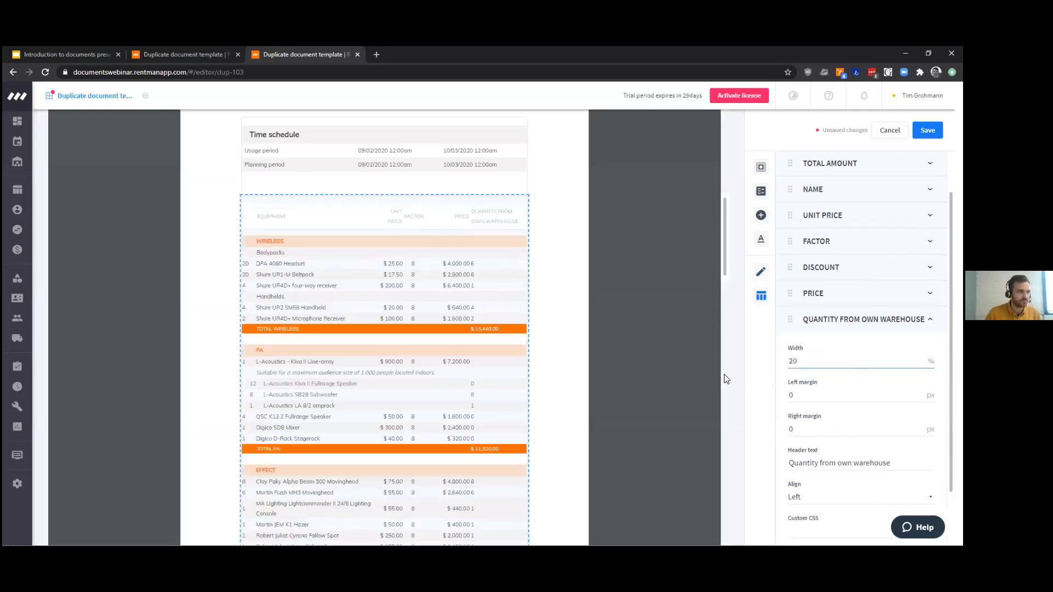
key("Tab")
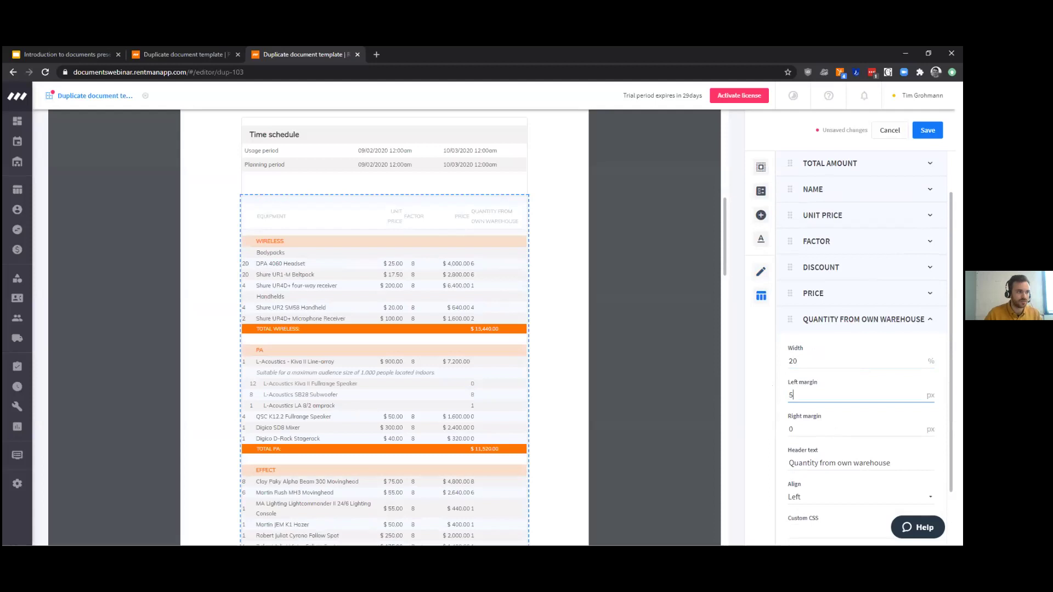
left_click_drag(793, 392, 765, 395)
type("10")
left_click(675, 372)
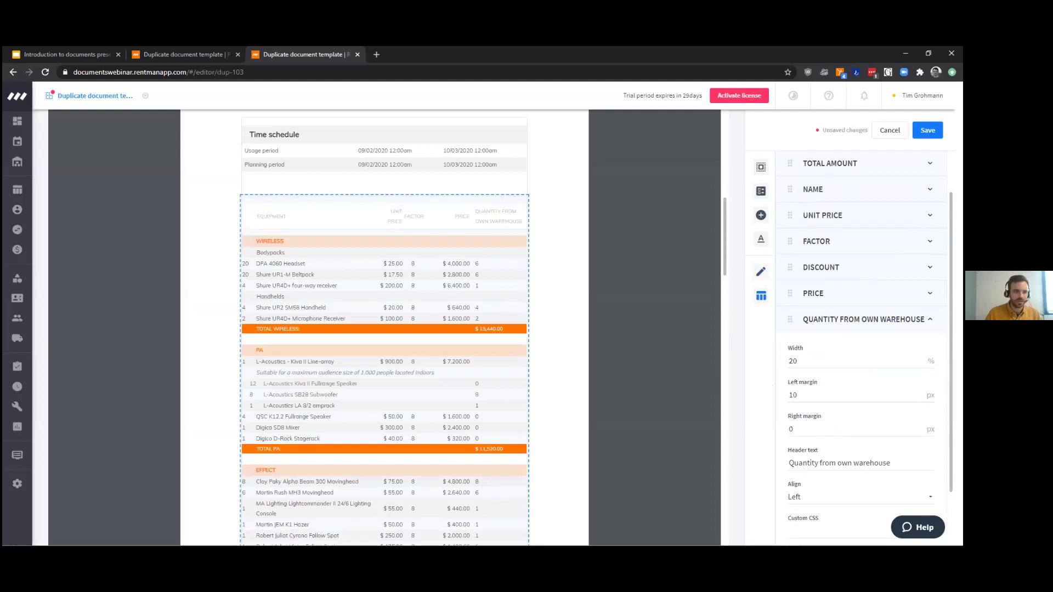
- Change the header text of the Quantity from own warehouse column to From own WH
left_click_drag(893, 464, 762, 462)
left_click(828, 466)
type("F")
left_click_drag(861, 463, 830, 463)
key("BackSpace")
key("BackSpace")
type("WH")
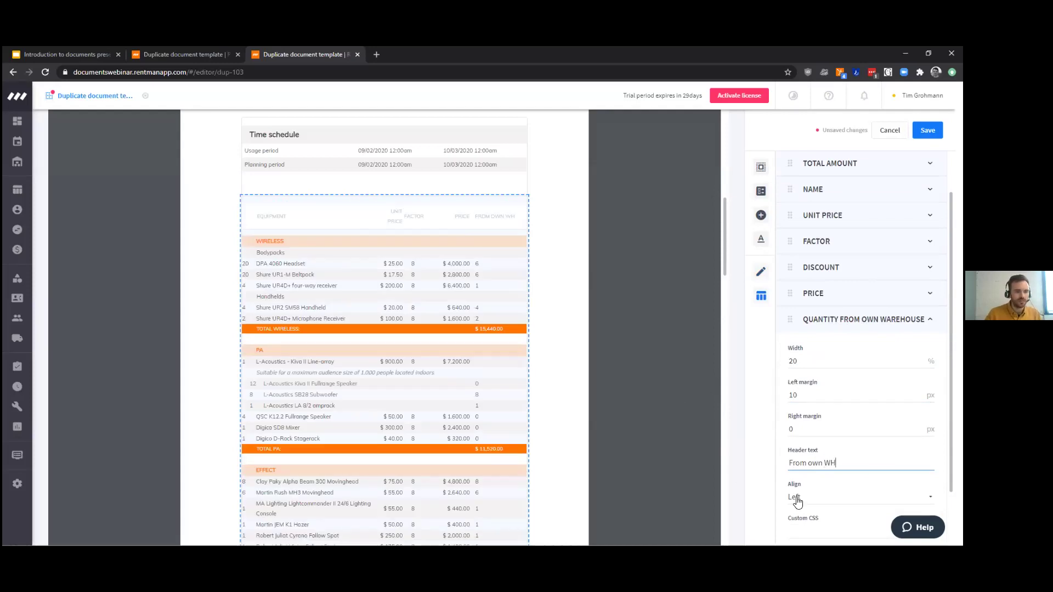
- Move the Quantity from own warehouse column to the first position, before Total amount, and collapse its settings
scroll(797, 501, "down", 2)
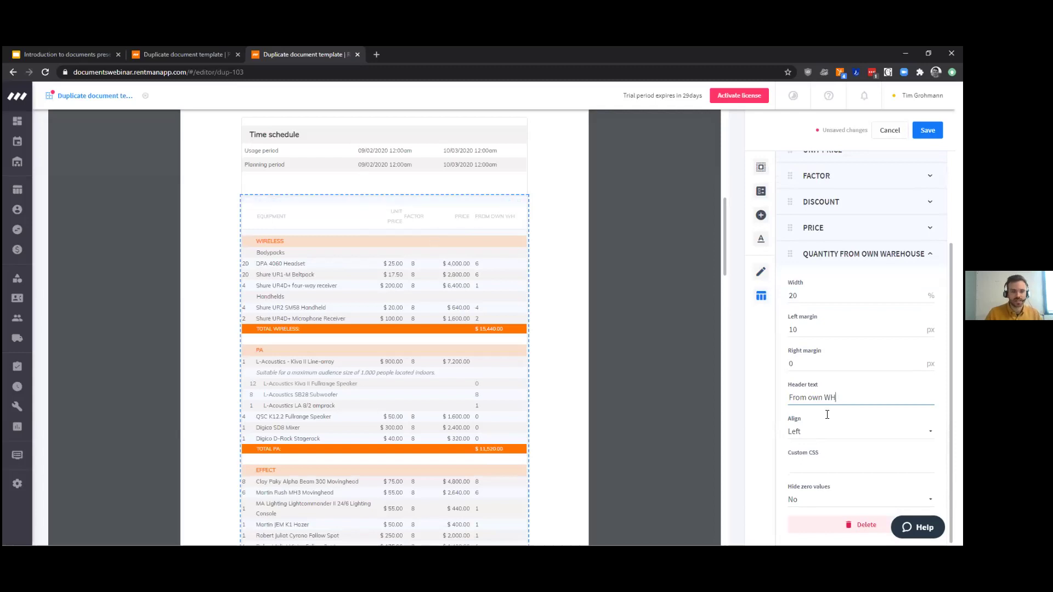
scroll(836, 312, "up", 3)
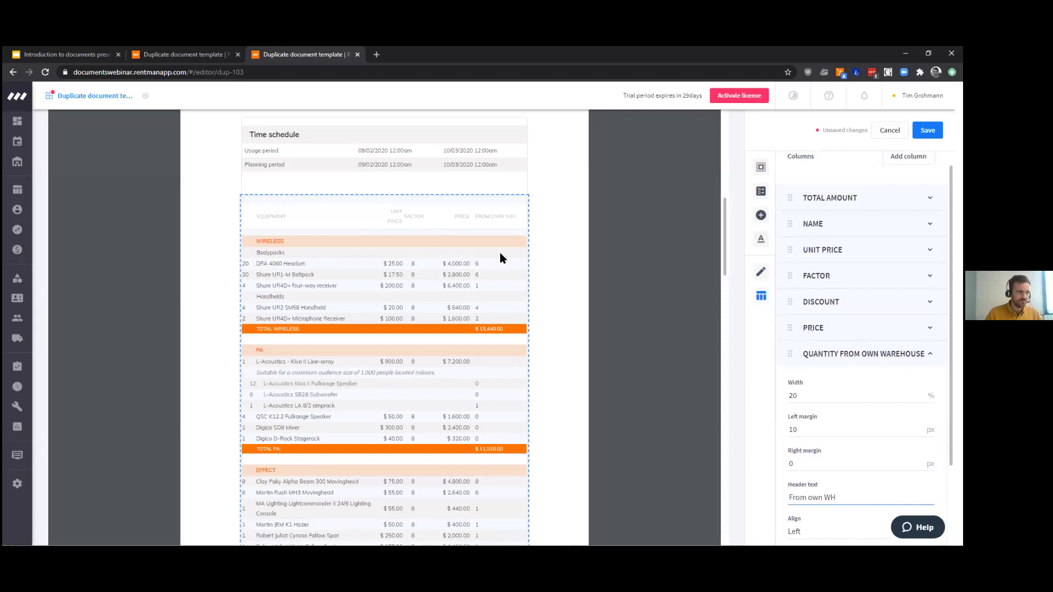
mouse_move(790, 354)
left_mouse_down()
mouse_move(806, 222)
mouse_move(802, 402)
mouse_move(801, 362)
left_mouse_up()
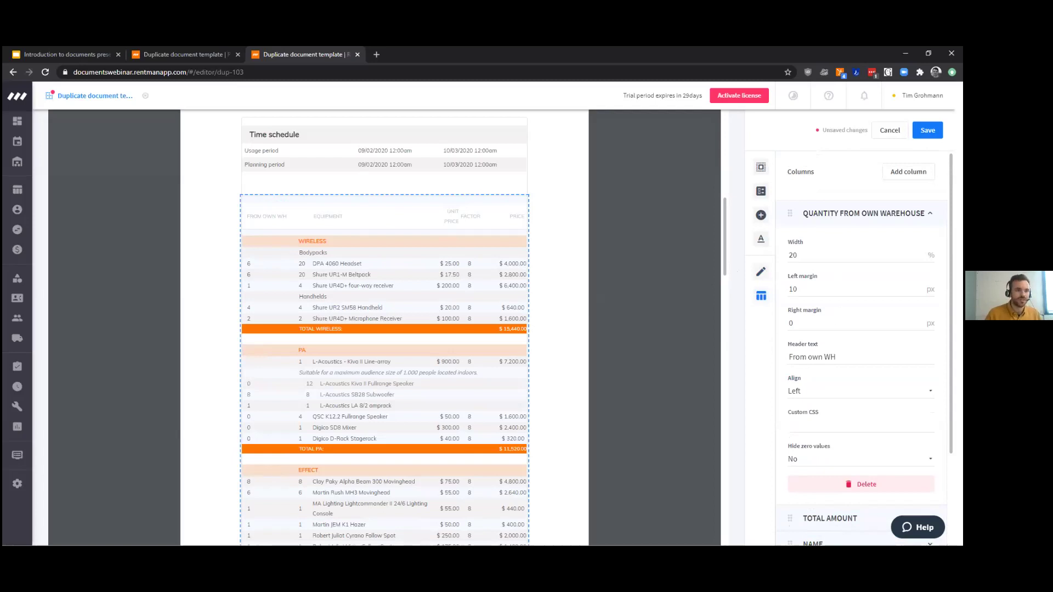
left_click(930, 213)
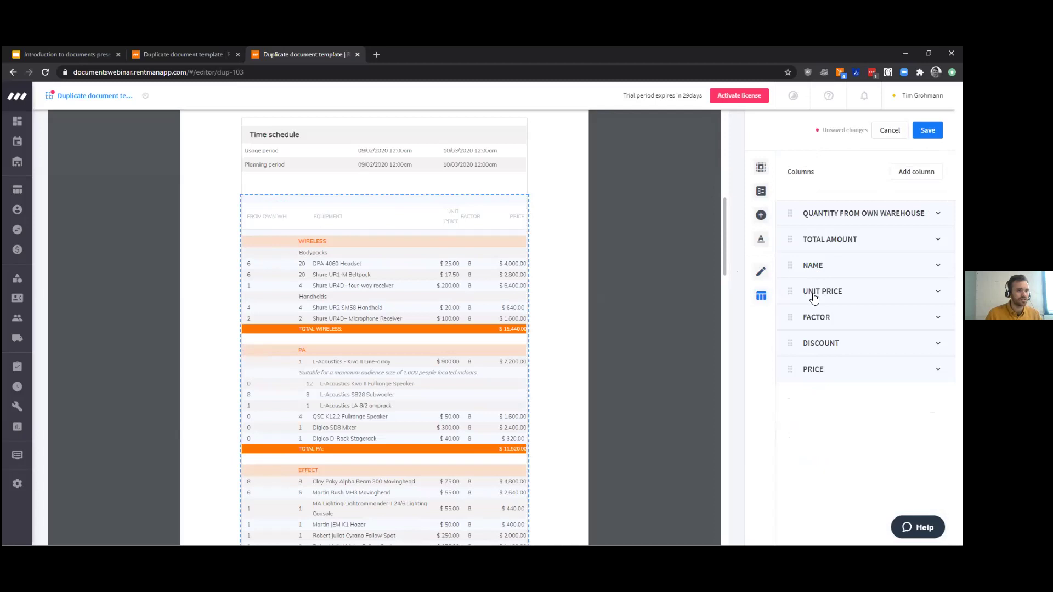
triple_click(786, 215)
left_click(788, 214)
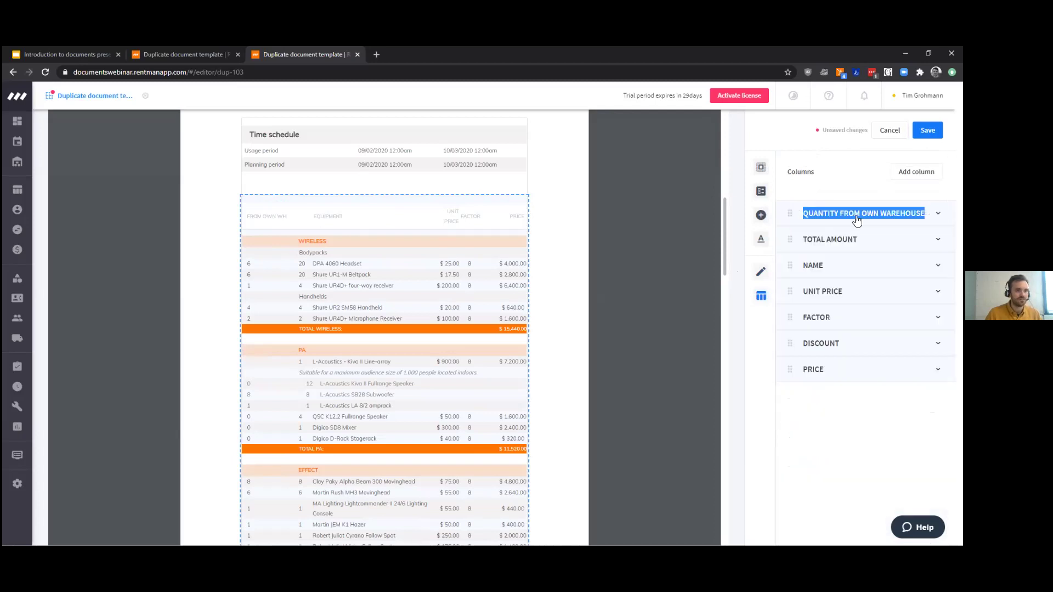
- Move the Quantity from own warehouse column to the last position in the Equipment module, after Price
left_click_drag(788, 214, 791, 371)
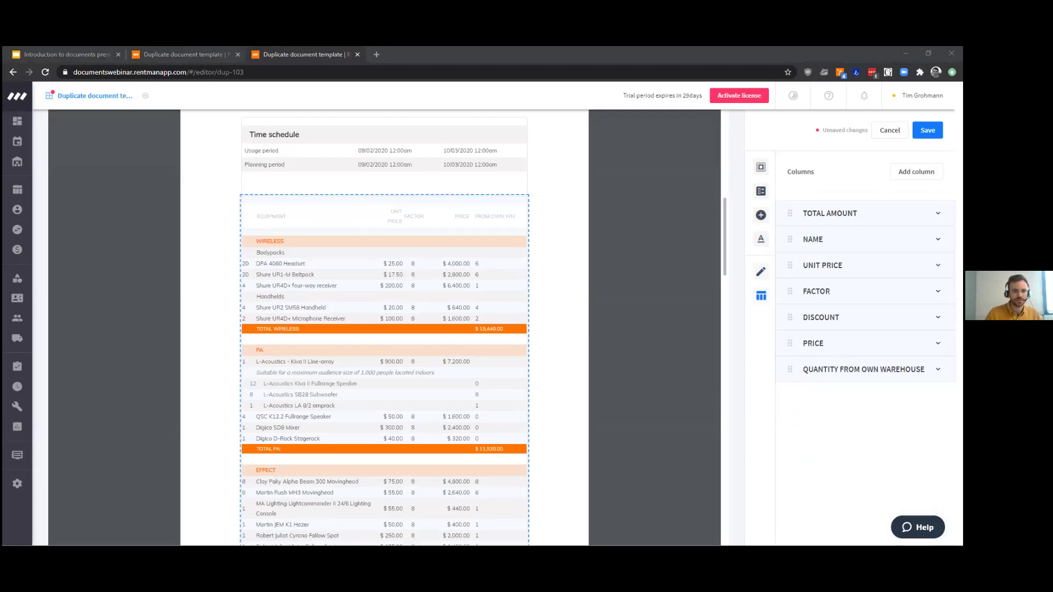
double_click(938, 344)
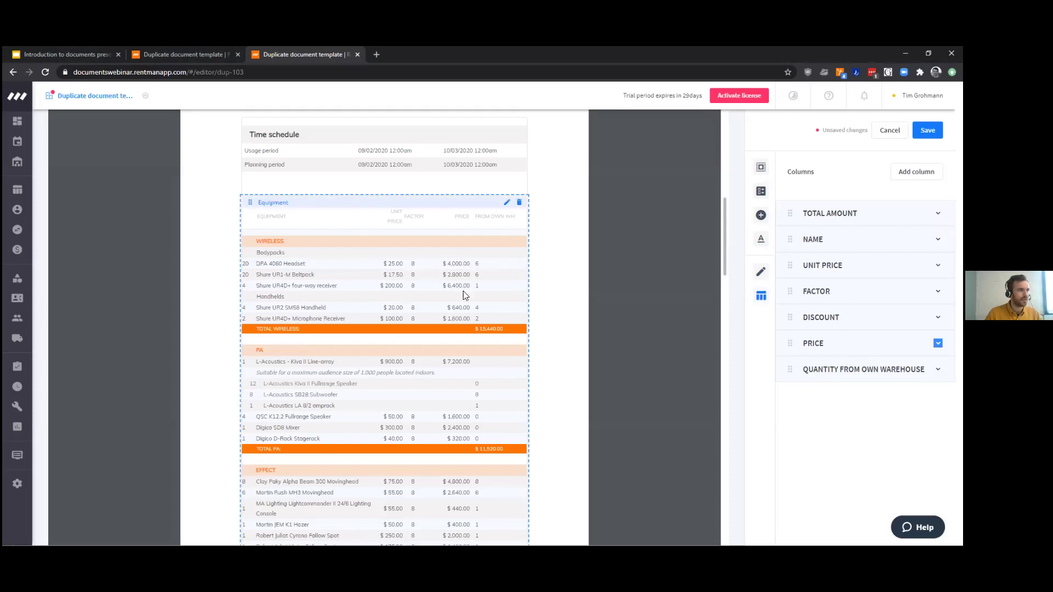
- Open the empty-looking Text module between the project details and the time schedule to inspect the variable it contains
scroll(363, 299, "up", 2)
scroll(363, 299, "up", 5)
scroll(398, 313, "down", 1)
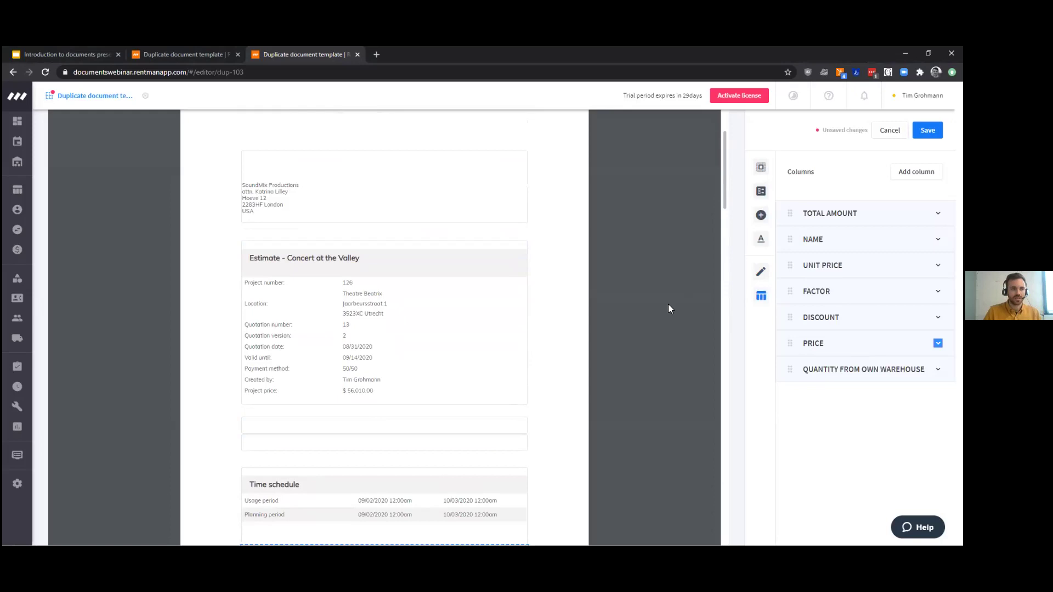
left_click(509, 424)
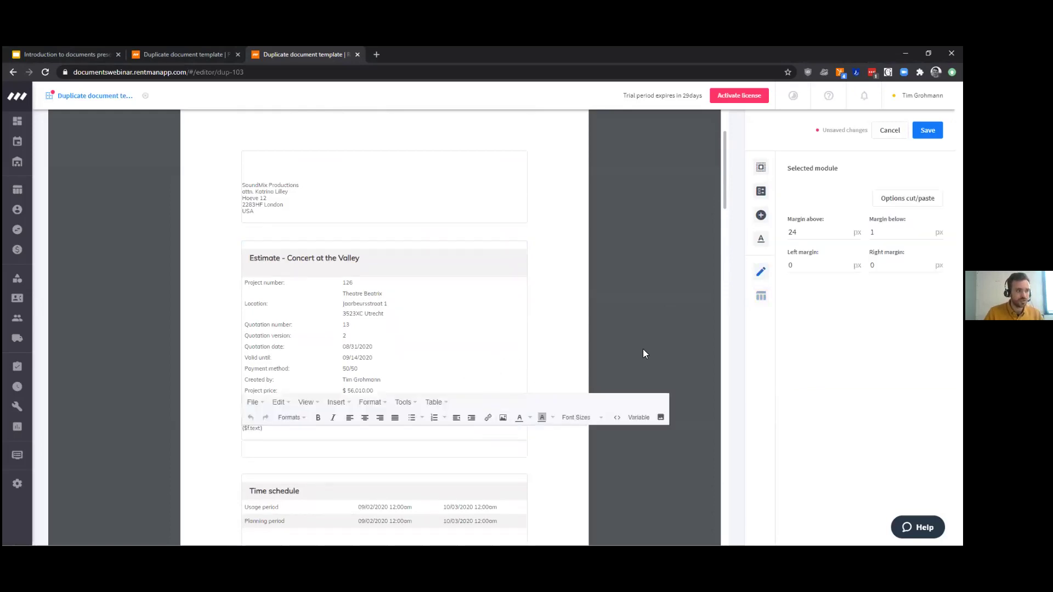
left_click(570, 348)
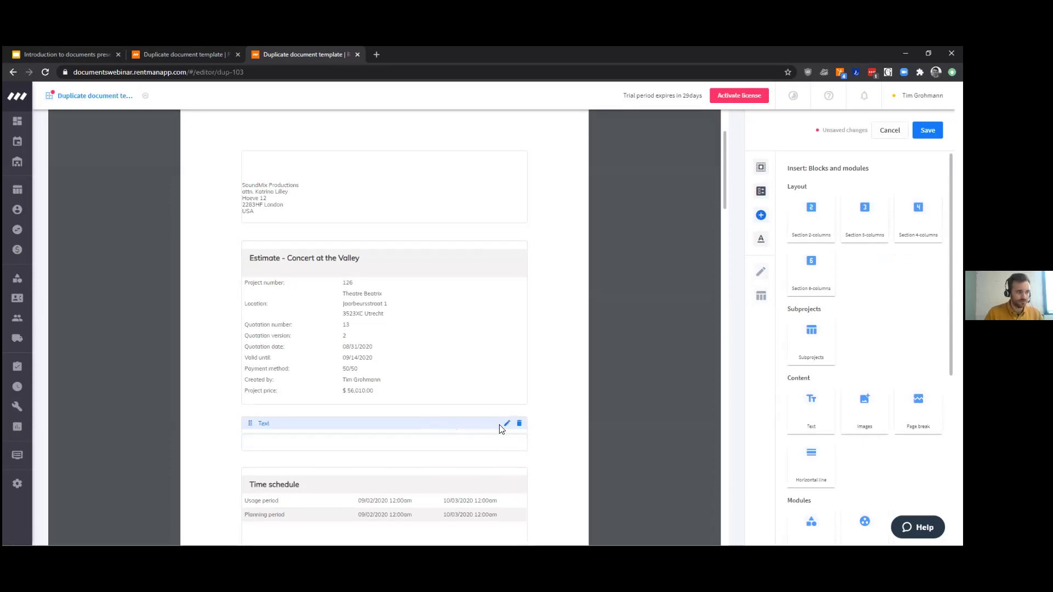
left_click(505, 425)
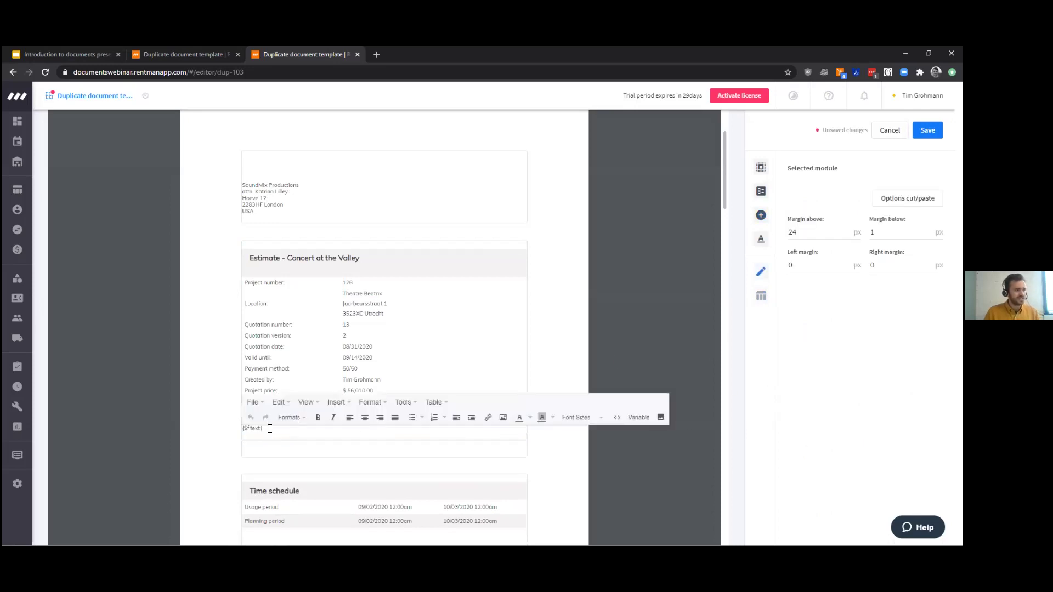
left_click(550, 446)
left_click(761, 215)
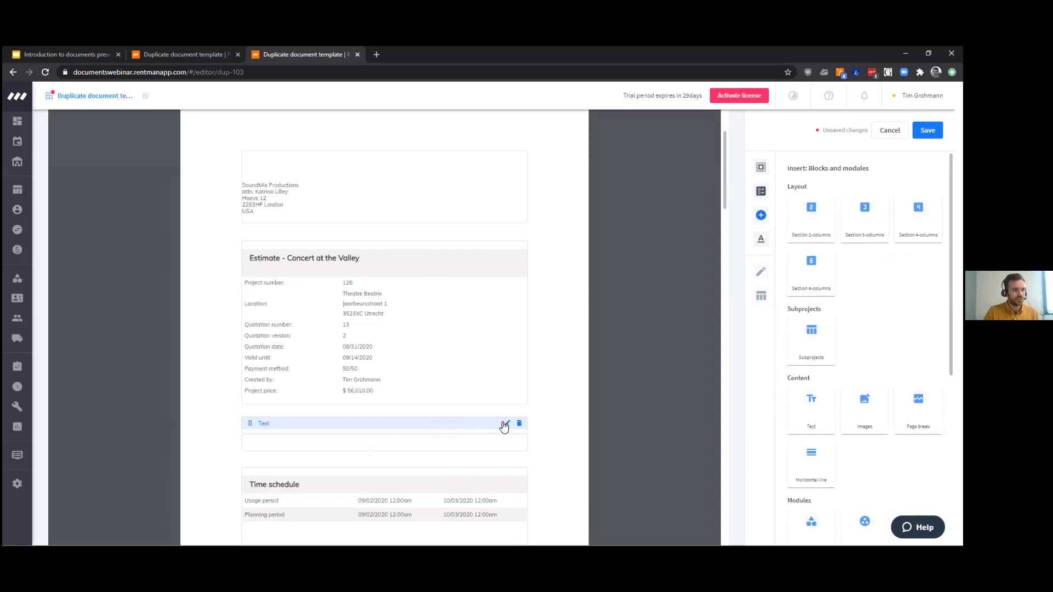
left_click(508, 424)
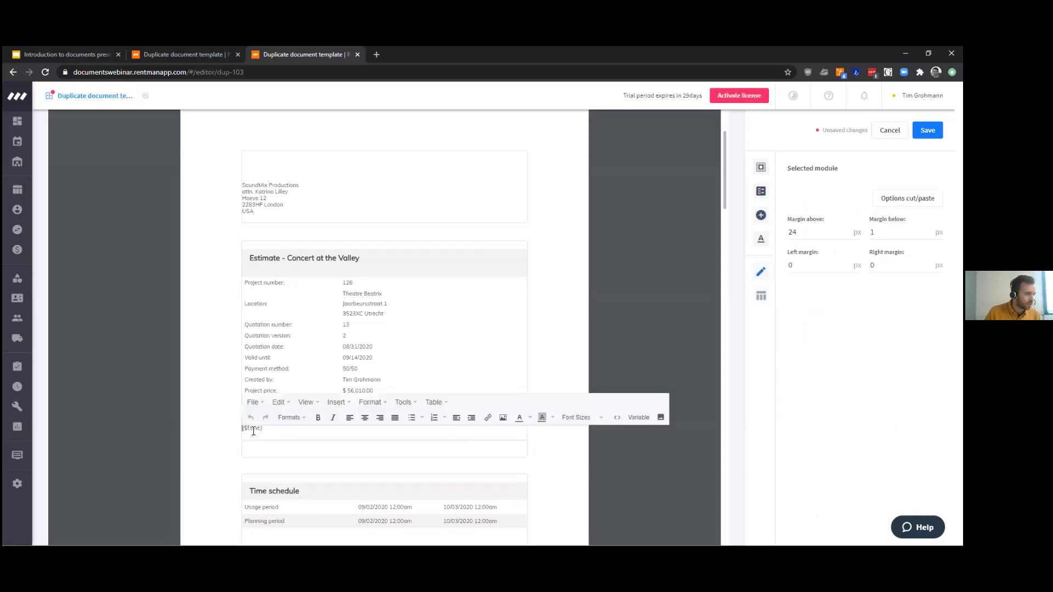
left_click(562, 456)
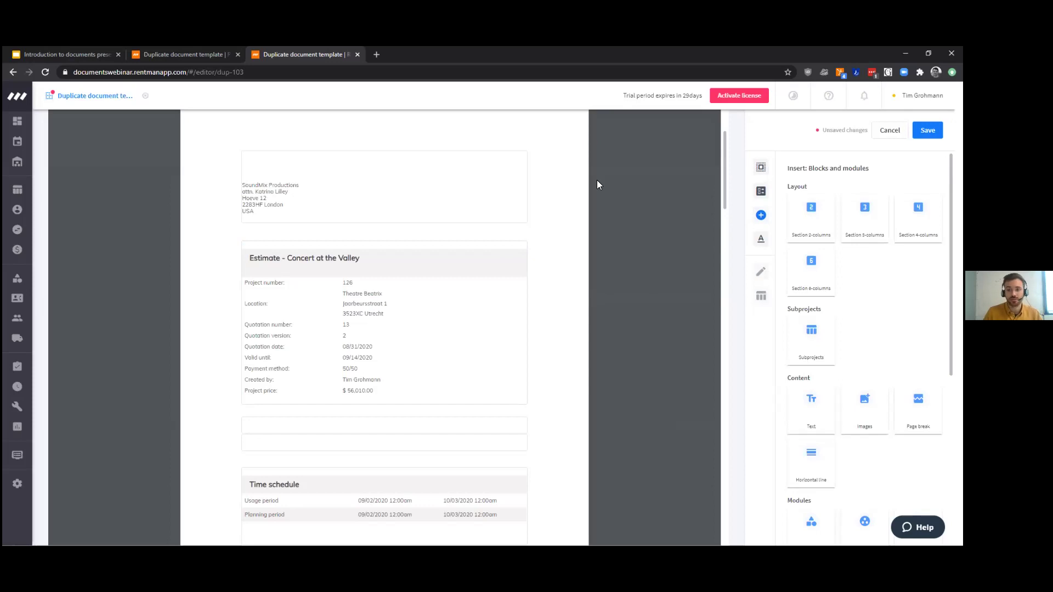
- Open the template's footer text and insert the current page number variable
left_click(761, 190)
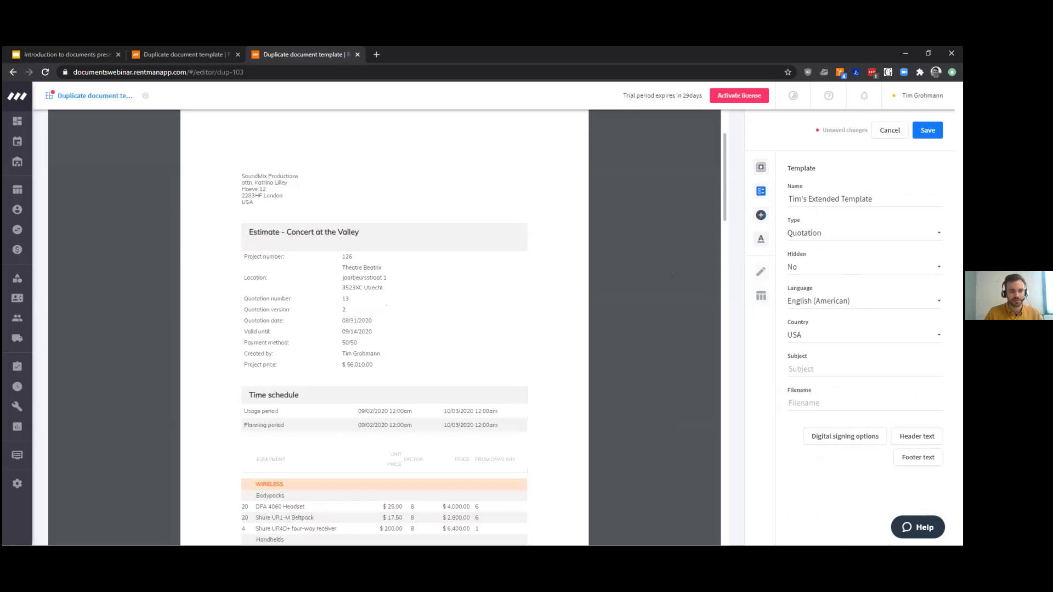
left_click(919, 458)
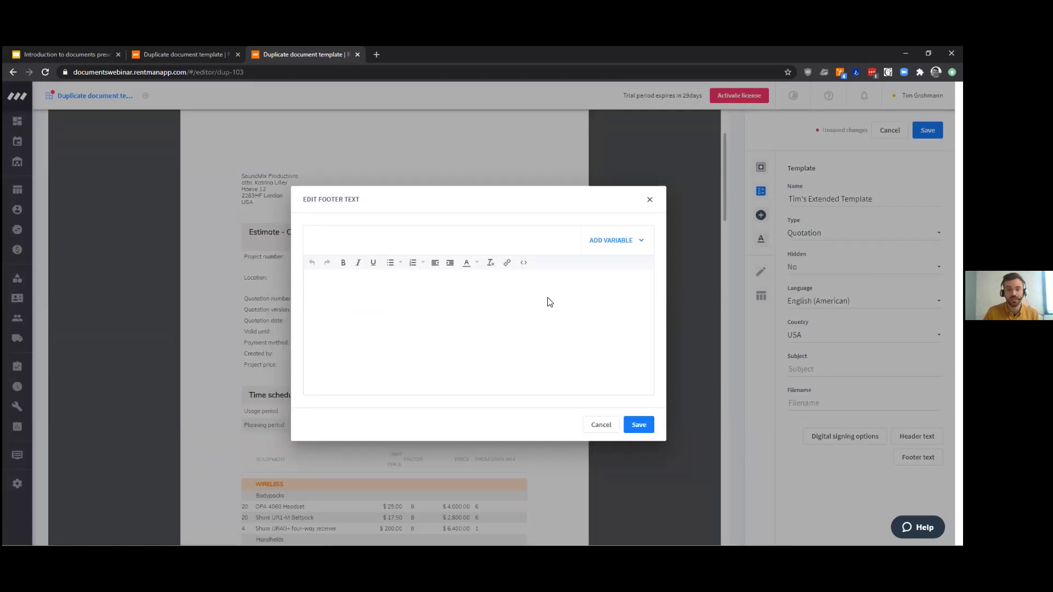
left_click(619, 246)
left_click(622, 298)
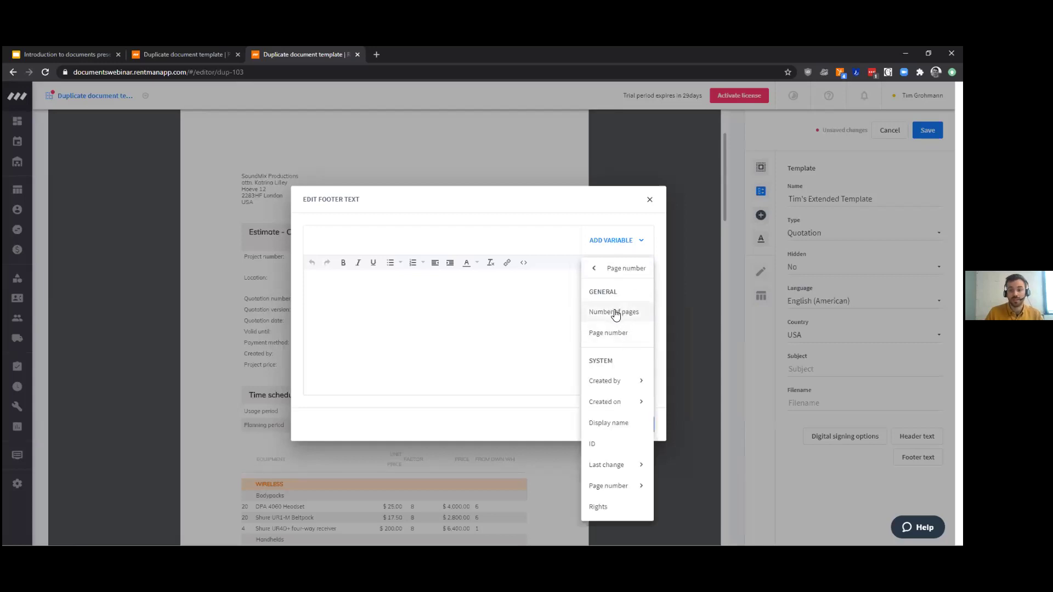
left_click(629, 337)
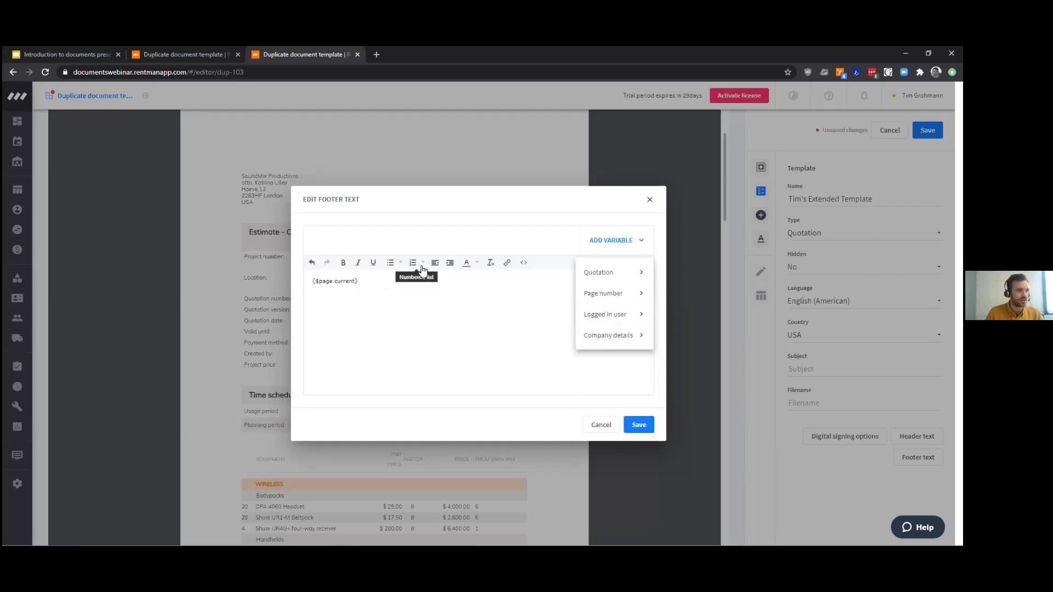
- Increase the indent of the page number variable by seven levels and save the footer text
left_click_drag(379, 282, 313, 282)
double_click(340, 283)
triple_click(340, 284)
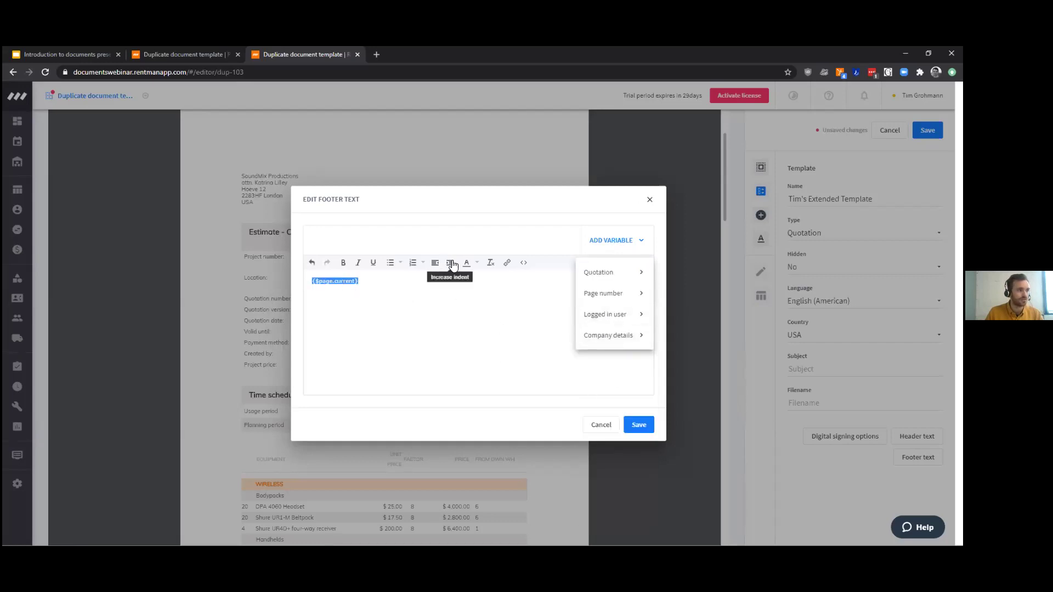
left_click(449, 263)
left_click(450, 263)
left_click(449, 264)
left_click(449, 264)
left_click(449, 263)
left_click(449, 264)
left_click(449, 263)
left_click(638, 424)
- Review the template preview from the estimate details through the equipment, crew and transport tables to the totals
scroll(561, 385, "down", 15)
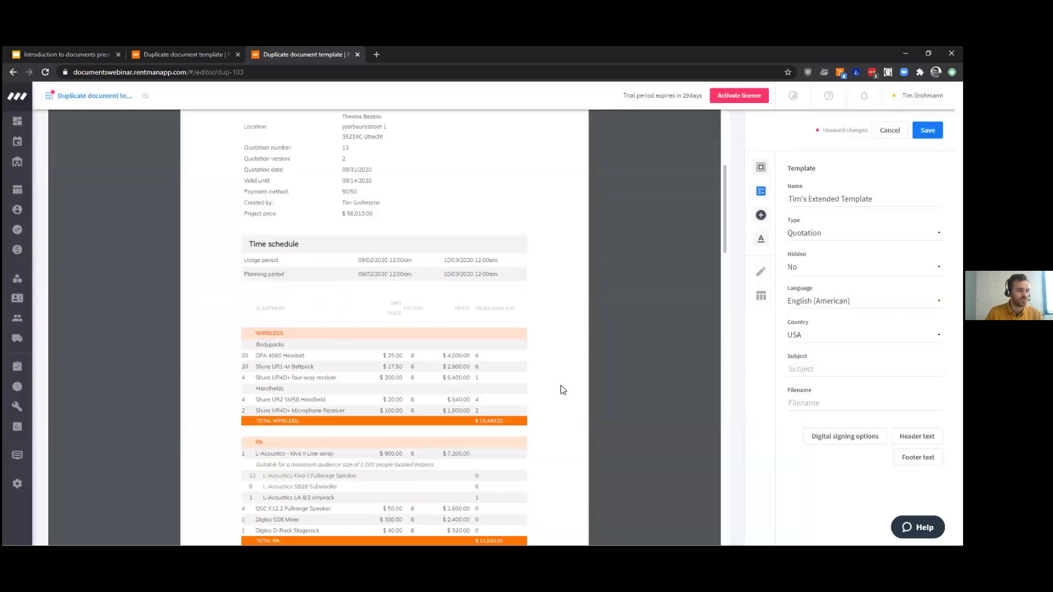
scroll(561, 389, "down", 3)
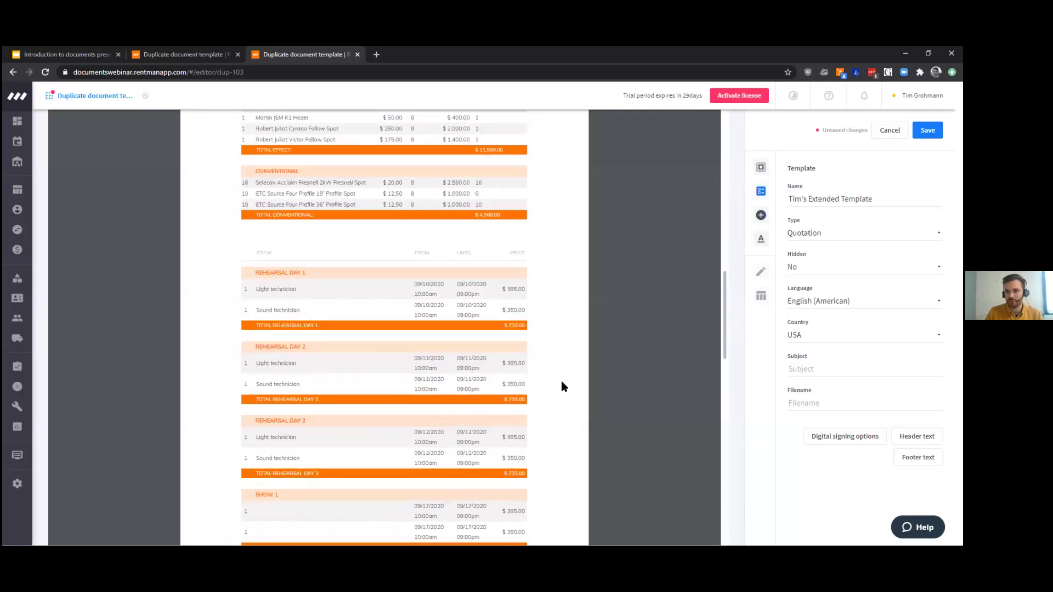
scroll(561, 383, "up", 15)
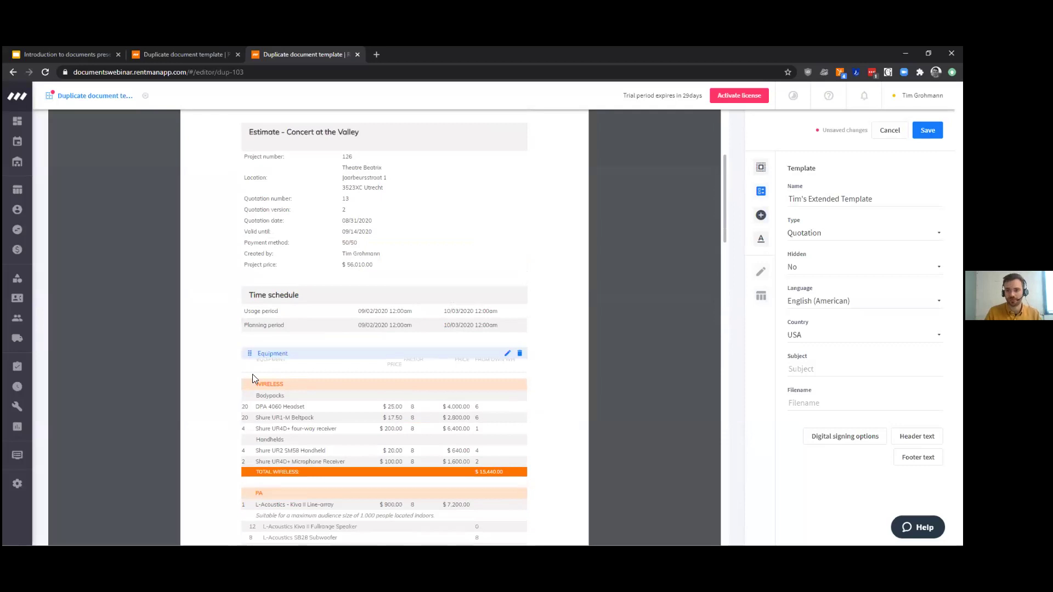
scroll(354, 315, "up", 3)
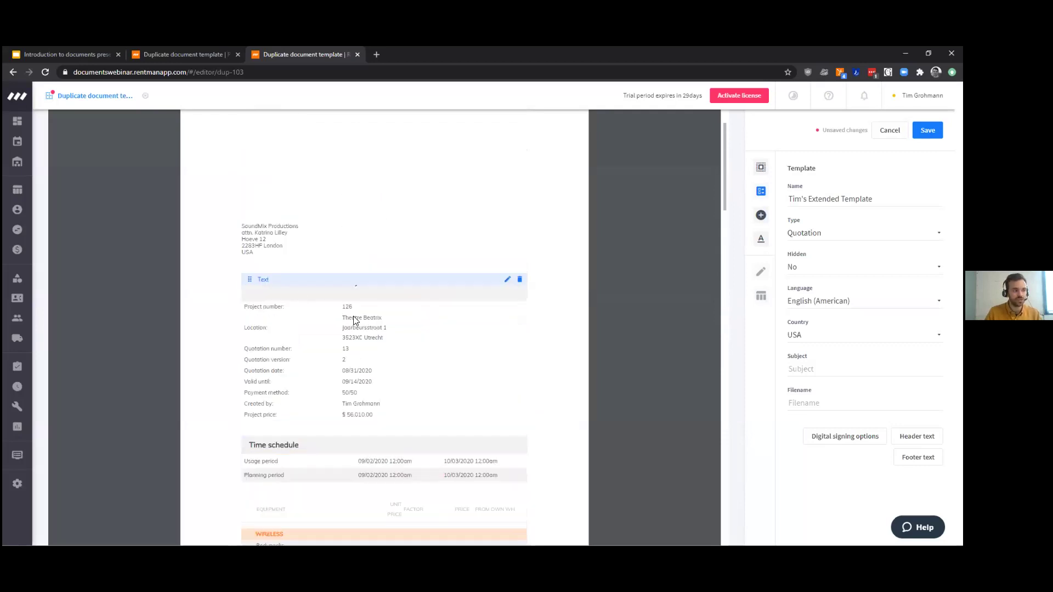
scroll(435, 373, "up", 1)
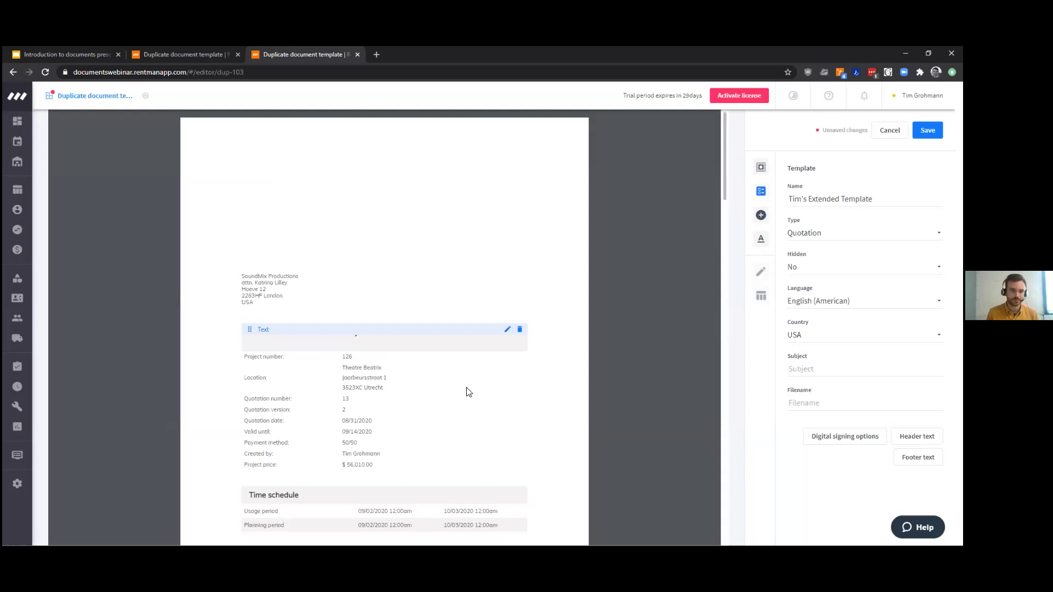
scroll(357, 355, "down", 7)
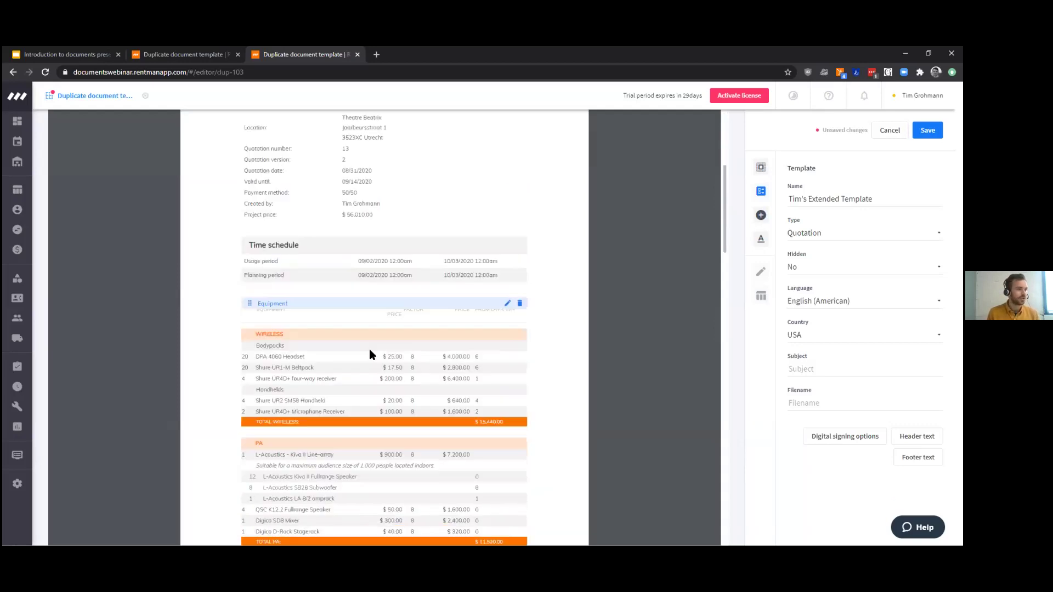
scroll(369, 350, "down", 6)
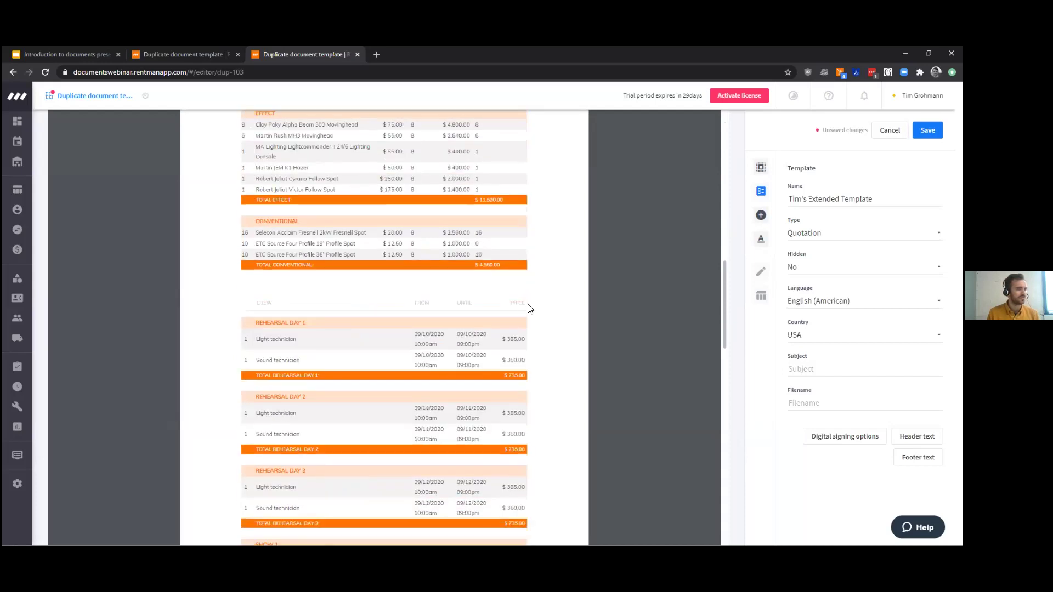
scroll(556, 298, "down", 4)
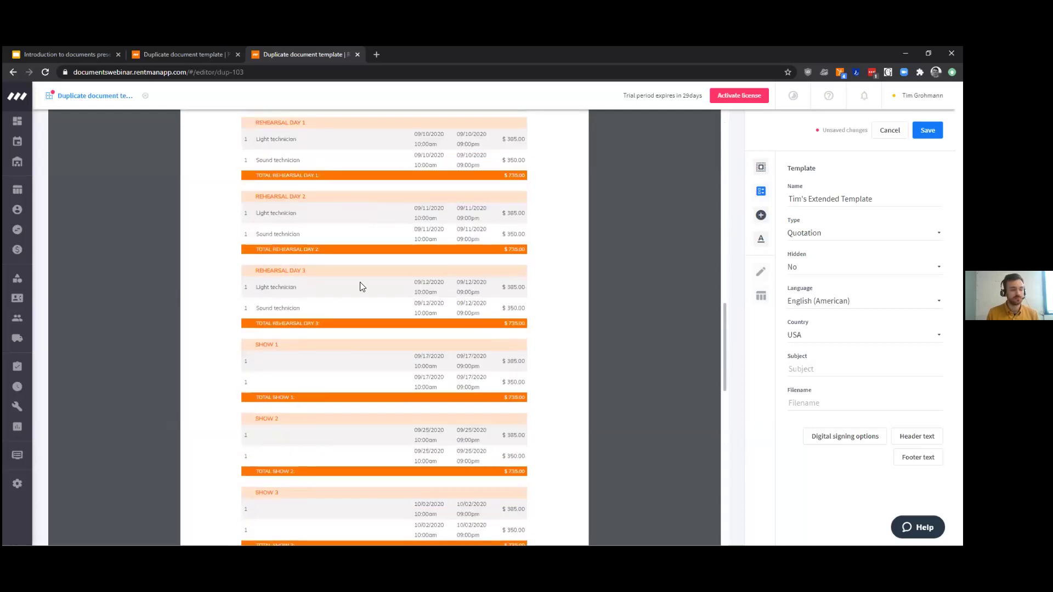
scroll(574, 312, "down", 5)
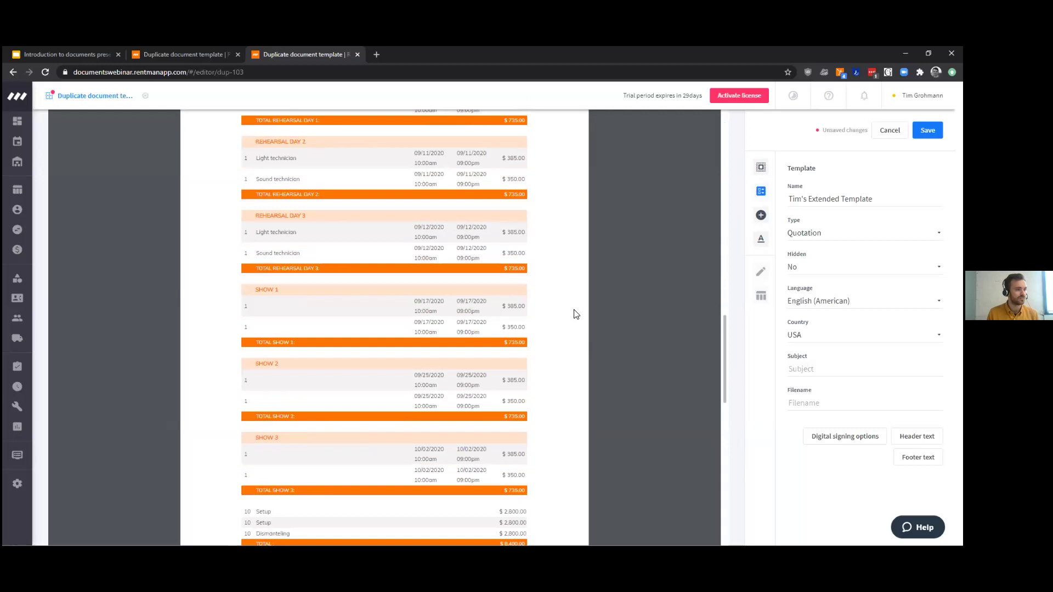
scroll(575, 314, "down", 4)
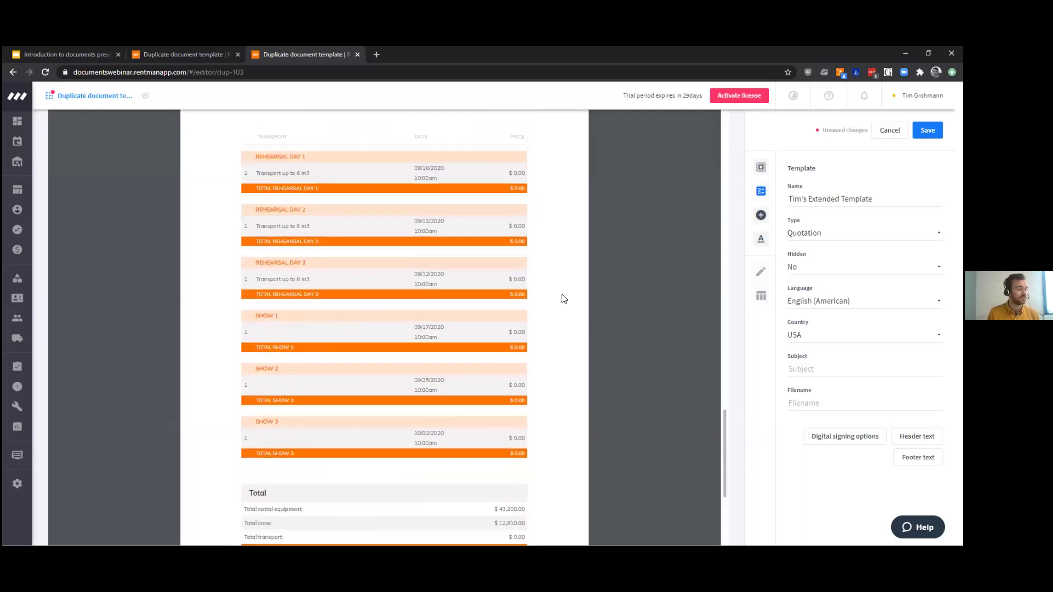
scroll(560, 298, "down", 3)
scroll(561, 298, "up", 8)
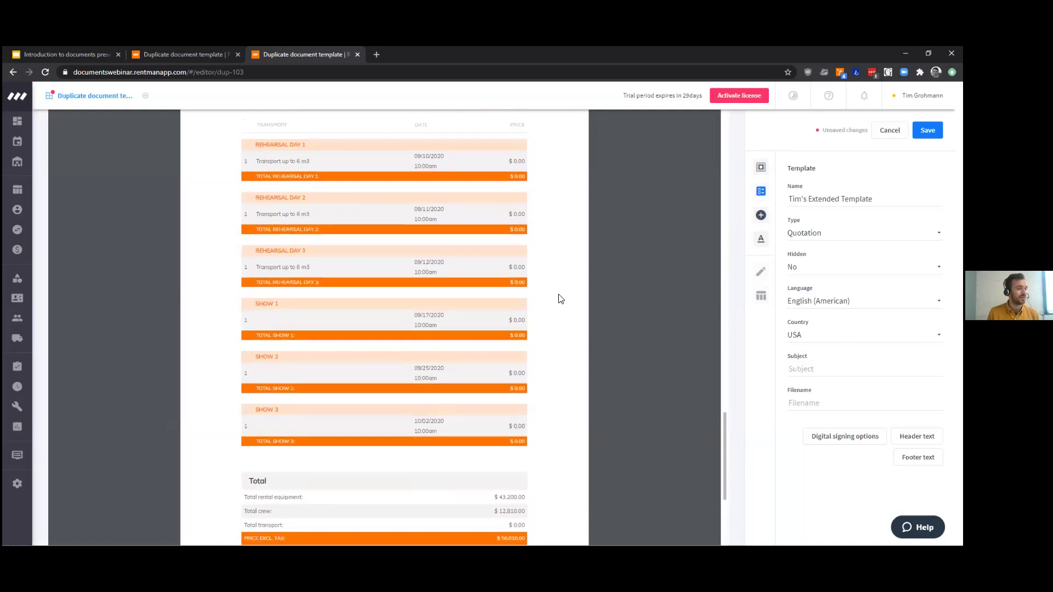
scroll(560, 298, "up", 10)
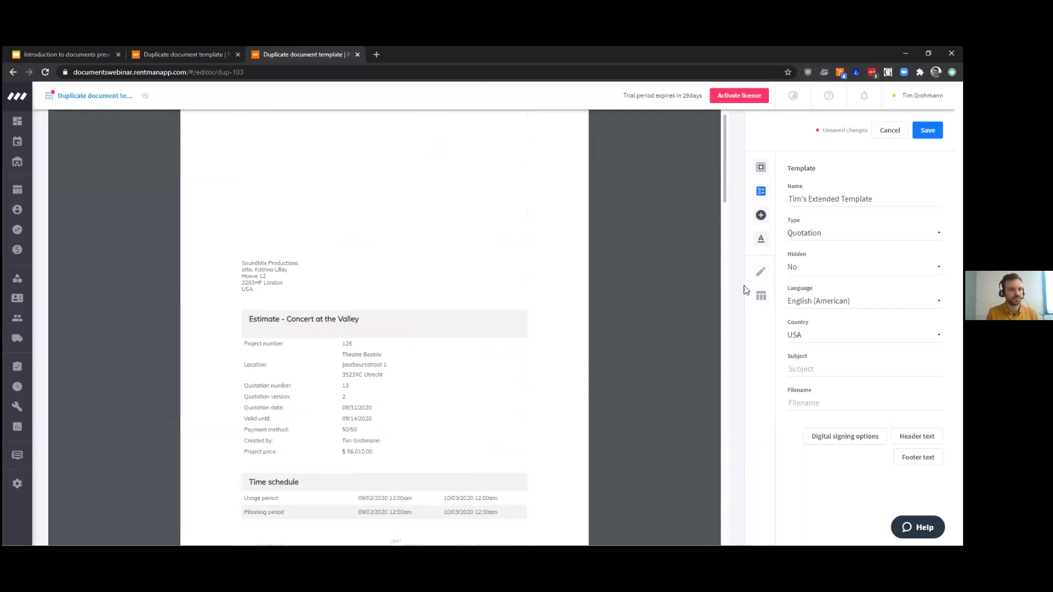
- Insert a page break between the Time schedule and Equipment modules
left_click(760, 216)
scroll(869, 349, "down", 1)
scroll(588, 346, "down", 5)
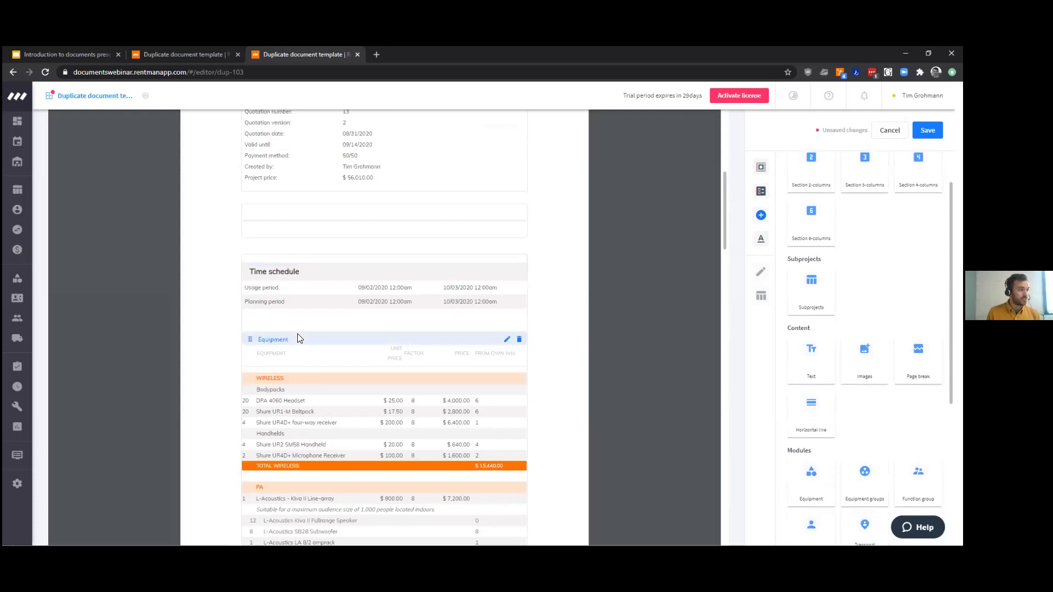
left_click_drag(864, 368, 347, 318)
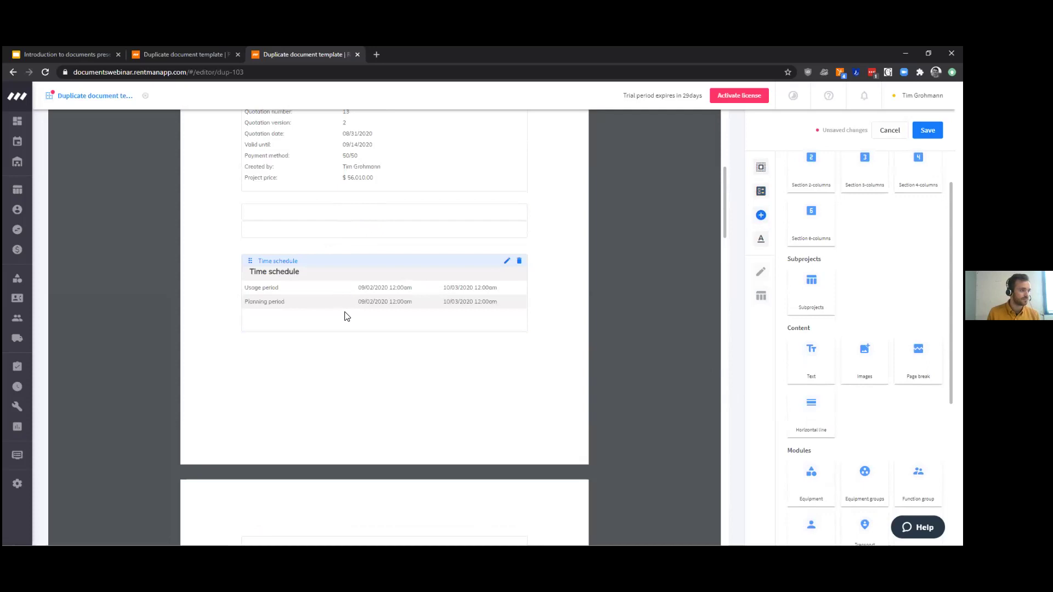
- Check the document's page layout around the page break, including the time schedule, equipment and crew sections
scroll(329, 294, "up", 2)
scroll(331, 297, "up", 4)
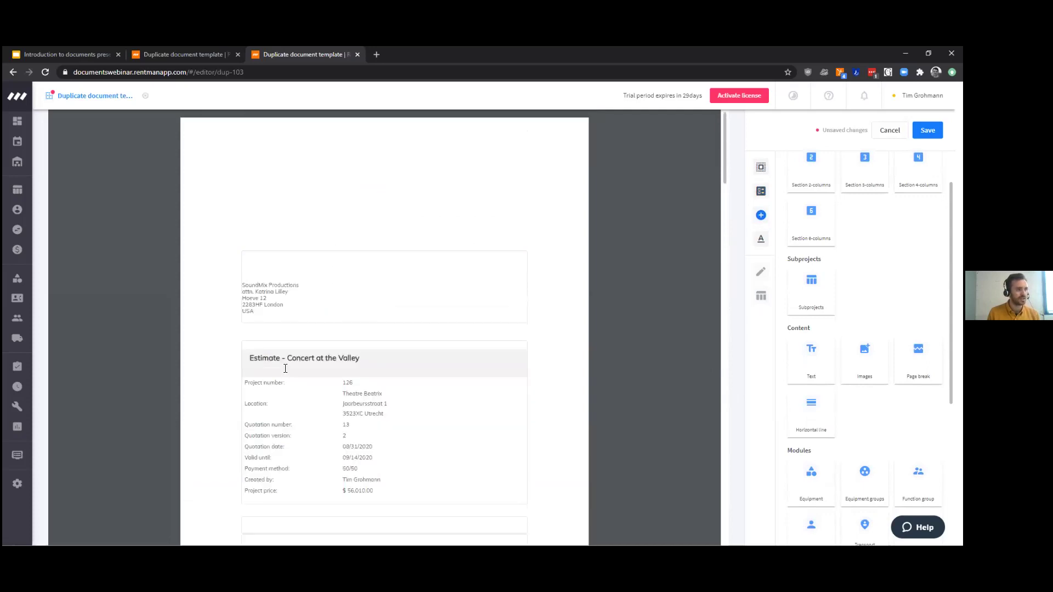
scroll(419, 381, "down", 10)
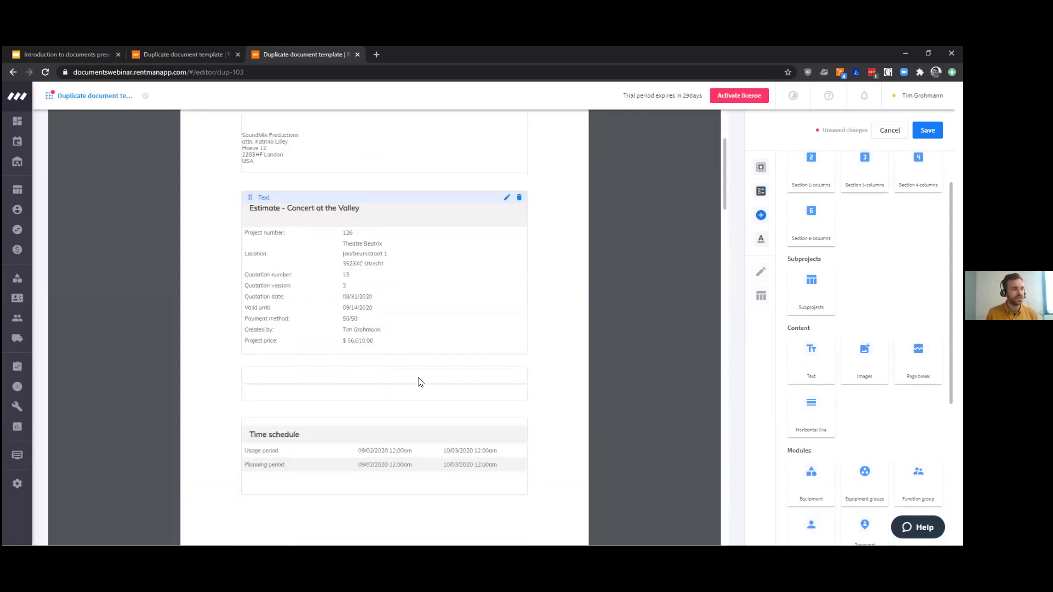
scroll(419, 381, "down", 3)
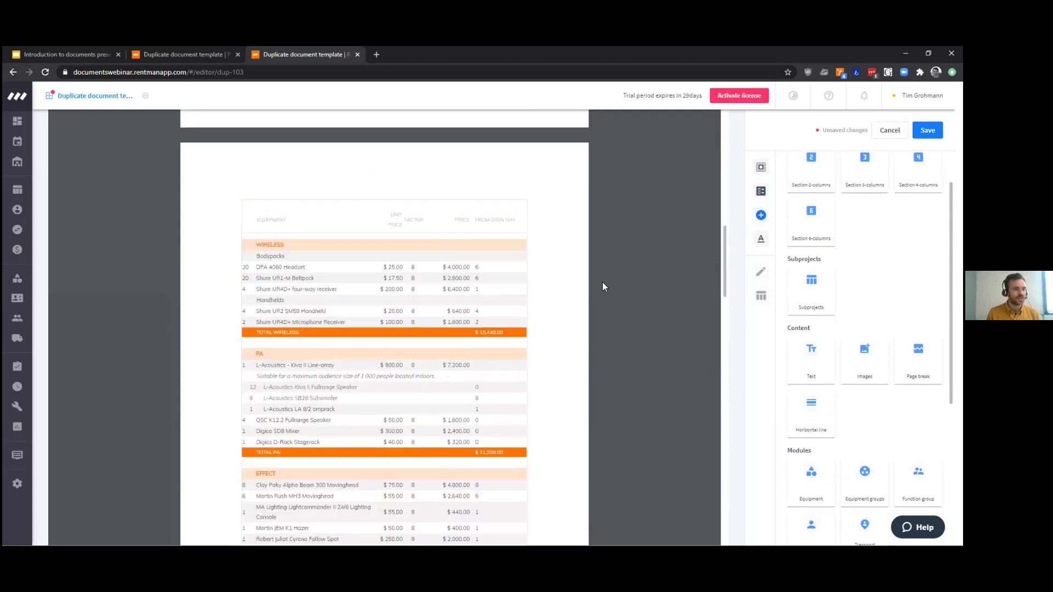
scroll(336, 350, "down", 1)
scroll(327, 312, "down", 6)
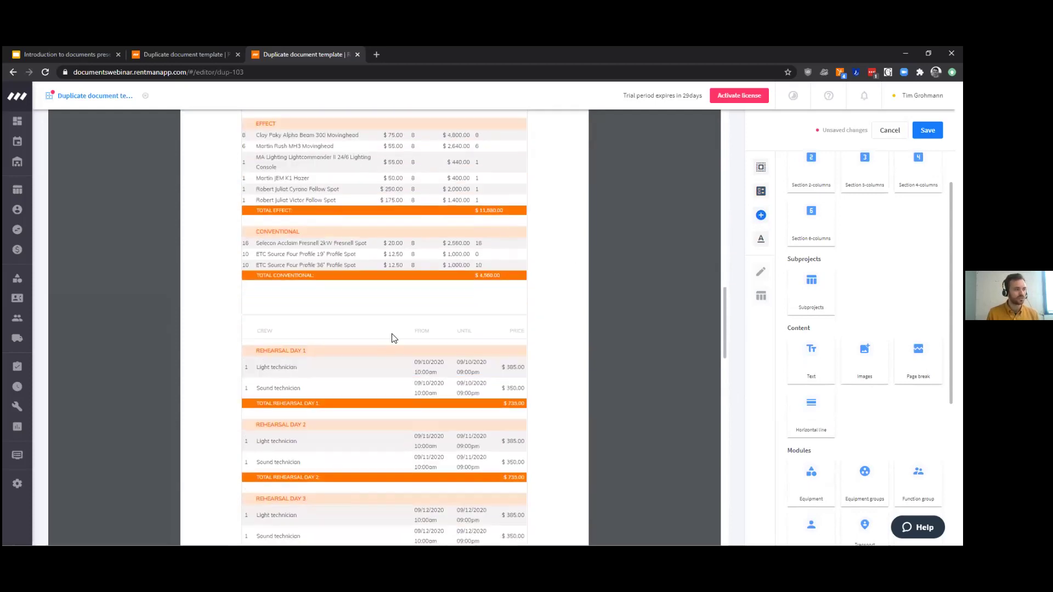
scroll(294, 282, "up", 3)
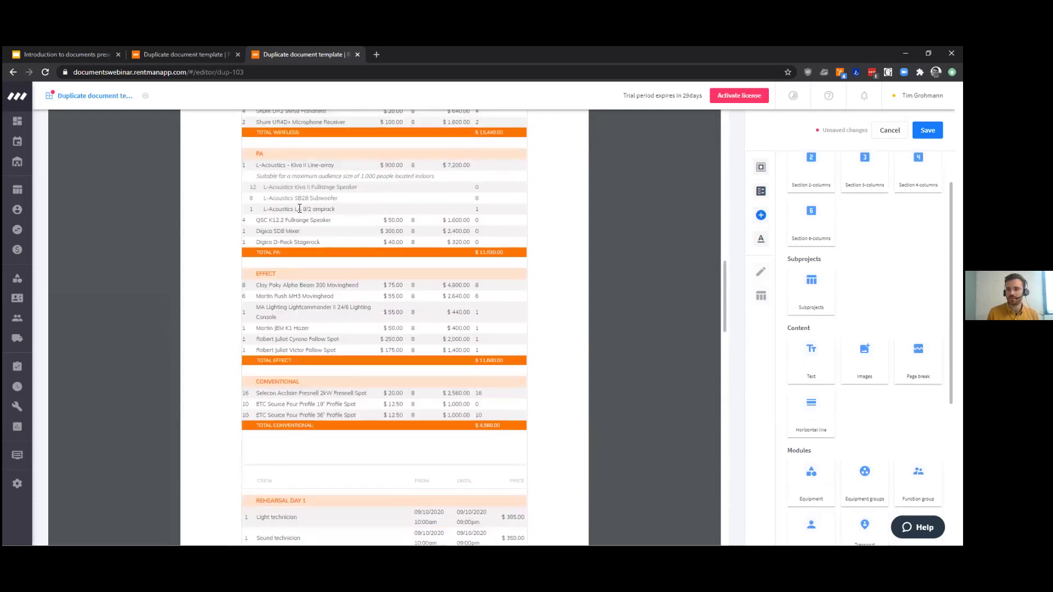
scroll(307, 298, "down", 2)
mouse_move(918, 359)
left_mouse_down()
mouse_move(757, 404)
mouse_move(437, 400)
mouse_move(331, 334)
mouse_move(328, 409)
mouse_move(319, 365)
mouse_move(322, 377)
mouse_move(644, 348)
mouse_move(905, 354)
left_mouse_up()
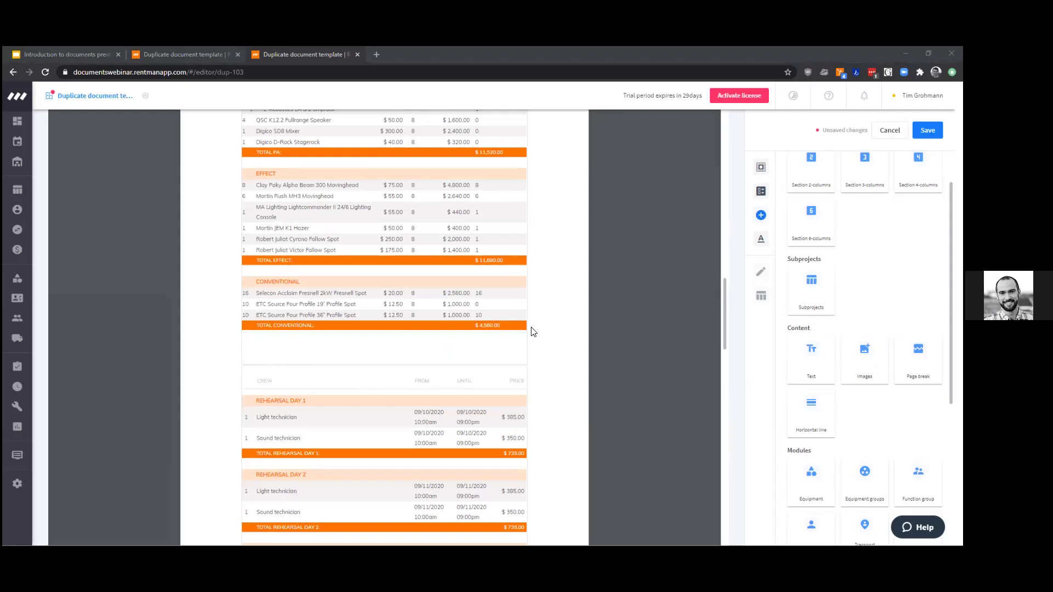
scroll(521, 335, "up", 5)
scroll(557, 326, "up", 10)
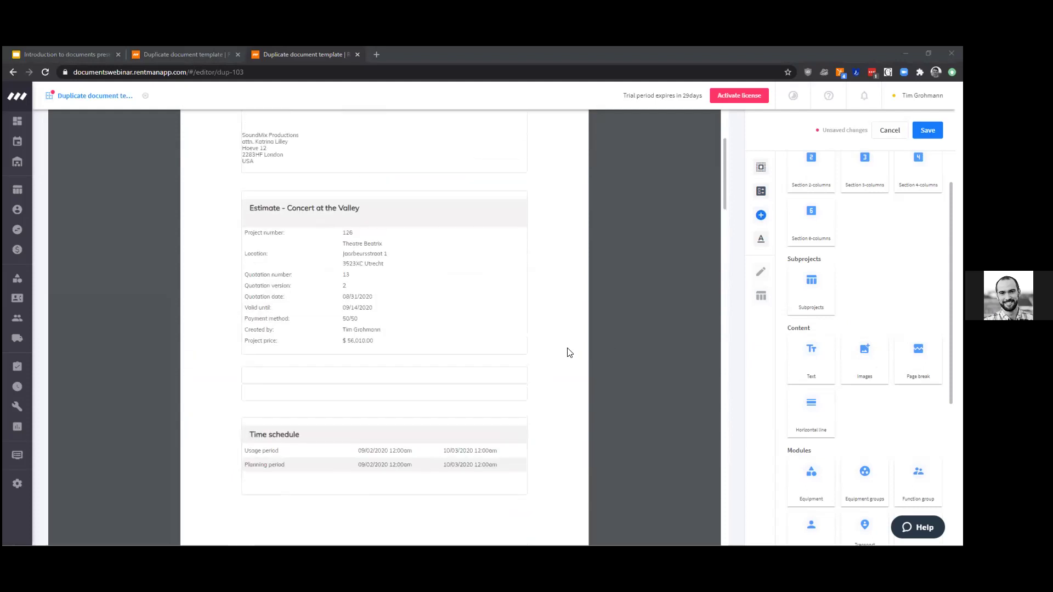
- Edit the estimate details text block and delete the creator display name variable from the Created by row
scroll(566, 350, "down", 1)
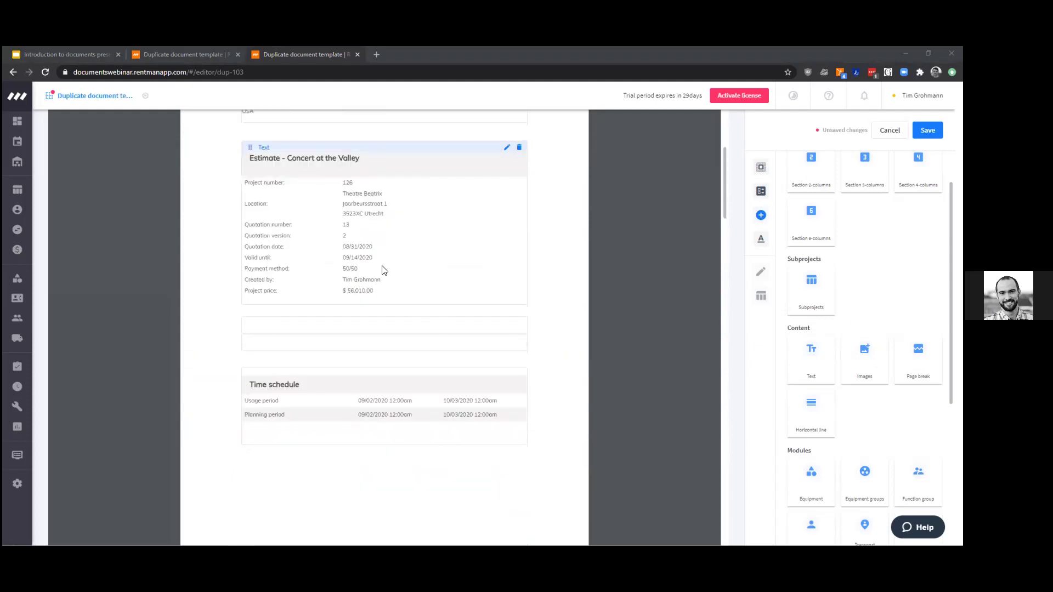
left_click(507, 152)
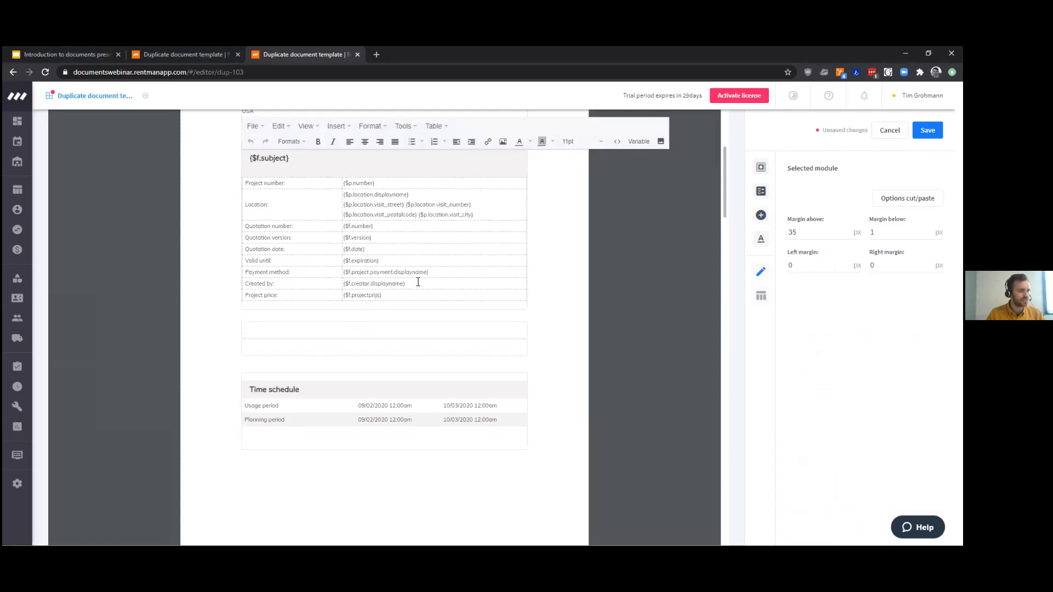
left_click_drag(416, 283, 349, 284)
left_click(383, 283)
key("End")
key("shift+Left")
key("shift+Left")
key("shift+Left")
key("shift+Left")
key("shift+Left")
key("shift+Left")
key("shift+Left")
key("shift+Left")
key("shift+Left")
key("shift+Left")
key("shift+Left")
key("shift+Left")
key("shift+Left")
key("shift+Left")
key("shift+Left")
key("shift+Left")
key("shift+Left")
key("shift+Left")
key("shift+Left")
key("shift+Left")
key("BackSpace")
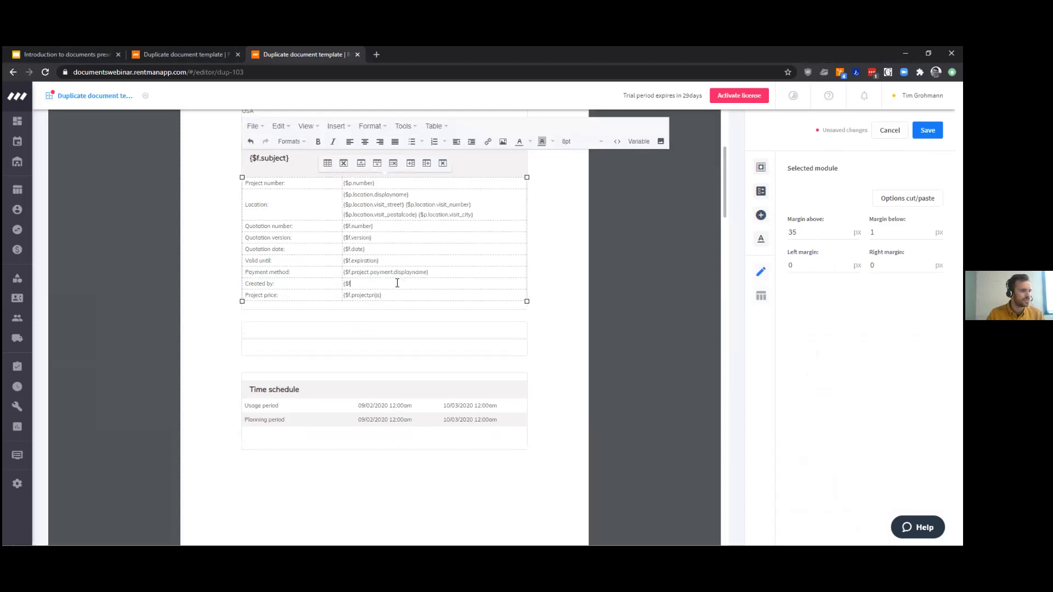
- Insert the Logged in user's First name variable in the Created by row and finish editing the text block
left_click(633, 143)
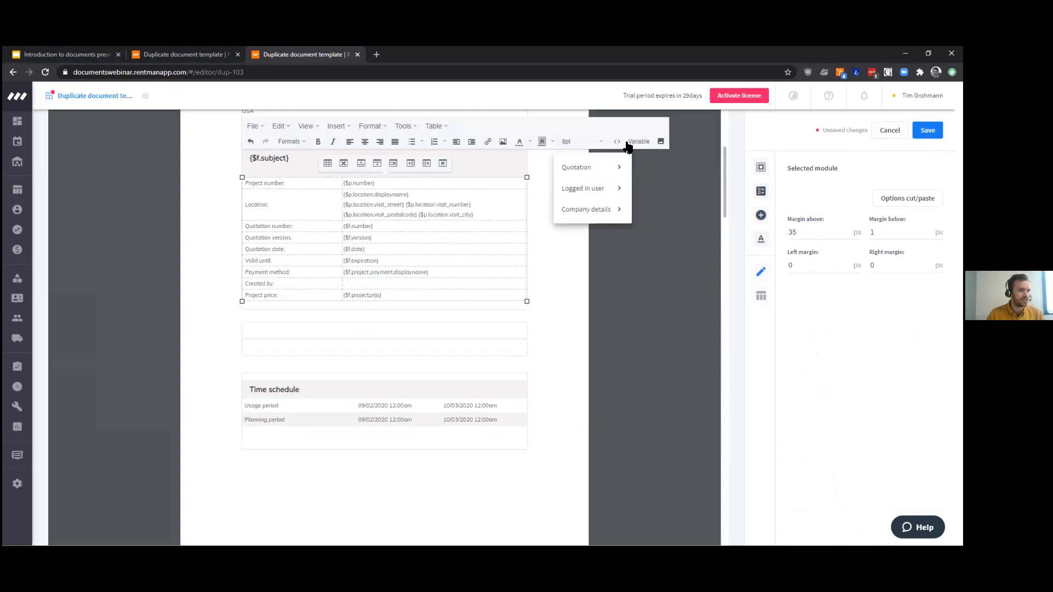
left_click(598, 190)
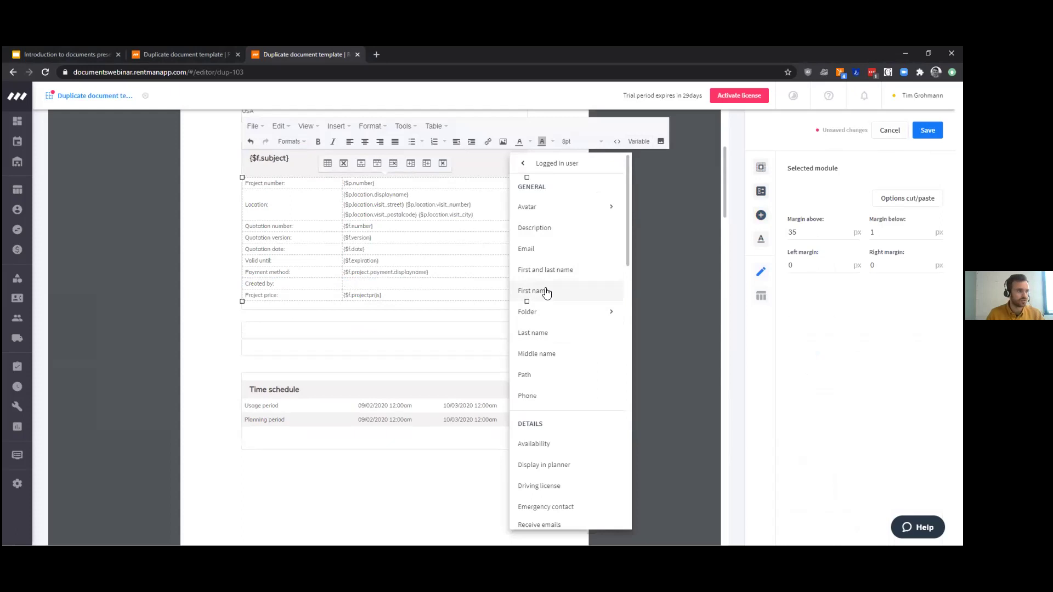
left_click(544, 292)
left_click(642, 273)
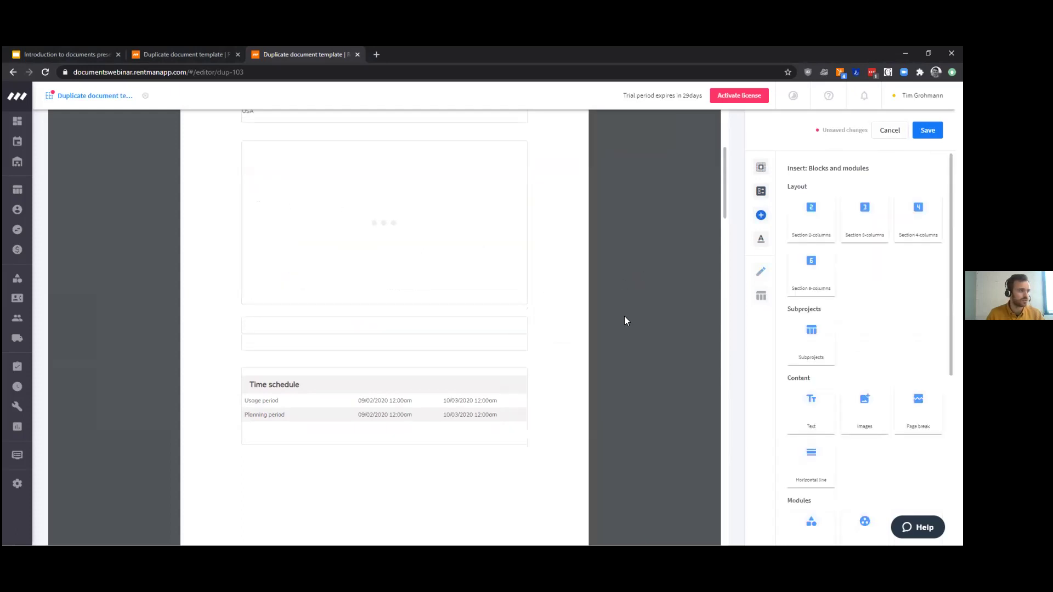
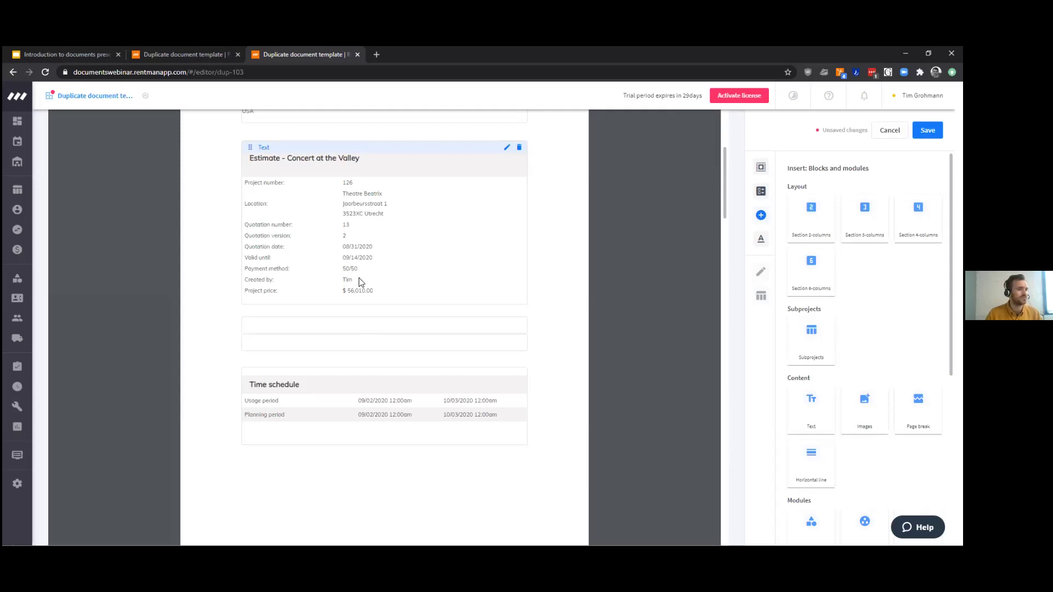
- Review the template from the time schedule through equipment, crew and transport to the totals, and look over the available modules
scroll(371, 340, "down", 3)
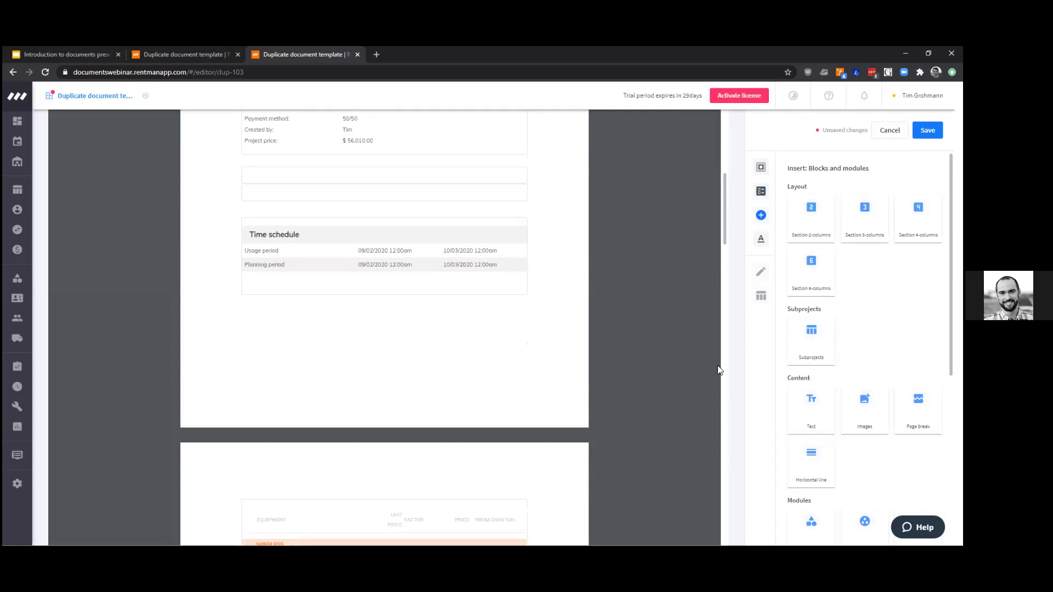
scroll(399, 291, "down", 5)
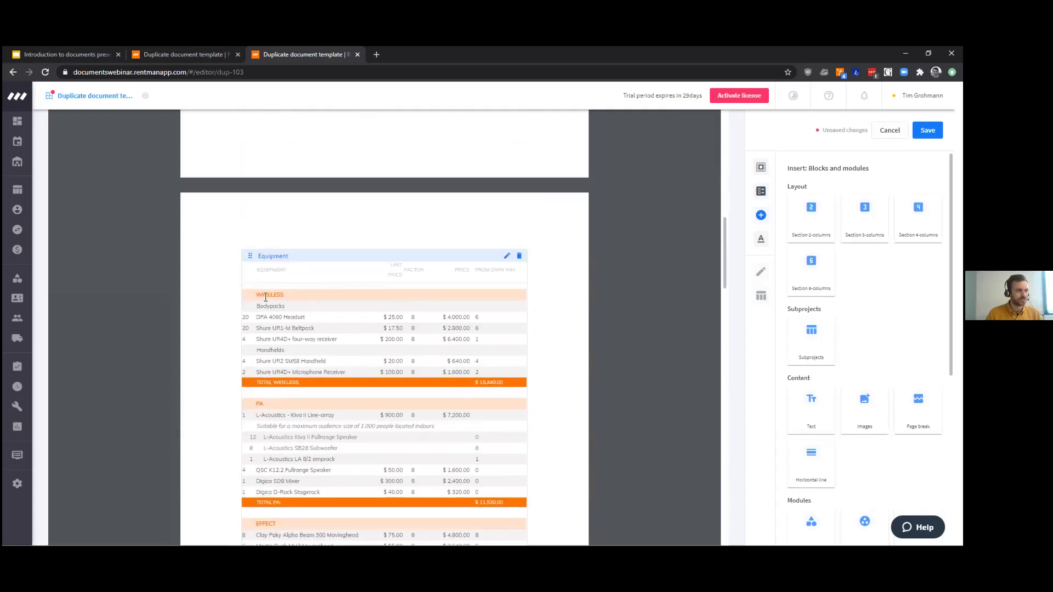
scroll(289, 296, "down", 1)
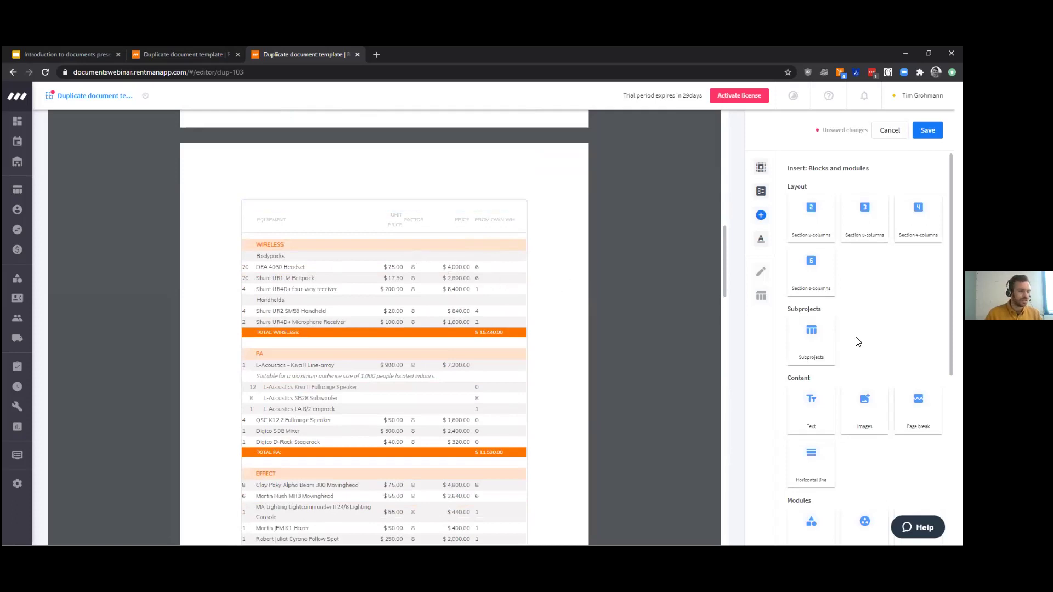
scroll(548, 373, "down", 2)
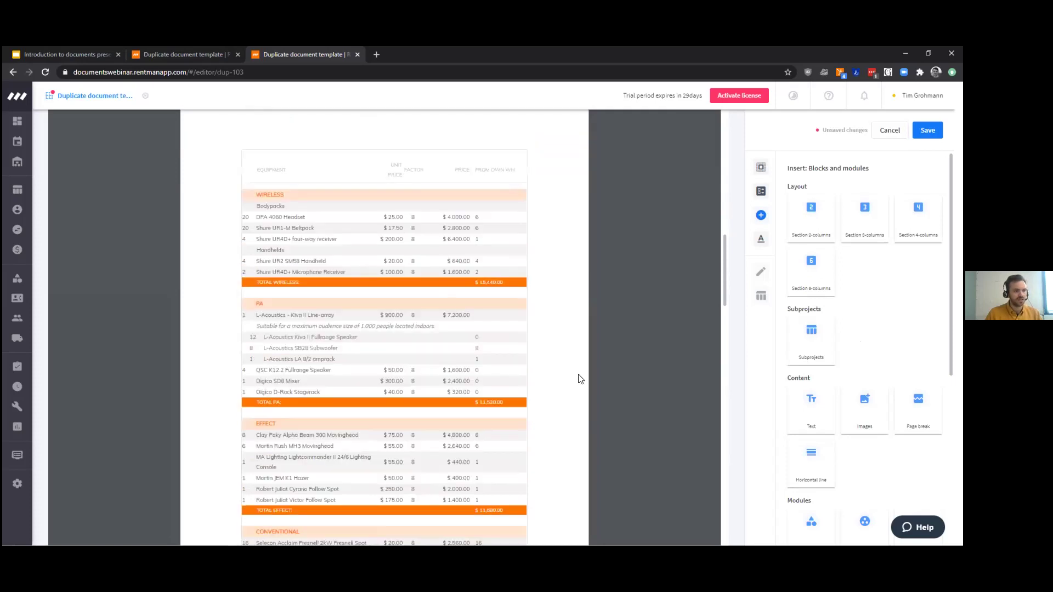
scroll(555, 381, "down", 12)
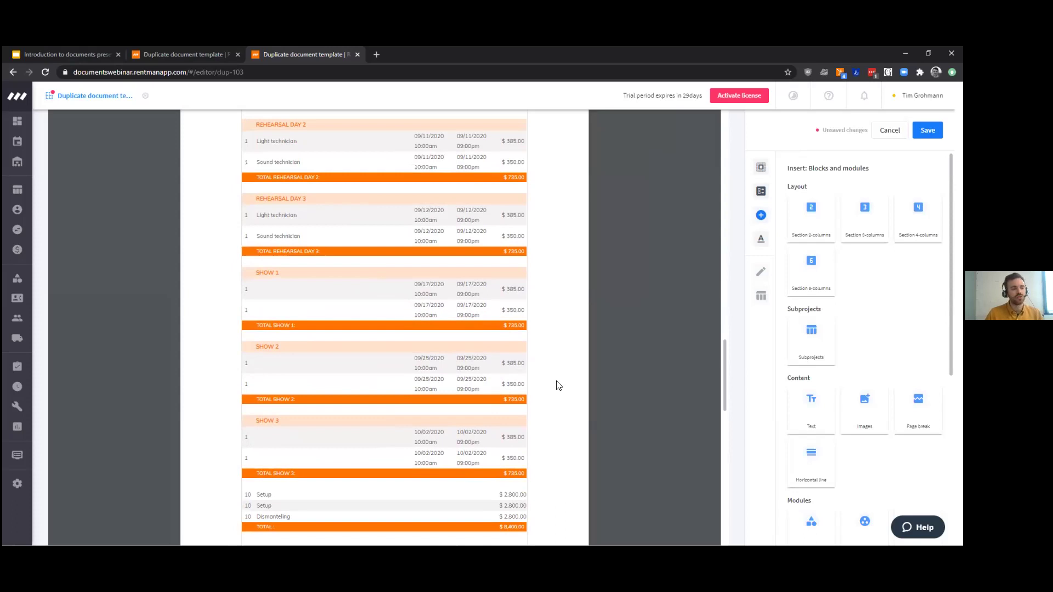
scroll(558, 386, "down", 5)
scroll(559, 385, "down", 7)
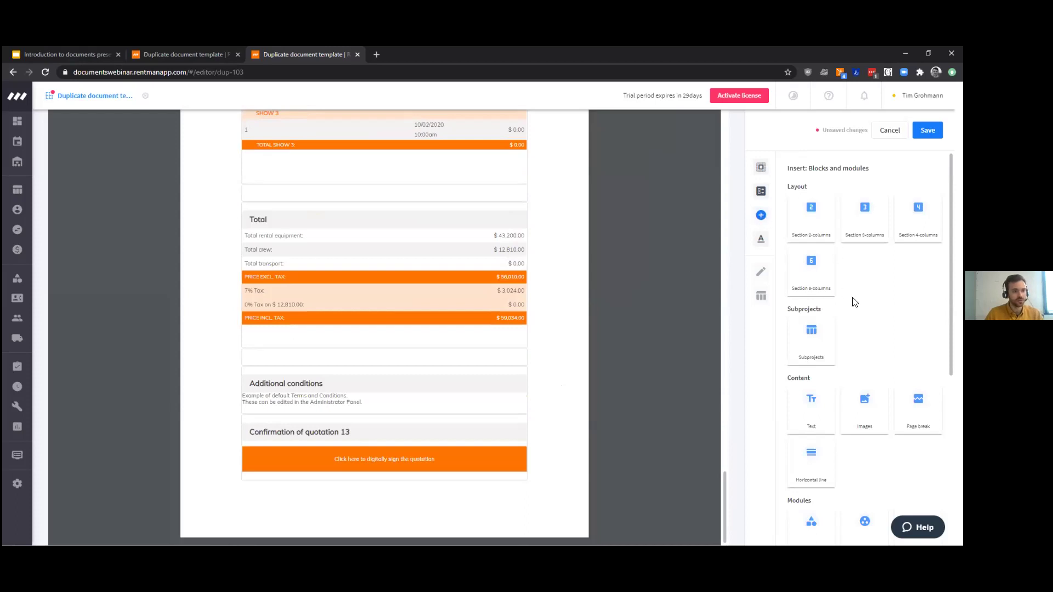
scroll(852, 298, "down", 1)
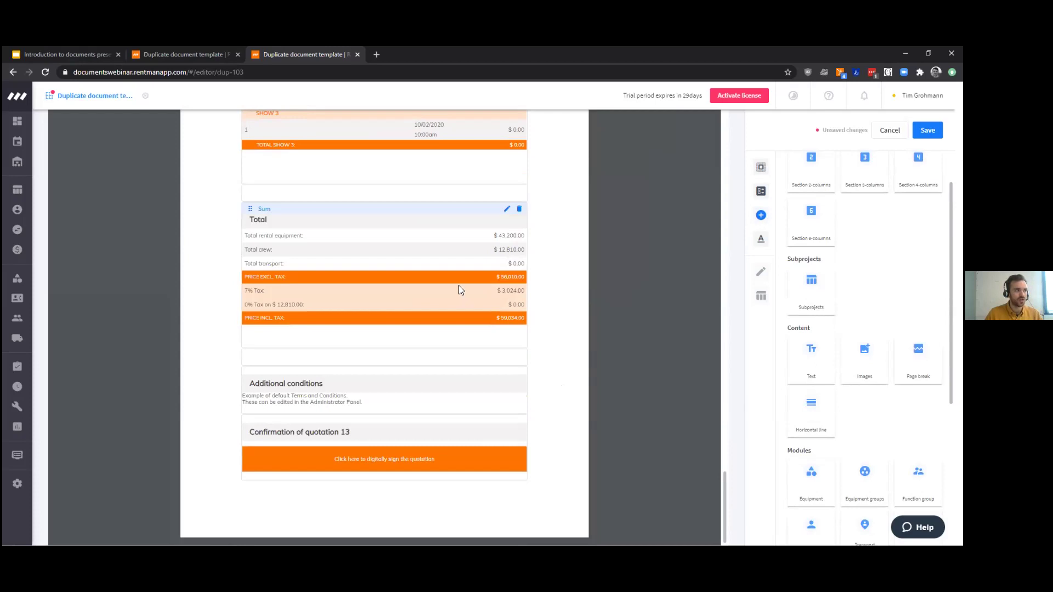
- Add an Images module between the Equipment and Crew functions modules
scroll(720, 356, "up", 4)
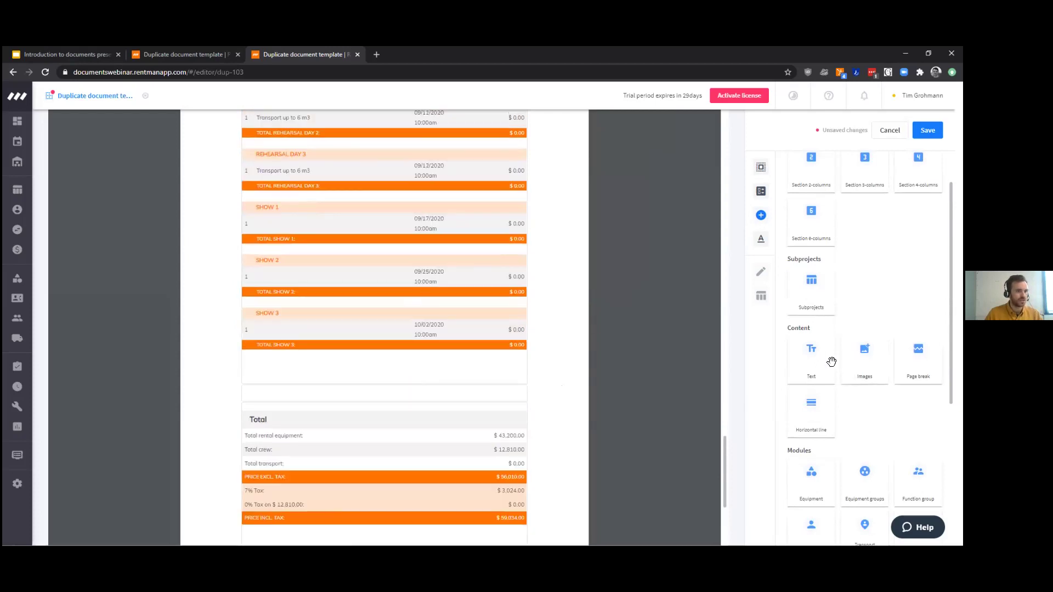
scroll(386, 312, "up", 8)
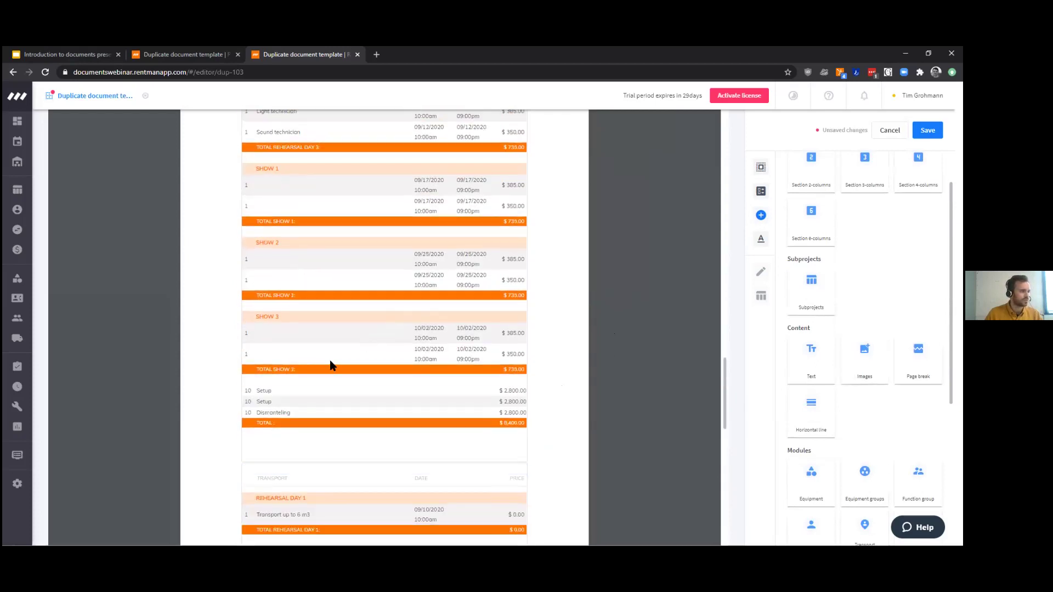
scroll(327, 323, "up", 12)
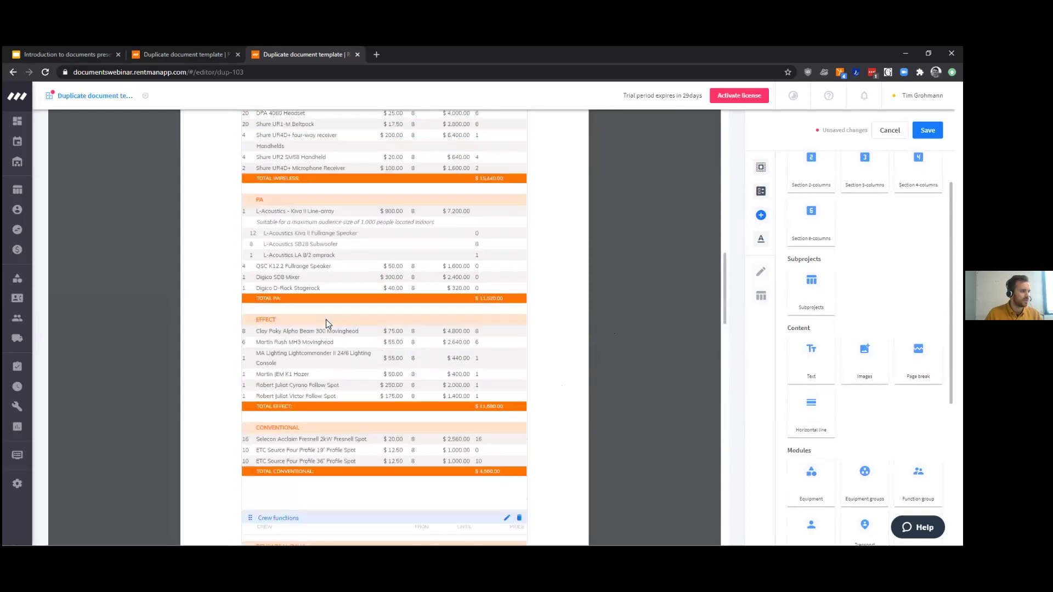
scroll(327, 278, "down", 6)
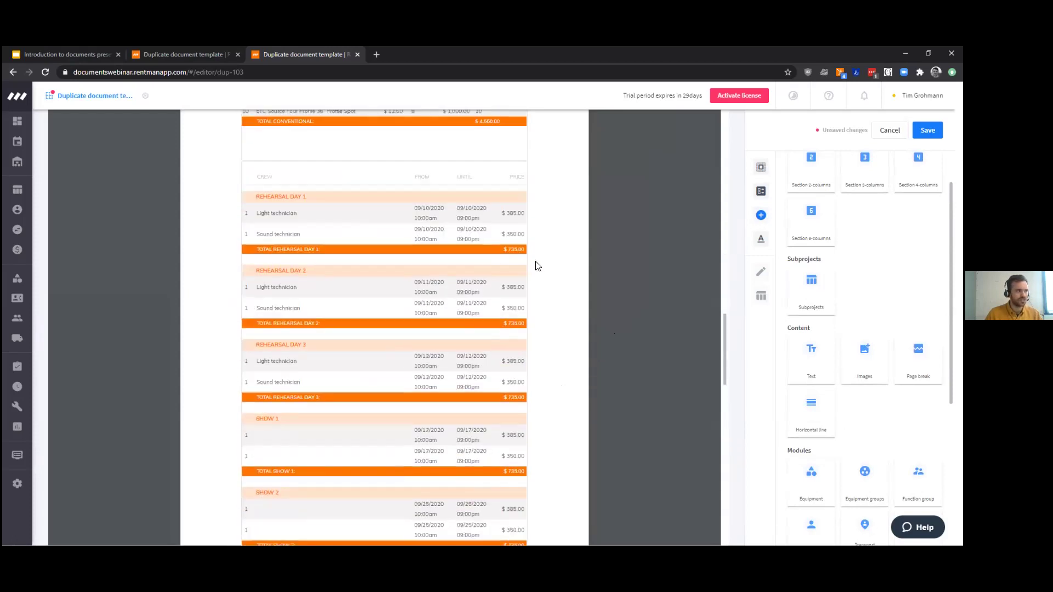
left_click_drag(872, 364, 480, 197)
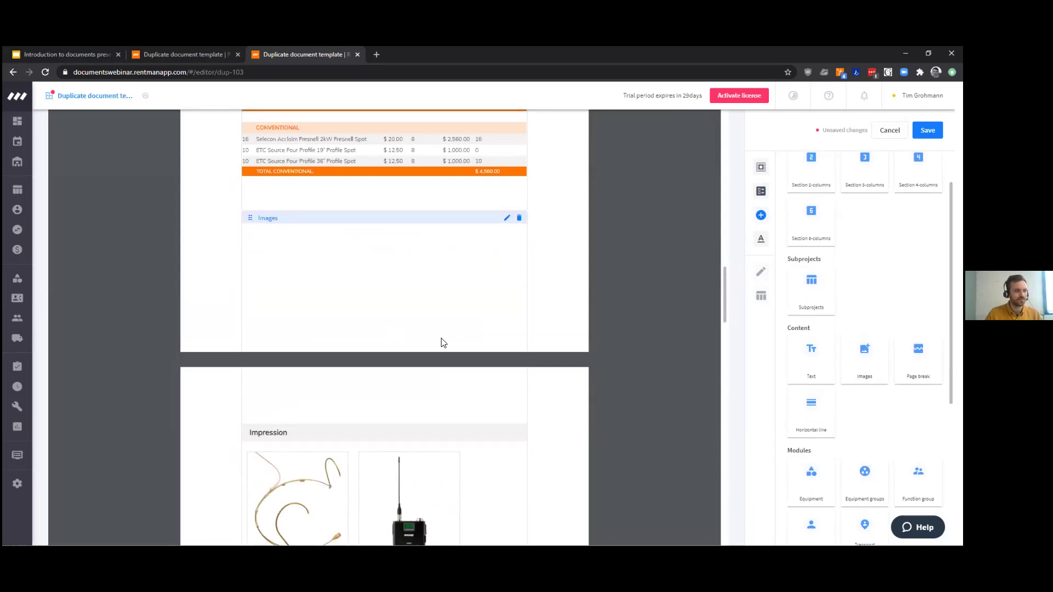
- Look over the equipment images in the new module and set its header text to "Images"
scroll(485, 450, "down", 5)
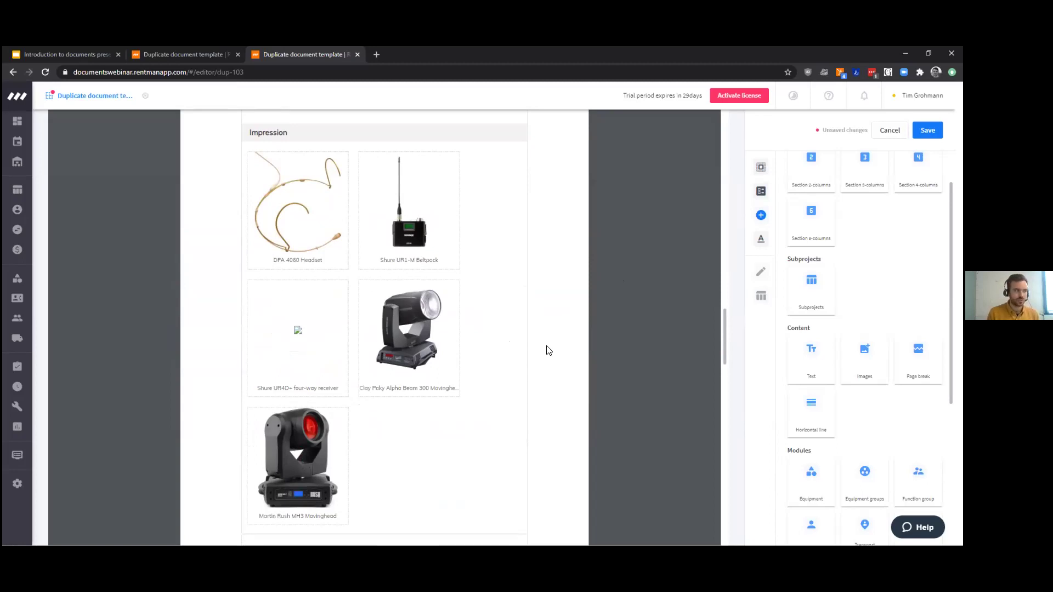
mouse_move(7, 284)
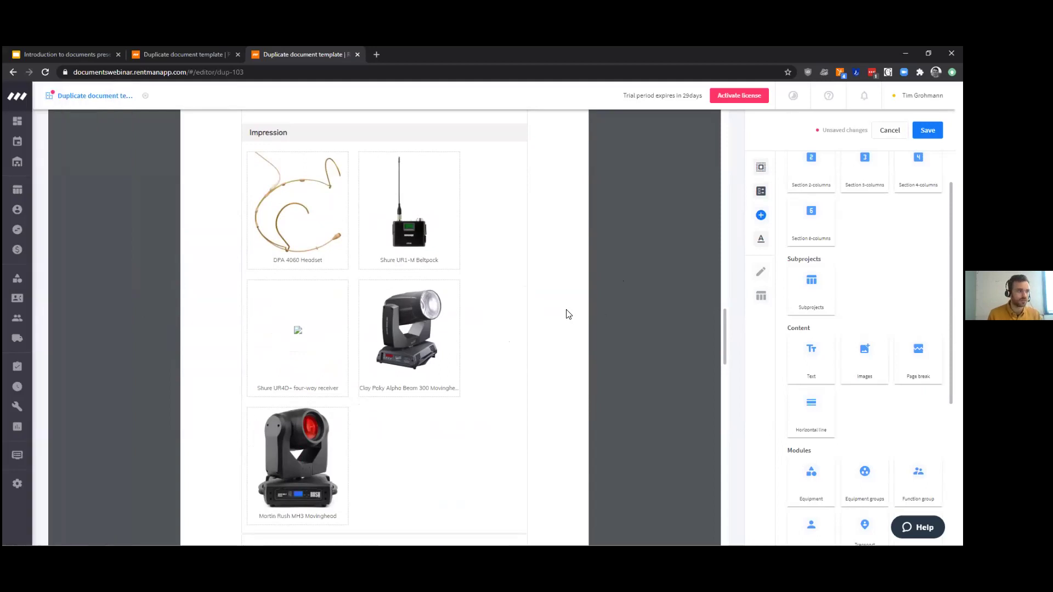
scroll(393, 312, "down", 2)
scroll(392, 309, "up", 5)
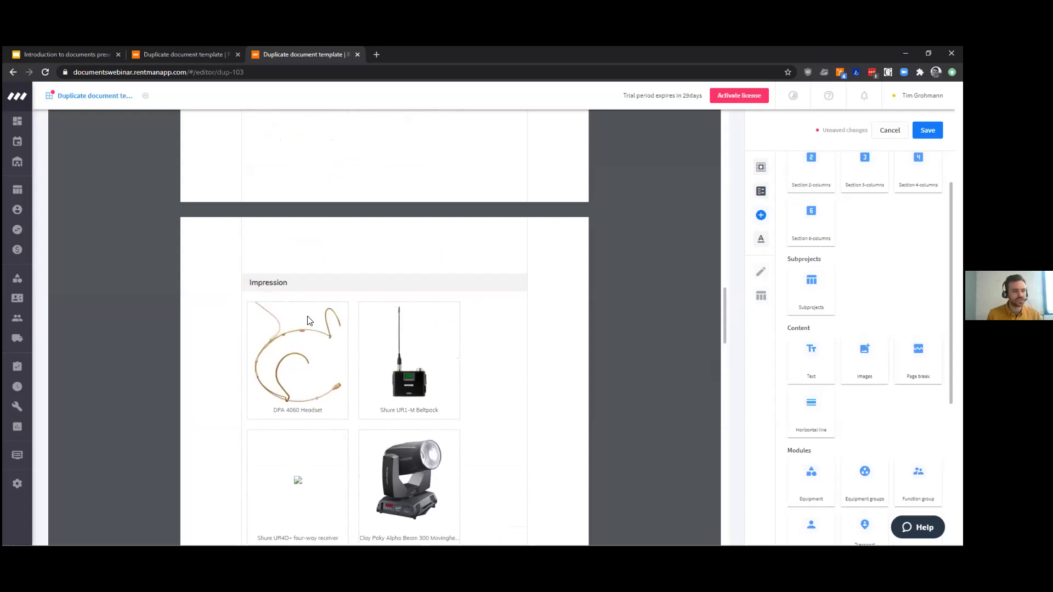
scroll(307, 321, "down", 1)
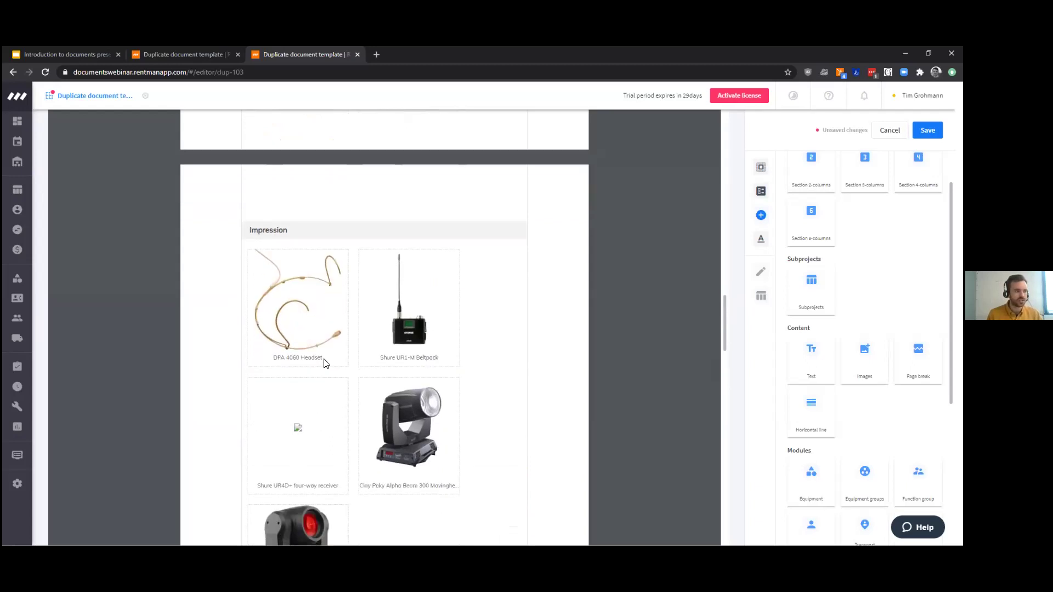
scroll(323, 365, "down", 1)
scroll(408, 438, "down", 1)
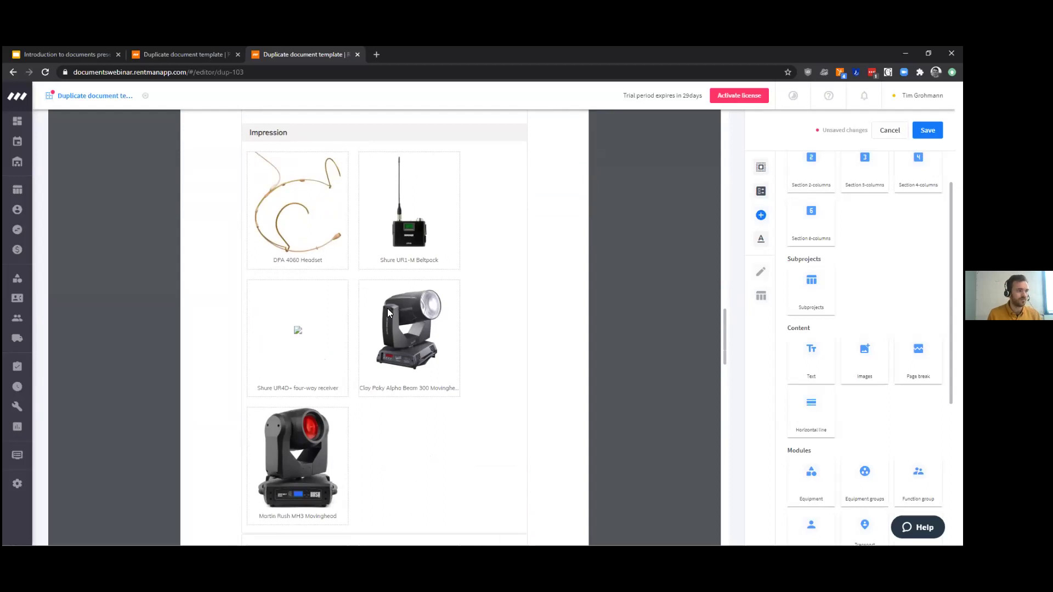
left_click(484, 186)
scroll(721, 321, "up", 4)
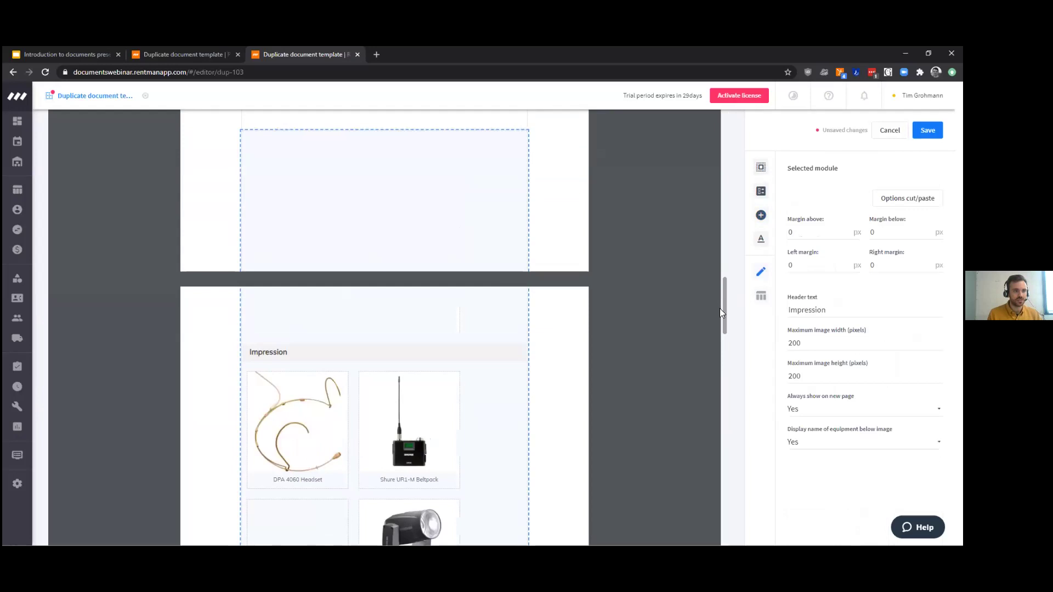
scroll(721, 316, "down", 3)
double_click(822, 310)
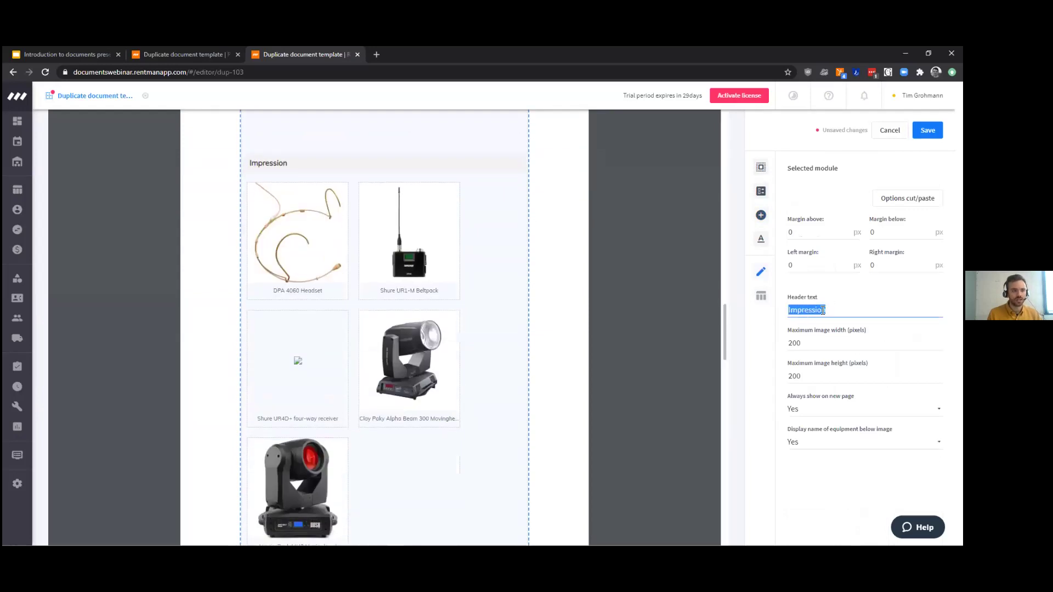
type("Images")
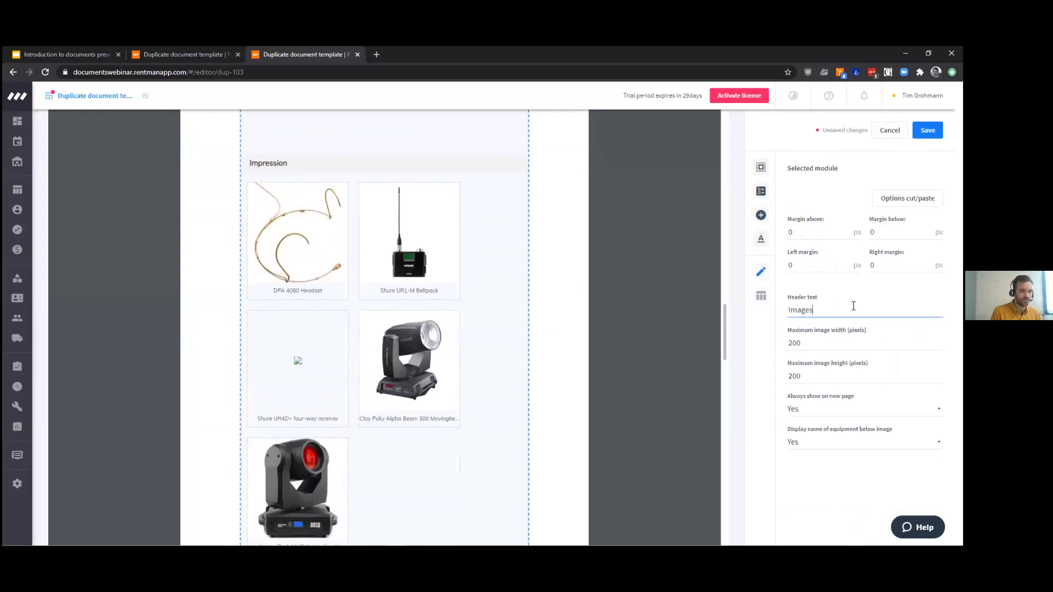
- Set the Images module's maximum image width and height to 150 pixels each, then deselect the module
double_click(802, 345)
type("150")
key("Tab")
type("150")
left_click(736, 407)
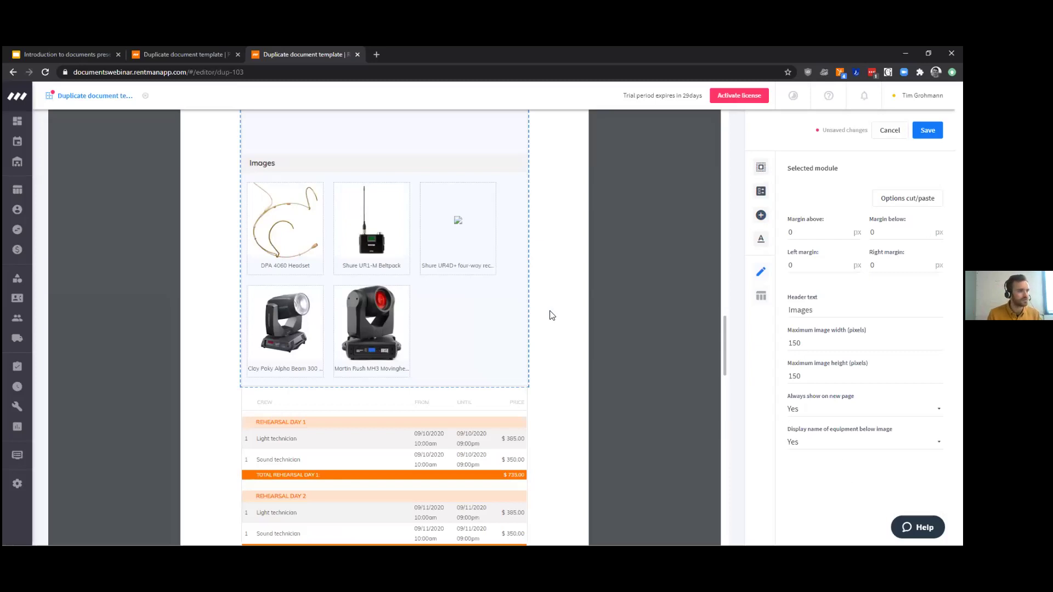
left_click(570, 314)
- Check the resized equipment images and the template layout back up to the estimate details
scroll(569, 314, "up", 3)
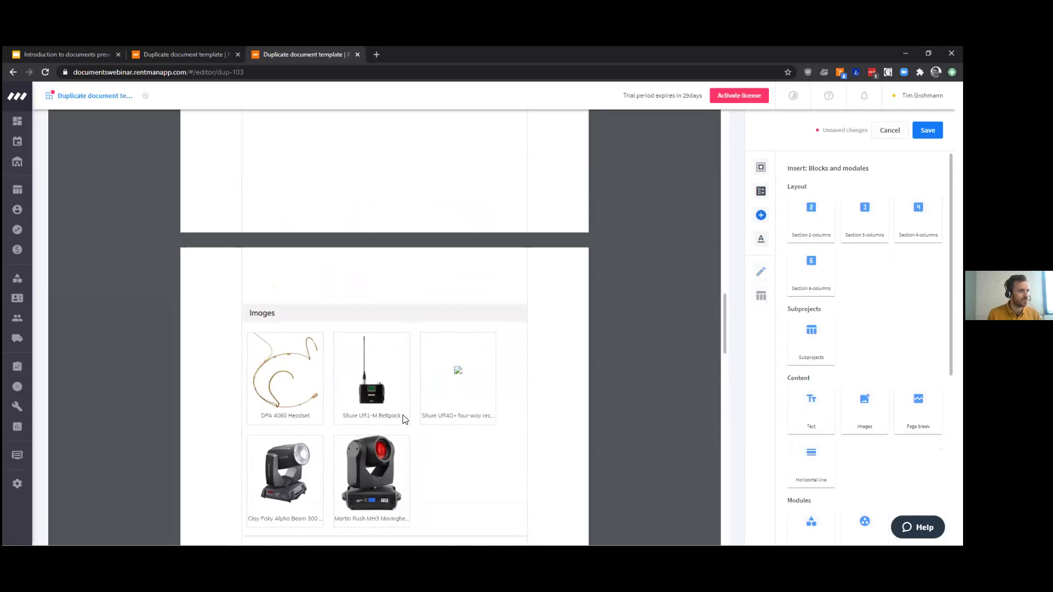
left_click(460, 370)
left_click(581, 387)
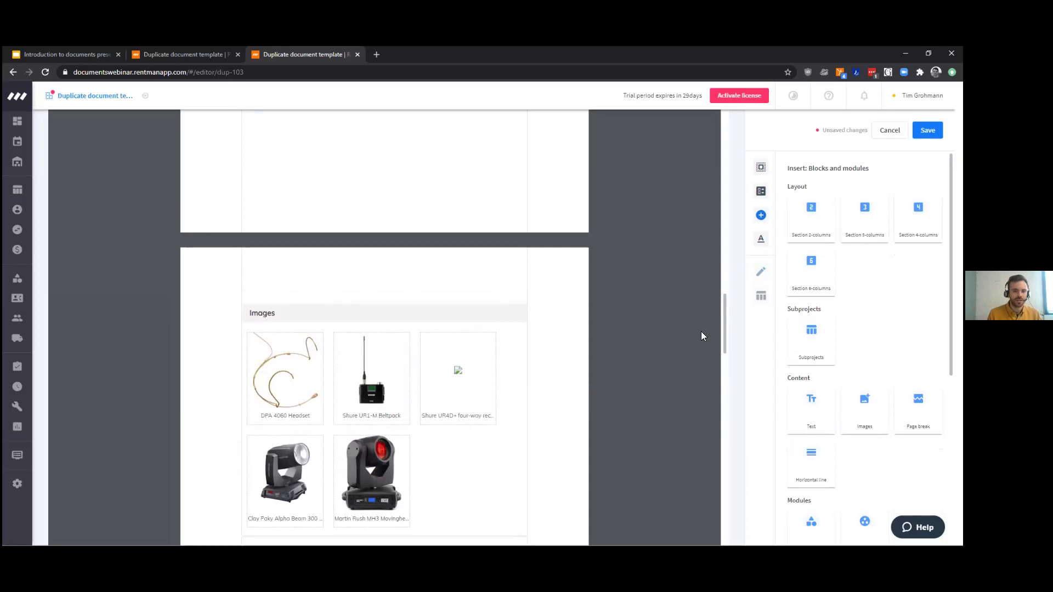
scroll(490, 347, "down", 1)
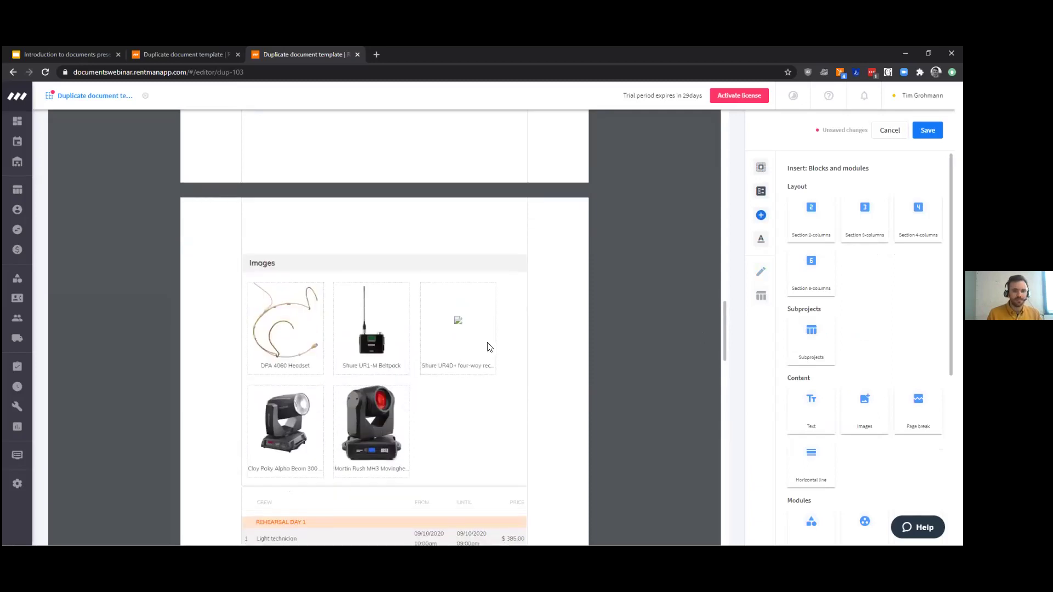
scroll(490, 347, "down", 2)
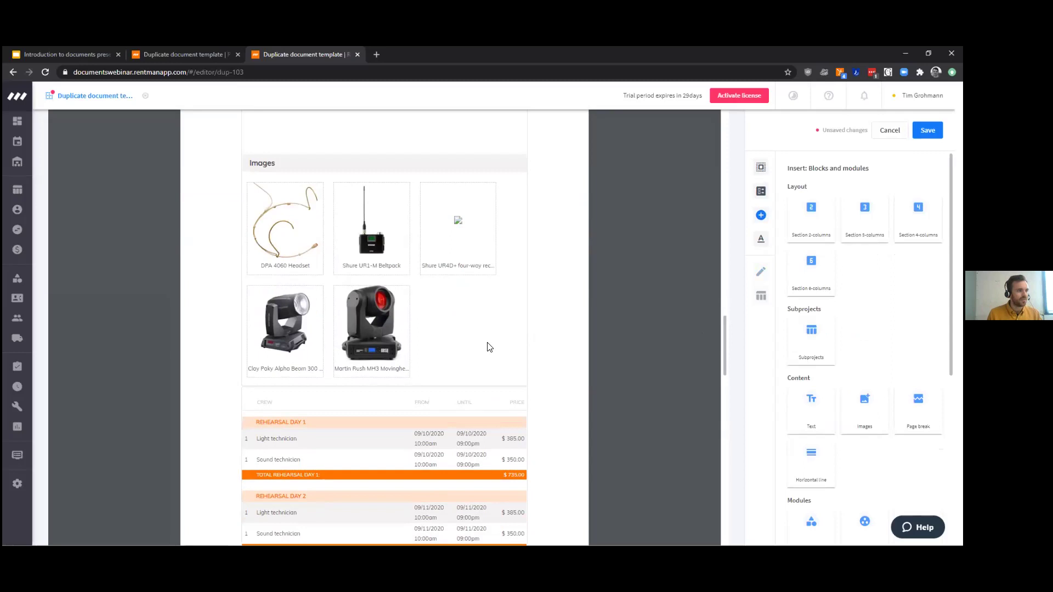
scroll(490, 347, "up", 12)
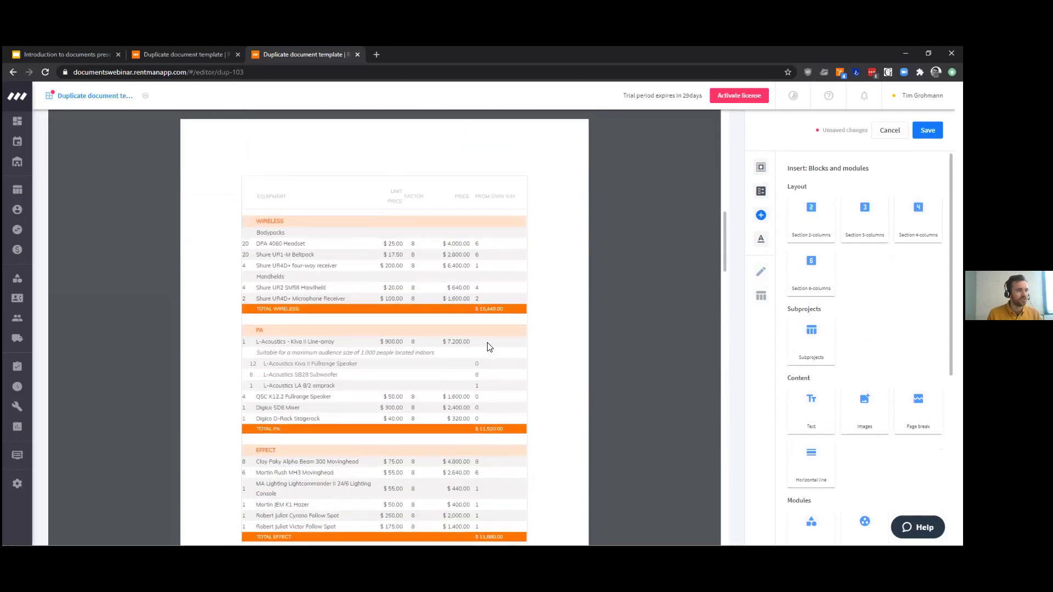
scroll(490, 346, "up", 8)
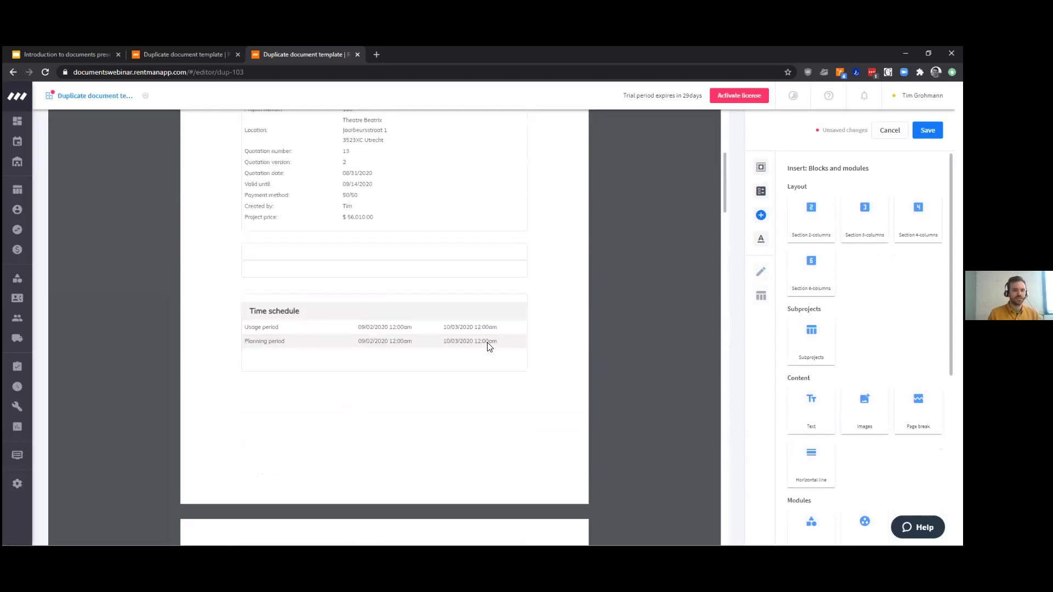
scroll(483, 342, "up", 3)
scroll(482, 343, "down", 1)
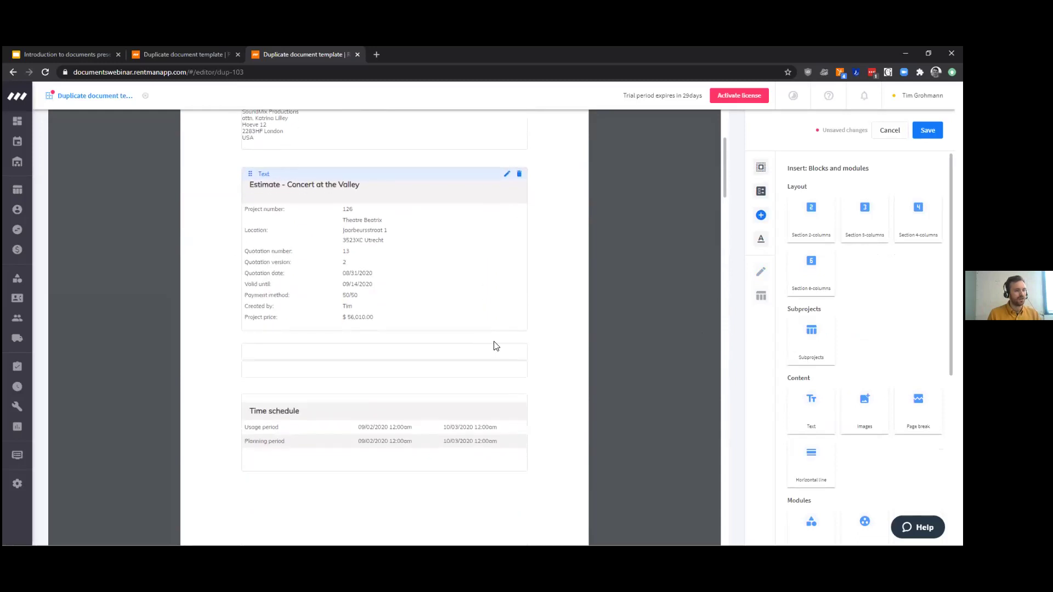
- Open the Equipment module for editing, look over its column list and return to the module's settings
left_click_drag(723, 180, 728, 250)
mouse_move(418, 257)
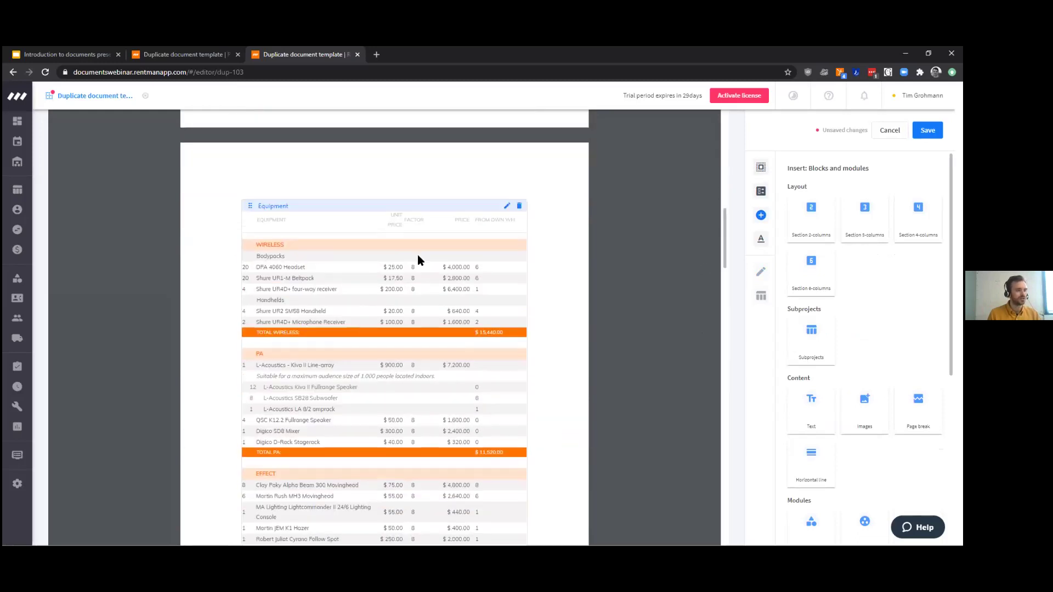
left_click(507, 207)
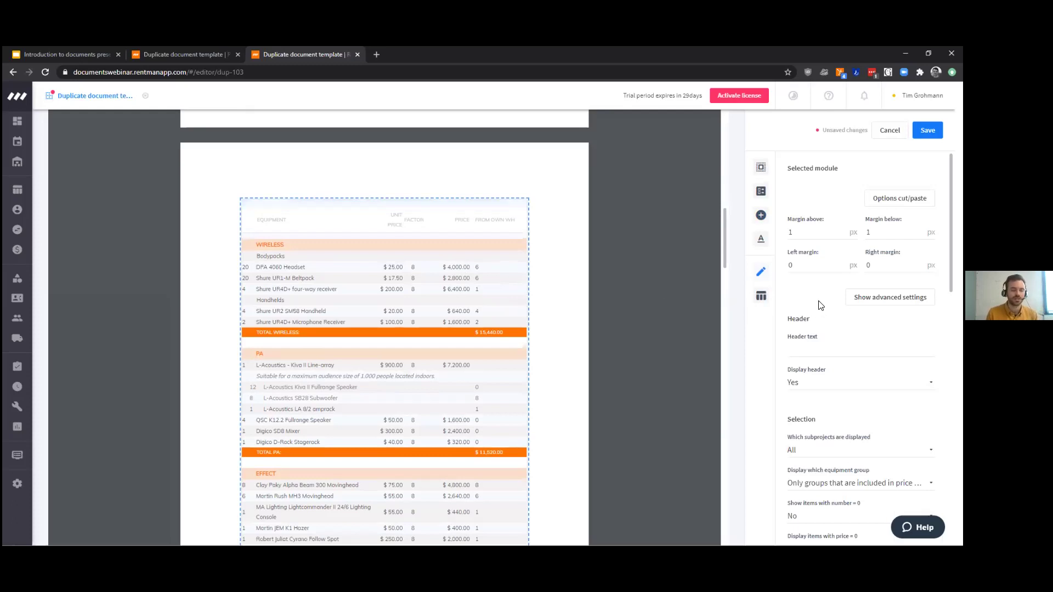
left_click(762, 296)
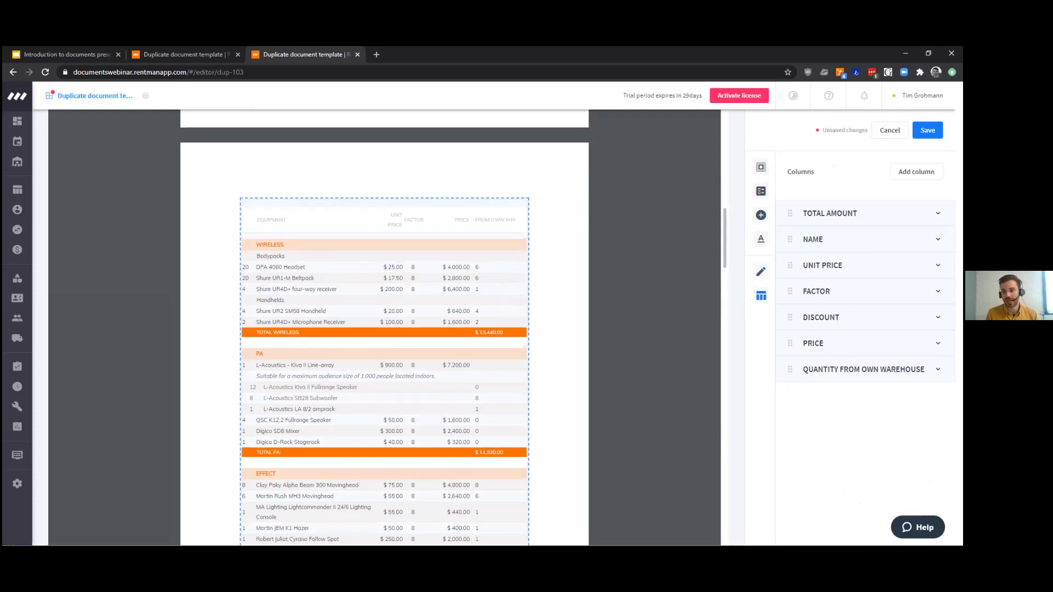
left_click(762, 273)
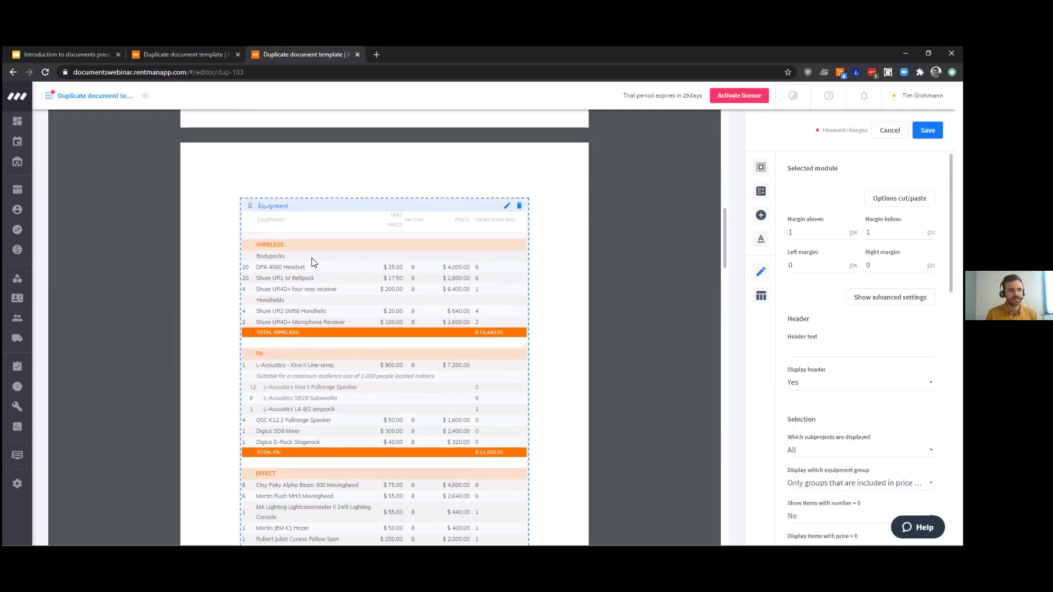
- Examine the Equipment module's settings, including the advanced ones, covering selection, reclassification, groups, equipment properties and the equipment total
scroll(845, 379, "down", 1)
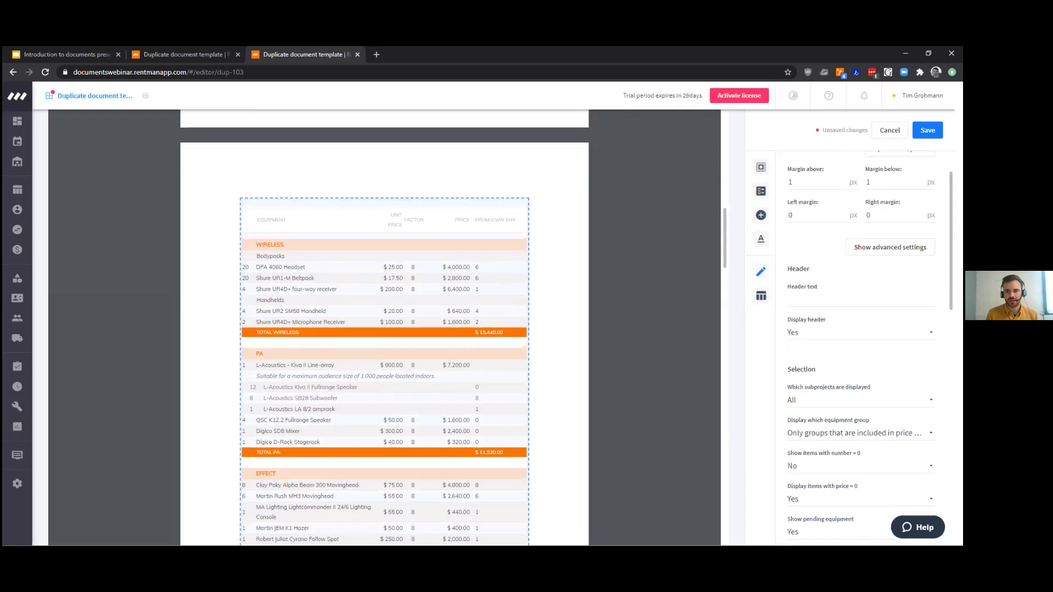
scroll(869, 346, "down", 1)
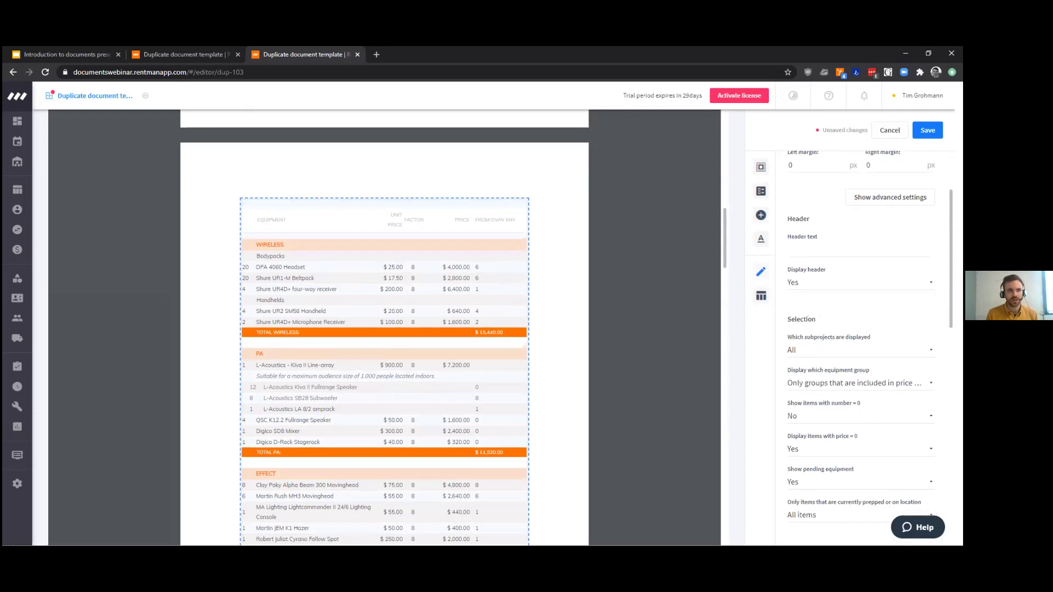
left_click(891, 197)
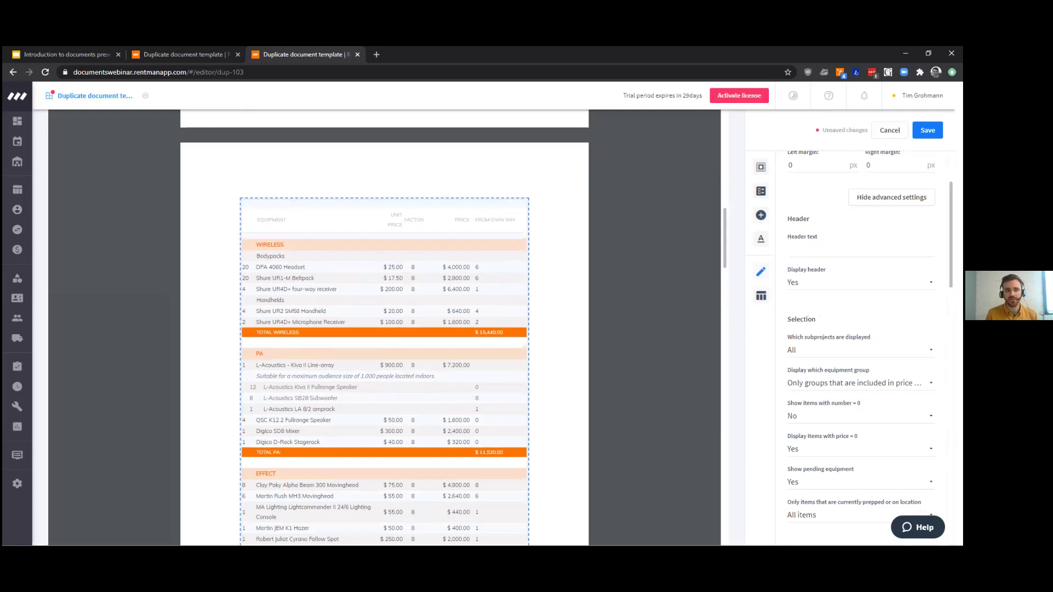
scroll(861, 340, "down", 5)
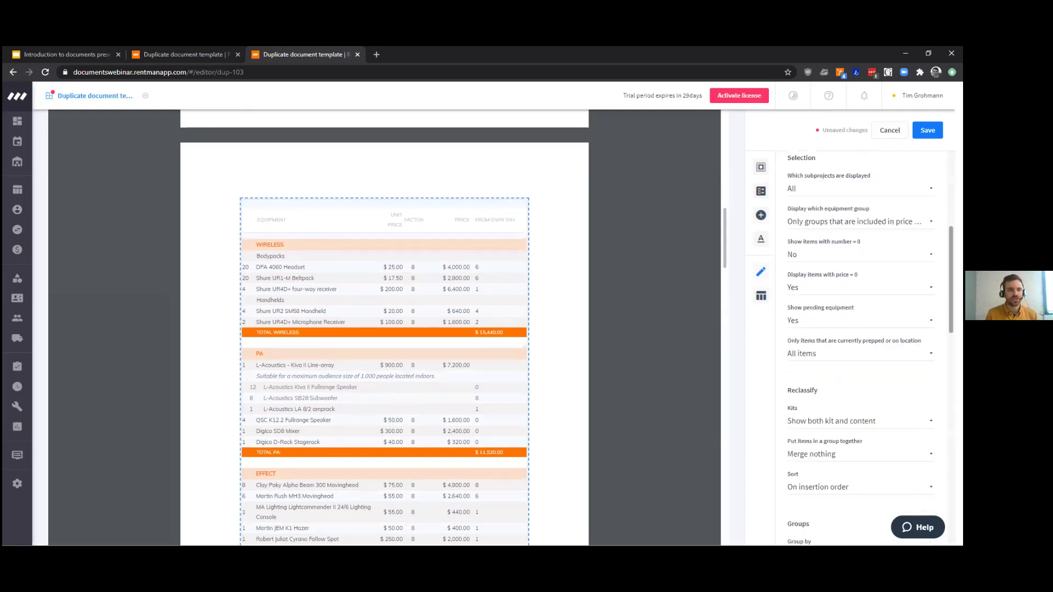
scroll(870, 349, "down", 3)
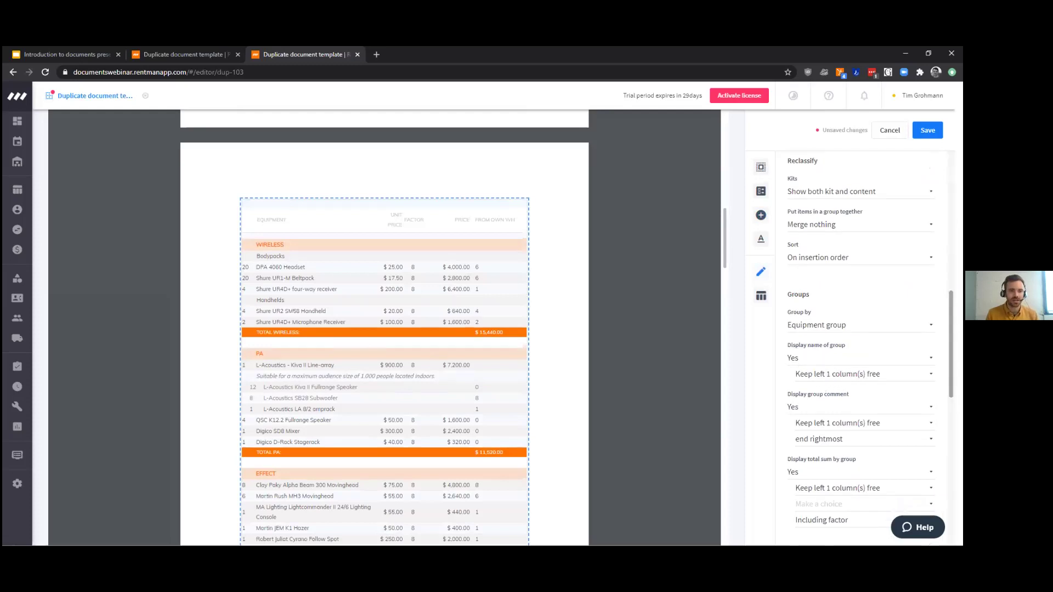
scroll(862, 349, "down", 7)
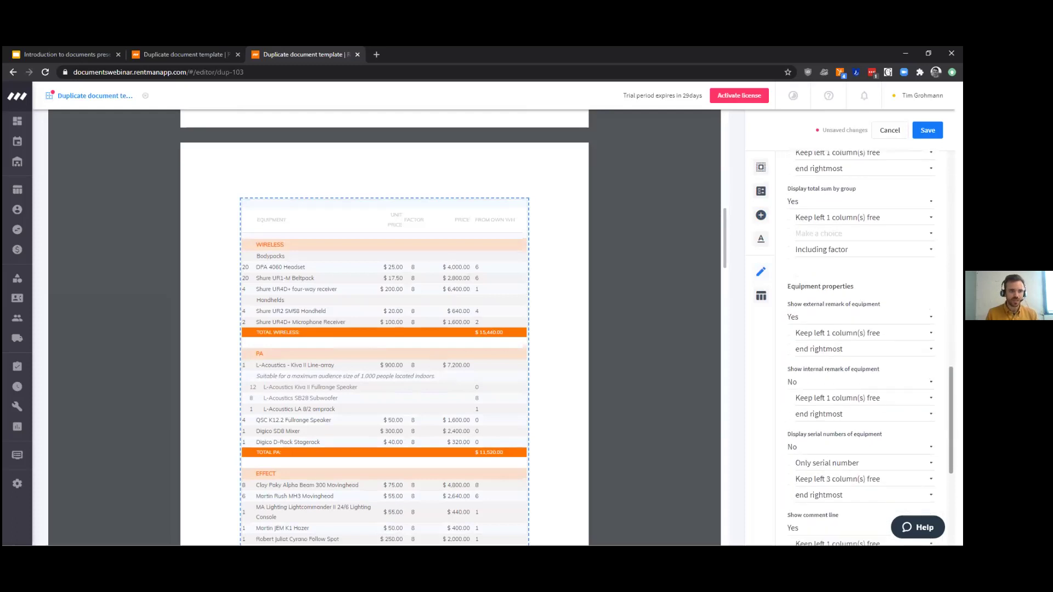
scroll(861, 349, "down", 4)
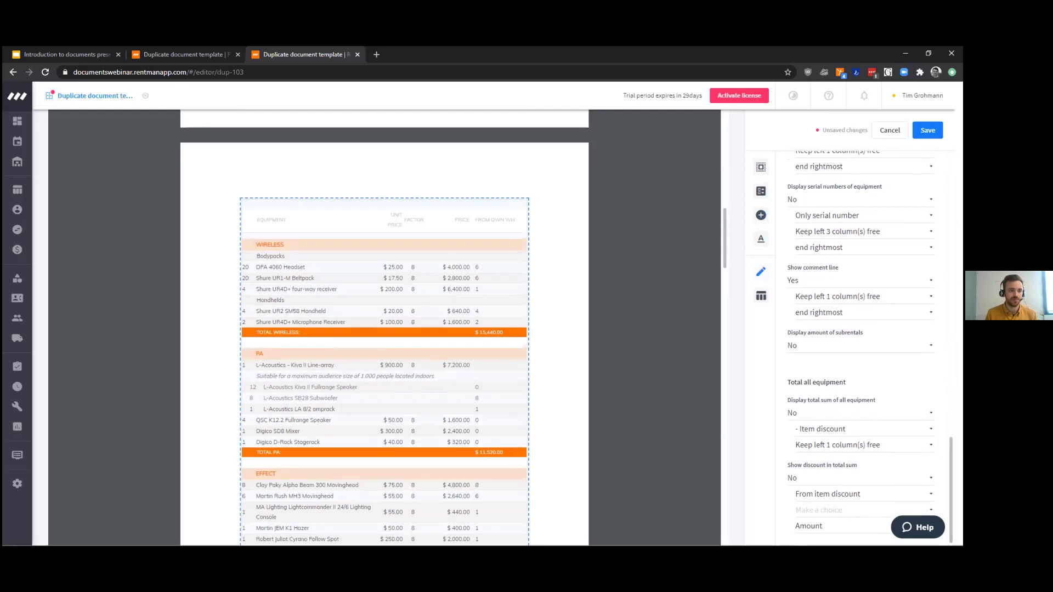
scroll(862, 475, "up", 10)
scroll(861, 351, "up", 3)
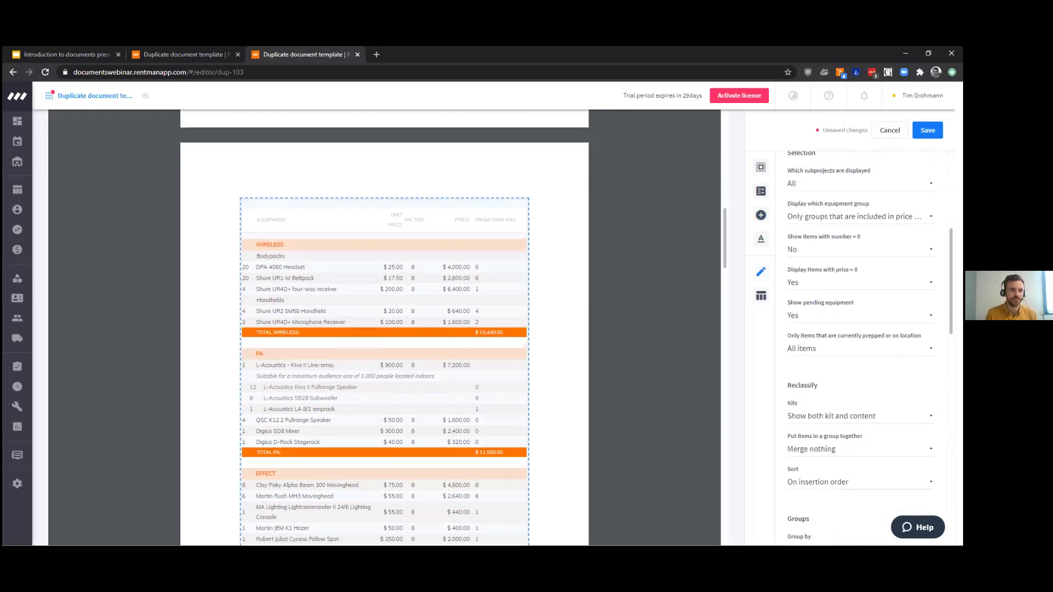
scroll(862, 345, "up", 5)
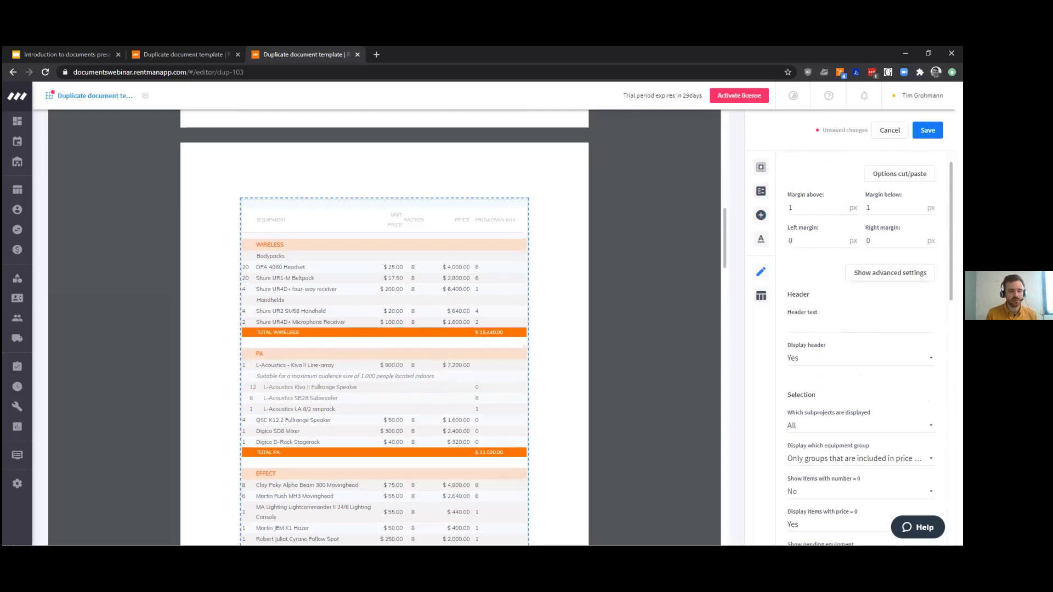
scroll(870, 352, "down", 4)
scroll(871, 351, "down", 1)
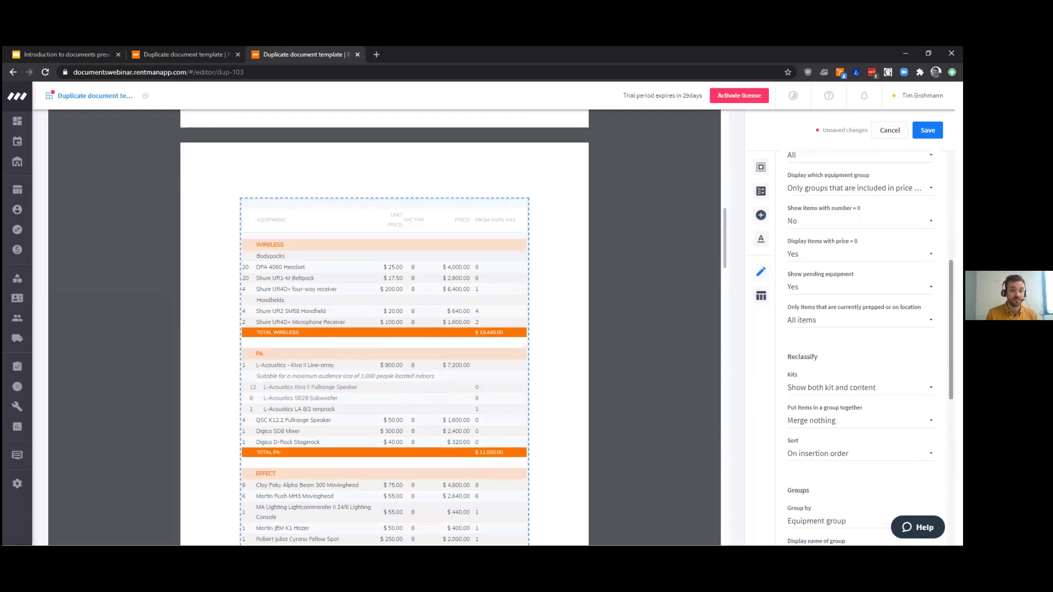
scroll(862, 346, "down", 1)
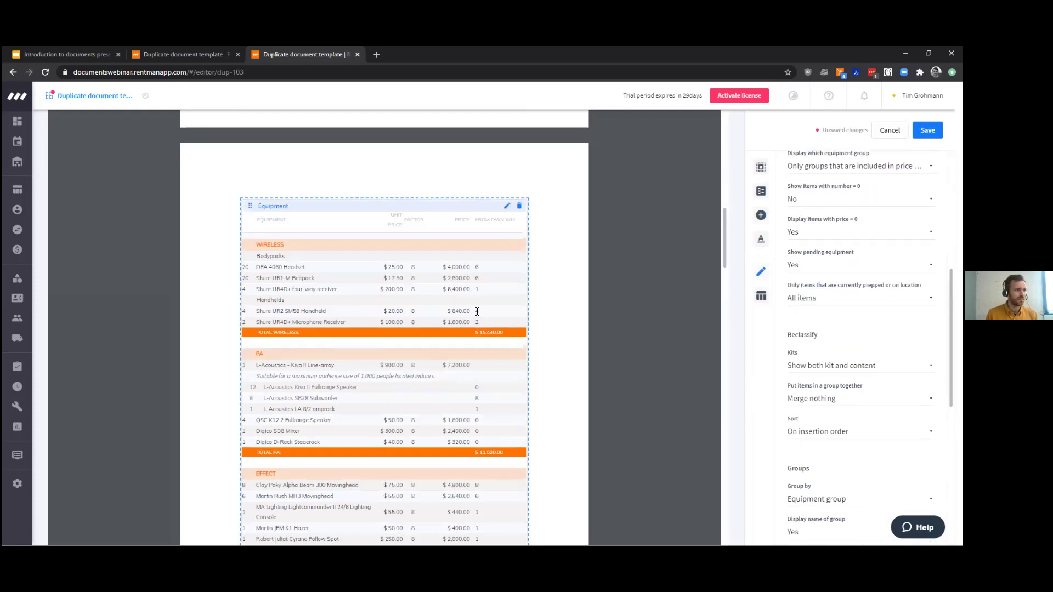
- Set the discount of the Equipment module's Price column to "No discount"
left_click(761, 297)
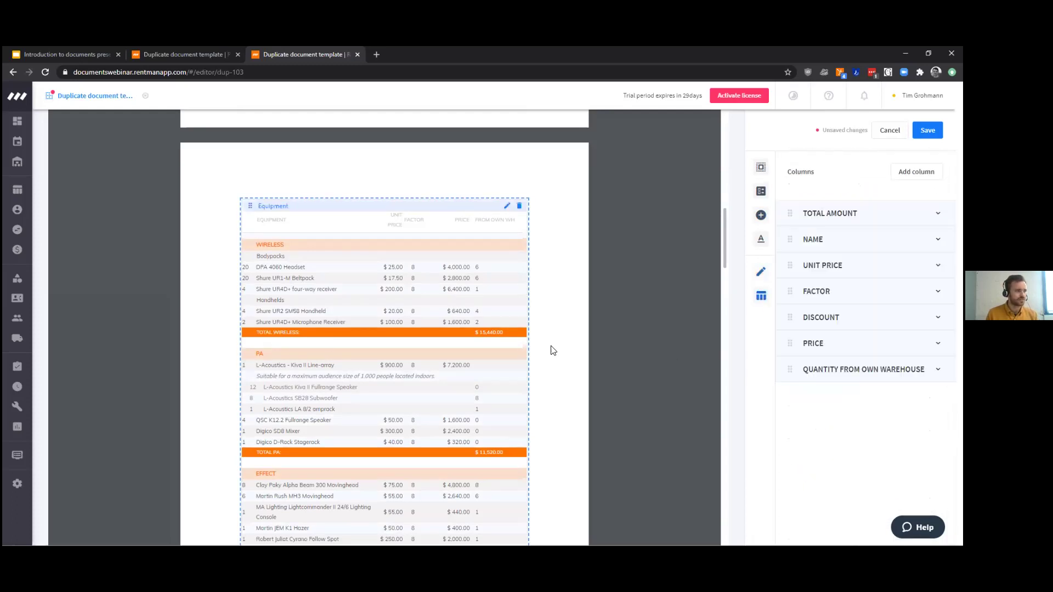
left_click(449, 266)
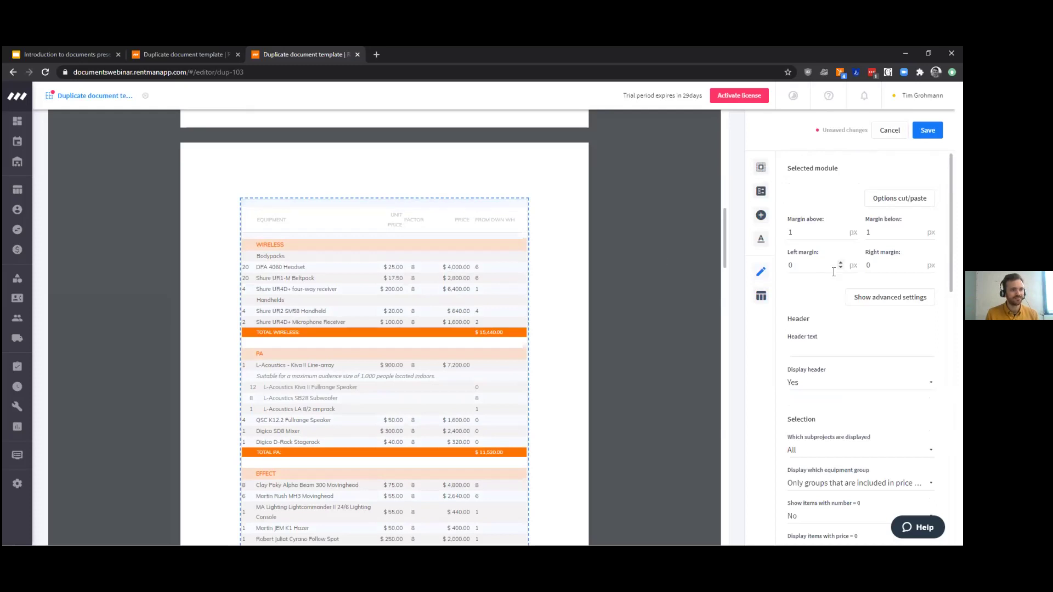
left_click(762, 297)
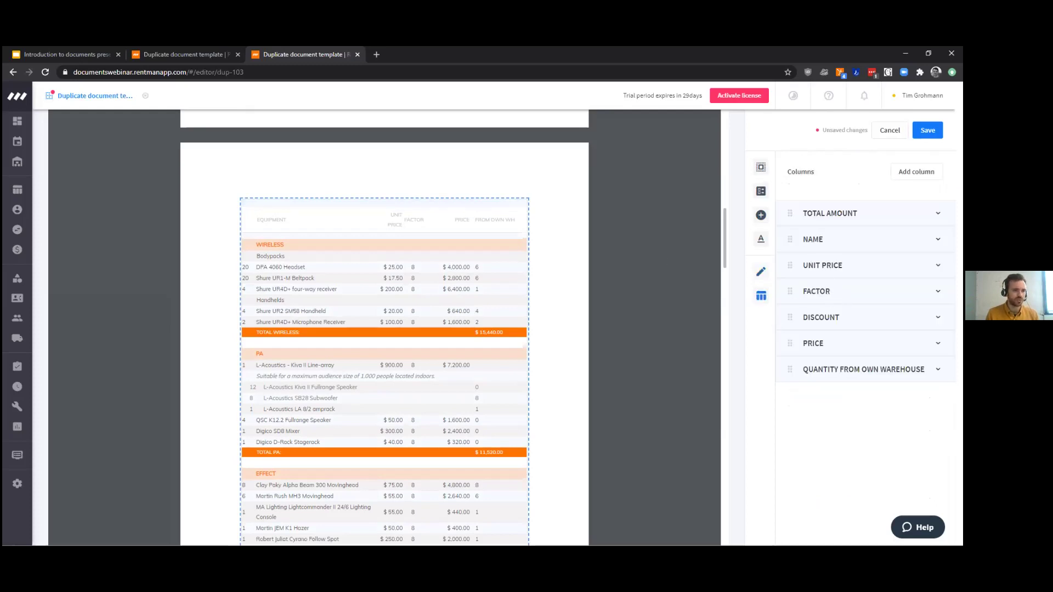
left_click(938, 343)
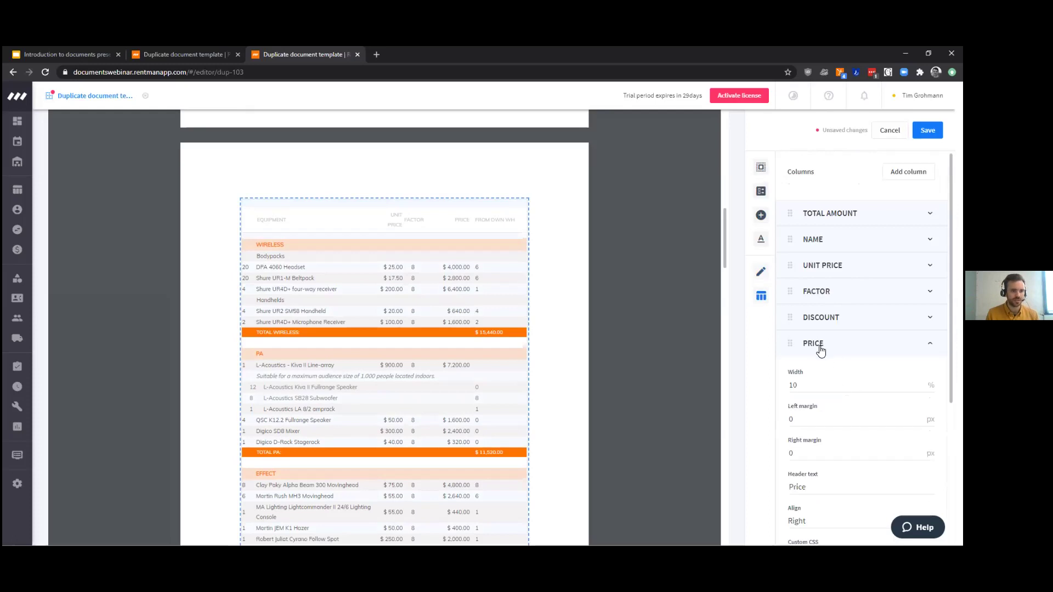
scroll(861, 351, "down", 4)
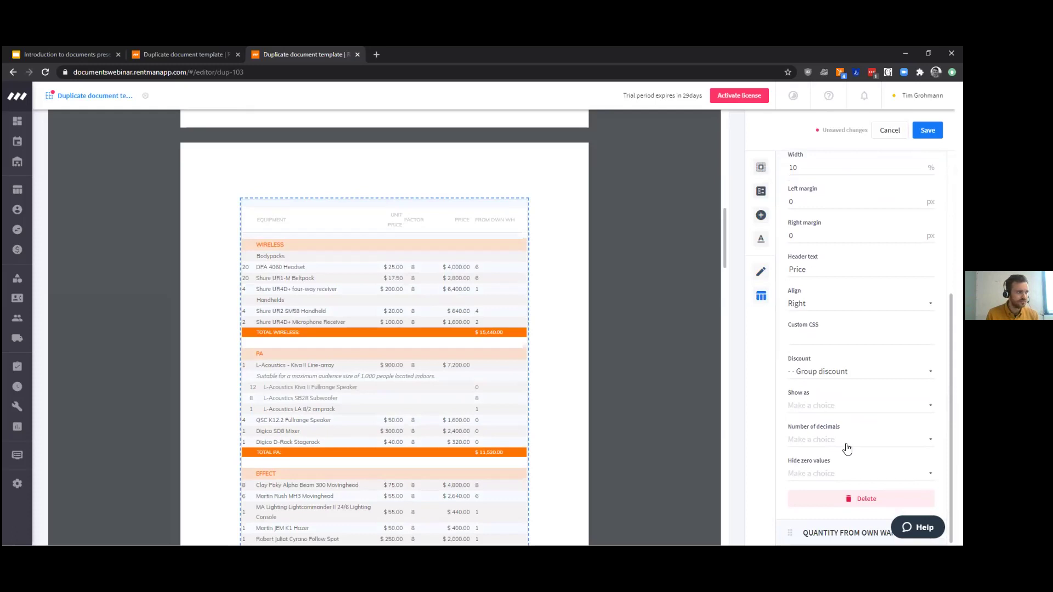
left_click(854, 373)
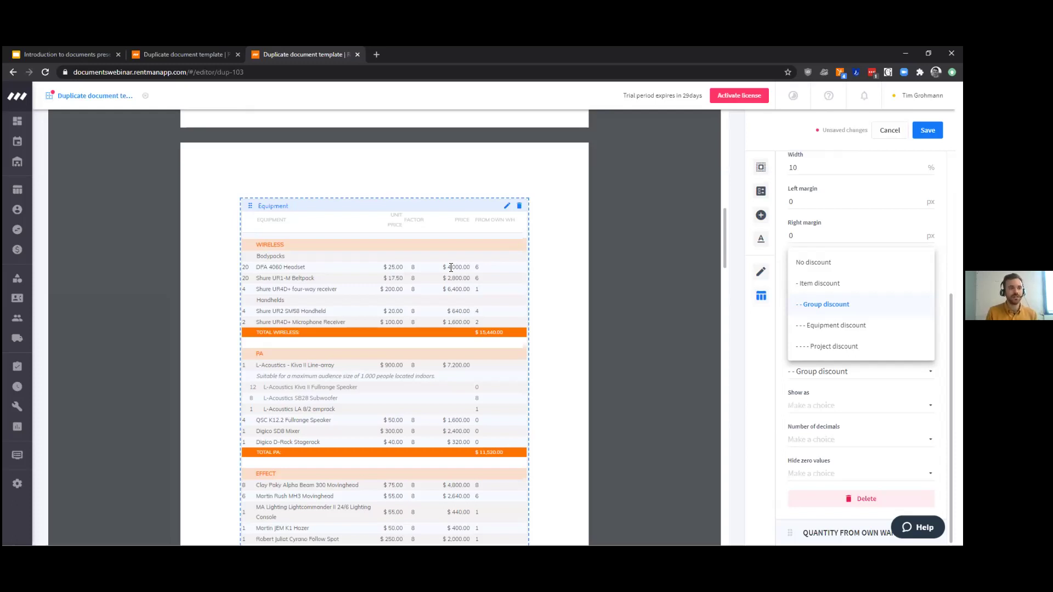
left_click(837, 264)
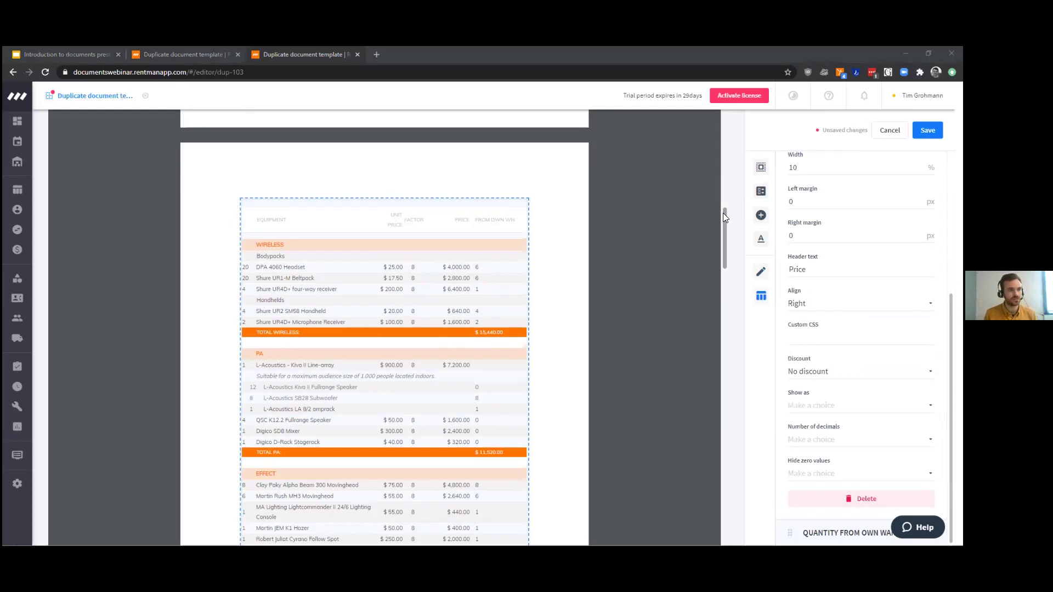
- Review the template down to the totals, additional conditions and signing block, look over the insertable modules, and deselect the Equipment module
left_click_drag(723, 213, 722, 215)
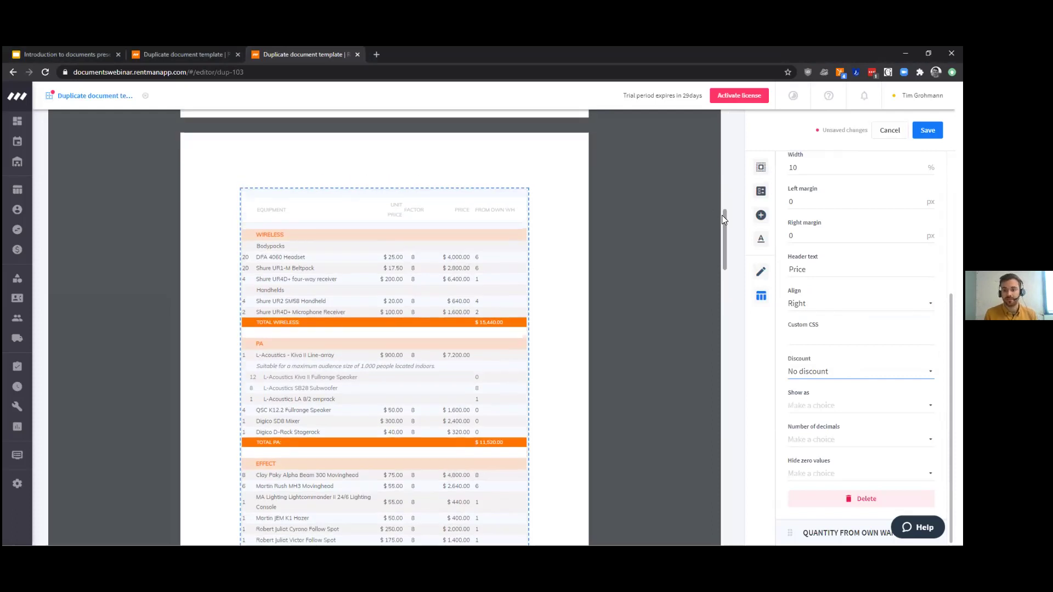
left_click_drag(722, 215, 722, 220)
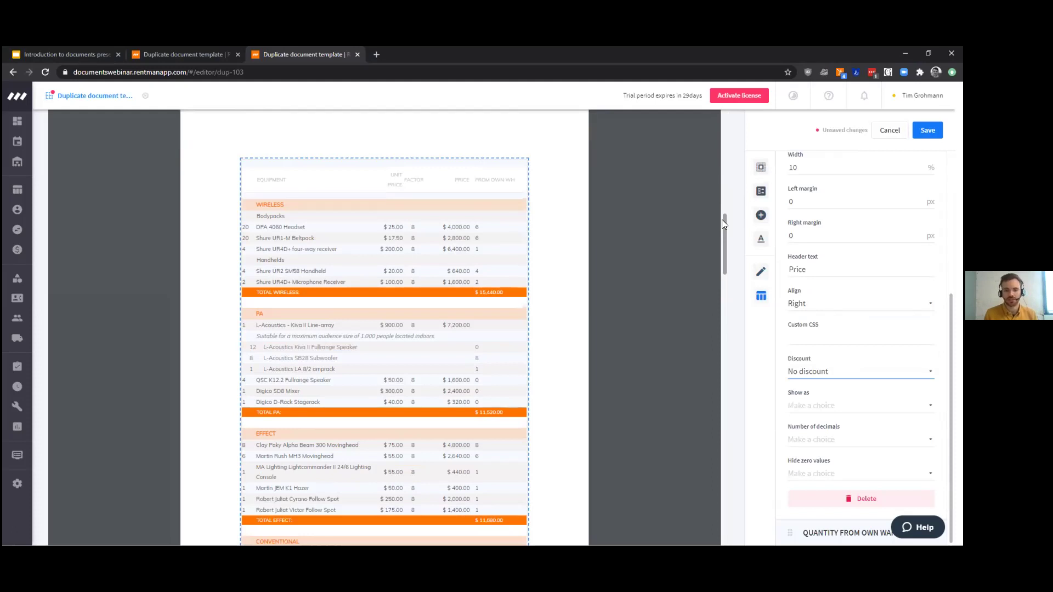
left_click_drag(722, 220, 722, 421)
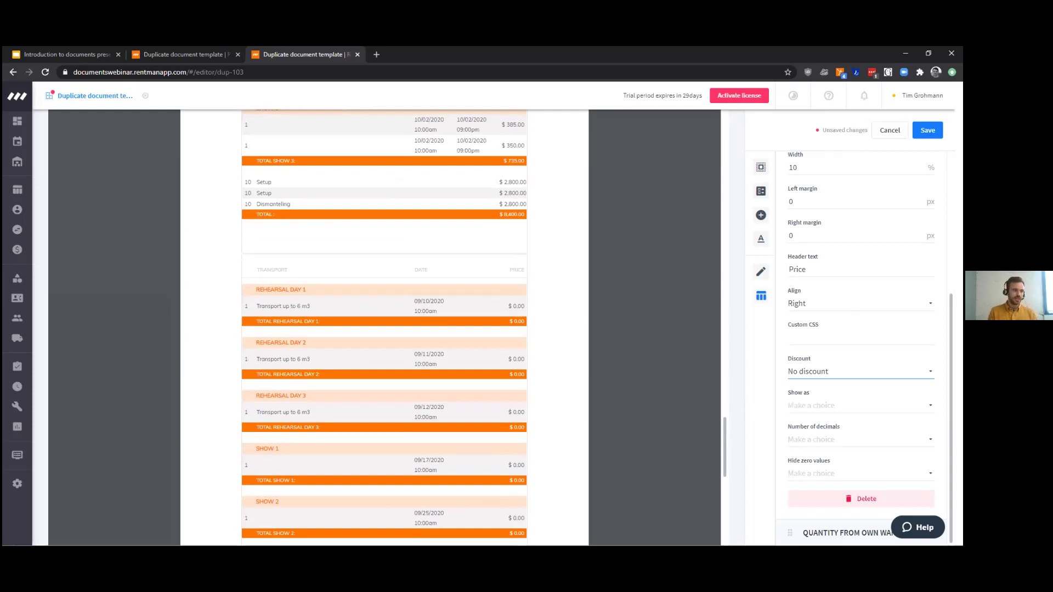
left_click_drag(723, 419, 735, 500)
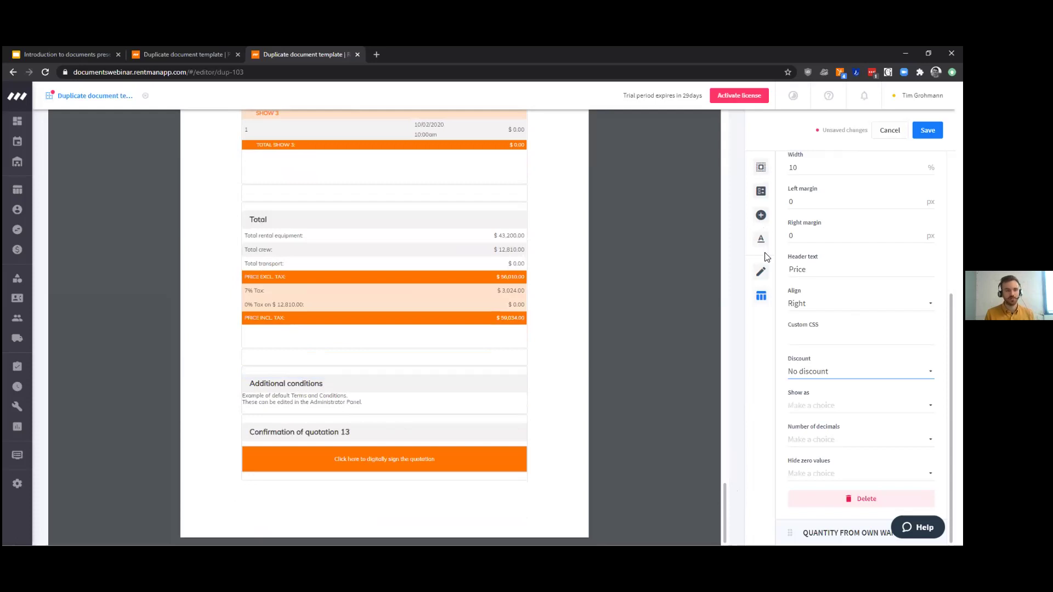
left_click(760, 217)
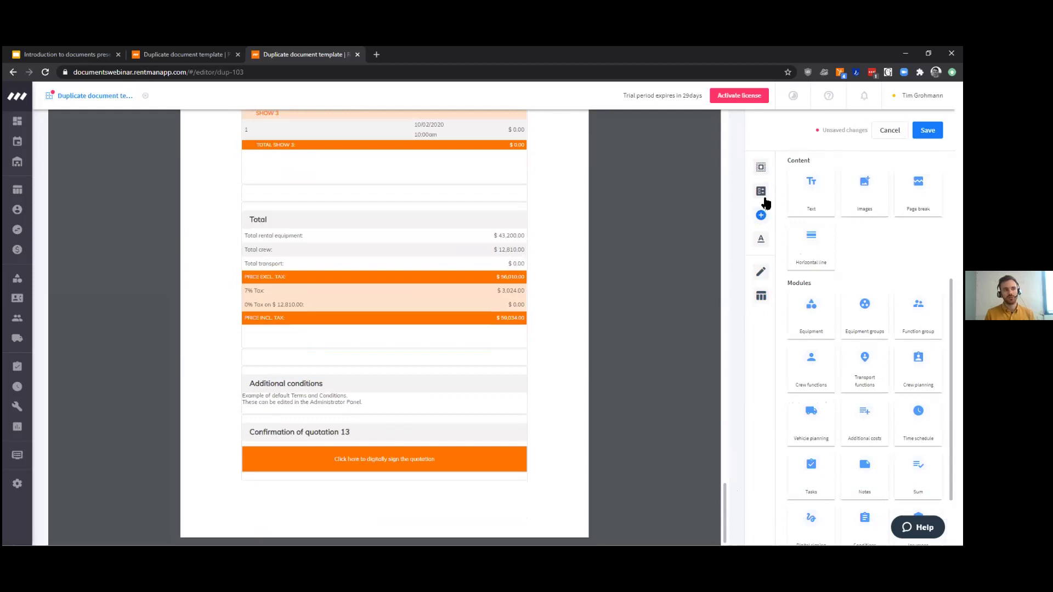
scroll(854, 298, "down", 2)
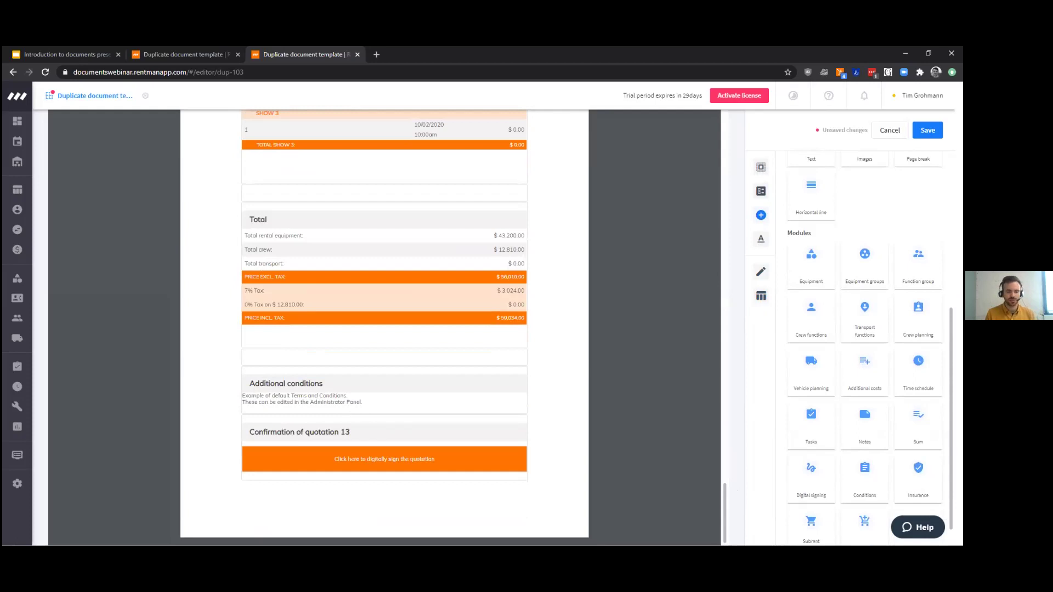
mouse_move(849, 468)
left_mouse_down()
mouse_move(571, 463)
mouse_move(481, 387)
mouse_move(865, 473)
left_mouse_up()
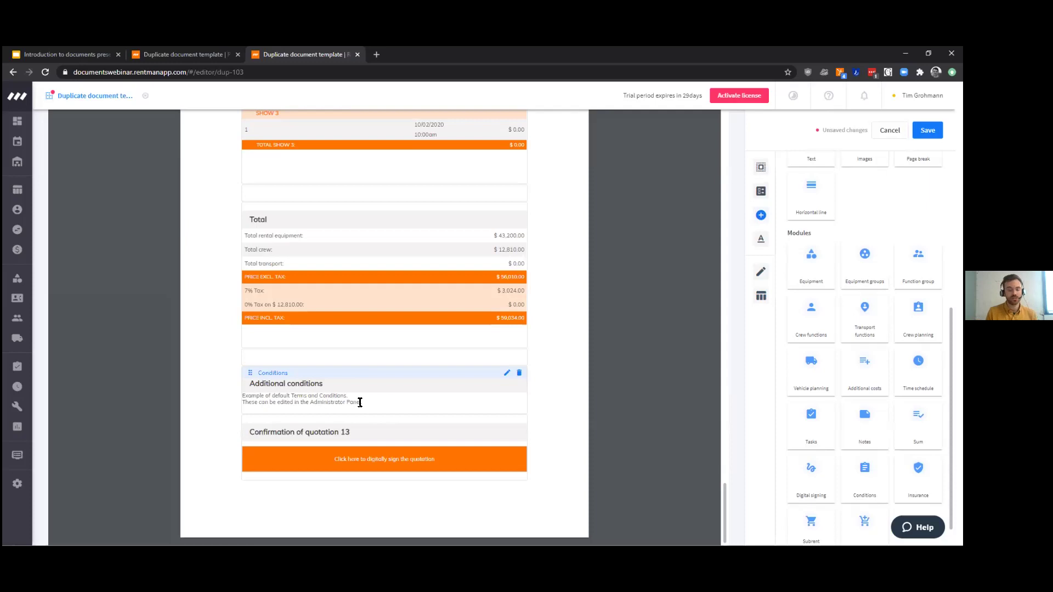
mouse_move(50, 485)
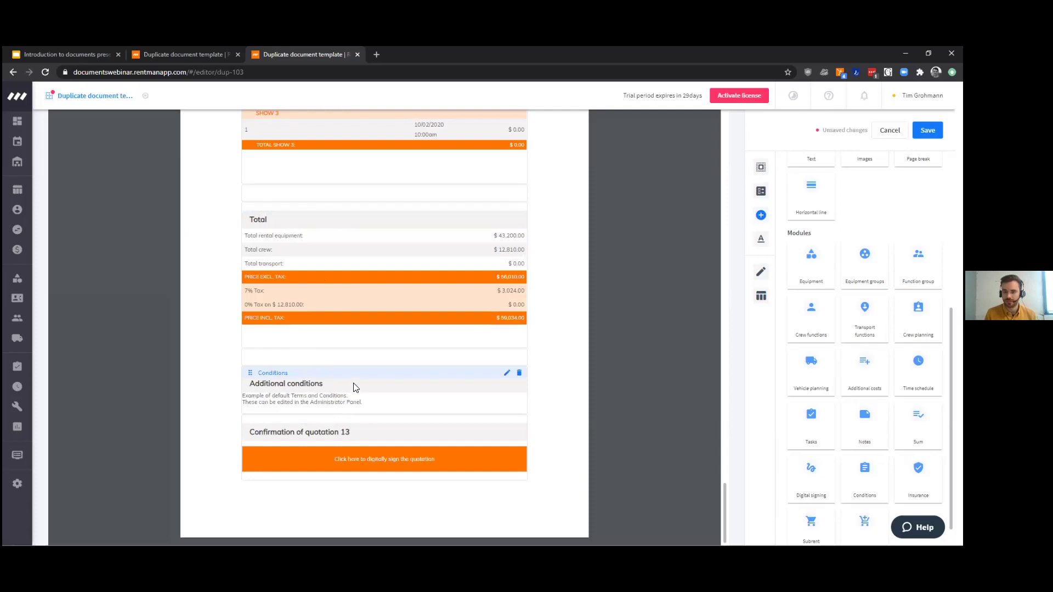
mouse_move(17, 482)
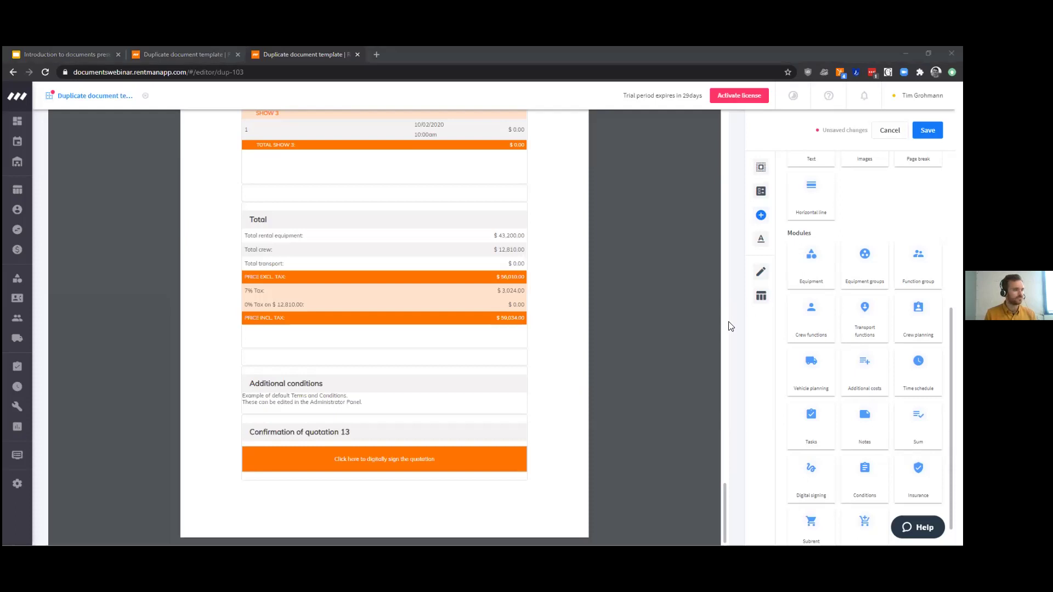
left_click(539, 367)
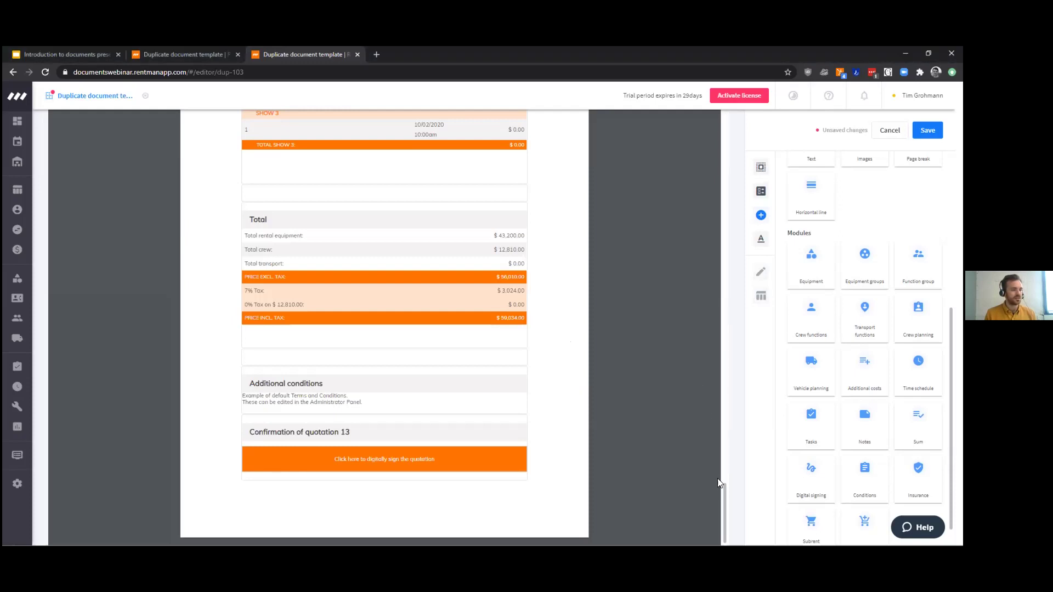
- Look over the insertable layout, subproject and content blocks, and check the template back up to the estimate details
left_click_drag(725, 491, 727, 216)
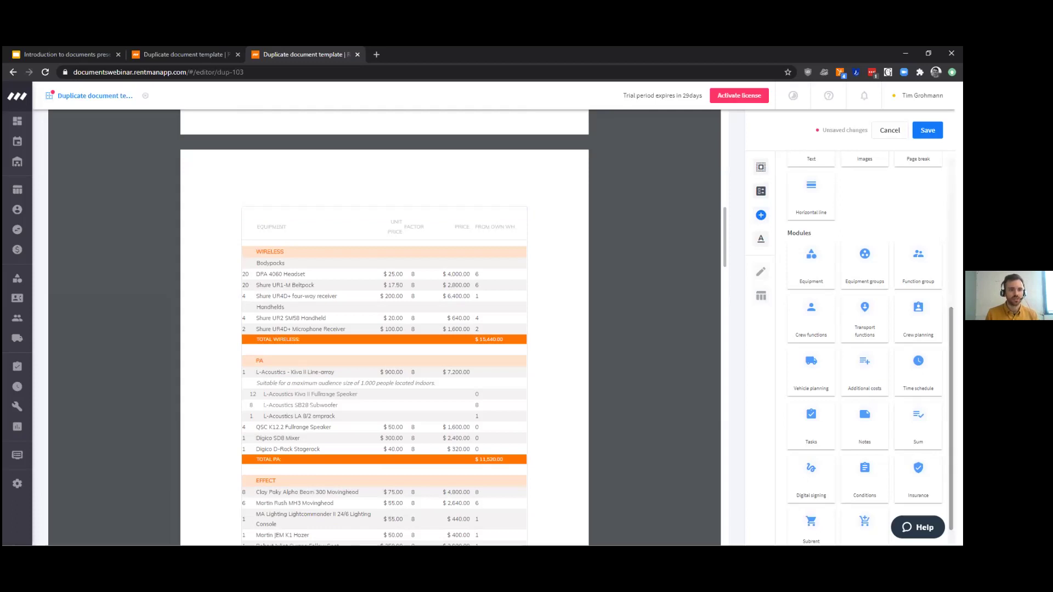
scroll(844, 301, "up", 3)
scroll(844, 302, "up", 2)
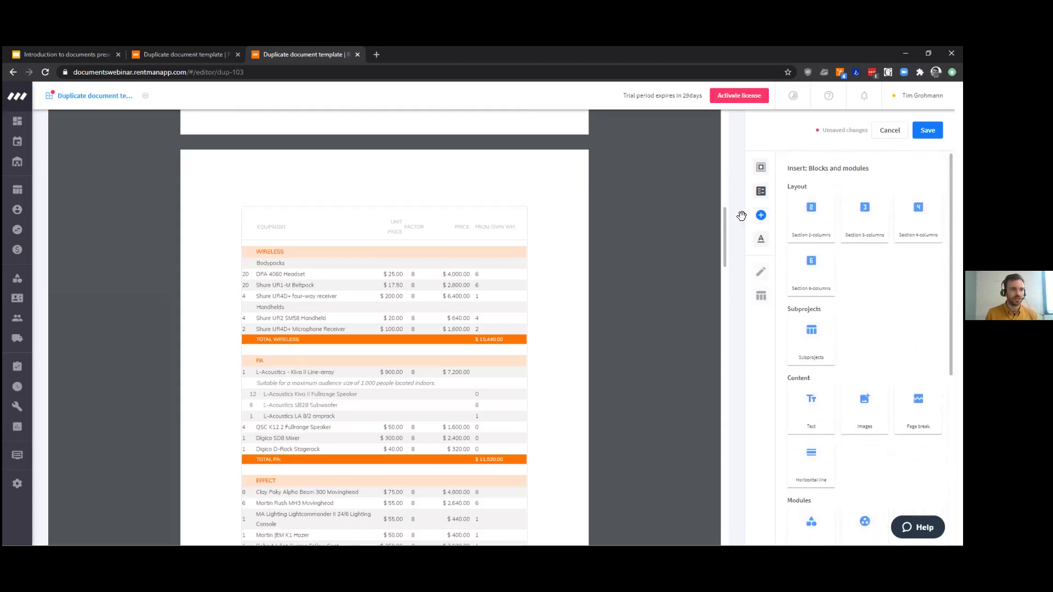
mouse_move(816, 339)
left_mouse_down()
mouse_move(466, 331)
mouse_move(359, 238)
mouse_move(691, 285)
mouse_move(794, 266)
mouse_move(836, 328)
mouse_move(816, 337)
left_mouse_up()
left_click_drag(724, 258, 720, 200)
scroll(719, 200, "up", 3)
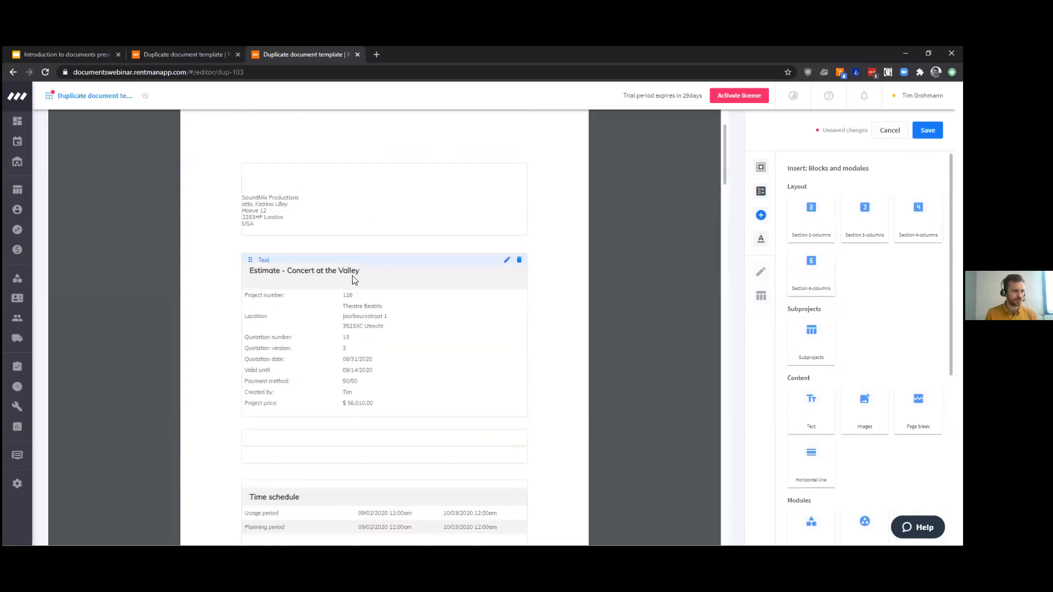
- Insert a Subprojects block between the equipment Images module and the crew list
left_click_drag(724, 148, 732, 213)
left_click_drag(812, 333, 306, 192)
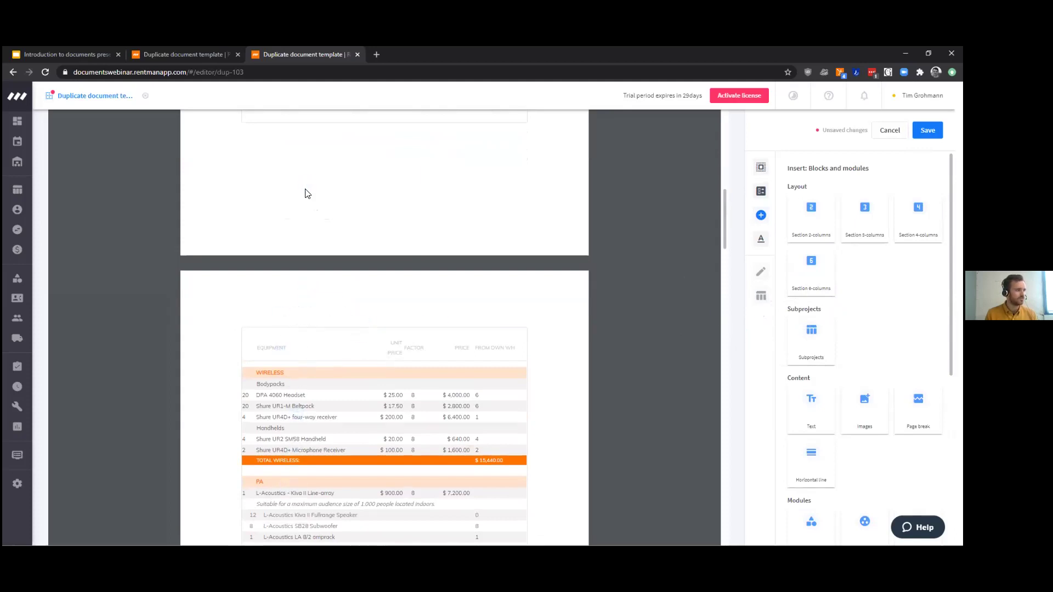
scroll(373, 214, "up", 3)
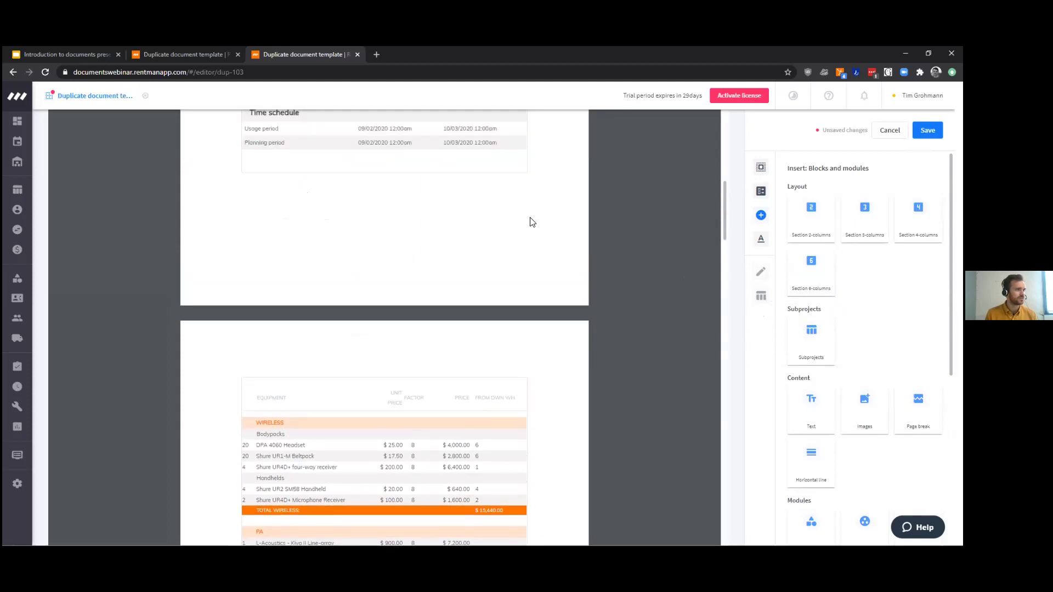
left_click_drag(724, 198, 718, 360)
left_click_drag(805, 336, 395, 258)
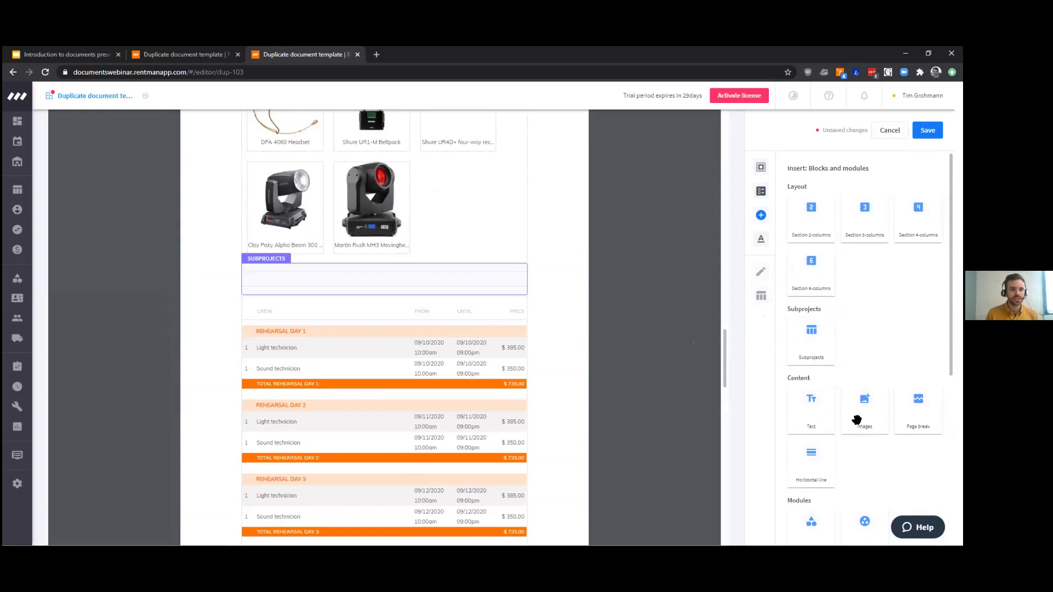
- Insert an Equipment module inside the Subprojects block
scroll(865, 351, "down", 3)
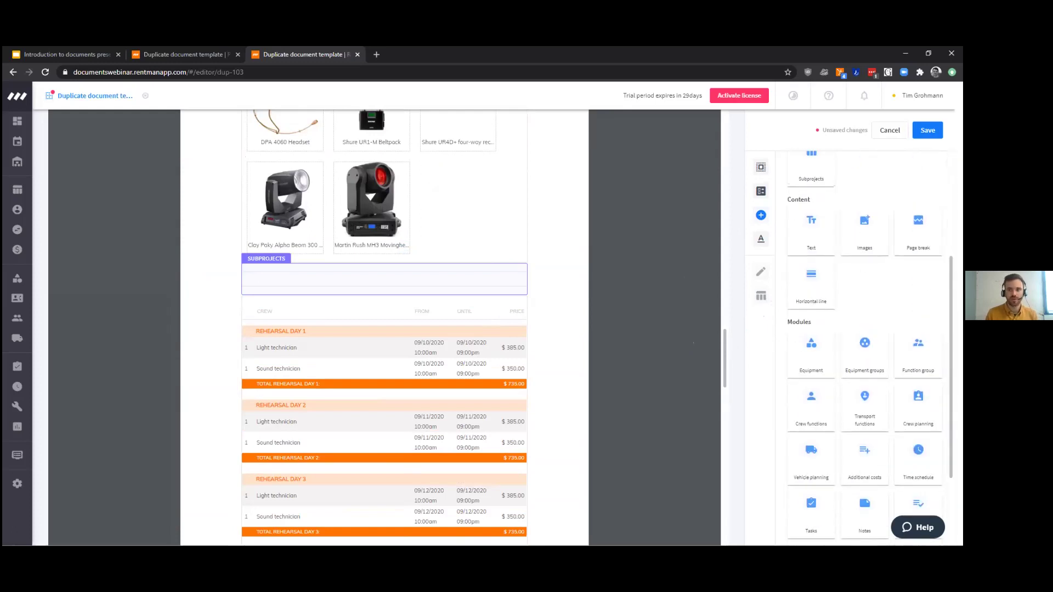
left_click_drag(802, 356, 416, 284)
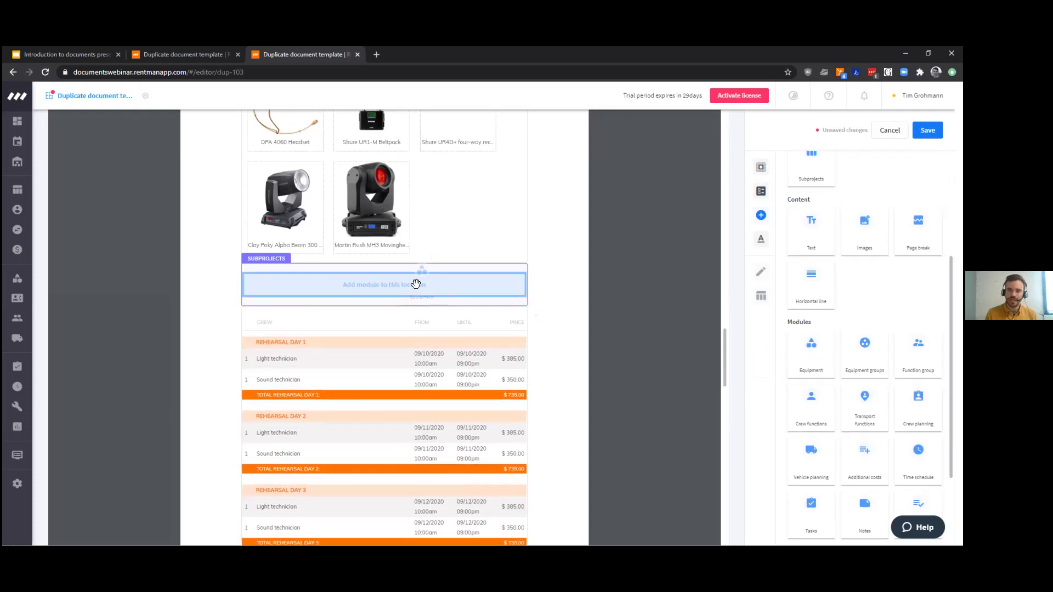
left_click_drag(416, 284, 415, 284)
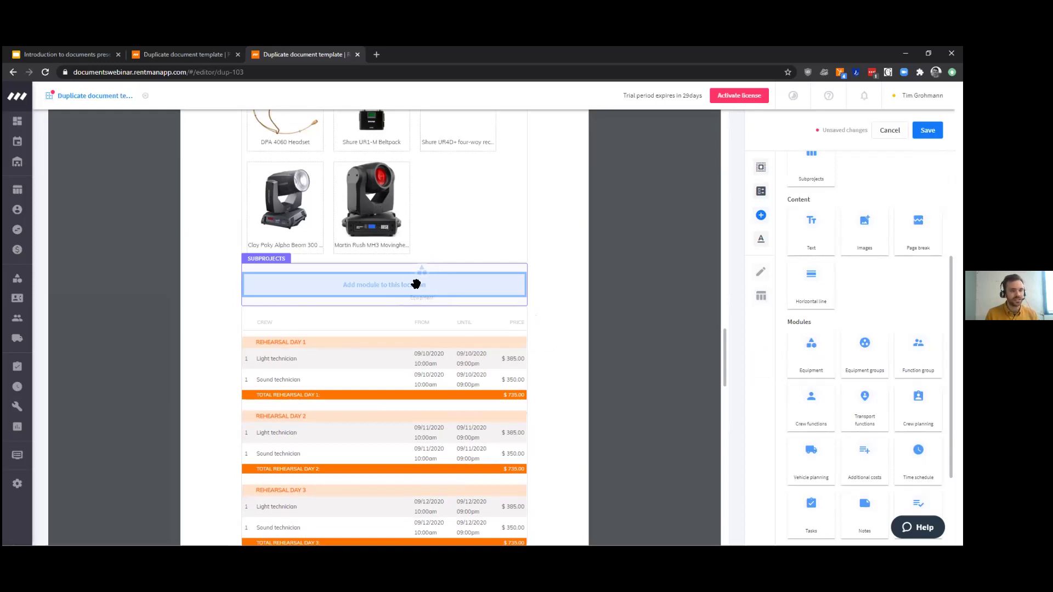
left_click_drag(416, 284, 422, 284)
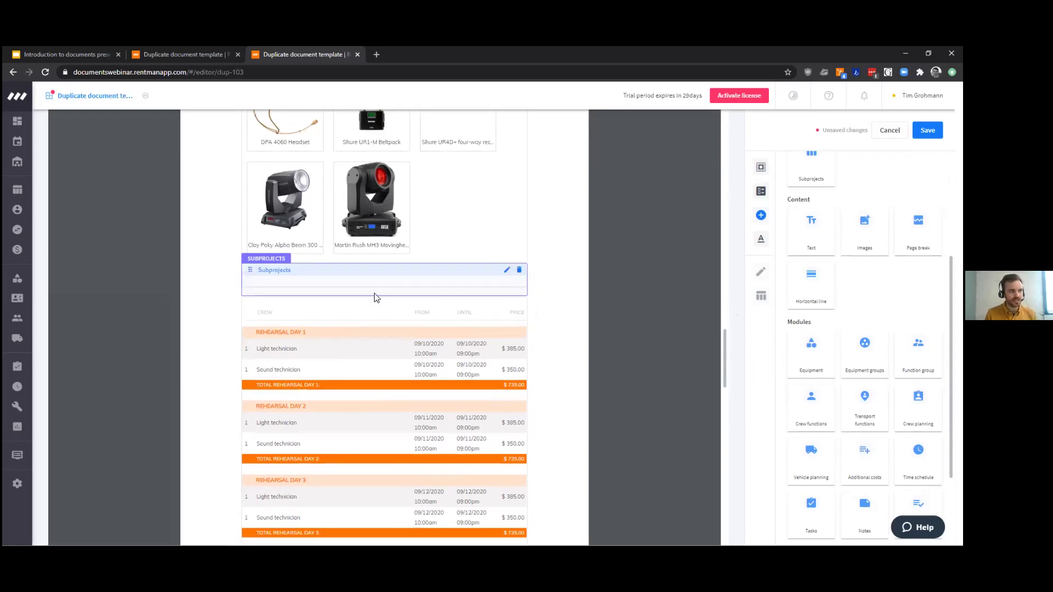
left_click_drag(918, 351, 365, 282)
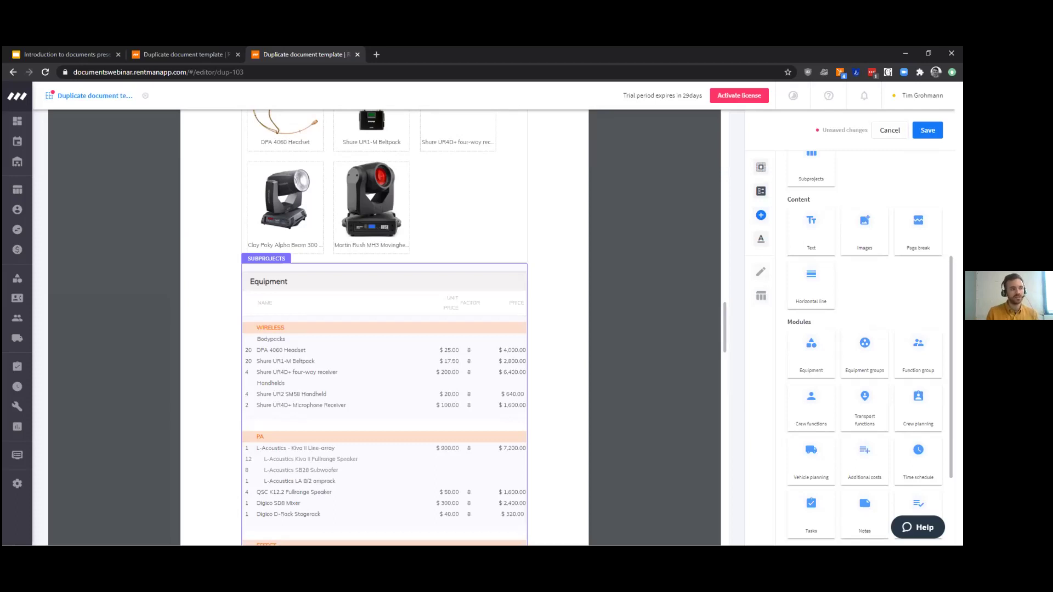
- Examine the Subprojects block and its Equipment module in relation to the equipment images above it
scroll(492, 287, "up", 1)
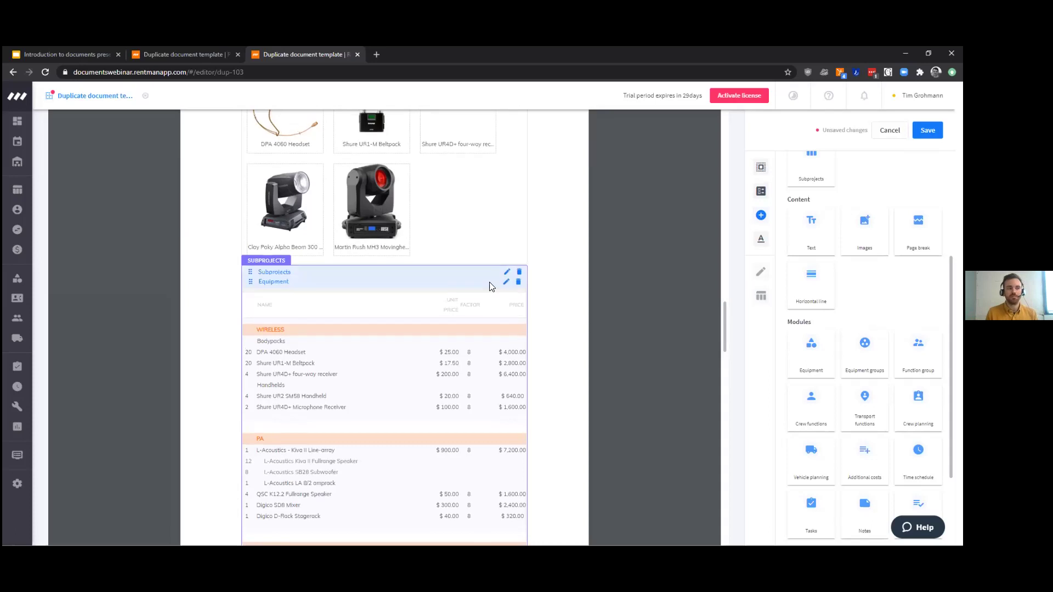
scroll(492, 287, "up", 4)
scroll(512, 252, "down", 1)
scroll(653, 309, "down", 1)
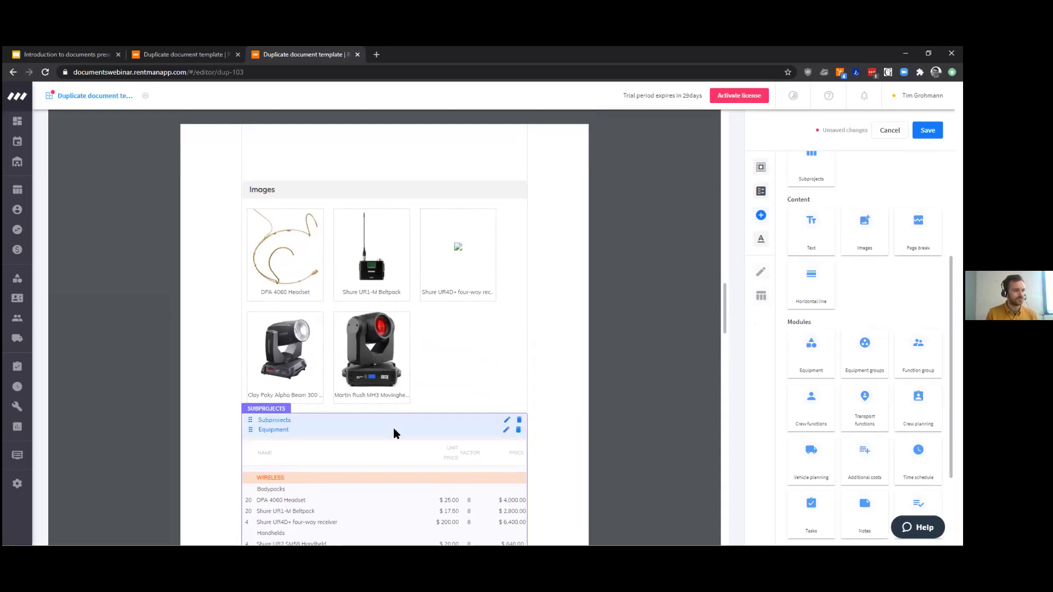
scroll(393, 428, "down", 1)
mouse_move(348, 399)
scroll(354, 400, "down", 2)
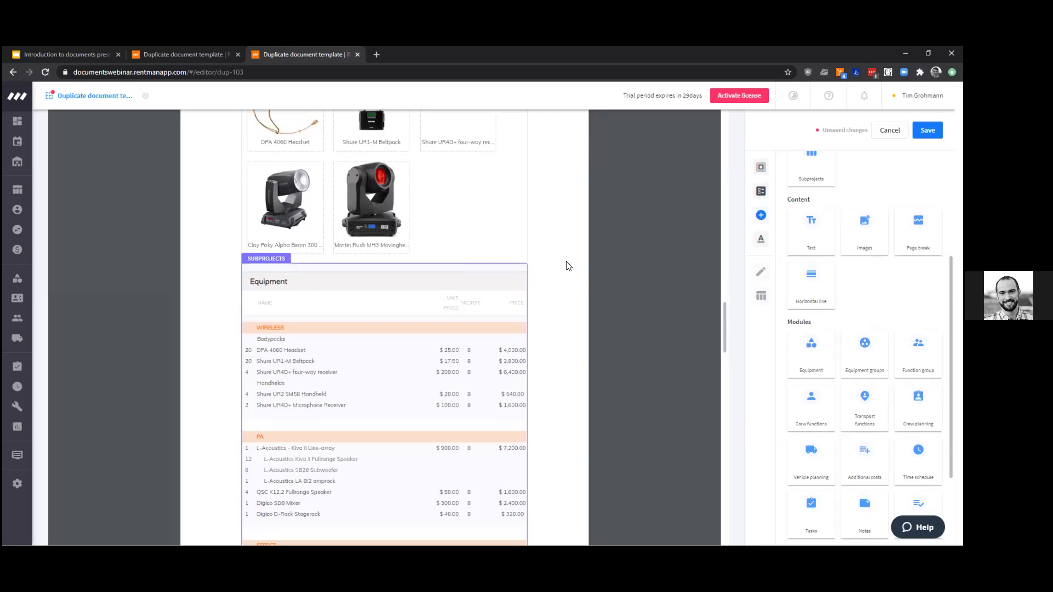
scroll(557, 268, "up", 2)
mouse_move(437, 369)
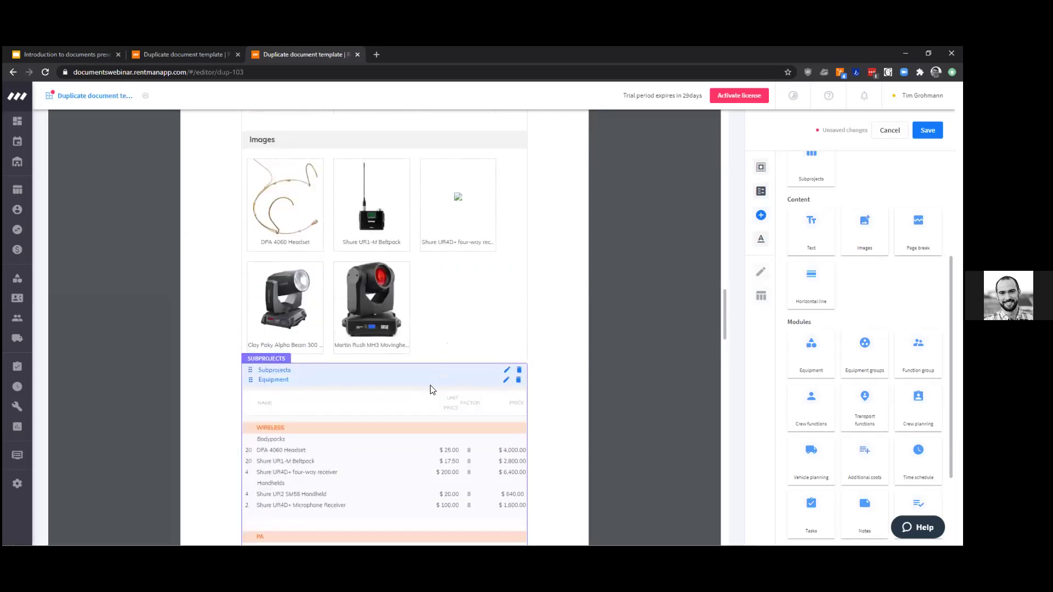
- Delete the Subprojects block together with the Equipment module inside it
left_click(327, 356)
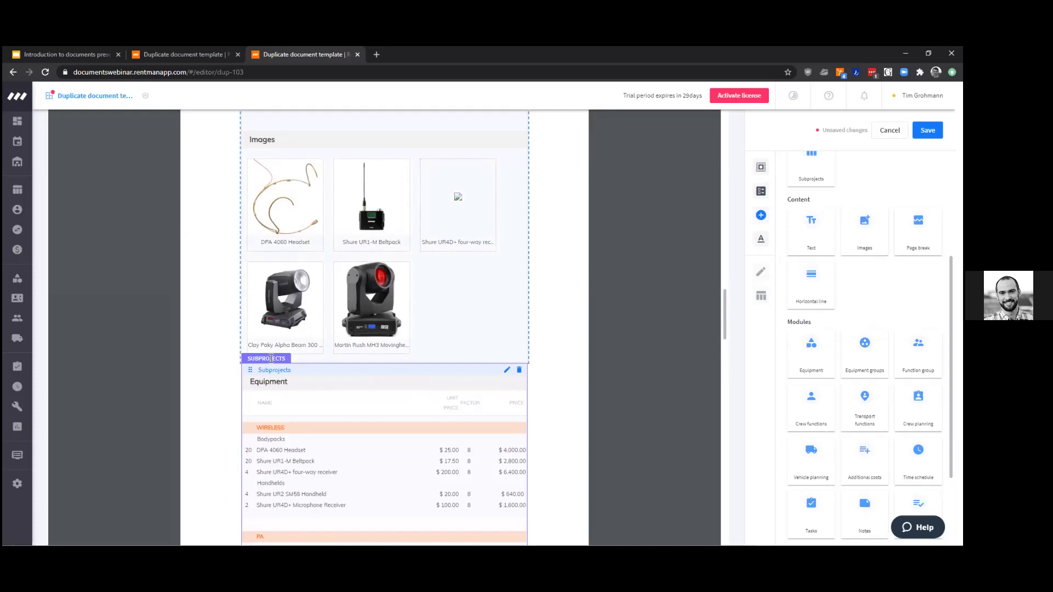
left_click(518, 370)
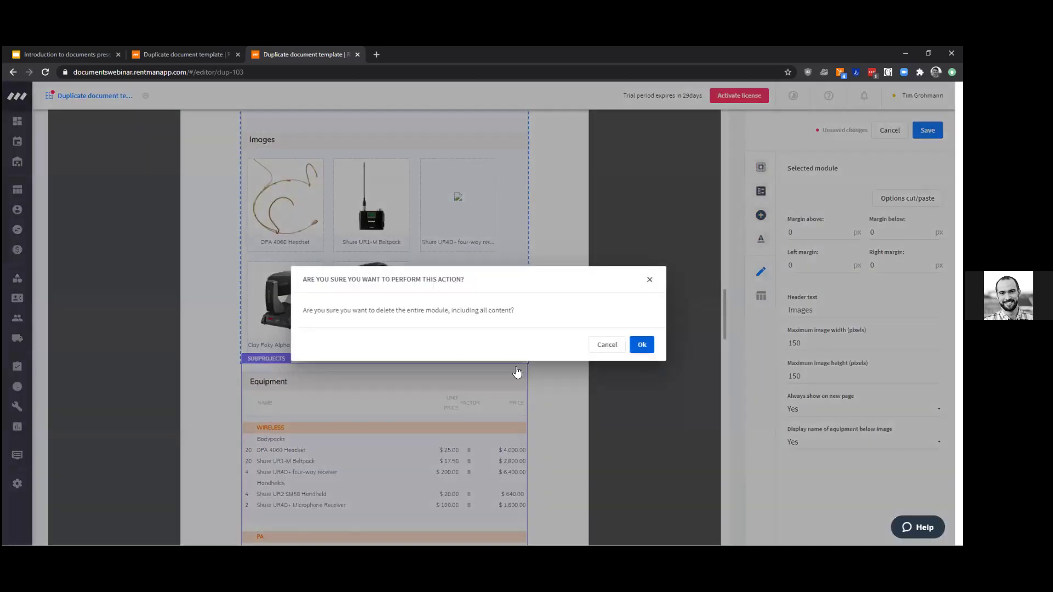
key("Return")
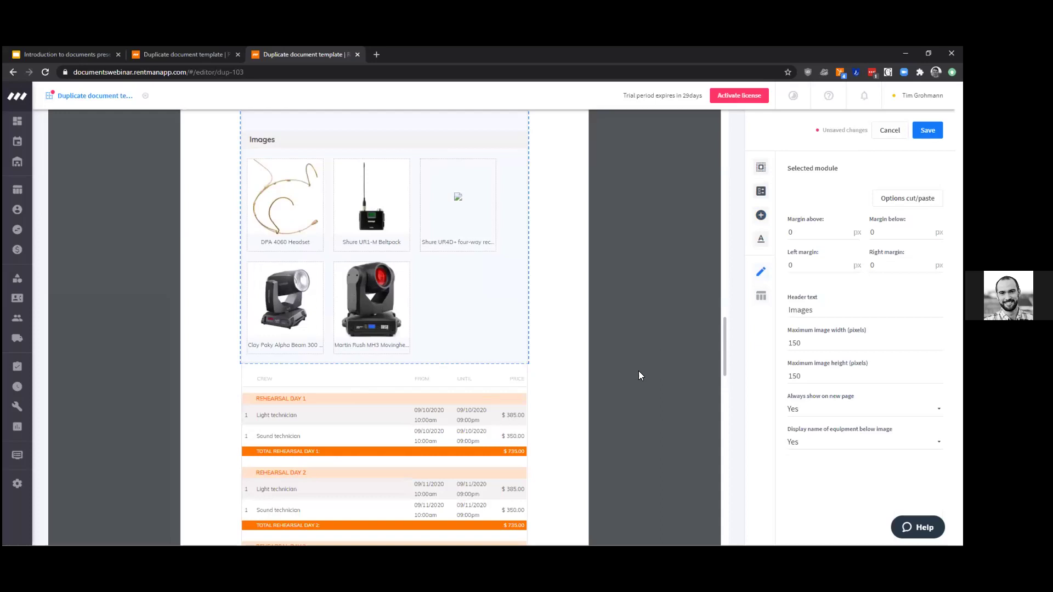
- Review the estimate details and the time schedule at the start of the template
scroll(467, 368, "up", 10)
scroll(468, 367, "up", 10)
scroll(400, 417, "down", 1)
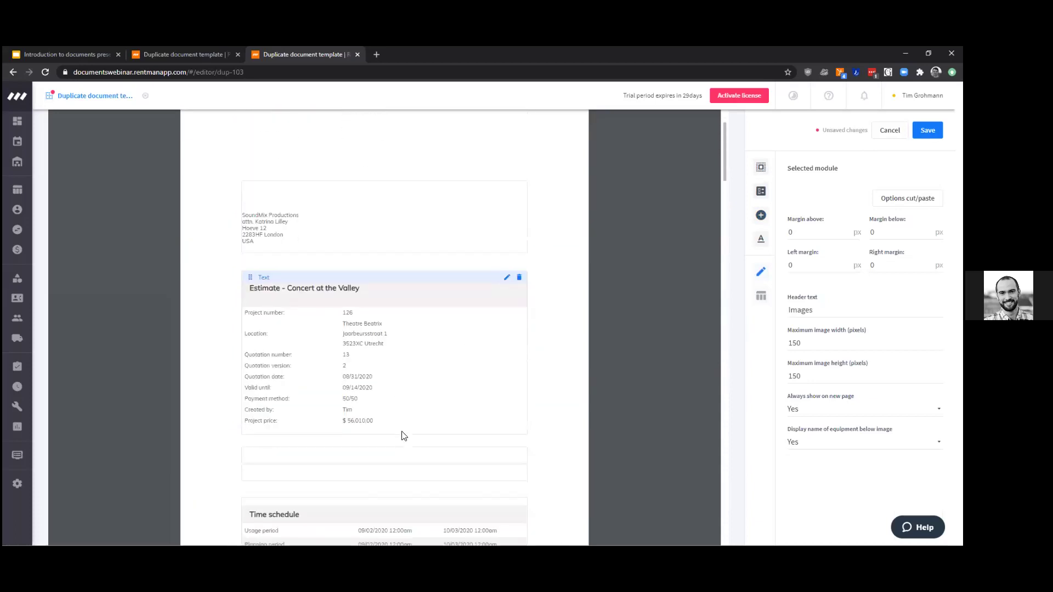
scroll(404, 436, "down", 1)
scroll(541, 362, "down", 2)
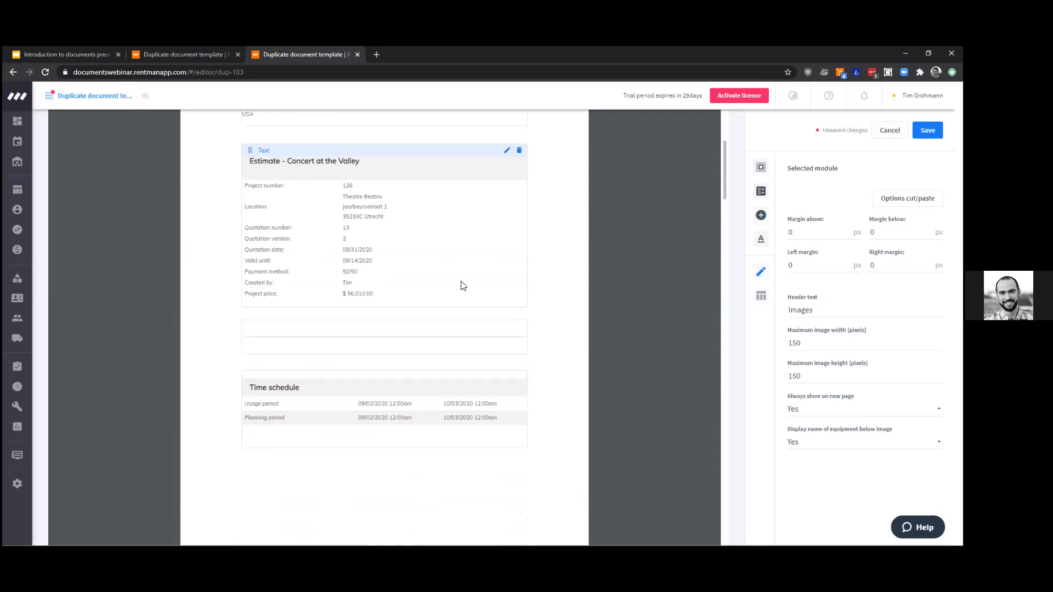
scroll(461, 286, "up", 1)
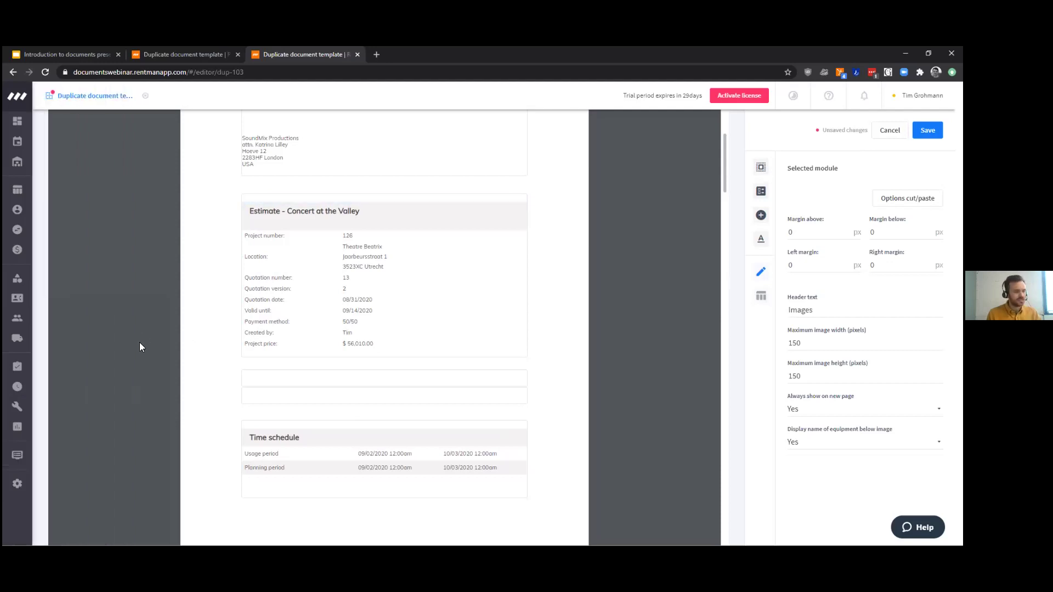
- Examine the Number series settings in the configuration, covering items, documents and financial documents
mouse_move(13, 483)
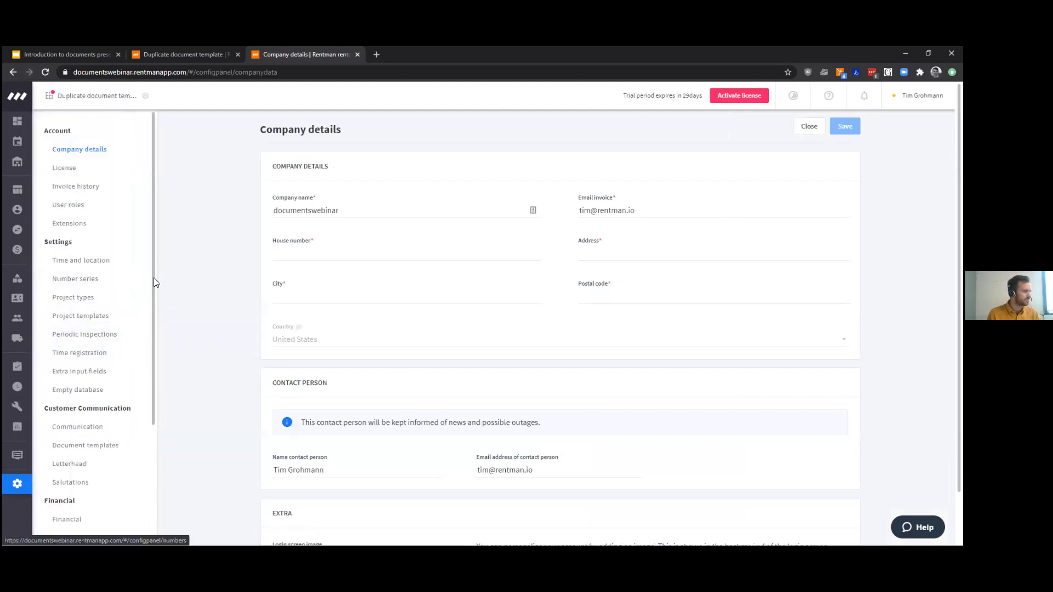
left_click(90, 284)
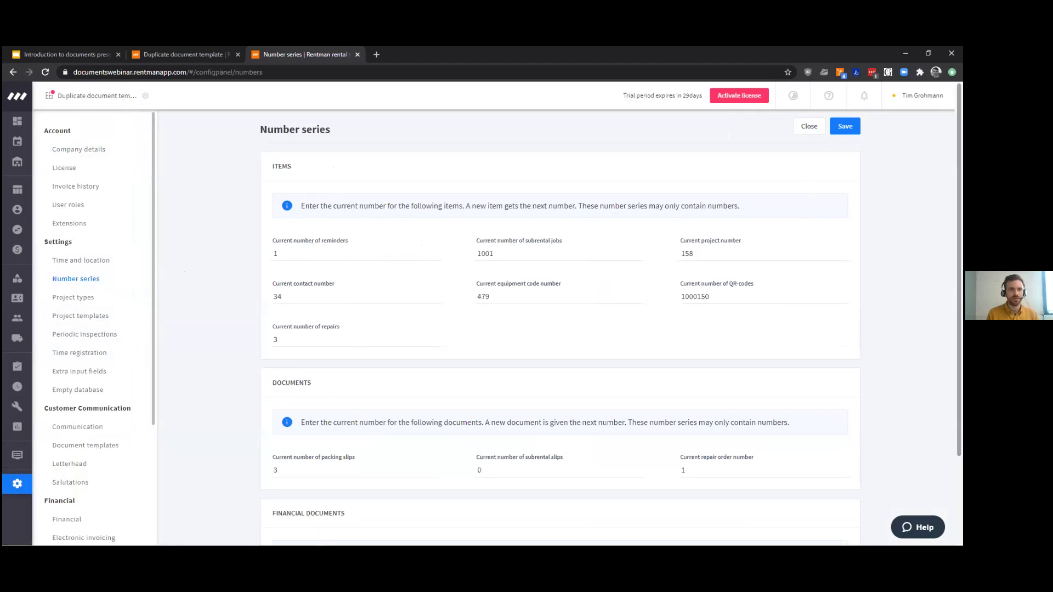
scroll(635, 410, "down", 2)
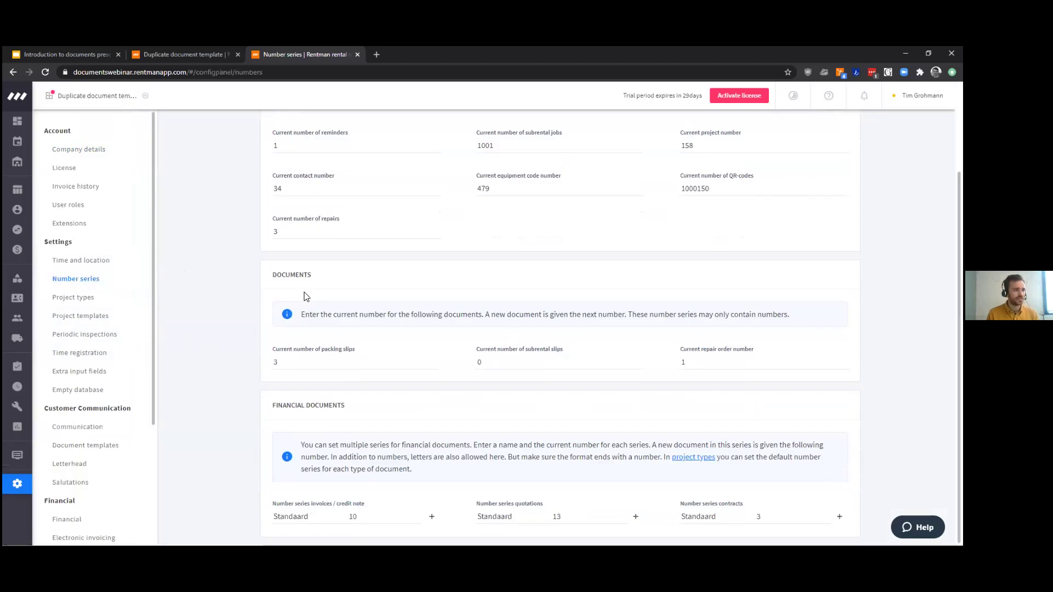
left_click_drag(309, 365, 269, 366)
left_click(293, 378)
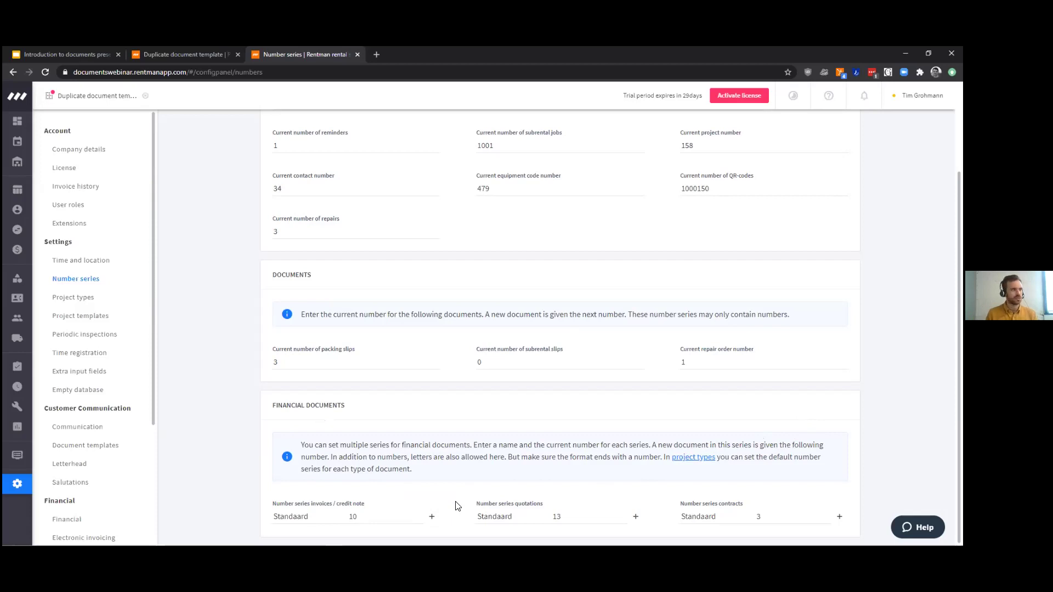
scroll(437, 445, "up", 2)
scroll(405, 365, "down", 2)
scroll(406, 365, "up", 2)
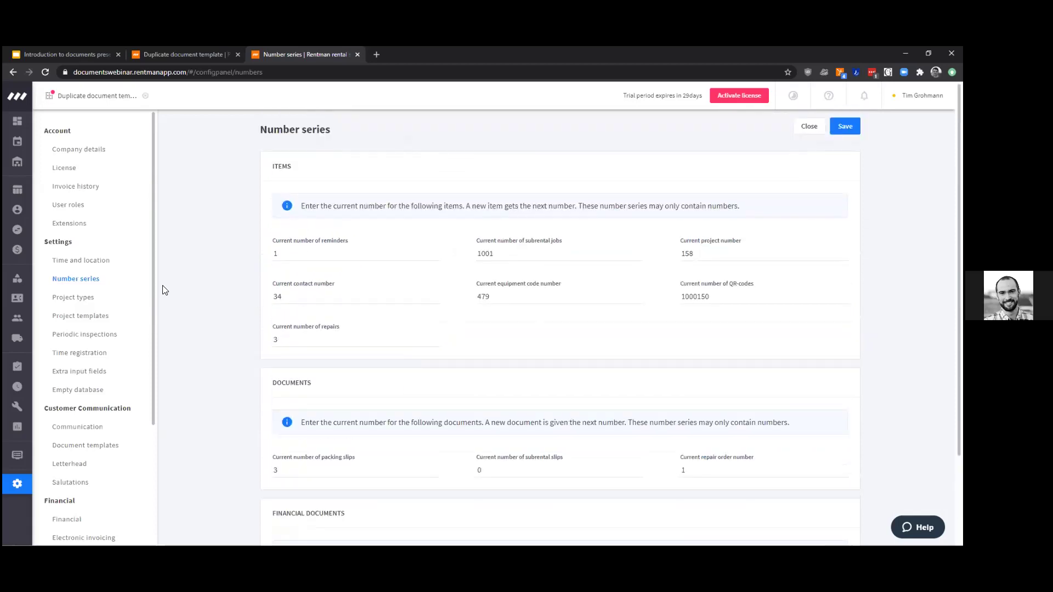
- Return to the duplicated template, choosing to close without saving, and review the estimate, equipment and images pages
left_click(101, 95)
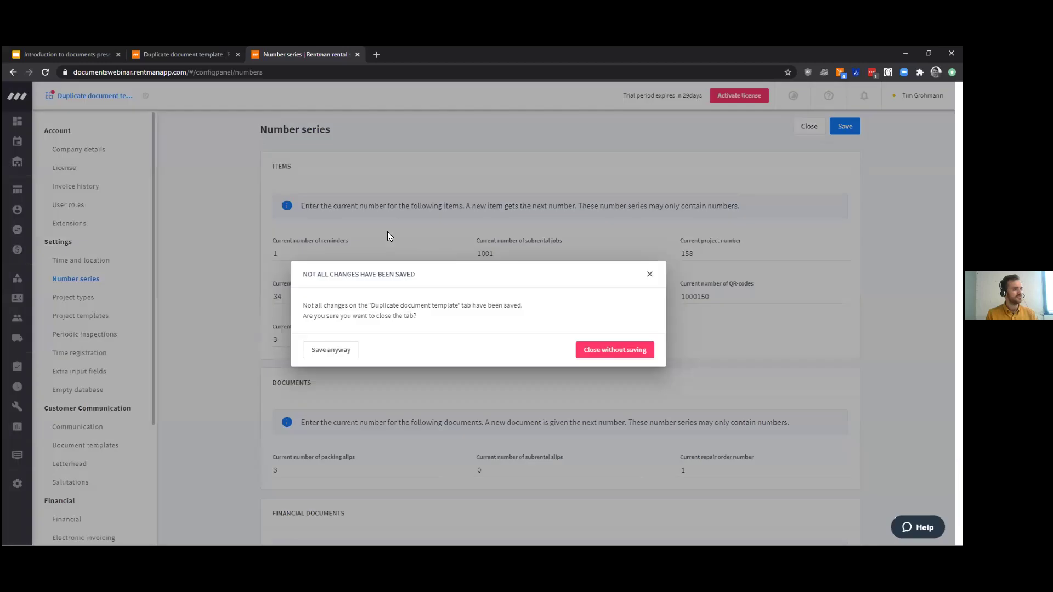
left_click(612, 351)
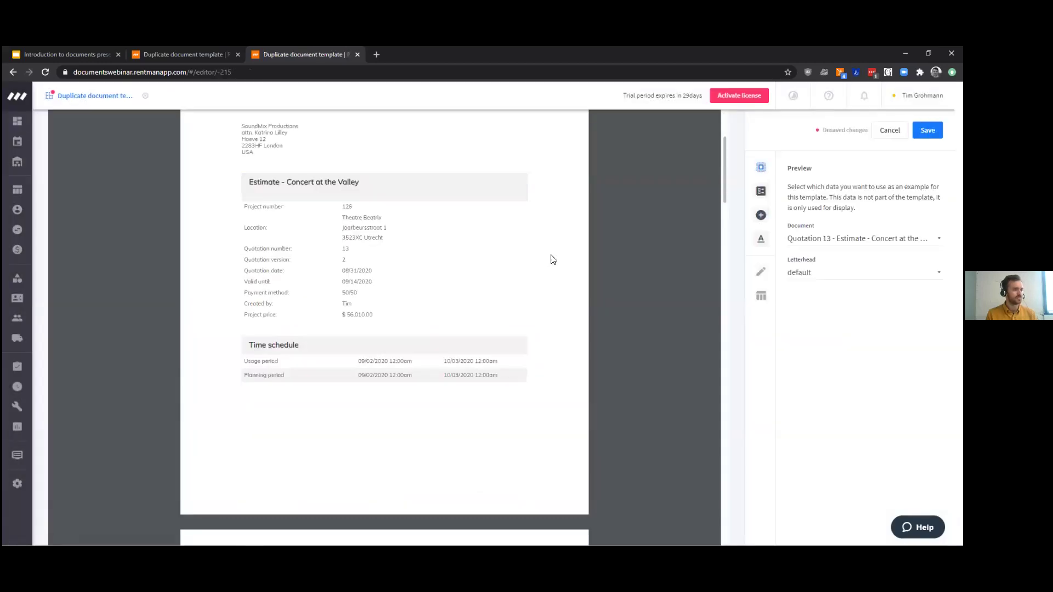
scroll(551, 258, "down", 5)
scroll(551, 258, "down", 7)
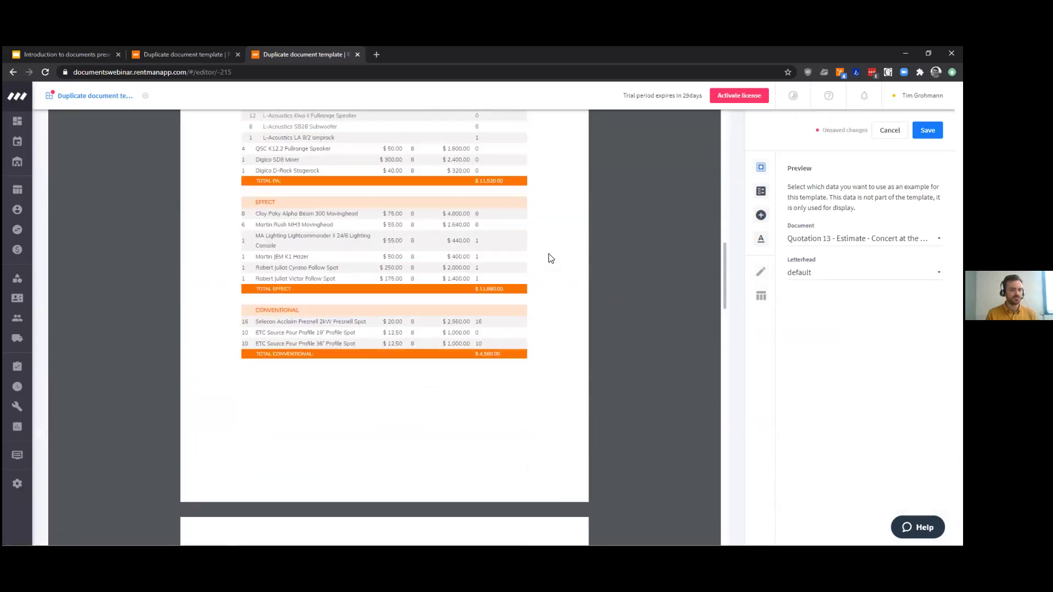
scroll(543, 340, "down", 4)
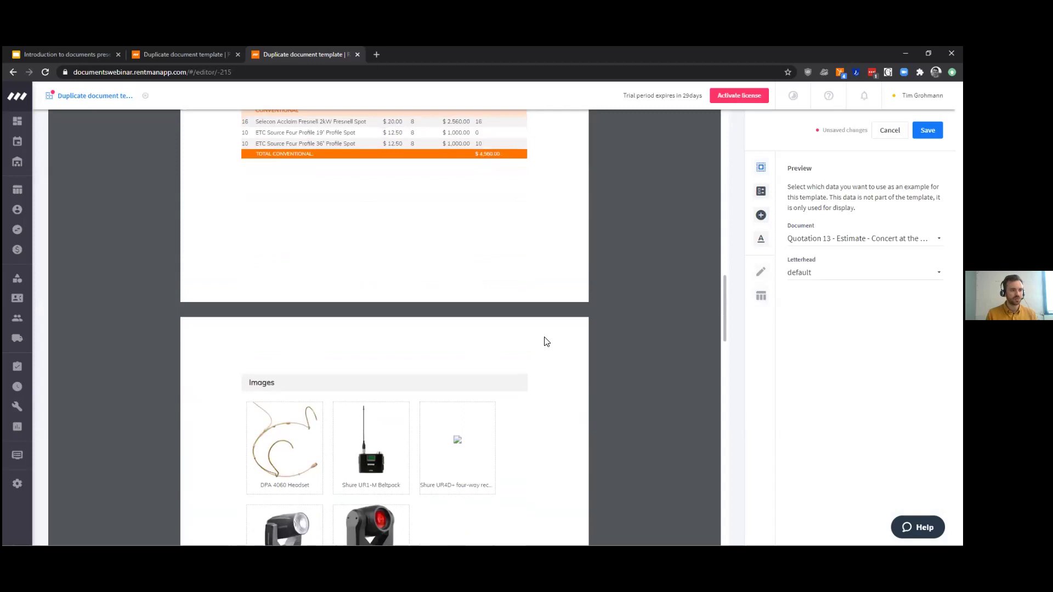
left_click_drag(722, 291, 736, 222)
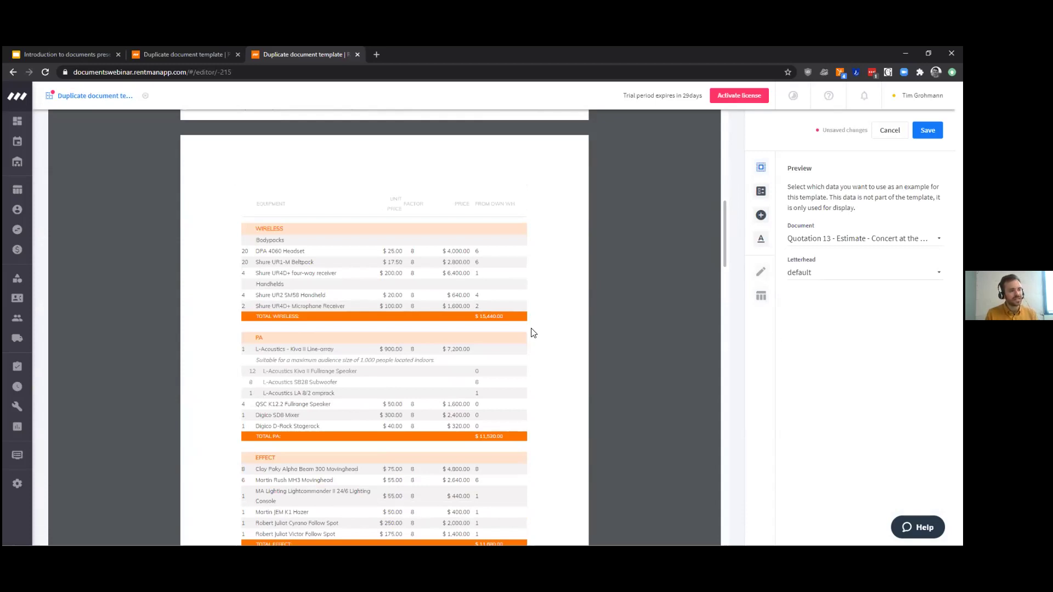
left_click_drag(719, 234, 719, 169)
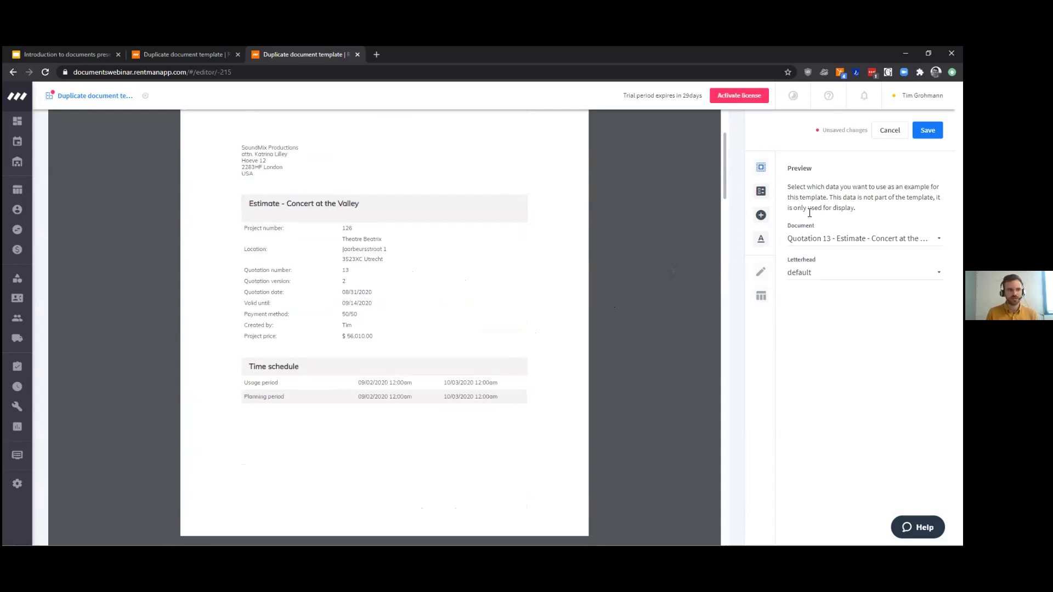
- Look over the insertable blocks and the Equipment module's settings and columns, and go back to the start of the template
left_click(761, 216)
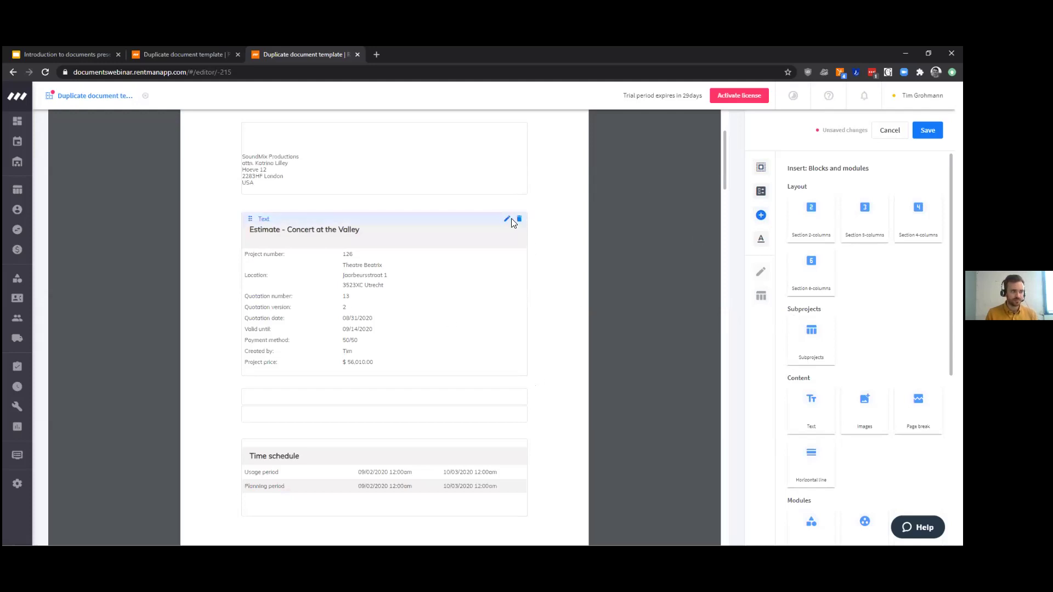
left_click_drag(722, 168, 723, 245)
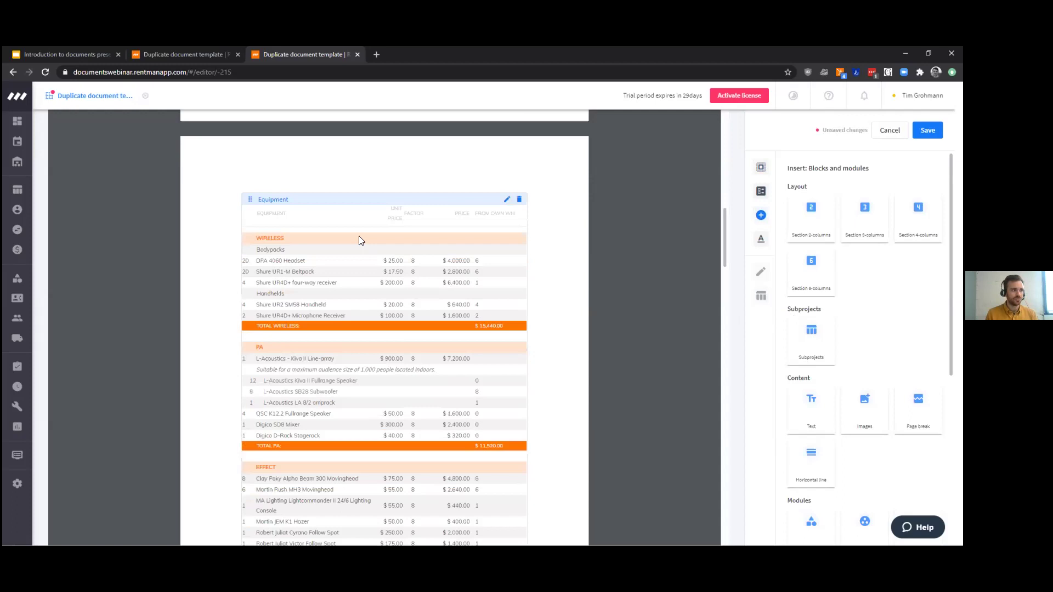
left_click(506, 202)
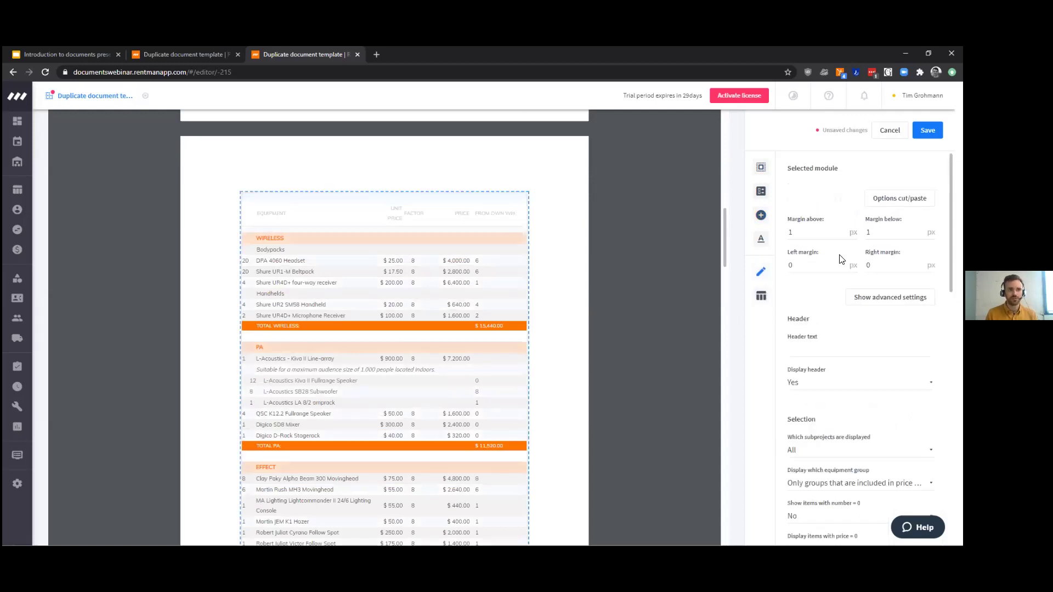
scroll(852, 353, "down", 1)
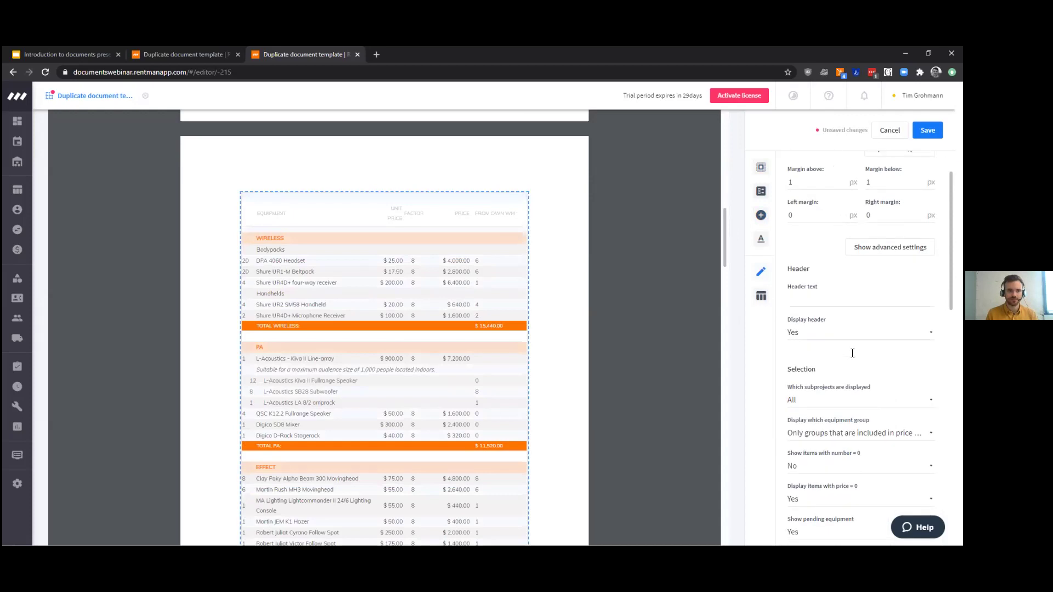
left_click(761, 297)
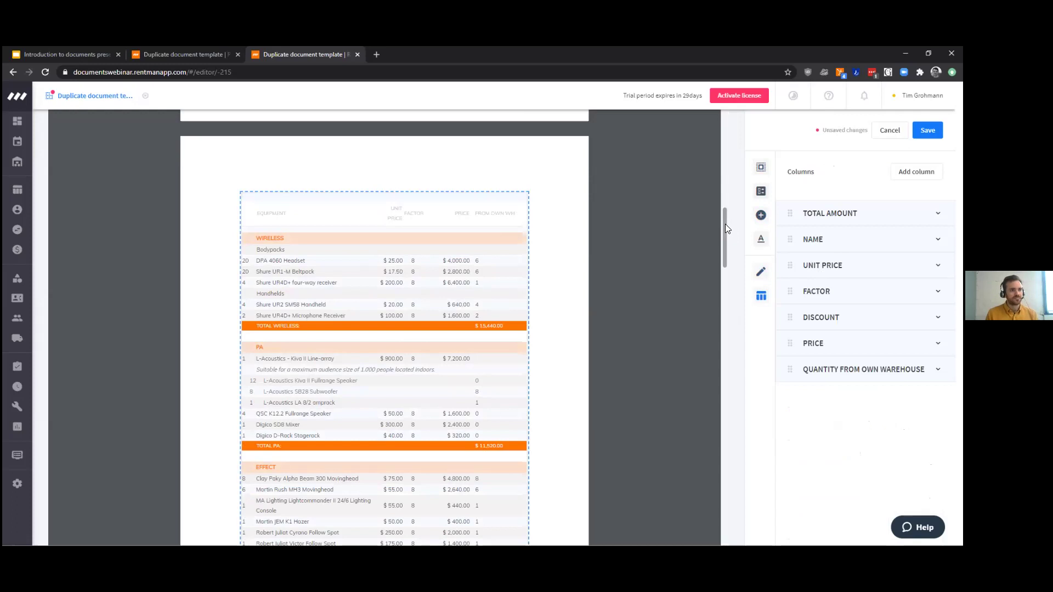
left_click_drag(725, 224, 726, 129)
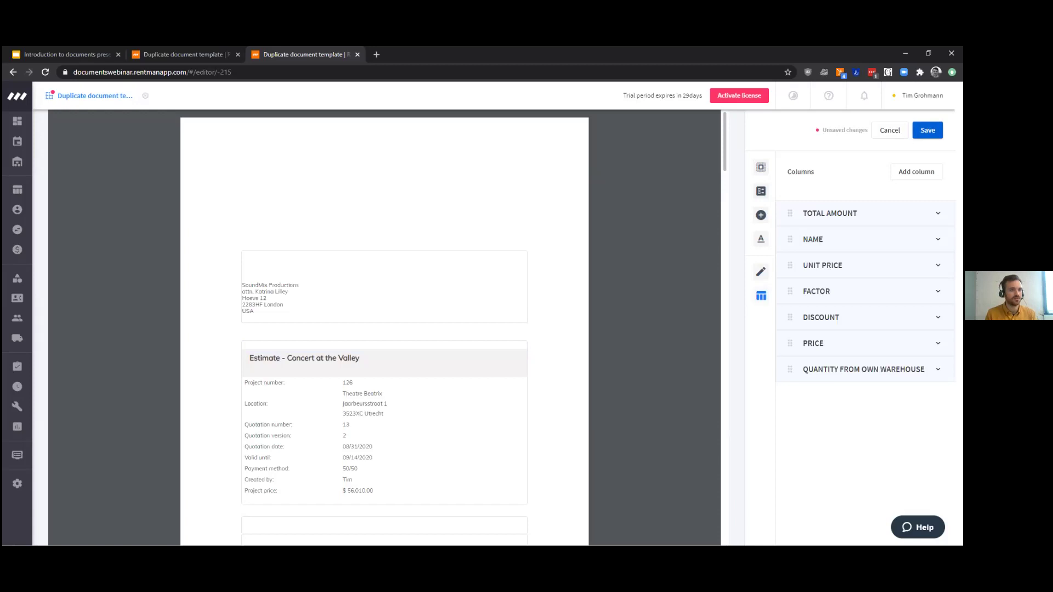
- Save the customised template and start a project named Music Festival from the project template "The average 2 day production"
left_click(928, 131)
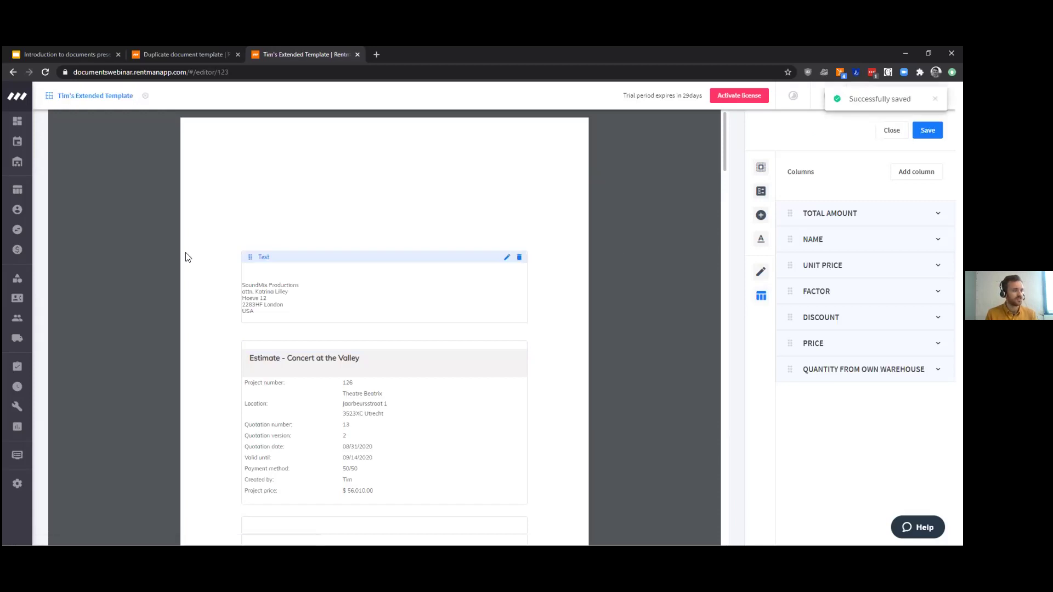
mouse_move(18, 169)
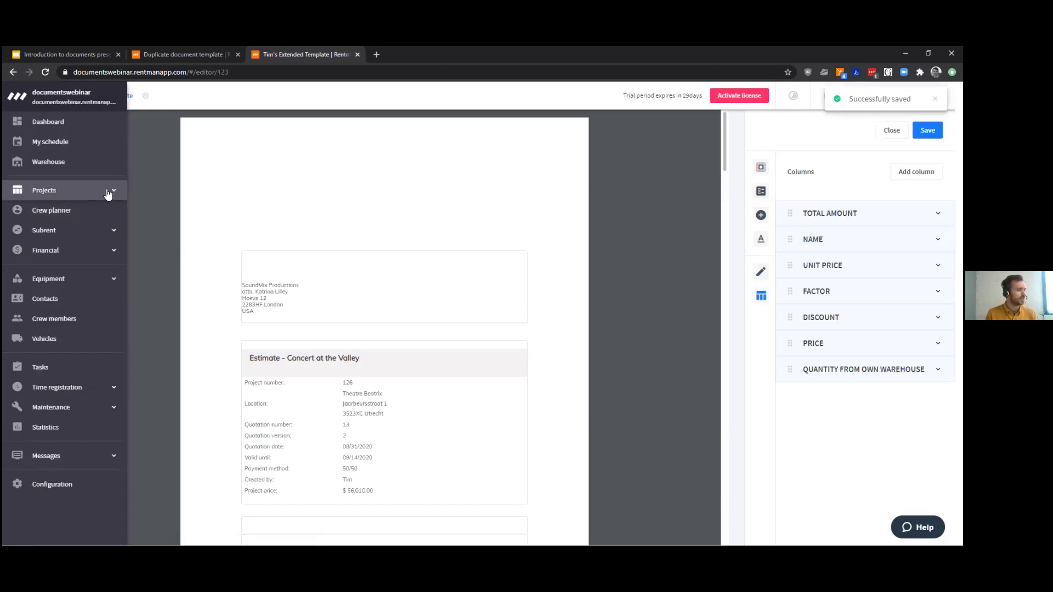
left_click(71, 195)
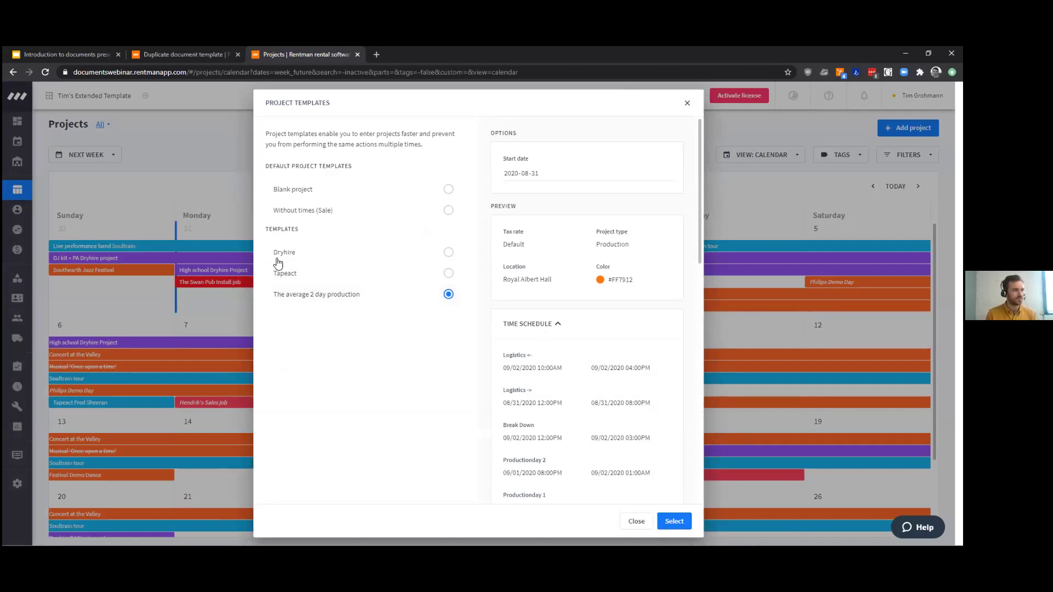
left_click(675, 522)
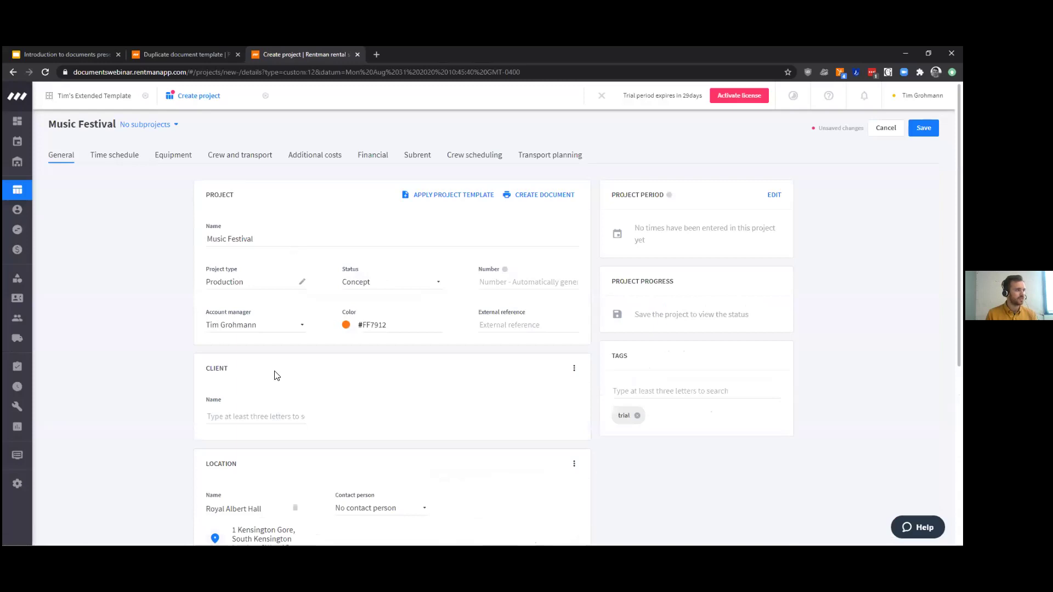
- Set Rentman B.V. as the project's client and choose the client's named contact person
type("Rentma")
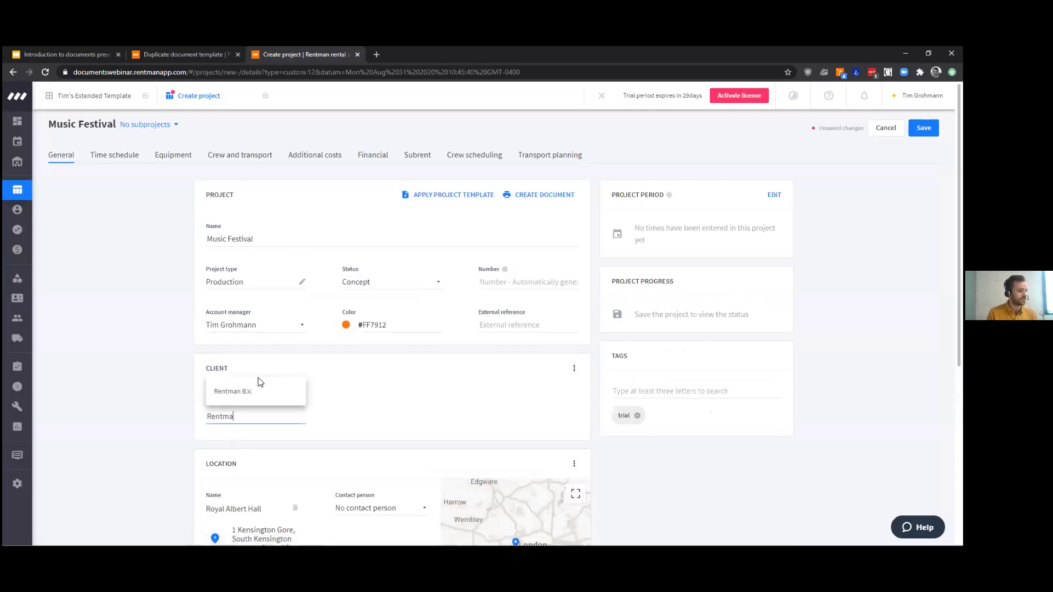
left_click(264, 396)
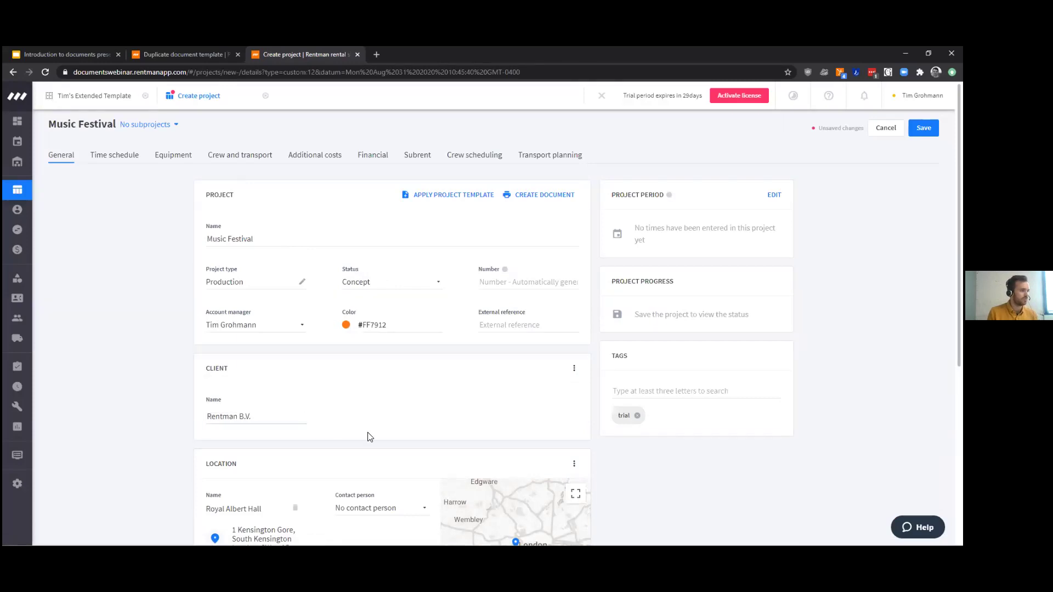
left_click(361, 417)
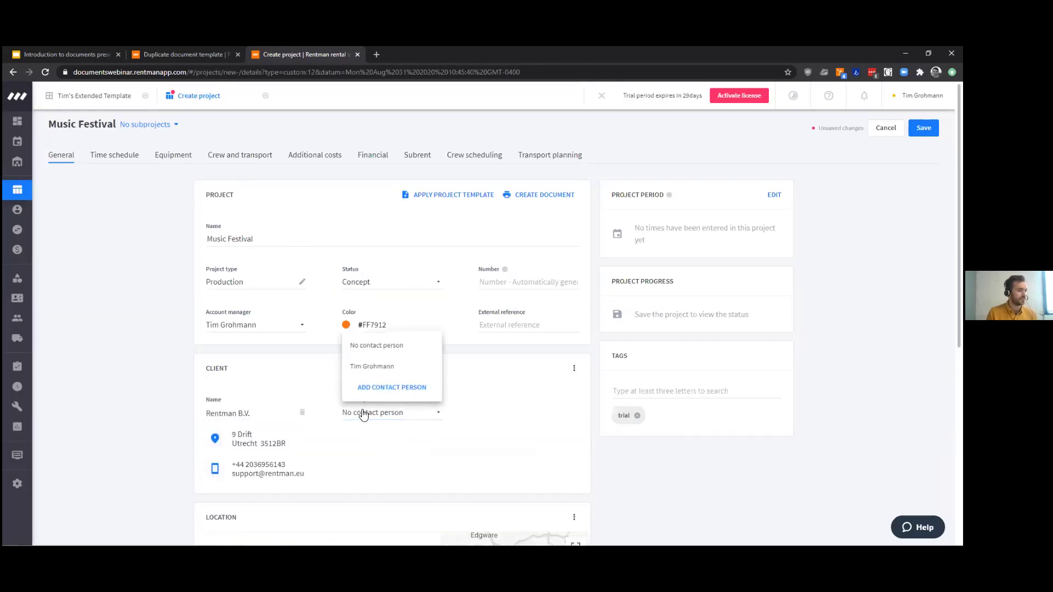
left_click(369, 362)
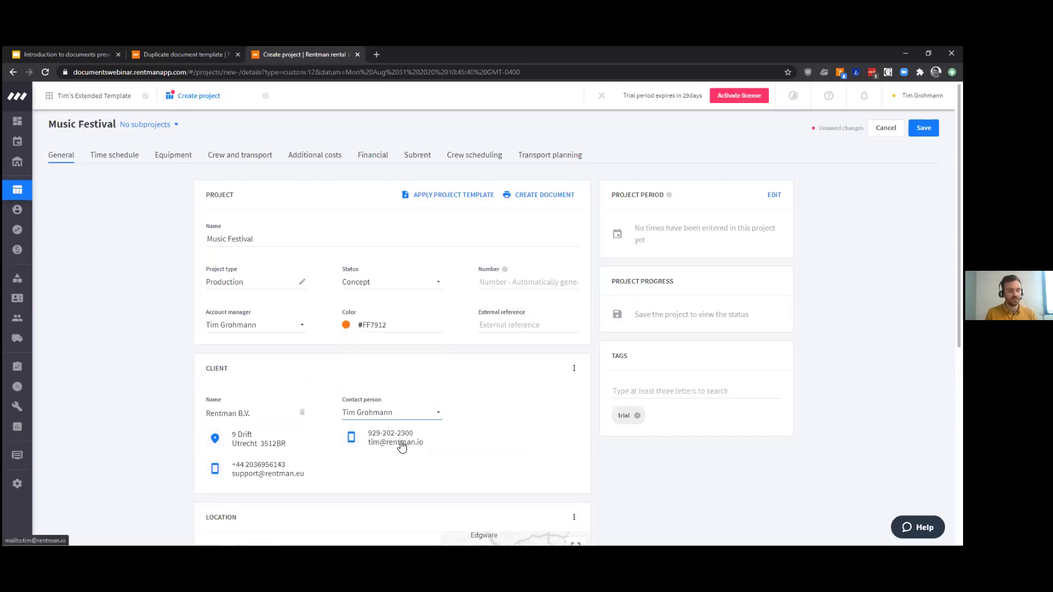
scroll(383, 369, "down", 4)
scroll(383, 369, "up", 4)
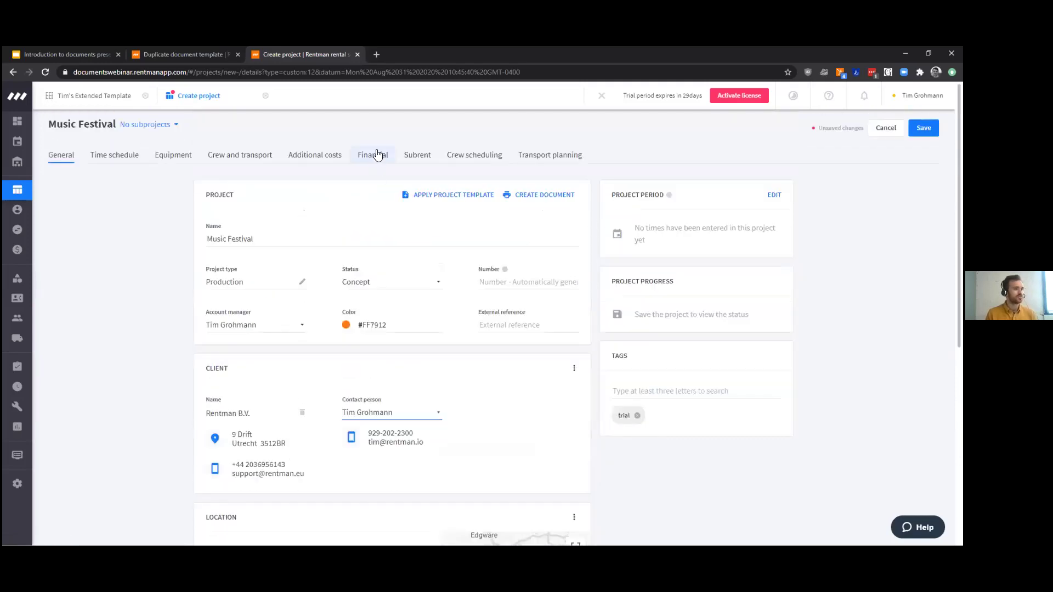
- Check the project's time schedule and add a new quotation in the project's financial section
left_click(133, 159)
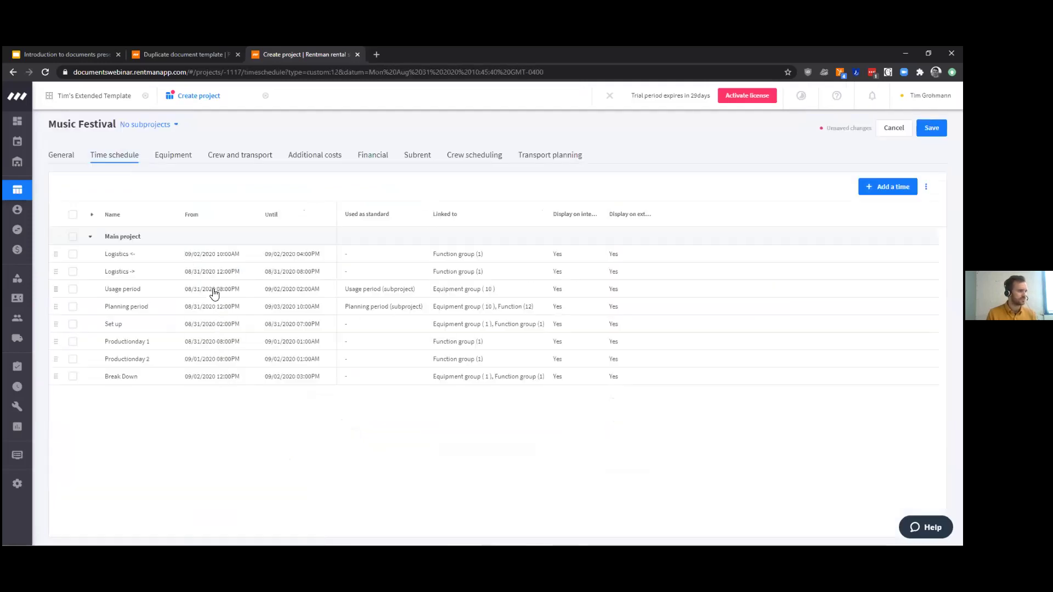
left_click(417, 156)
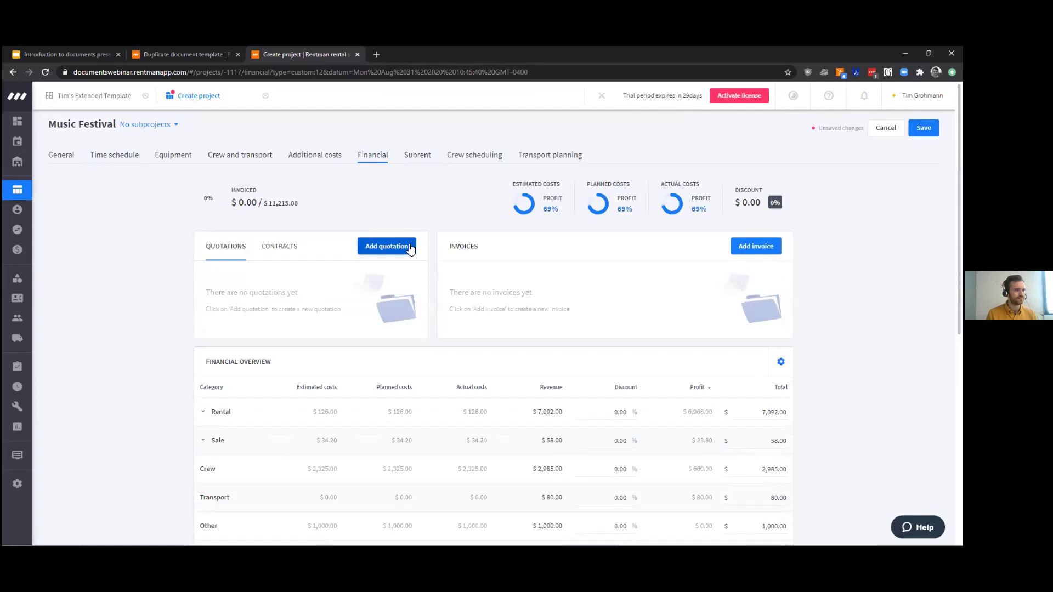
left_click(410, 248)
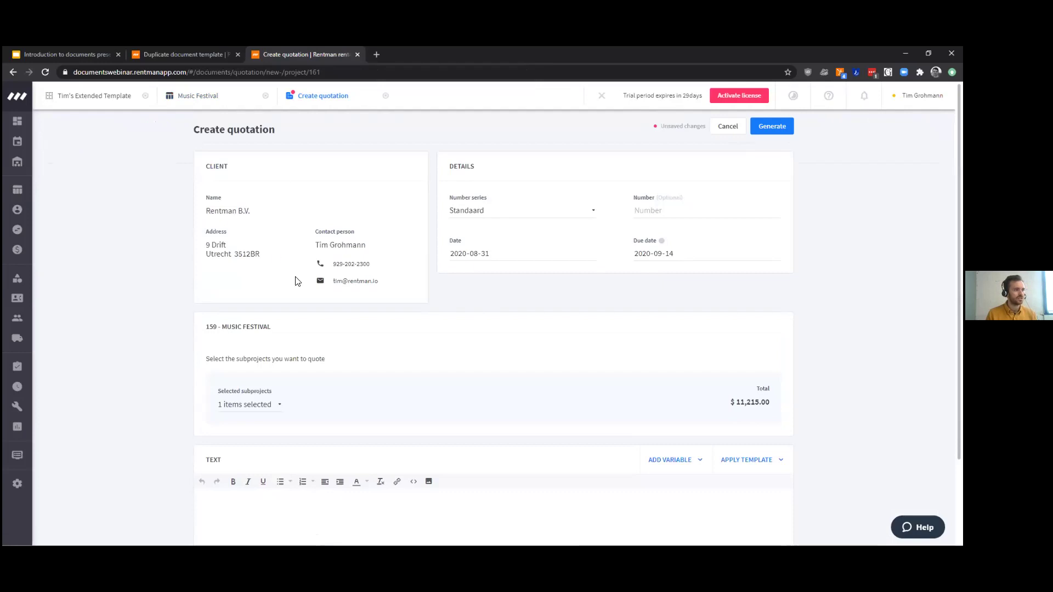
- Check the quotation's details and selected subprojects, and enter the quotation text "Thank for working with Rentman...."
scroll(296, 281, "down", 3)
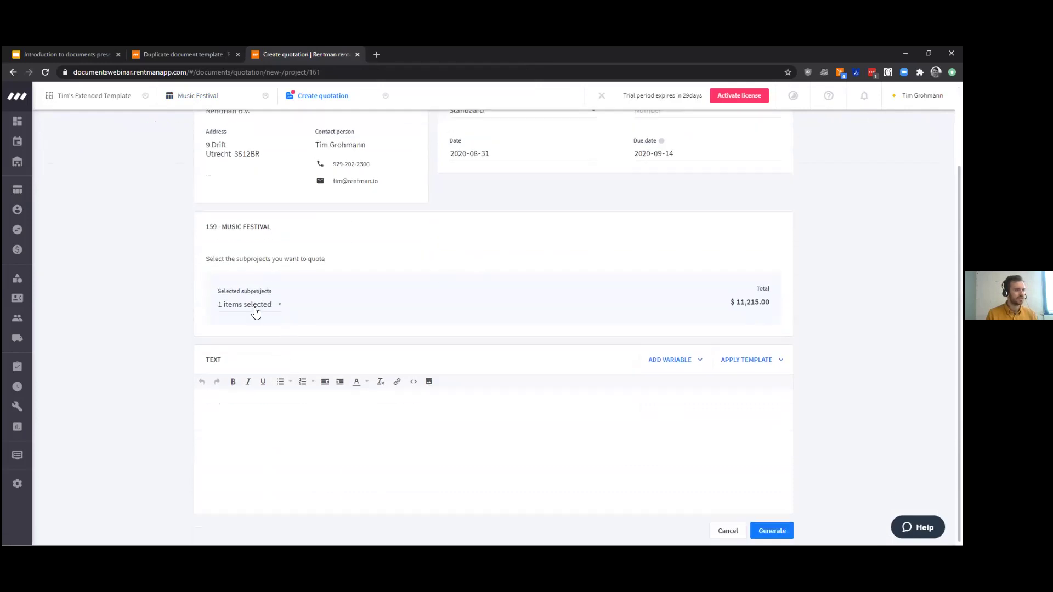
left_click(254, 306)
left_click(255, 306)
scroll(297, 253, "up", 3)
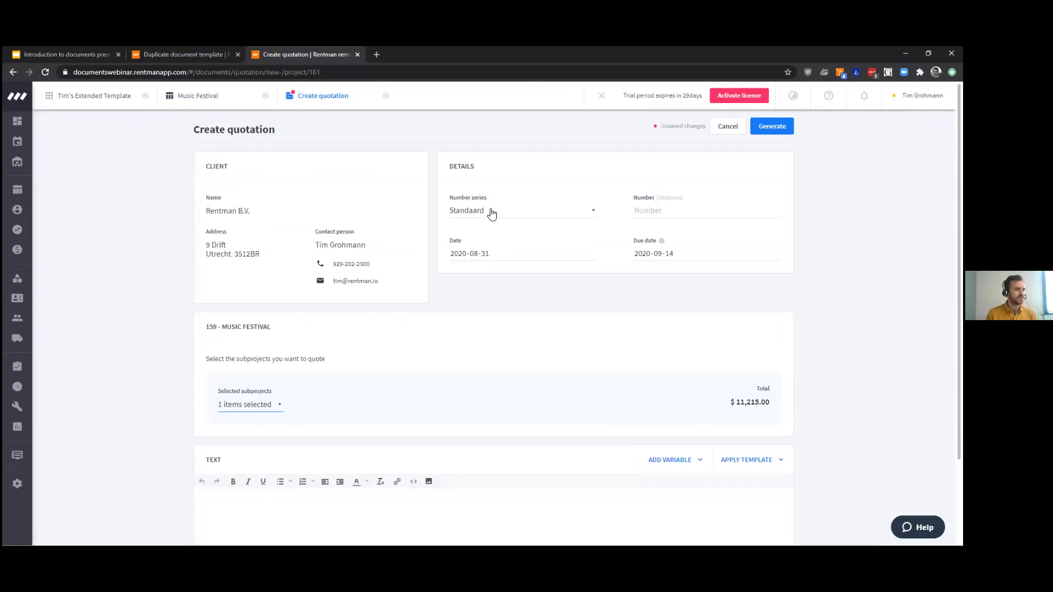
scroll(583, 314, "down", 3)
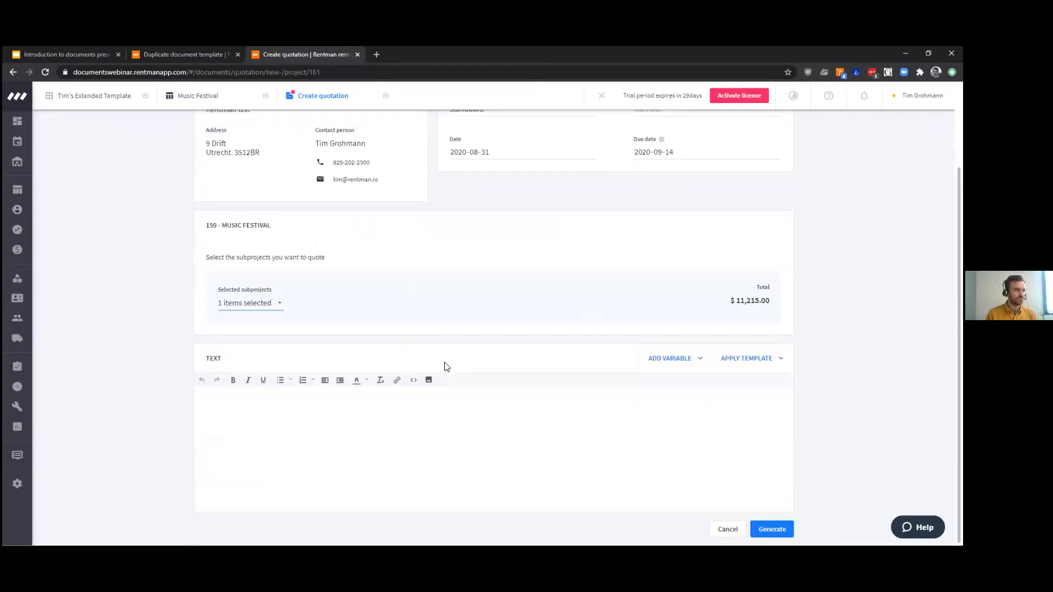
left_click(395, 418)
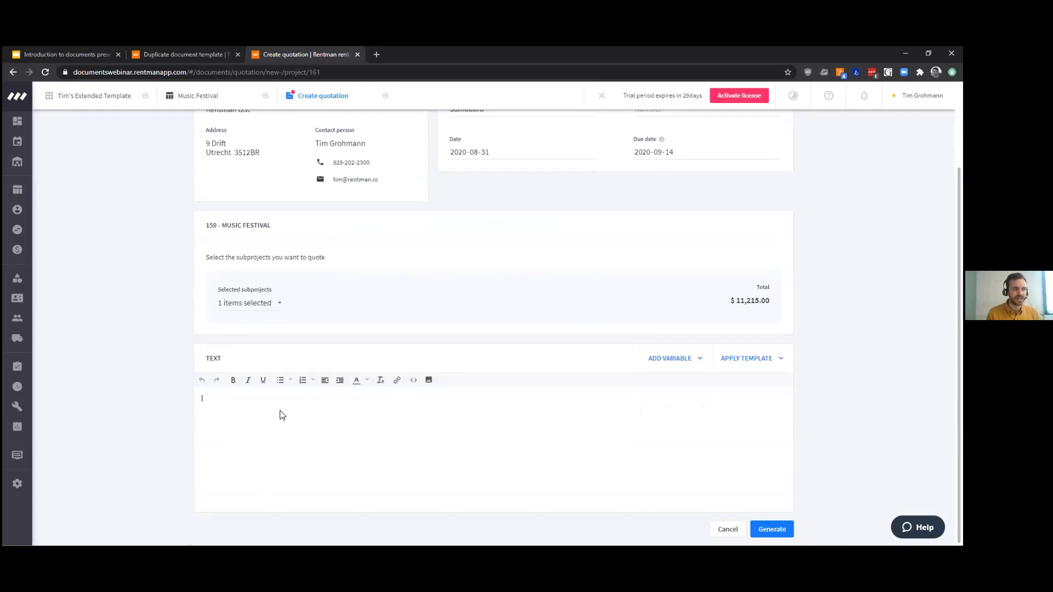
type("Thank ")
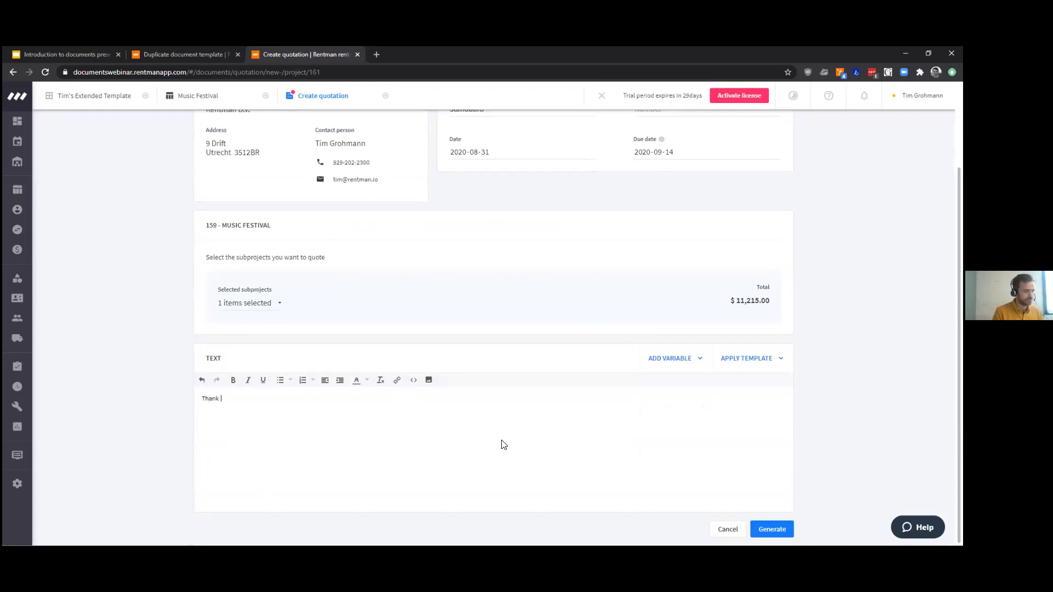
type("for working with Rentman....")
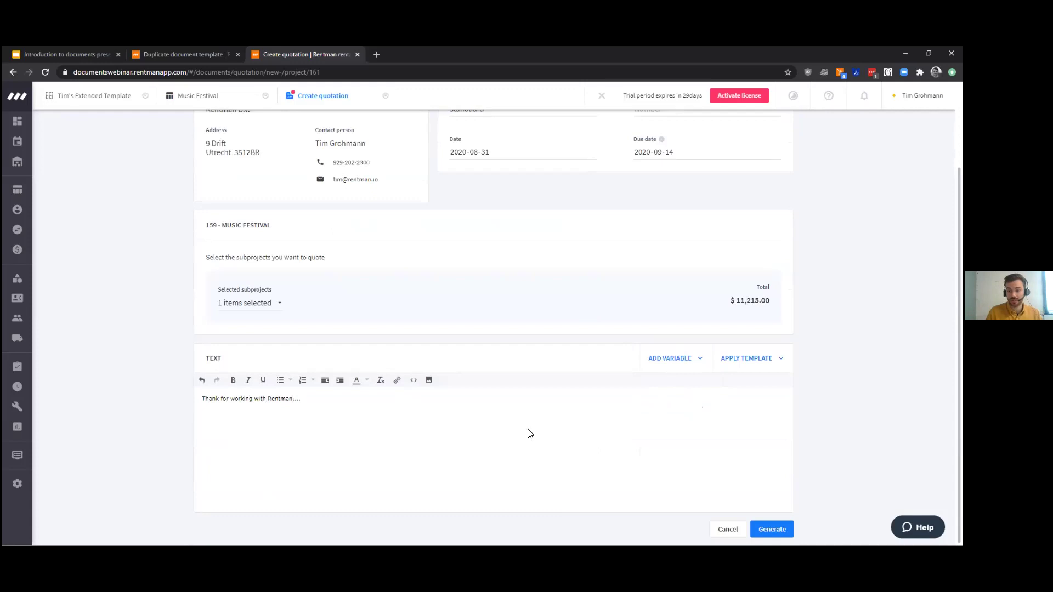
- Generate the quotation with the customised Extended template and the default letterhead
scroll(529, 432, "up", 2)
scroll(528, 423, "down", 3)
scroll(527, 414, "up", 3)
left_click(774, 126)
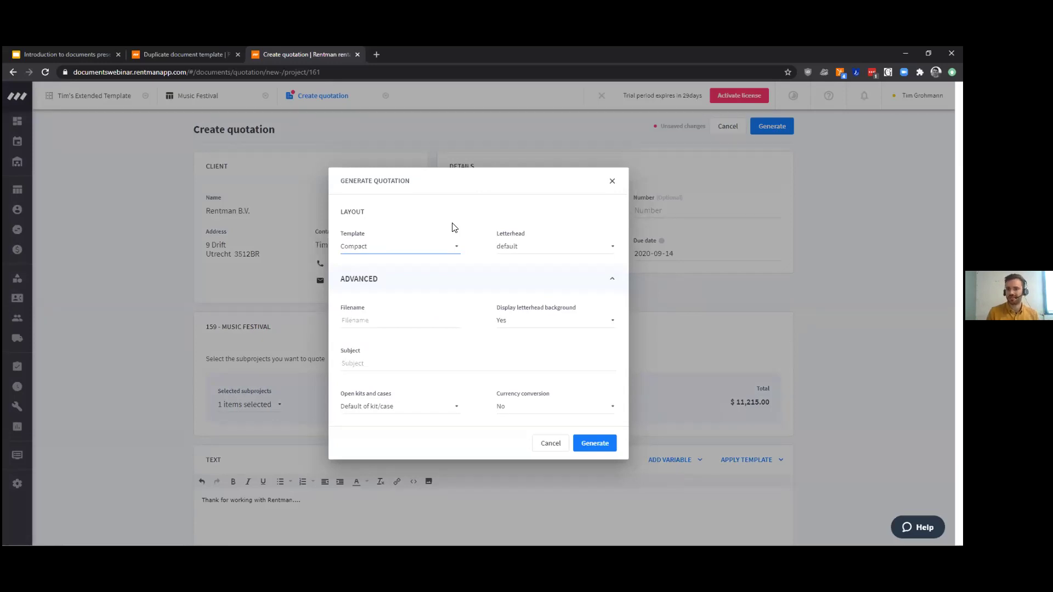
left_click(376, 249)
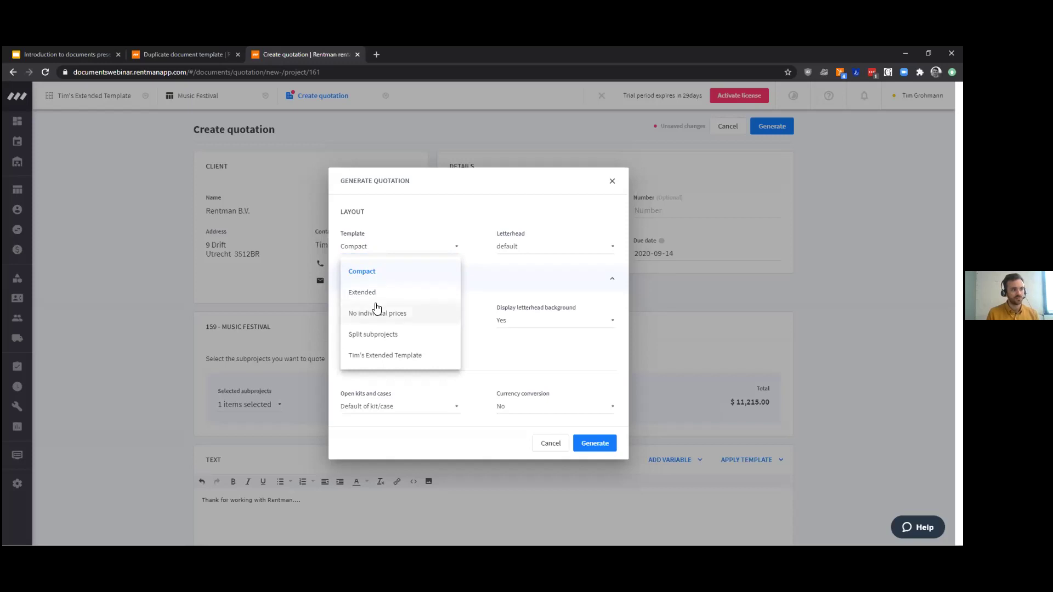
left_click(381, 357)
left_click(529, 251)
left_click(529, 252)
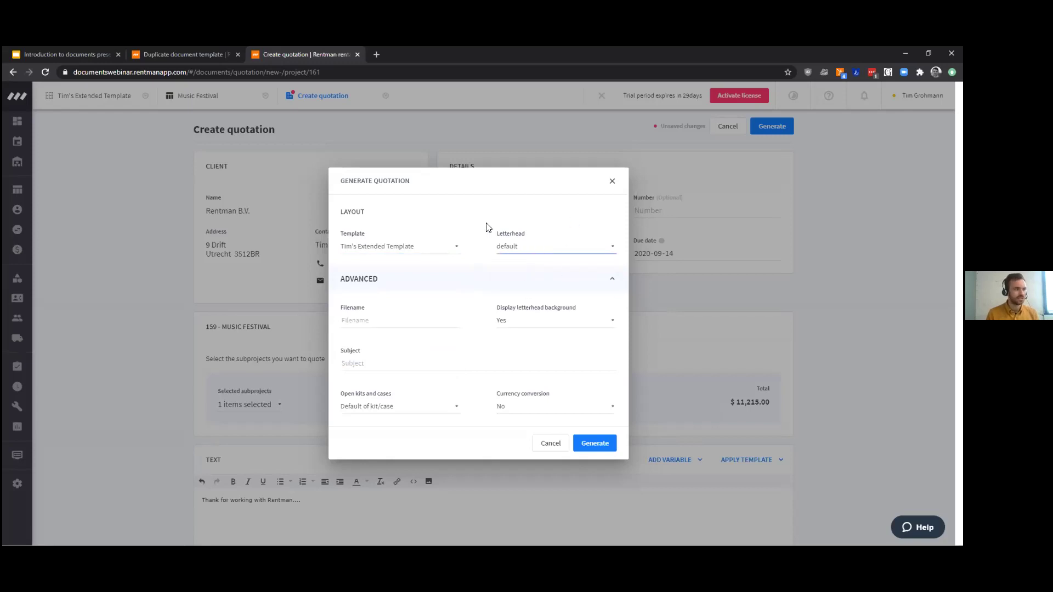
left_click(393, 317)
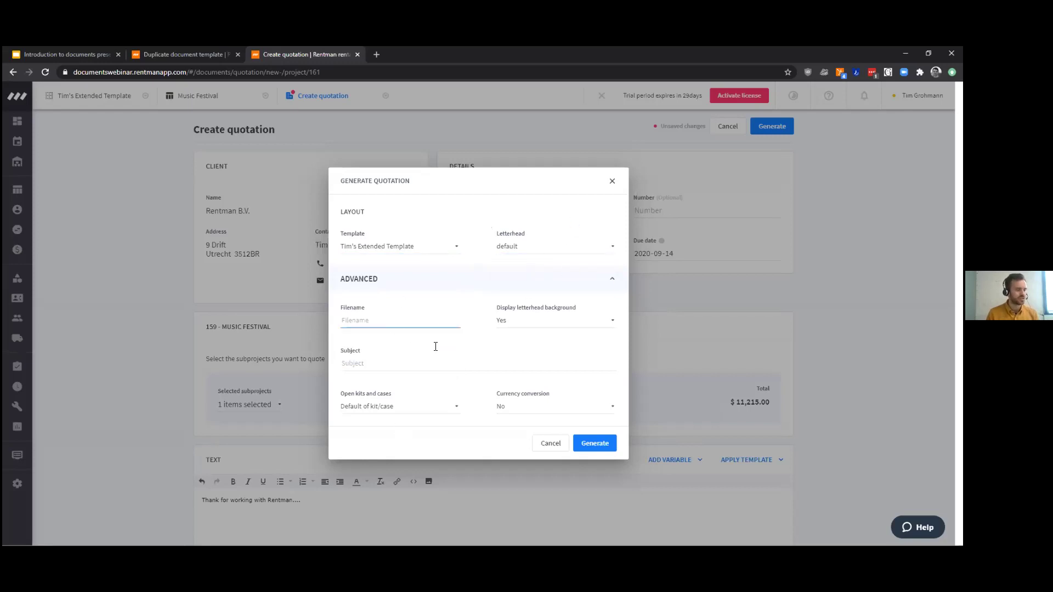
left_click(598, 444)
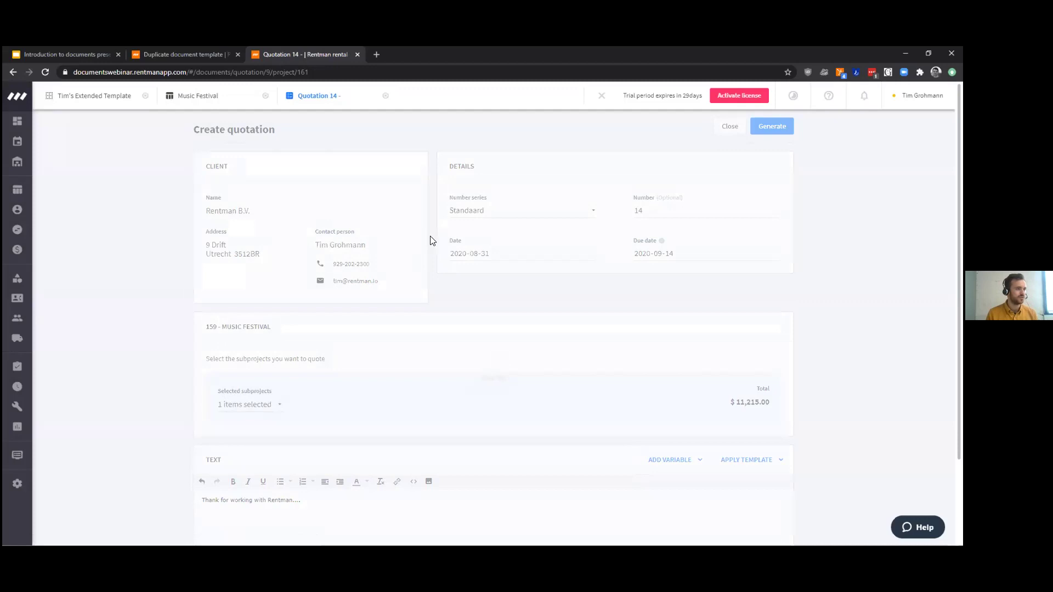
- Review the generated quotation's first page, including the template used, project price, custom text and time schedule
scroll(436, 246, "down", 2)
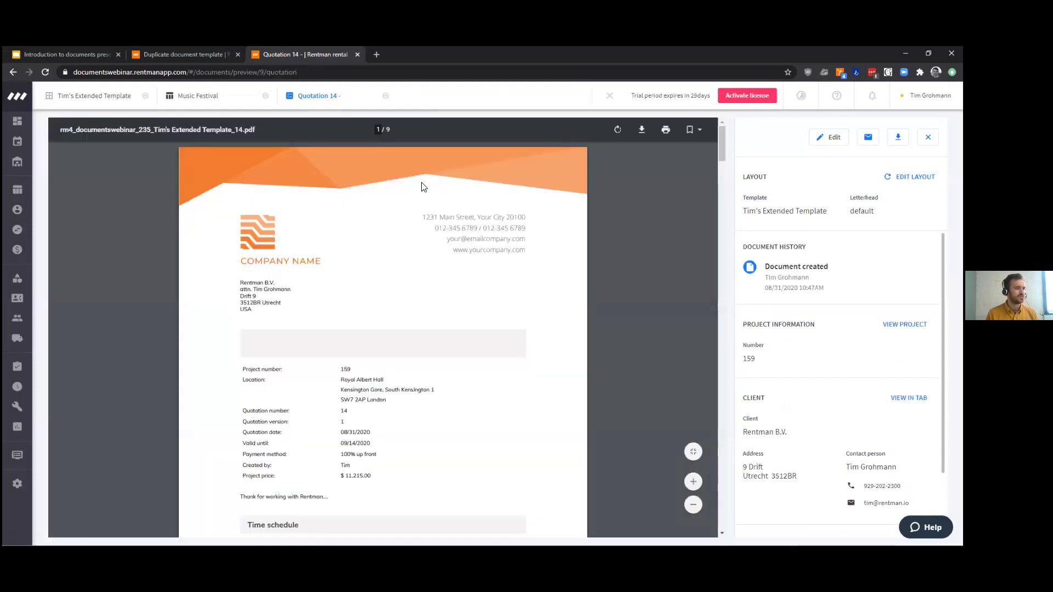
scroll(398, 253, "down", 2)
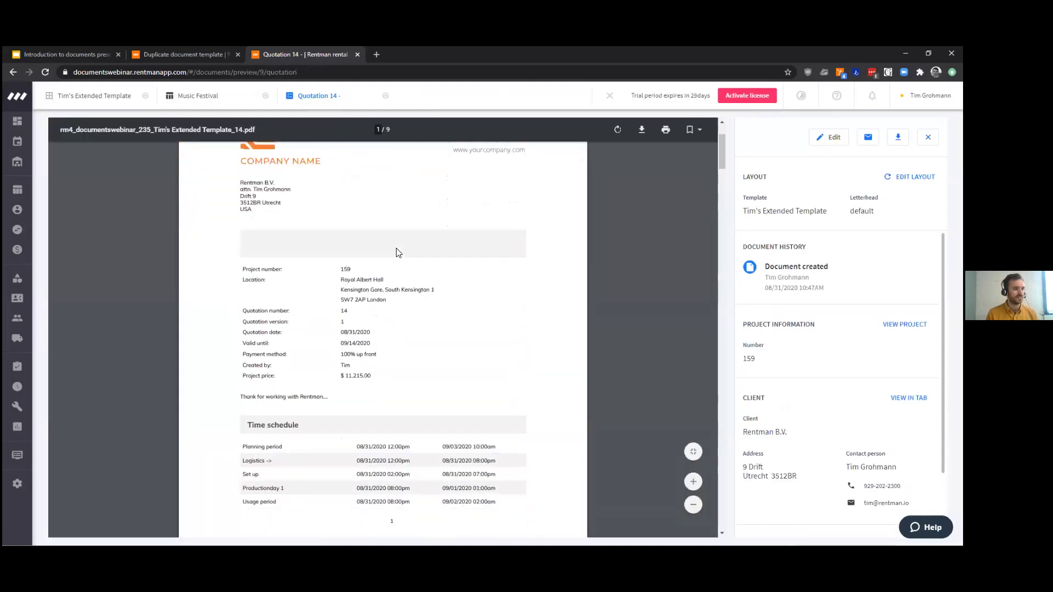
scroll(439, 259, "up", 2)
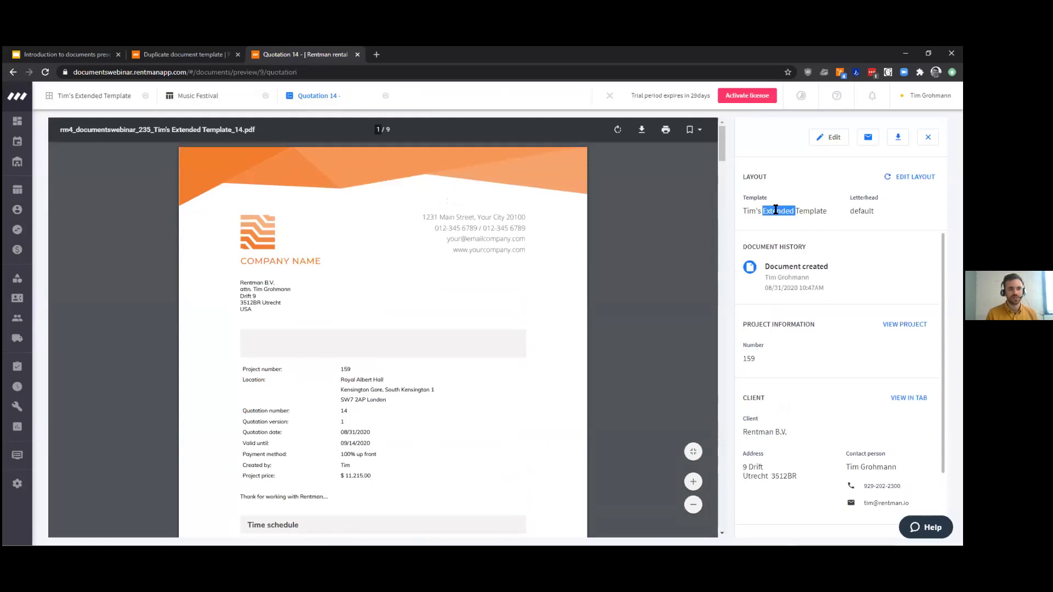
triple_click(775, 210)
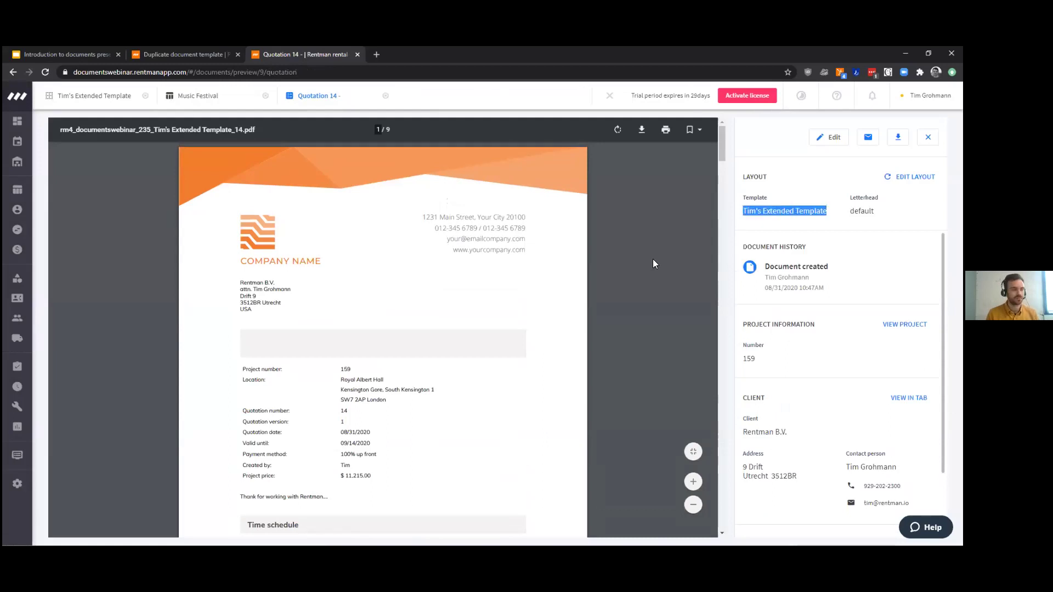
left_click(653, 260)
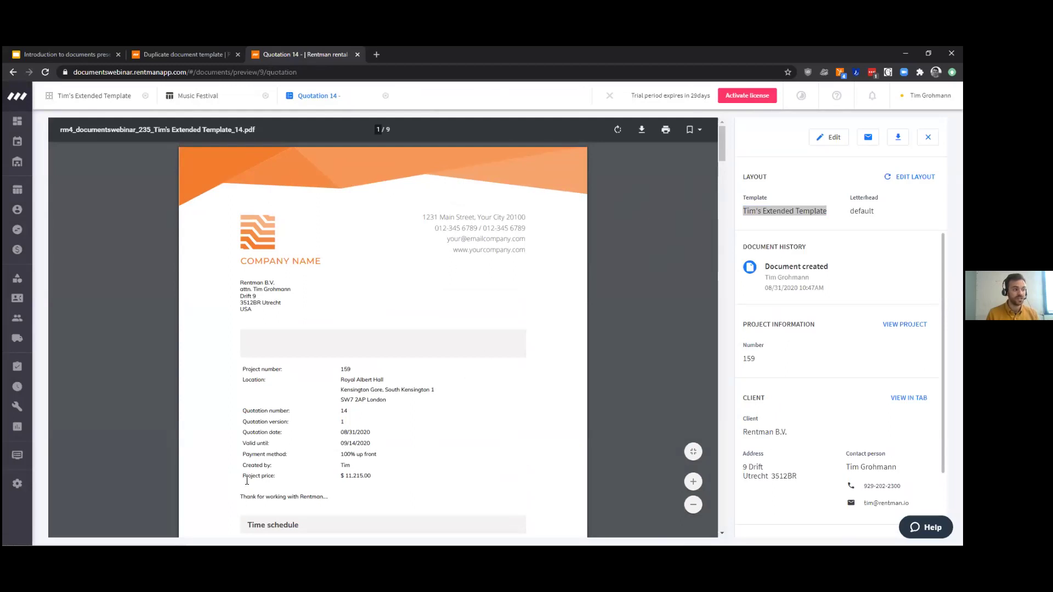
left_click_drag(243, 477, 392, 474)
left_click(410, 471)
scroll(163, 477, "down", 3)
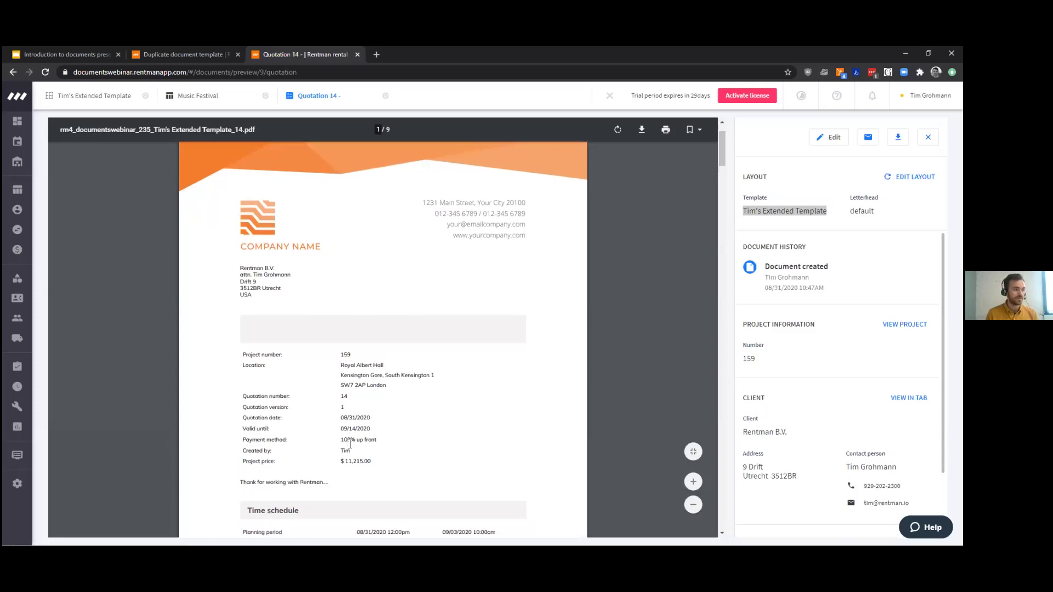
triple_click(269, 347)
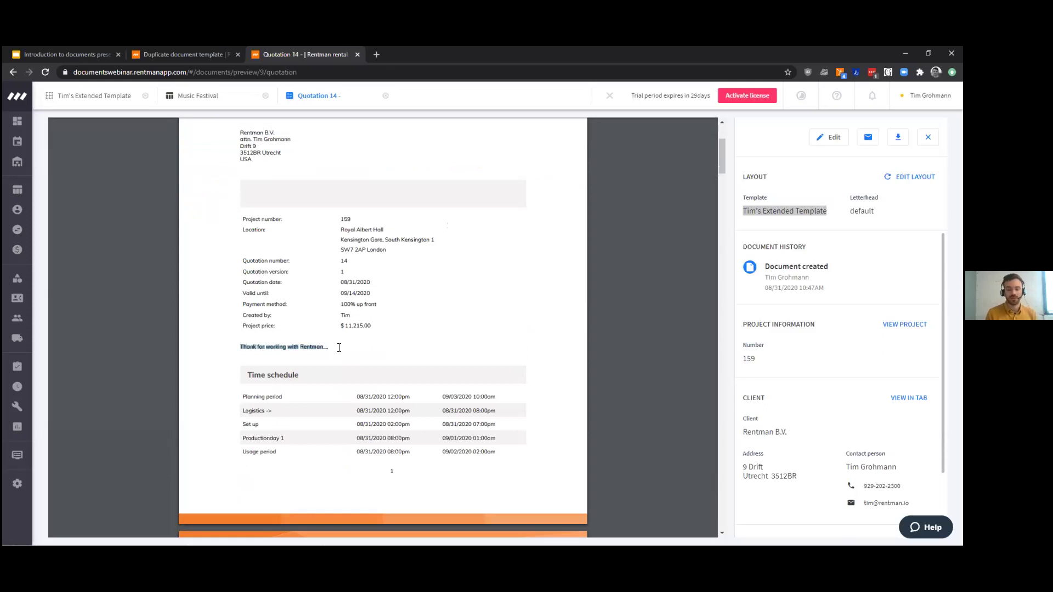
left_click(303, 389)
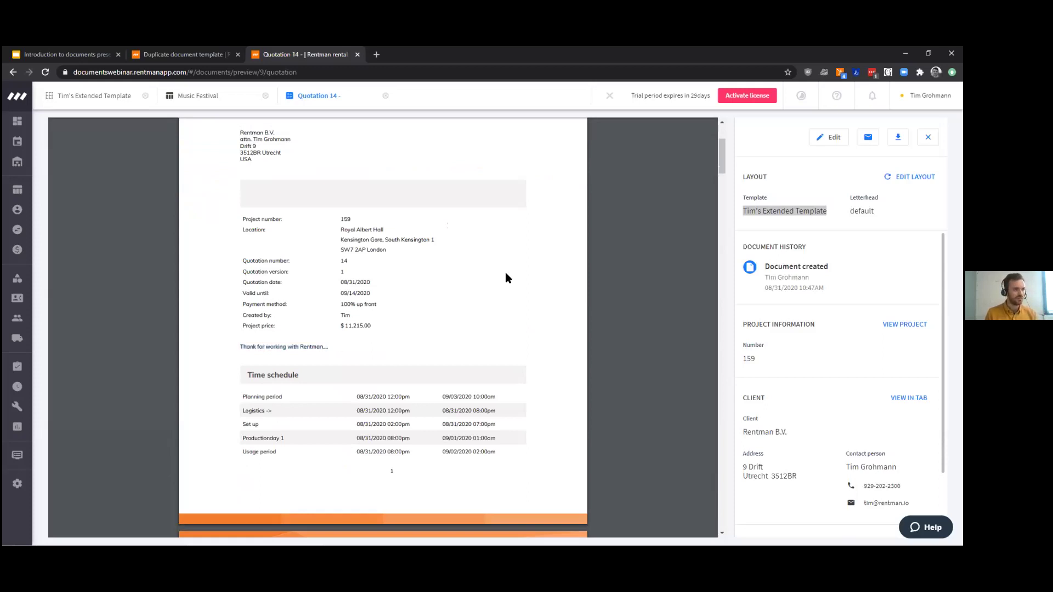
- Review the generated quotation's equipment pages and digital signing section, and return to its first page
left_click_drag(719, 149, 717, 235)
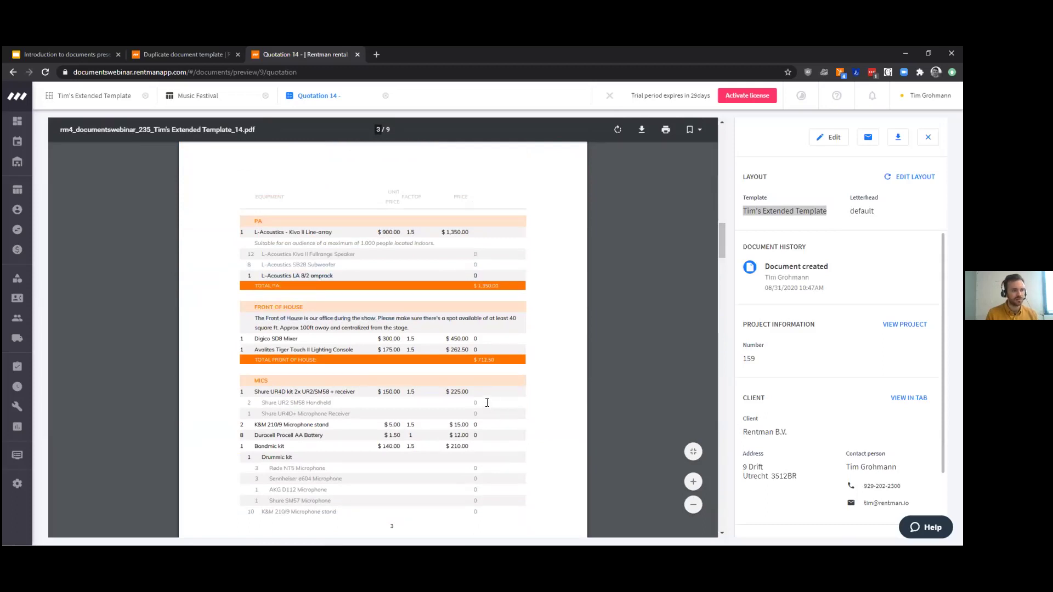
scroll(469, 279, "up", 2)
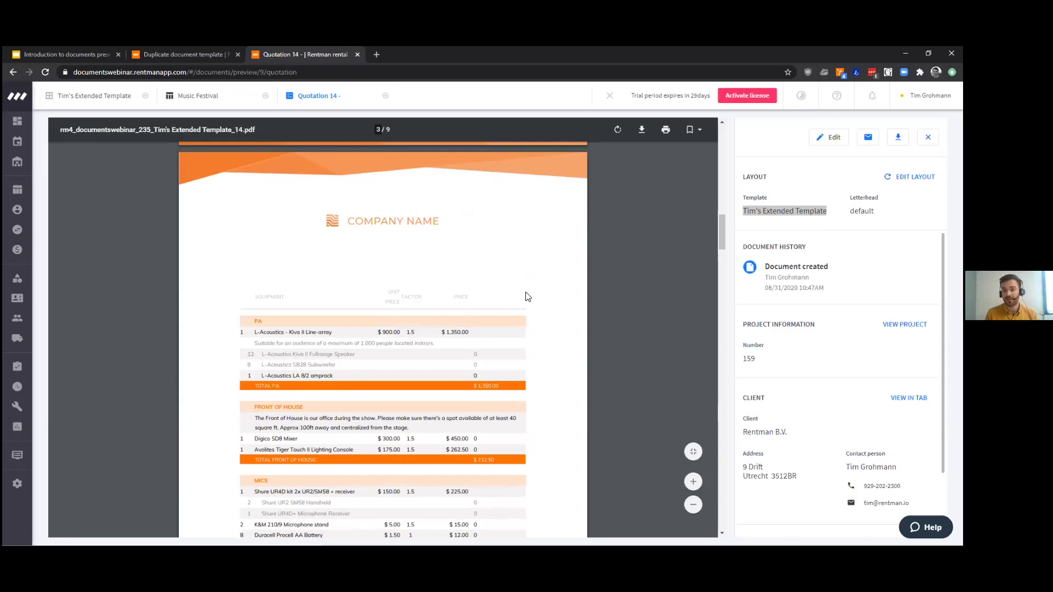
scroll(507, 298, "down", 3)
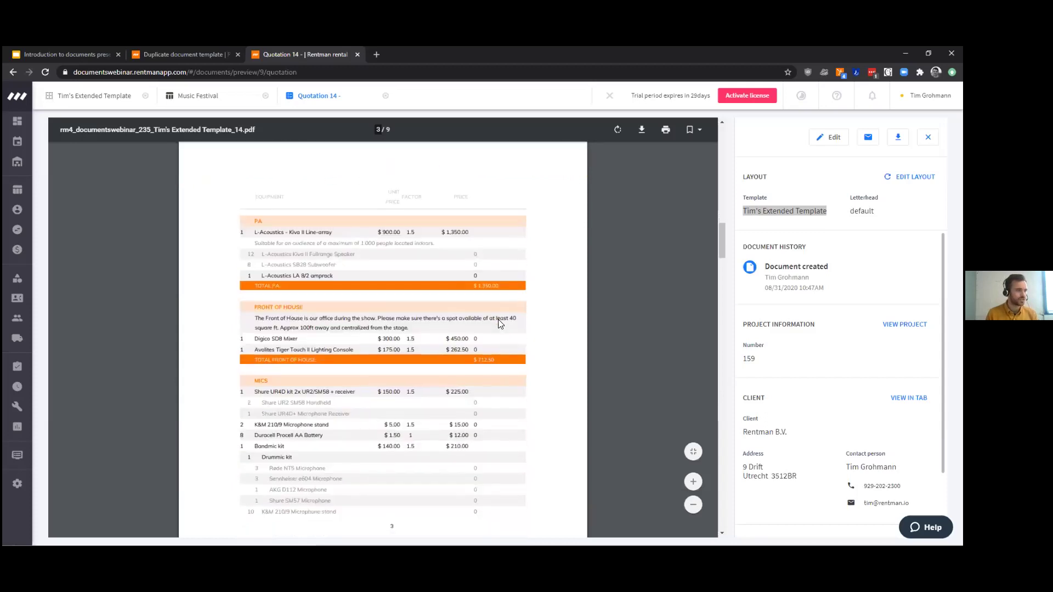
left_click_drag(258, 309, 430, 305)
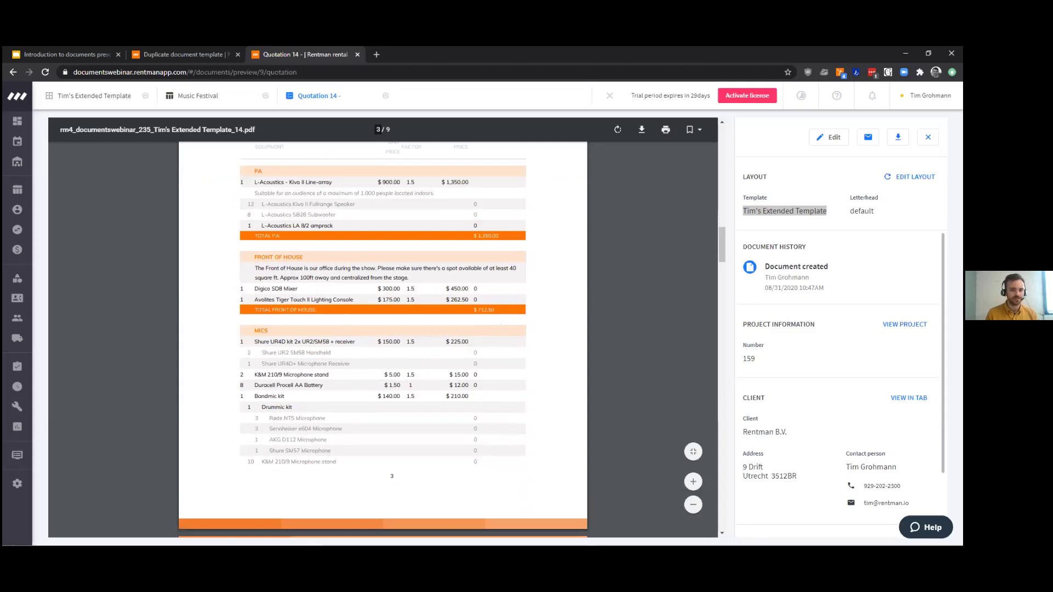
left_click_drag(722, 244, 715, 485)
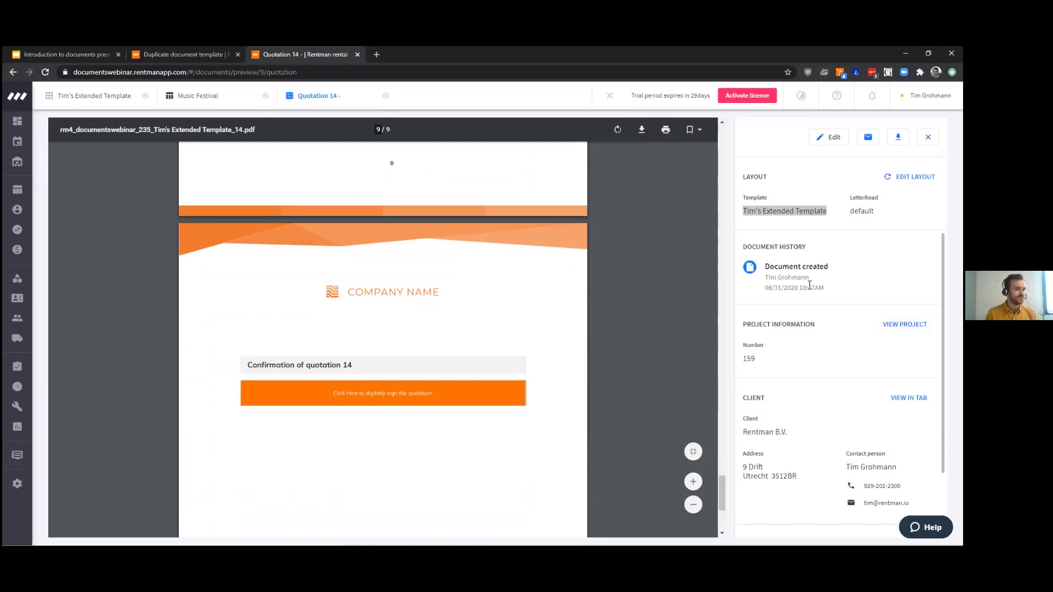
scroll(587, 330, "up", 1)
scroll(587, 331, "up", 20)
scroll(585, 331, "up", 20)
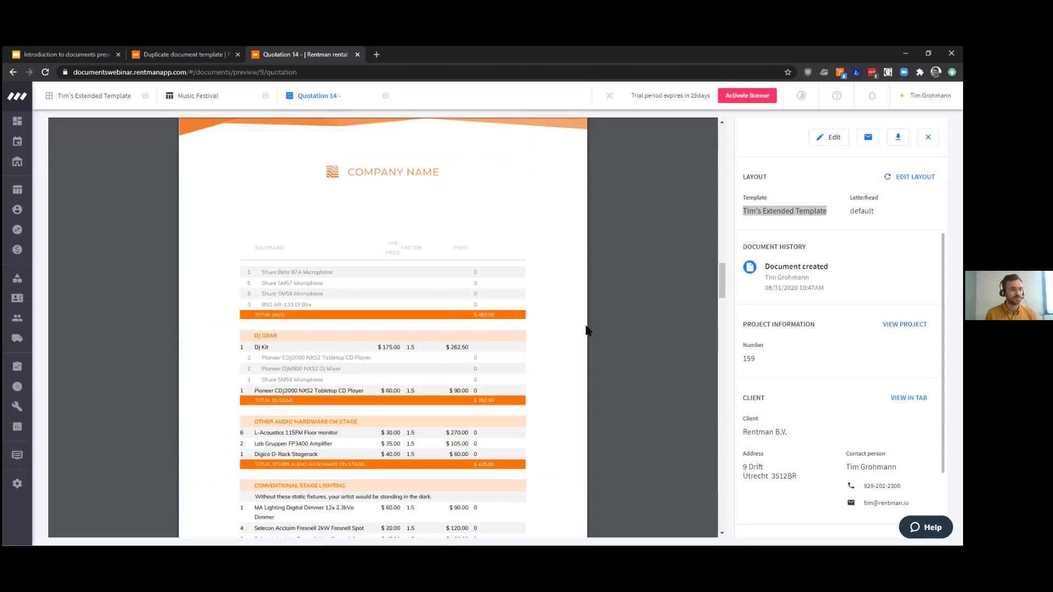
scroll(587, 331, "up", 20)
scroll(586, 330, "up", 10)
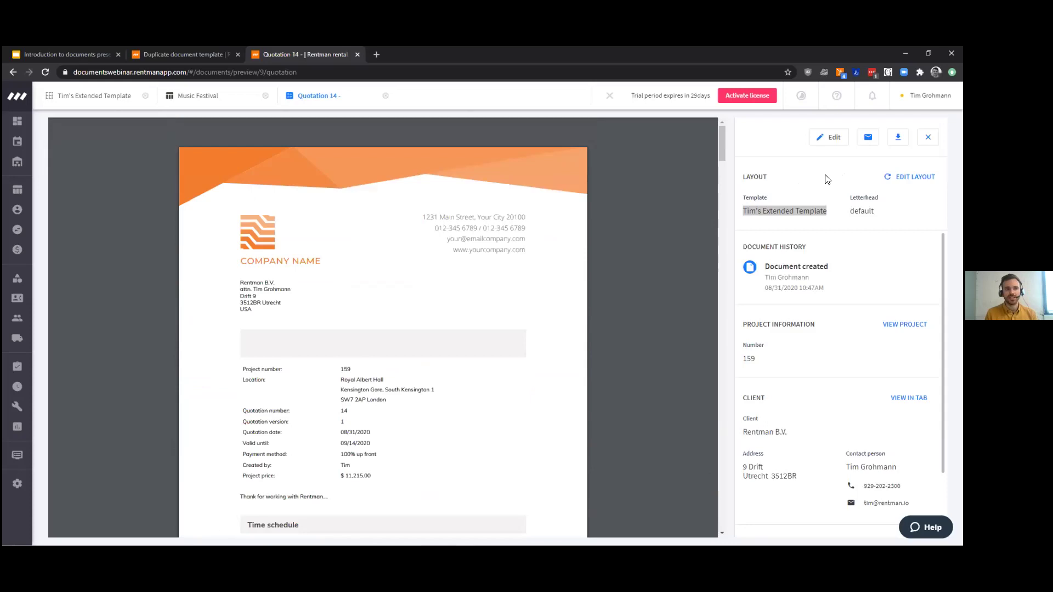
left_click(815, 165)
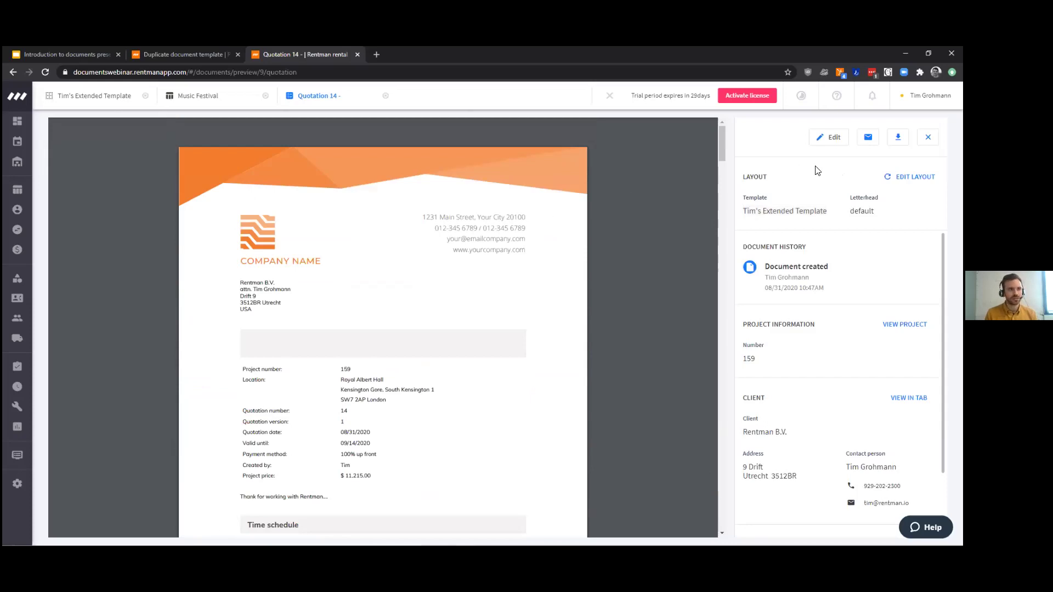
- Start an email for the quotation with the subject "Offer - Concert..." and add yourself as an addressee alongside the project's contact person
left_click(868, 137)
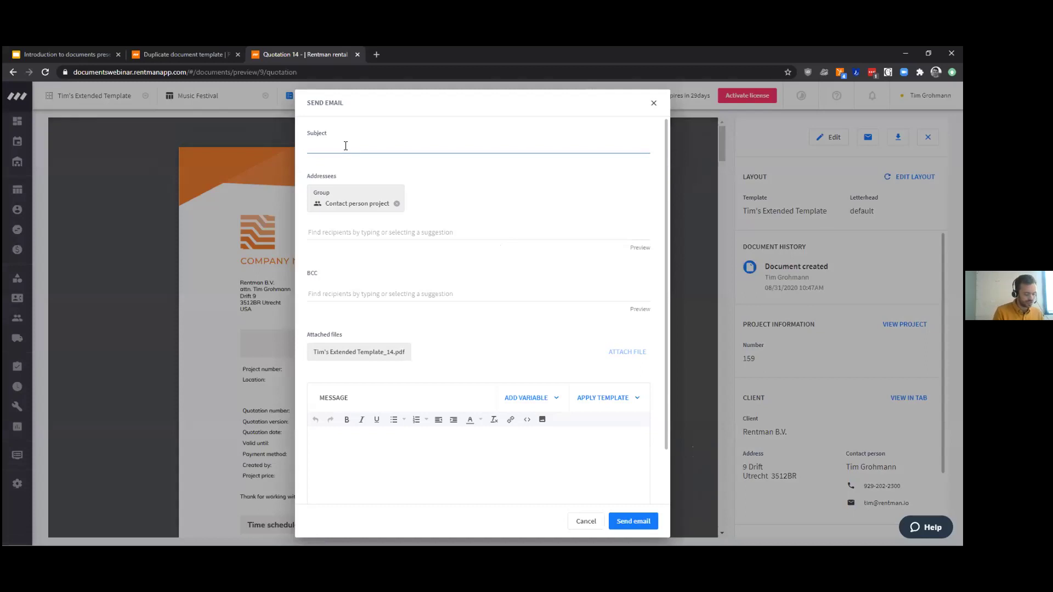
type("oncert...")
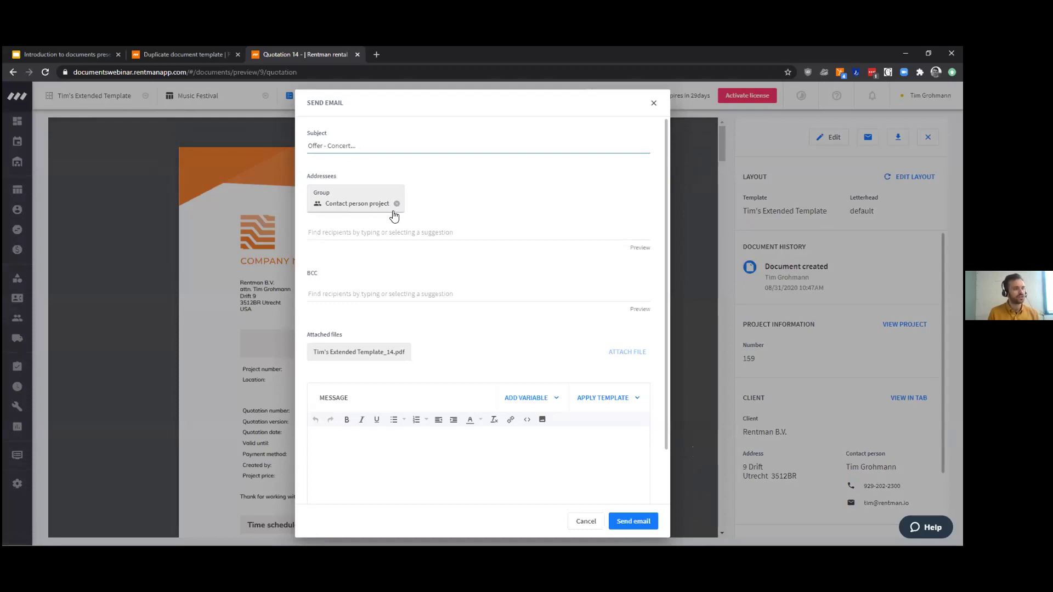
left_click(483, 229)
type("tim")
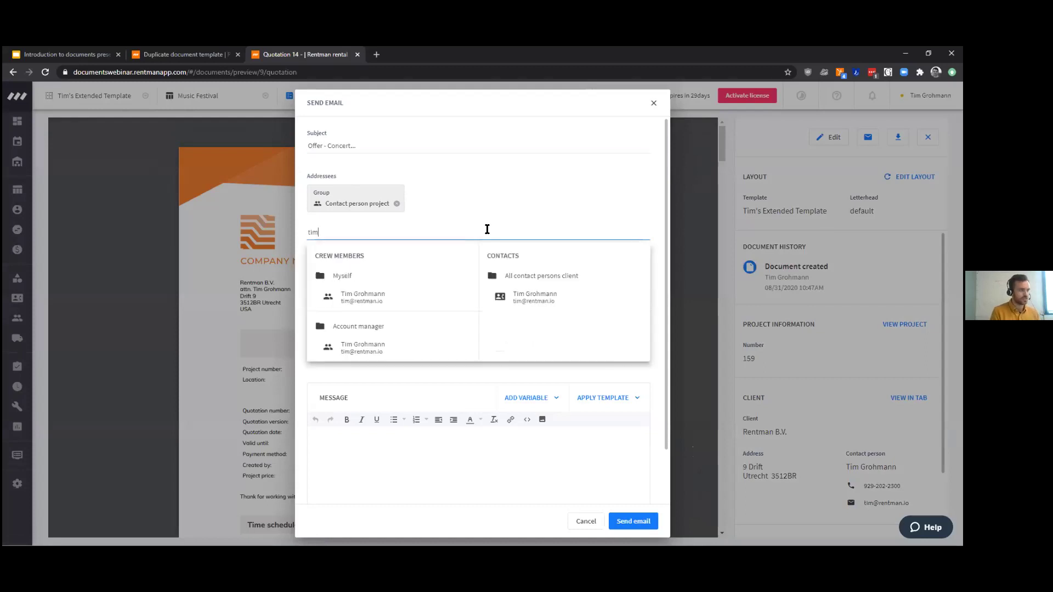
left_click(366, 301)
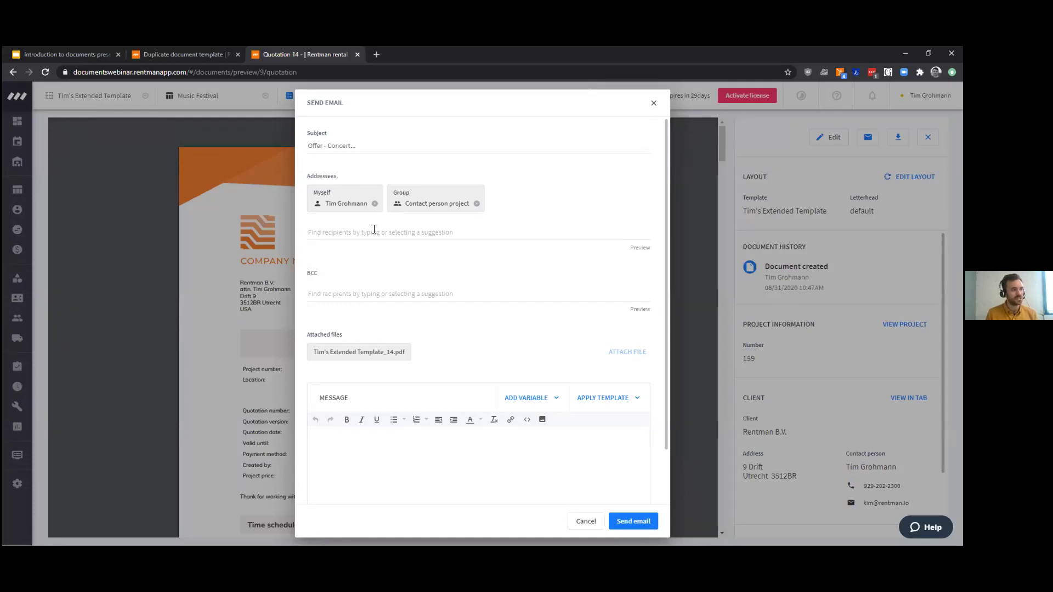
- Begin the email message with "Hey" followed by the contact person's First name variable, a comma and a blank line
scroll(377, 228, "down", 1)
scroll(356, 263, "down", 1)
left_click(370, 309)
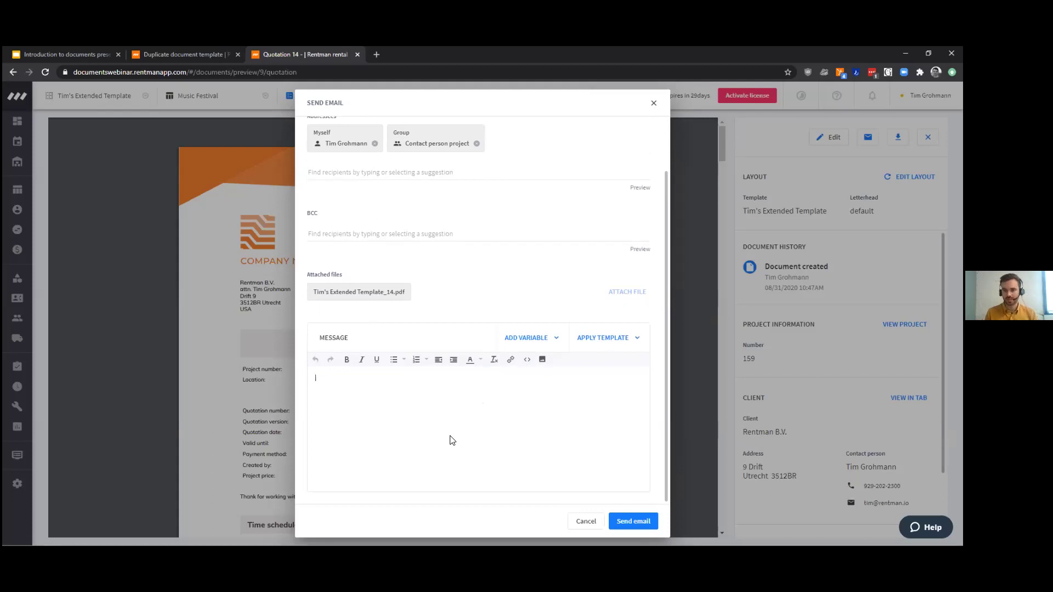
left_click(403, 406)
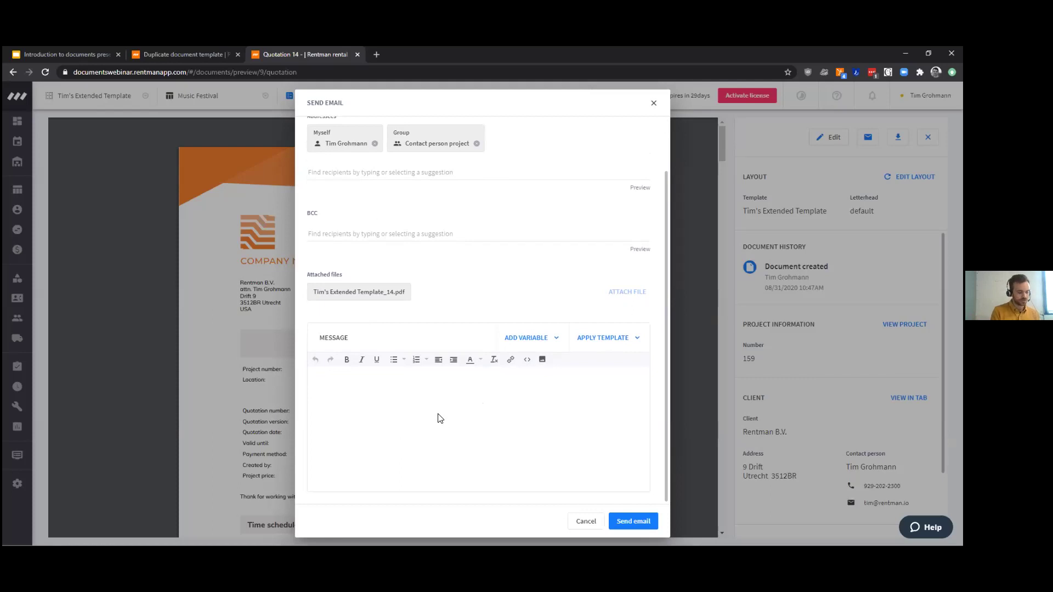
type("Hey")
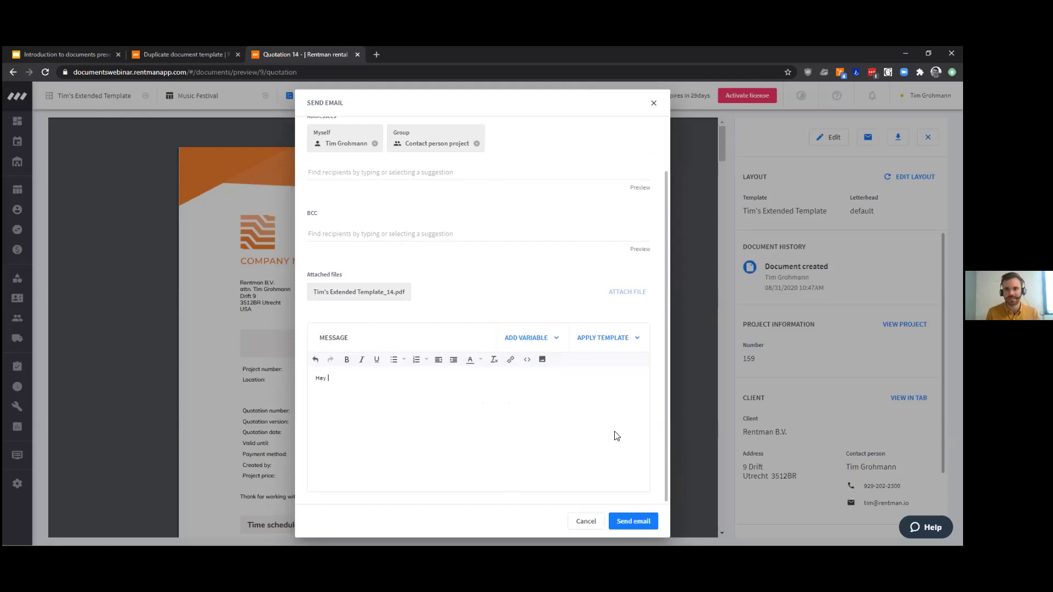
left_click(533, 341)
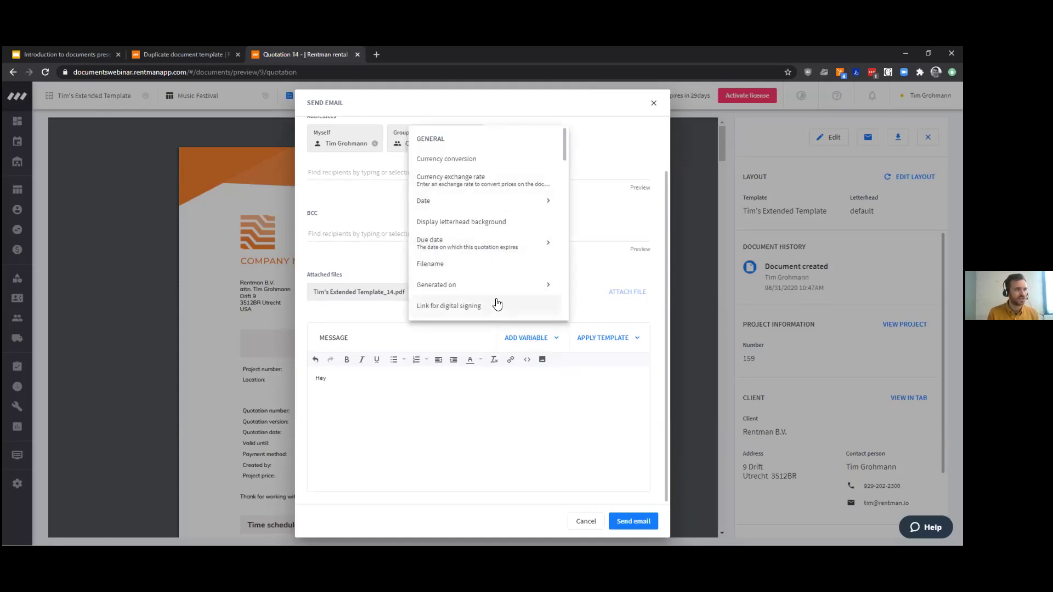
left_click_drag(562, 137, 574, 238)
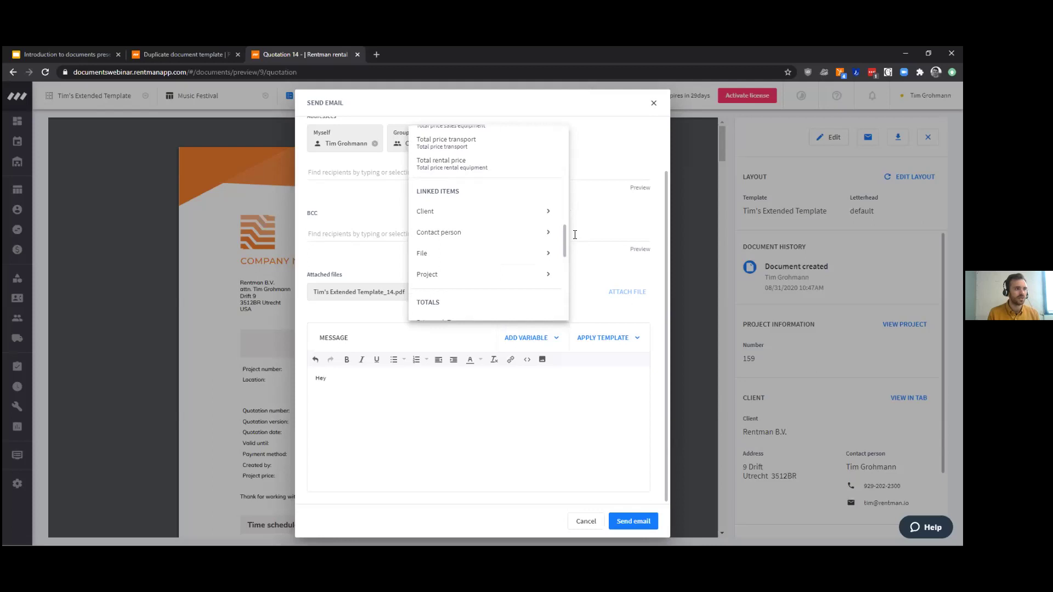
left_click(501, 235)
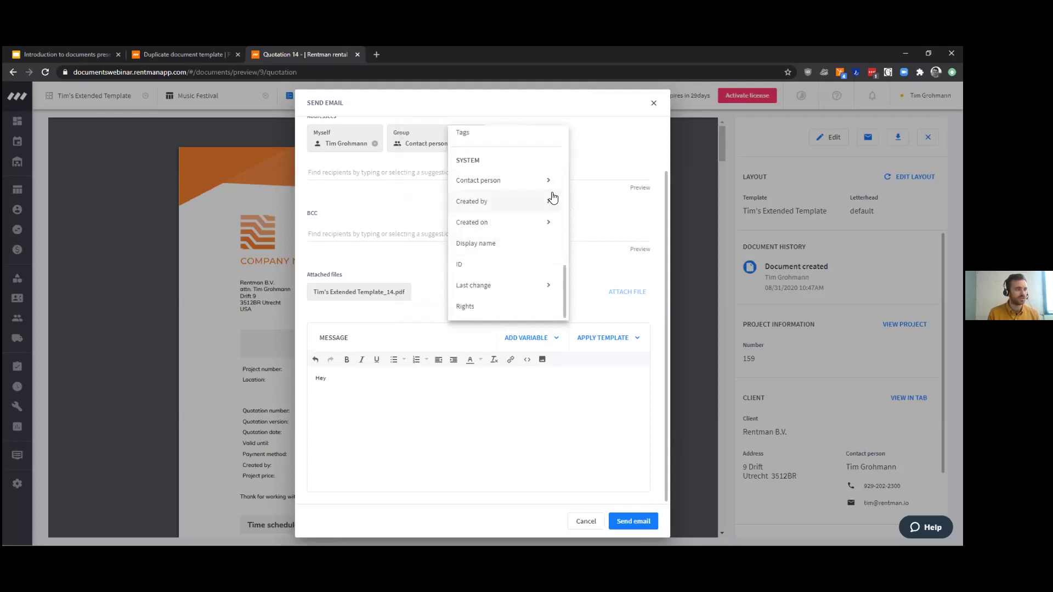
left_click_drag(564, 274, 564, 145)
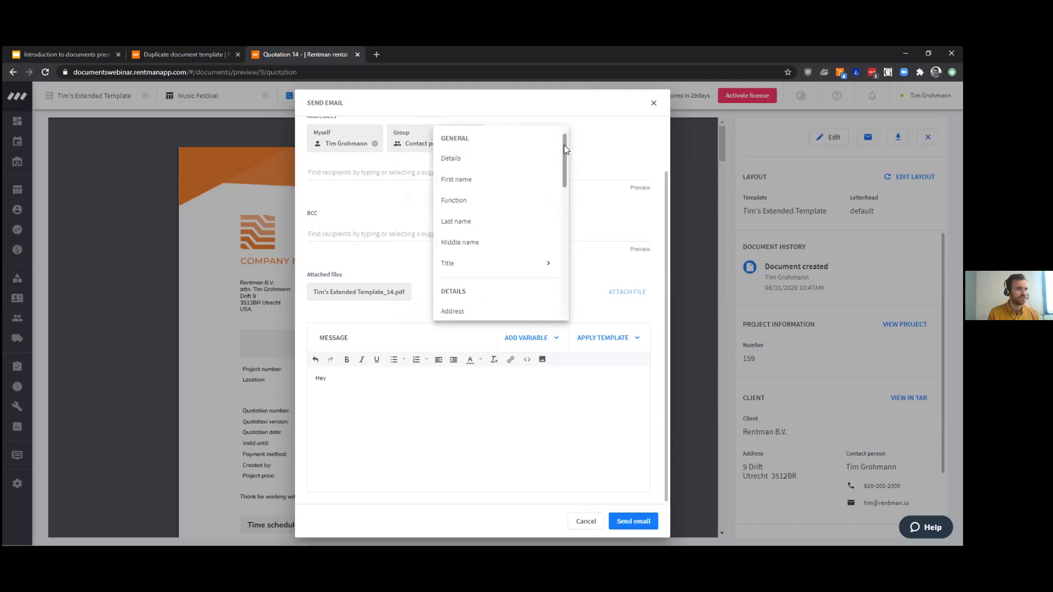
left_click(480, 181)
type(",")
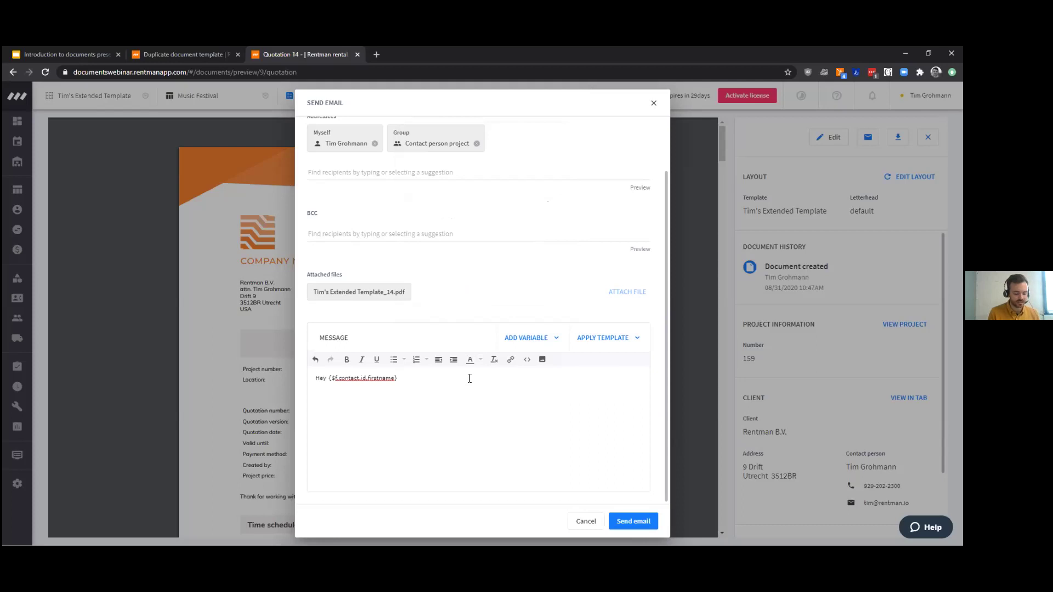
key("Return")
key("Return")
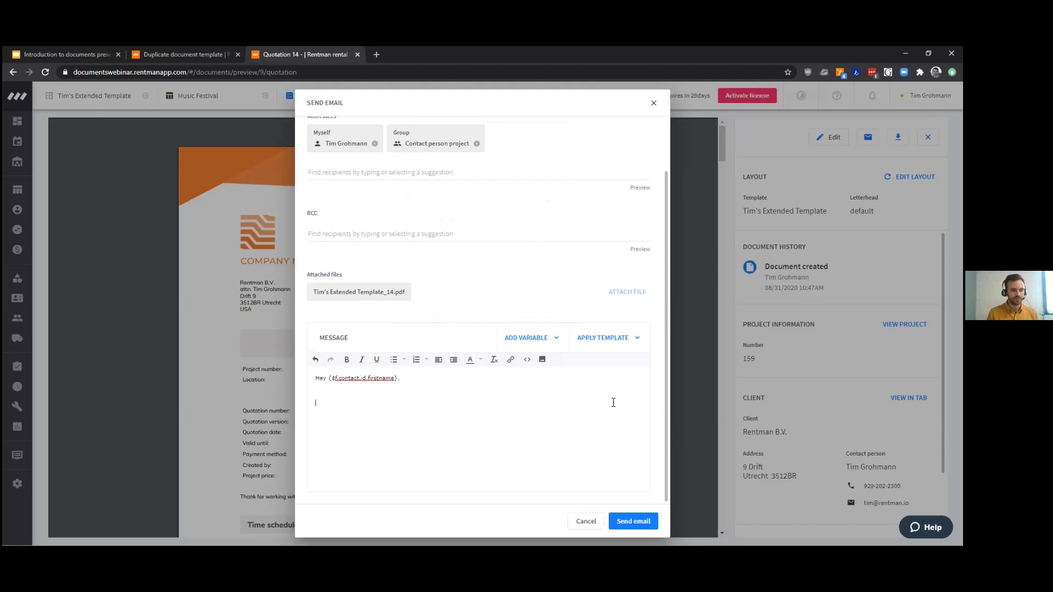
- Apply the Default email template to the message and check its contact, project and user name variables
left_click(614, 340)
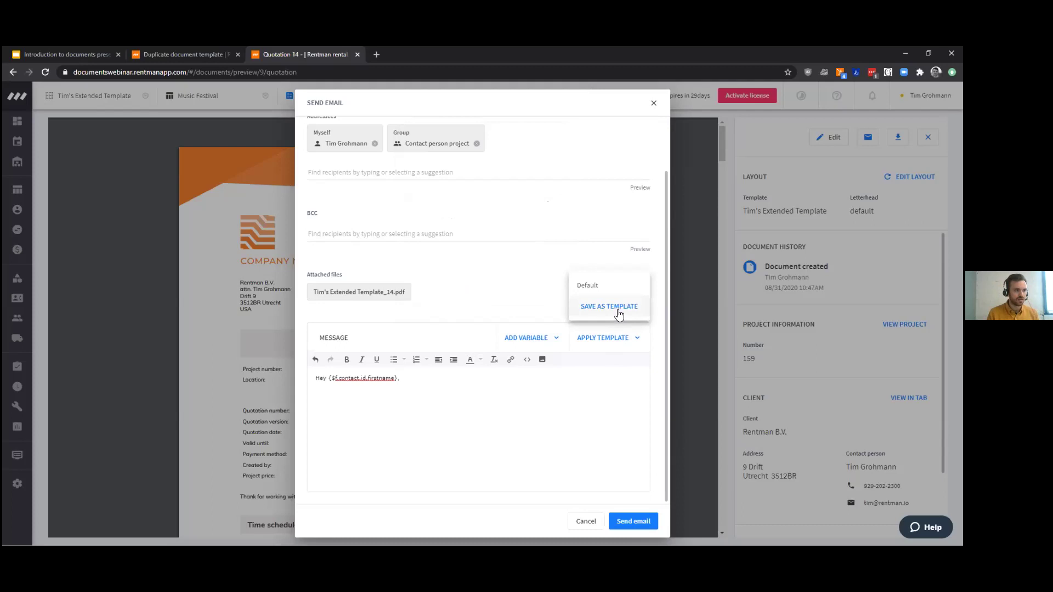
left_click(606, 286)
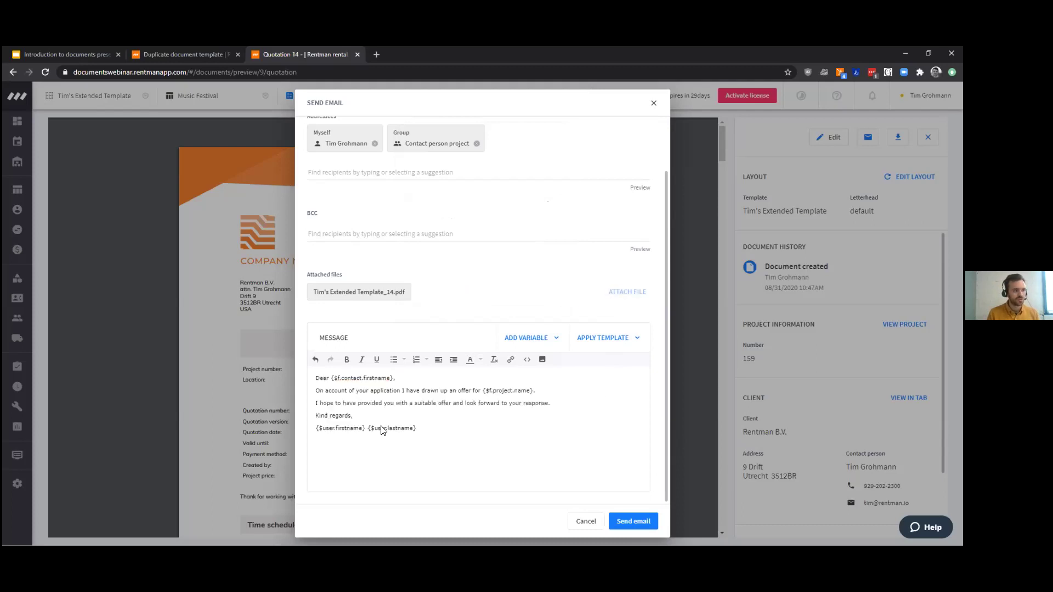
left_click(316, 378)
left_click_drag(330, 379, 451, 430)
left_click(453, 435)
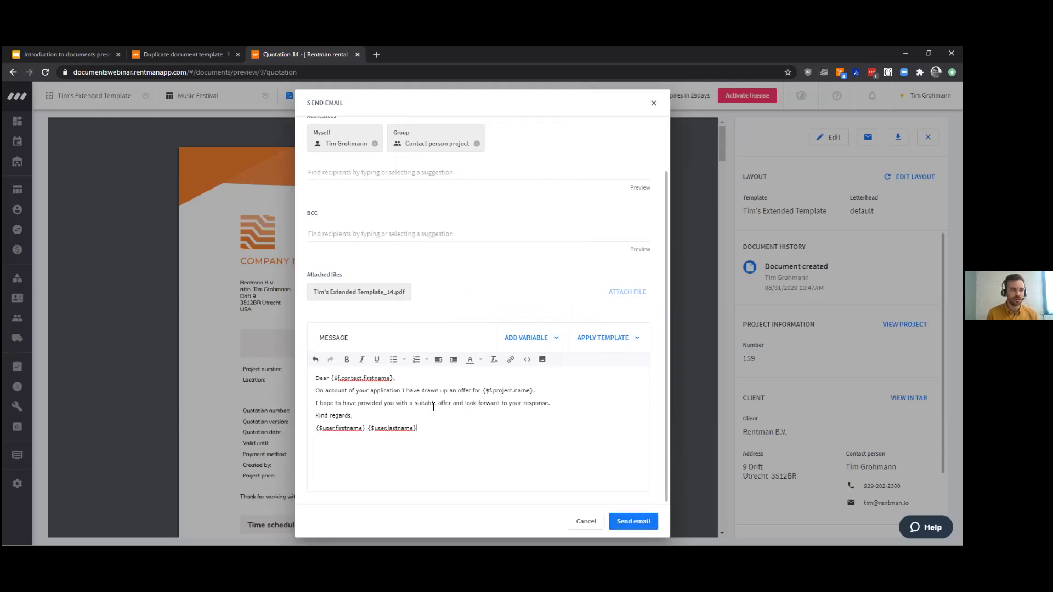
triple_click(340, 428)
double_click(393, 428)
left_click(423, 430)
left_click(812, 345)
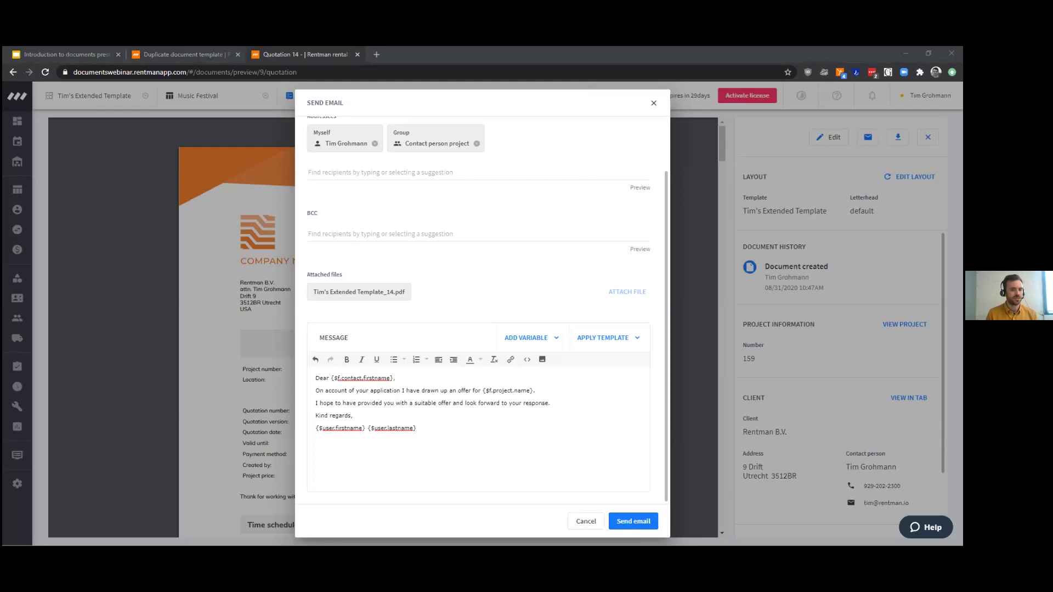
- Check the email's subject, addressees, attachment and message, and cancel the email to return to the quotation preview
scroll(556, 335, "up", 2)
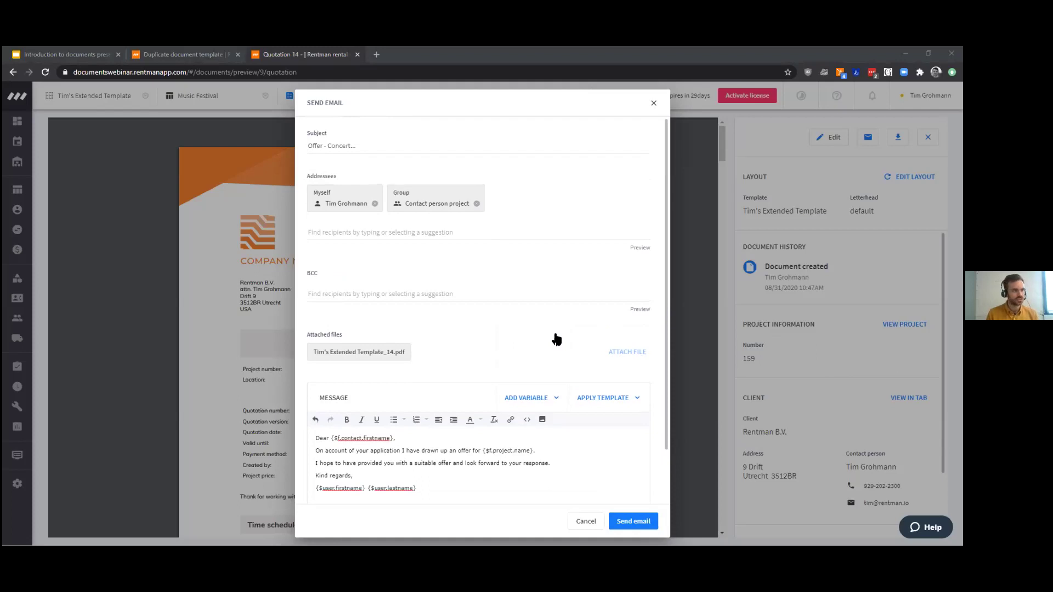
scroll(463, 375, "down", 1)
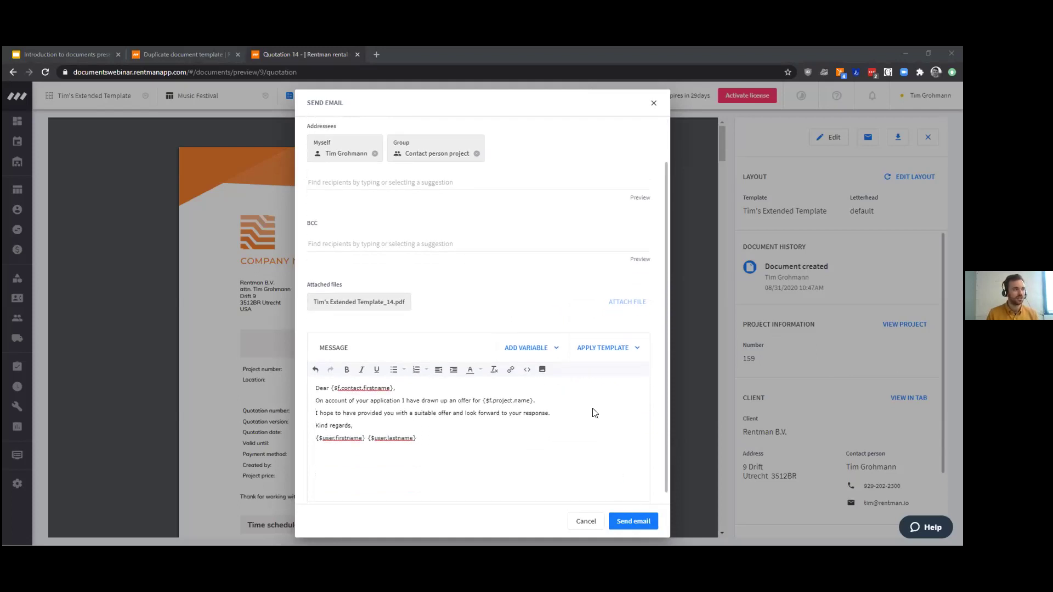
scroll(502, 324, "up", 1)
scroll(503, 327, "down", 1)
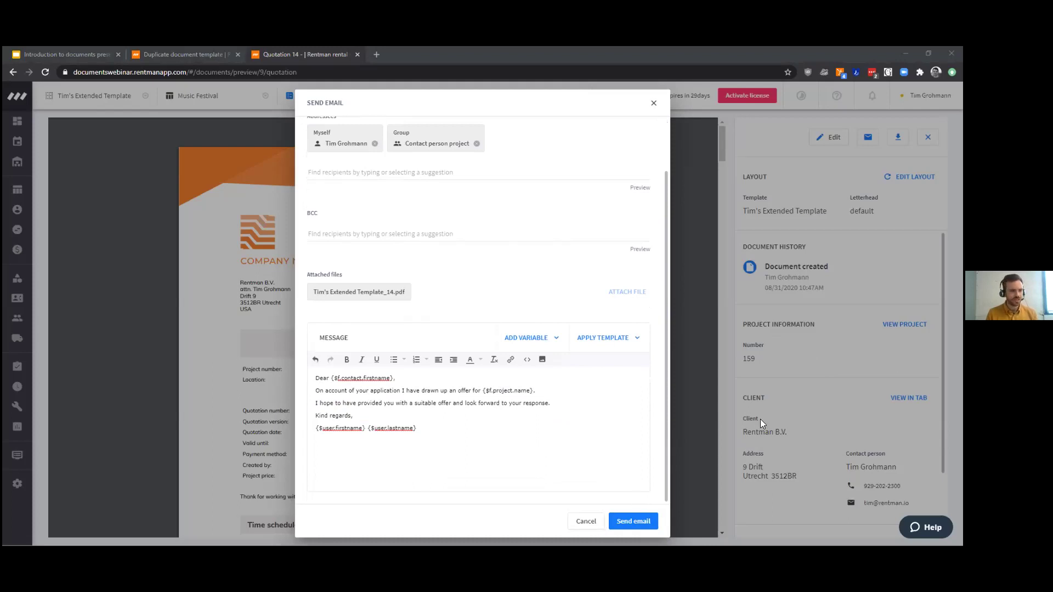
left_click(586, 521)
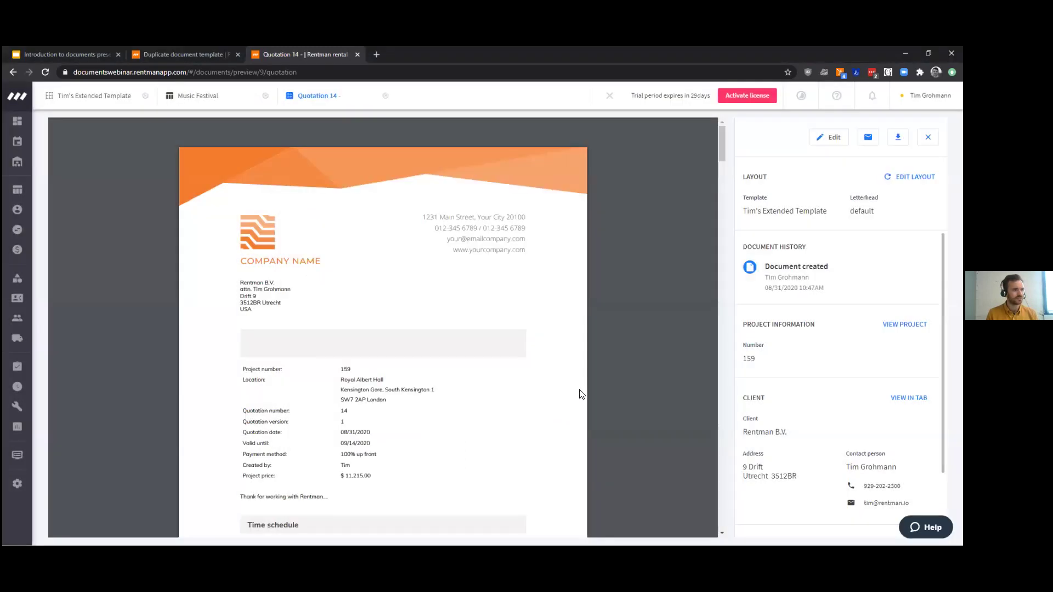
scroll(581, 393, "down", 1)
scroll(515, 311, "down", 1)
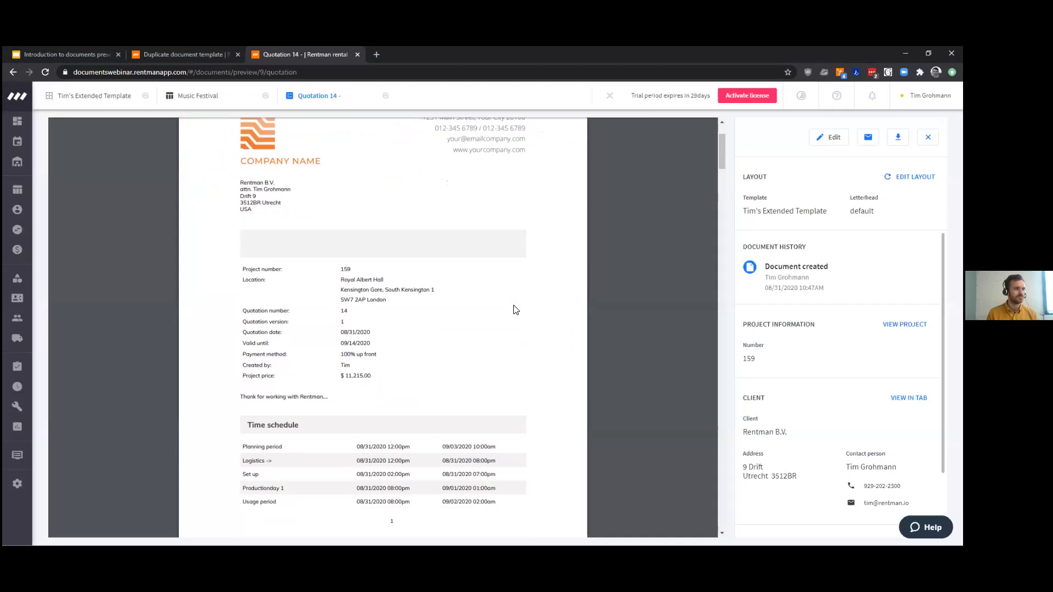